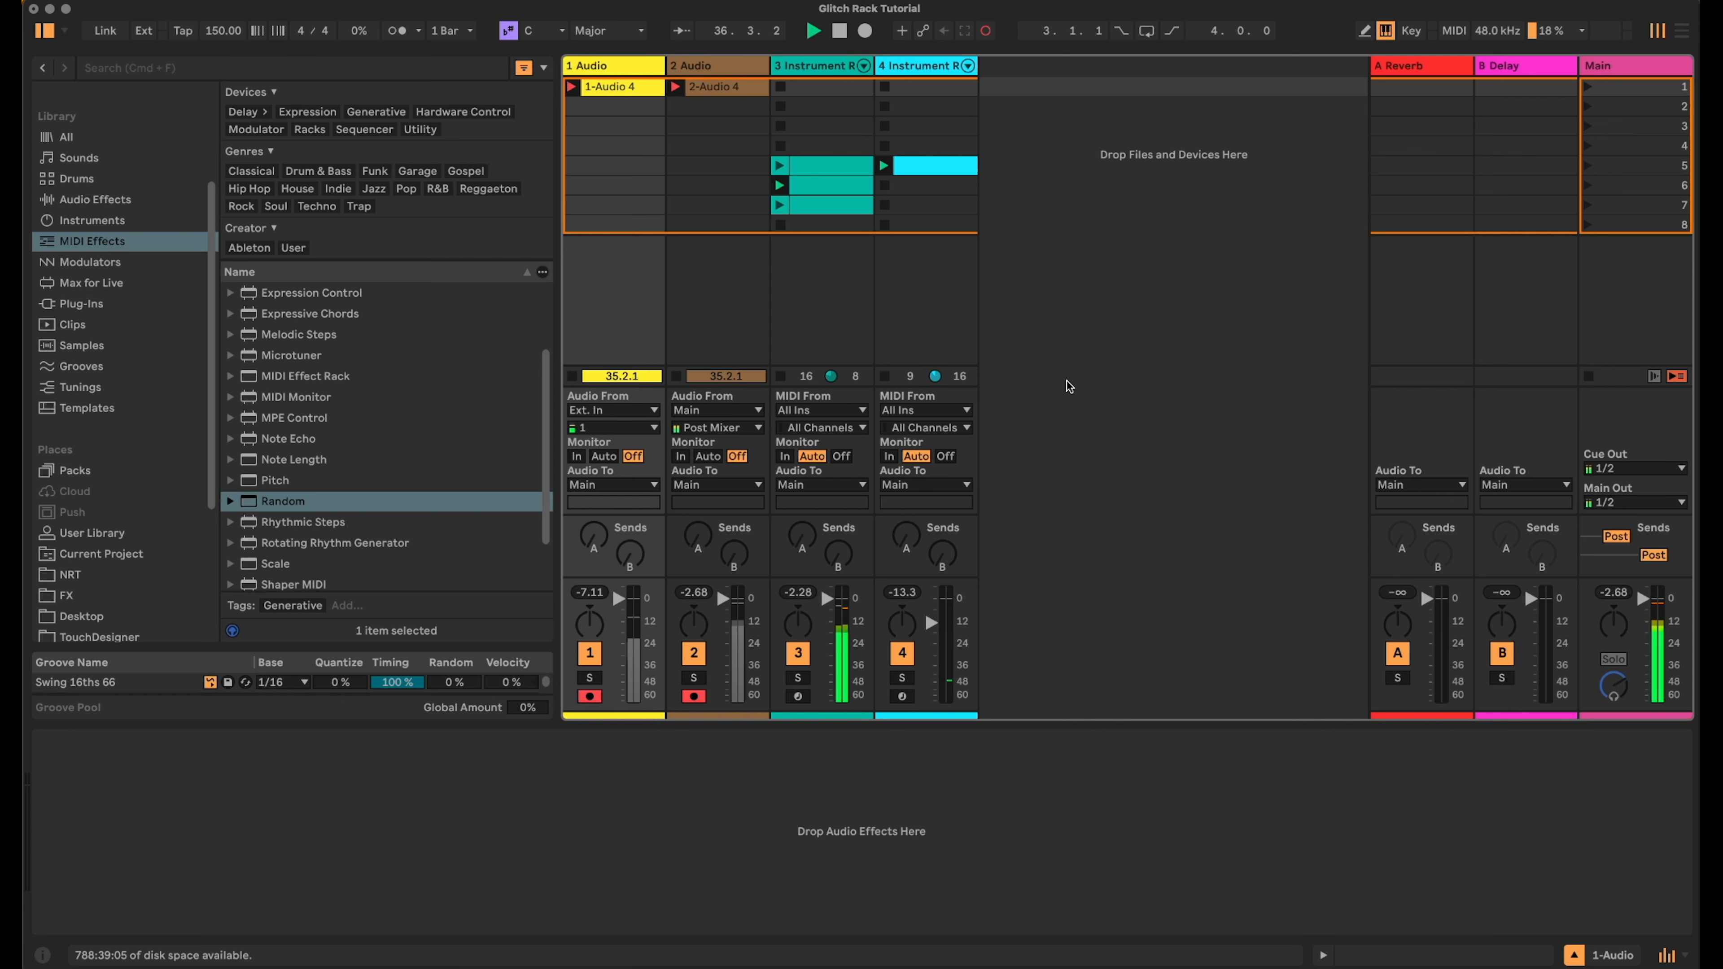
- Briefly solo track 4 and audition the clips on the two instrument rack tracks
left_click(903, 679)
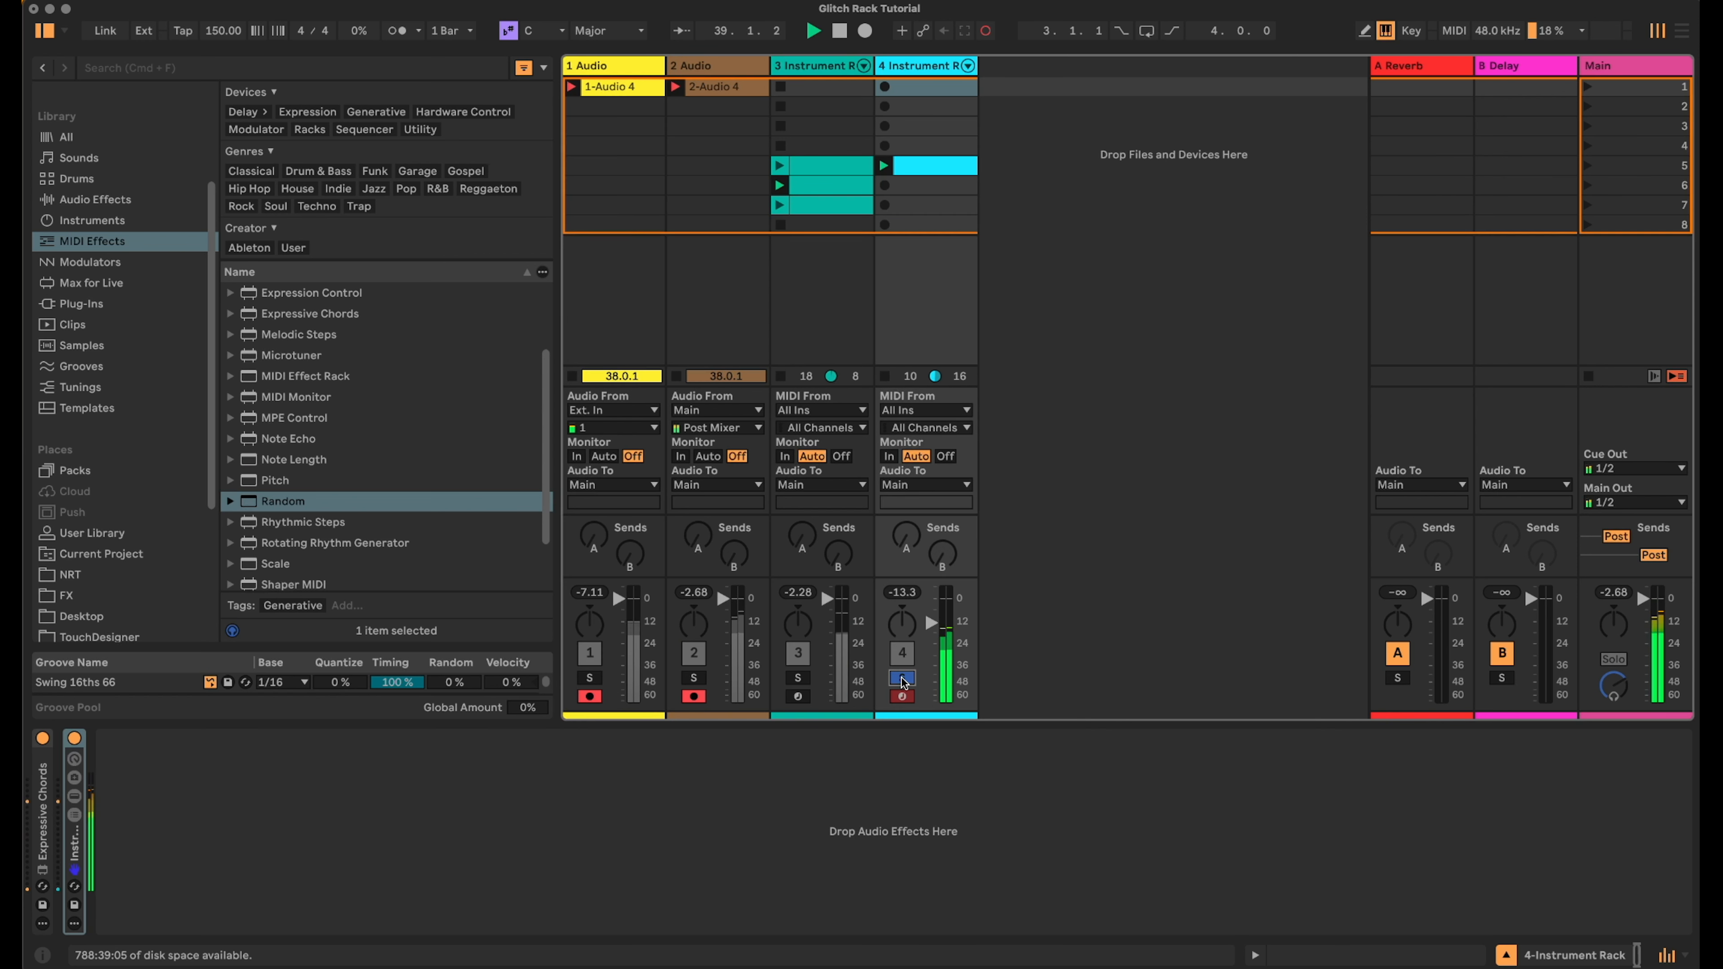
left_click(903, 677)
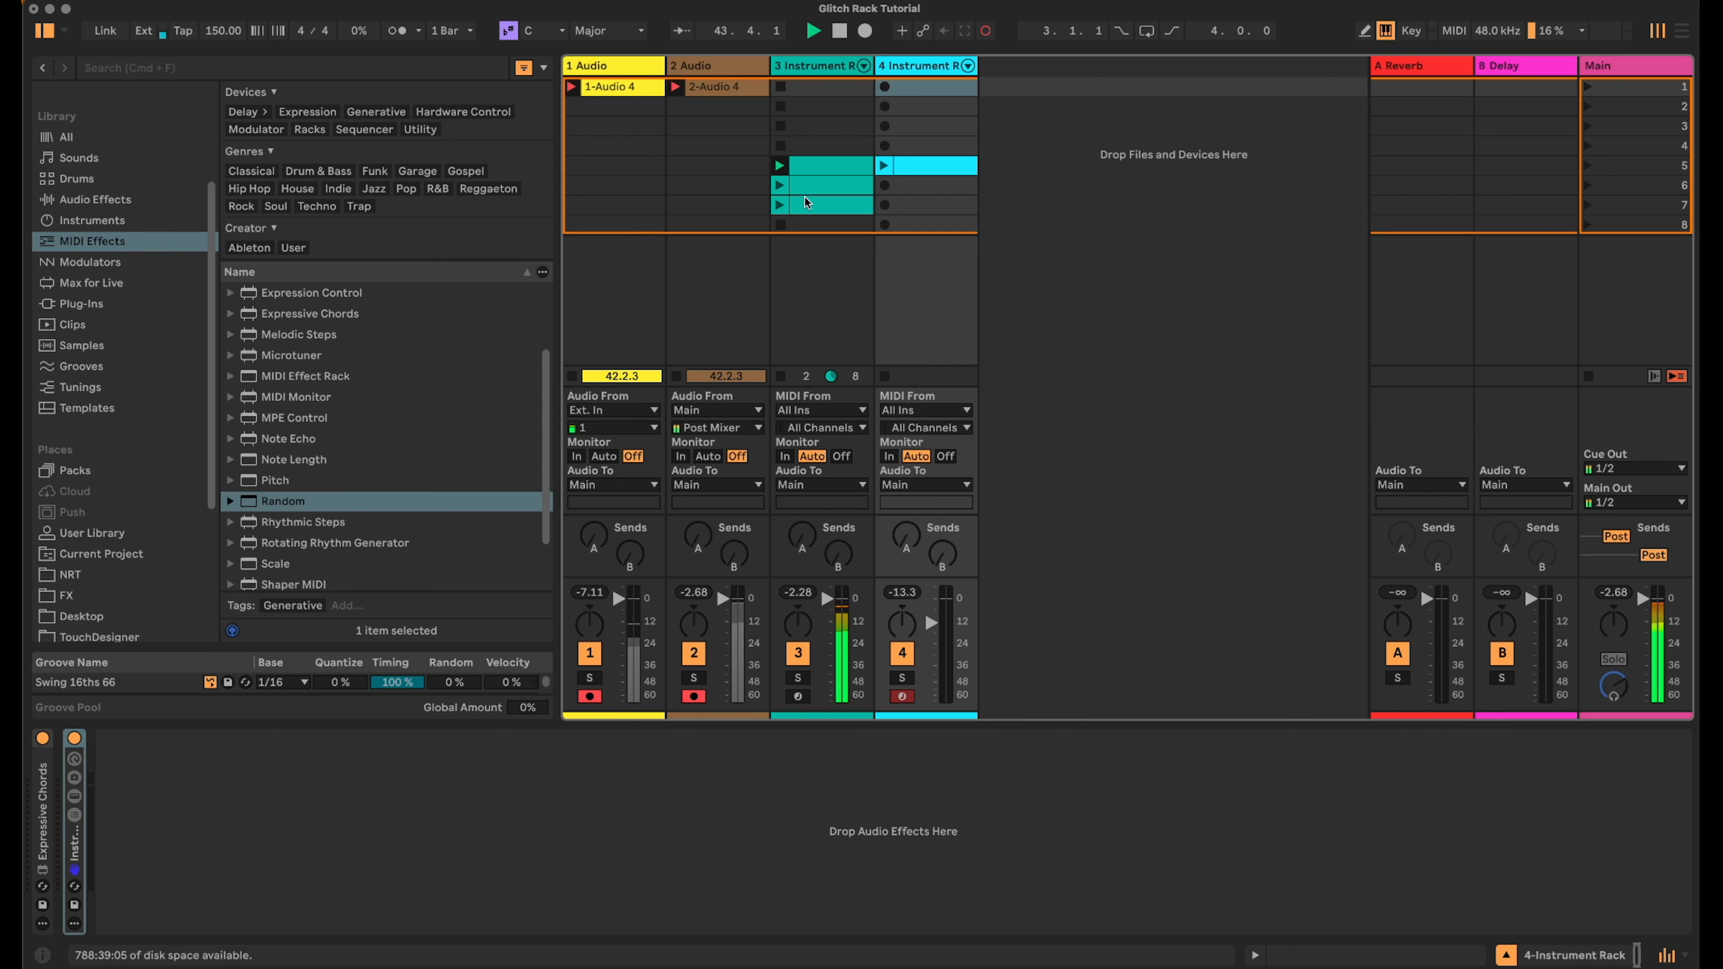
left_click(785, 185)
left_click(783, 209)
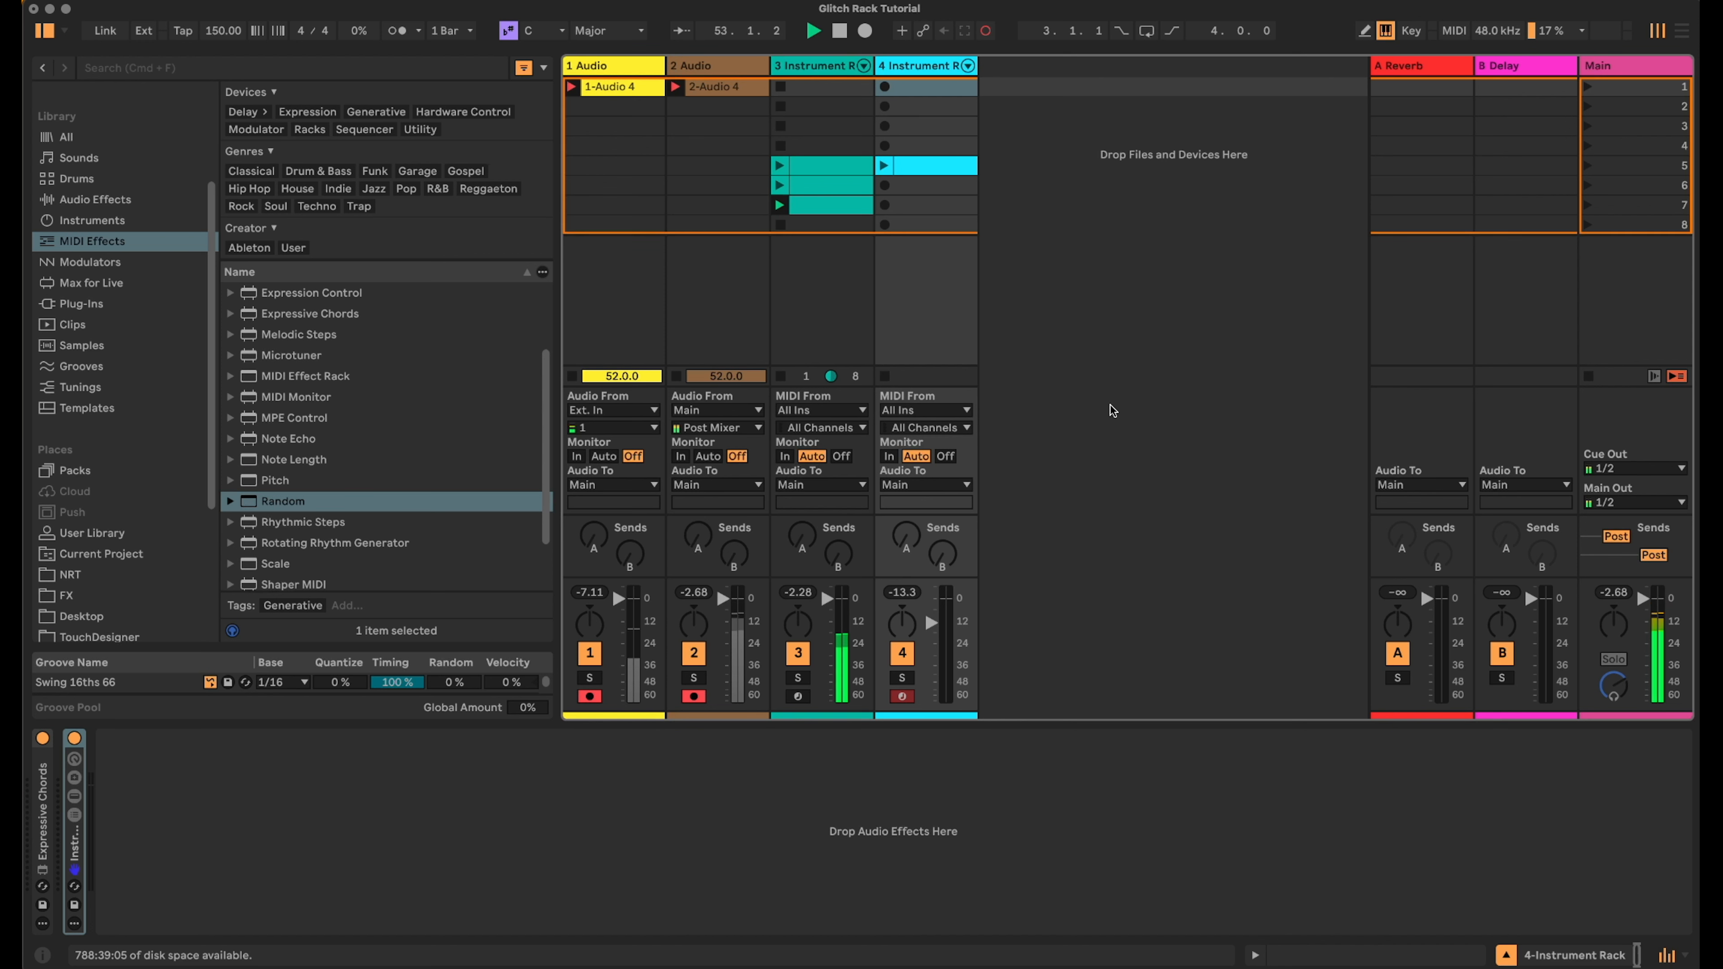
left_click(781, 164)
left_click(884, 166)
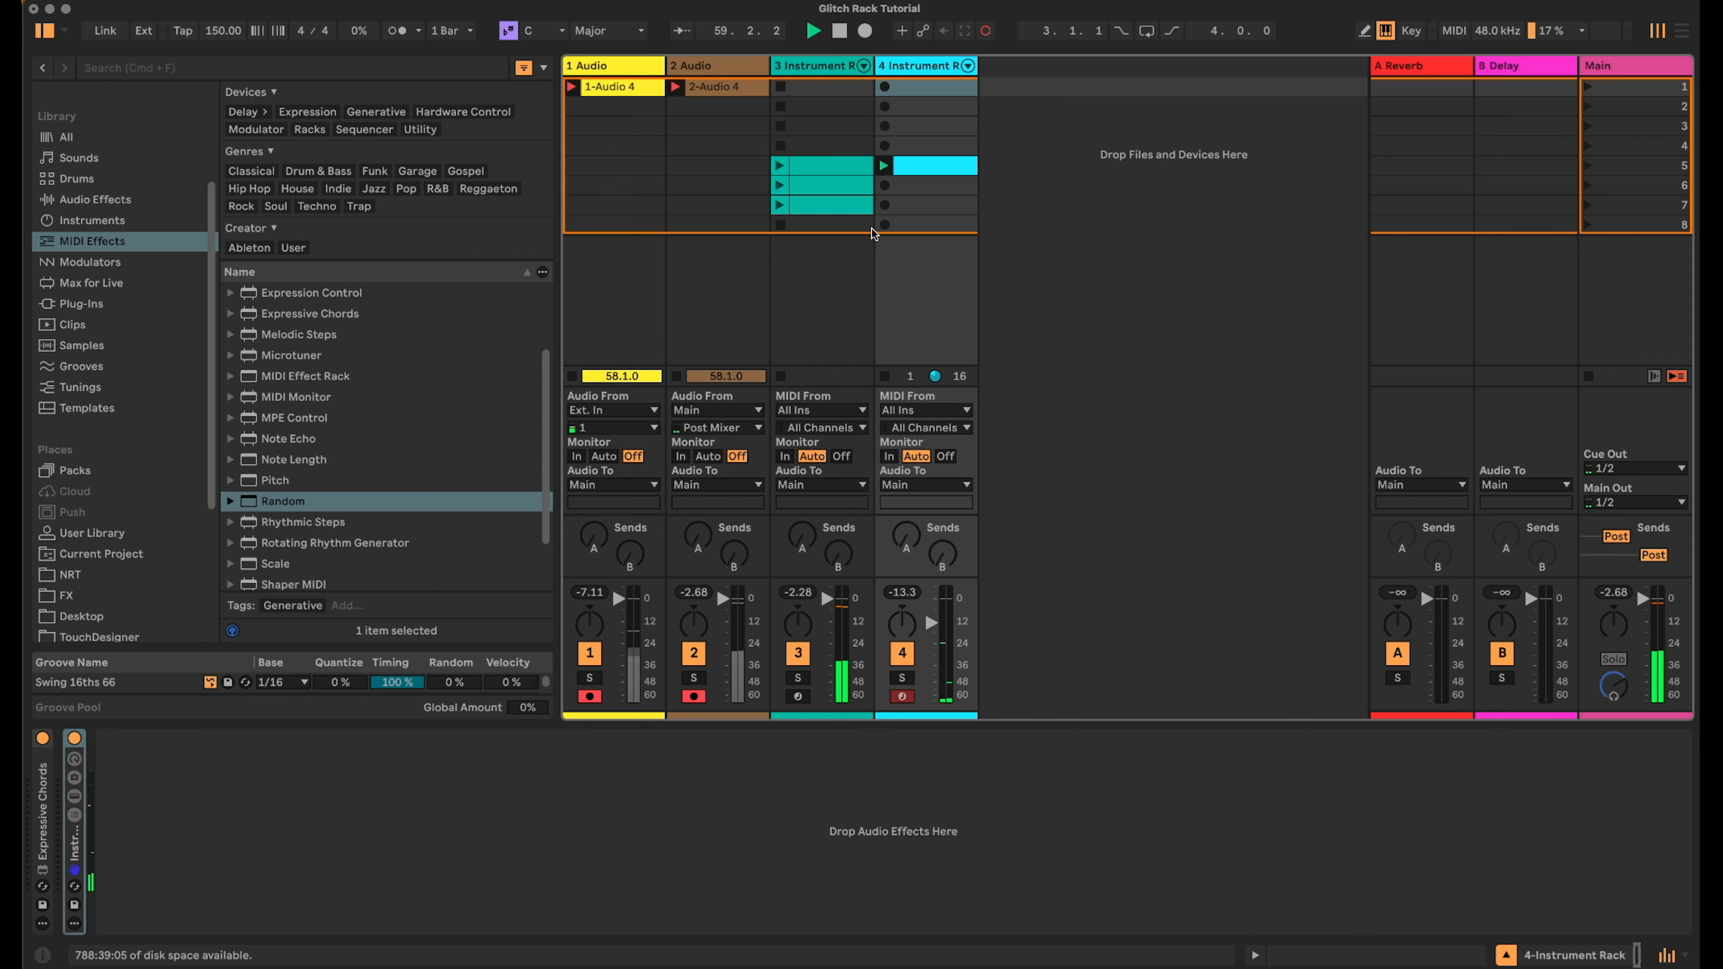
left_click(610, 117)
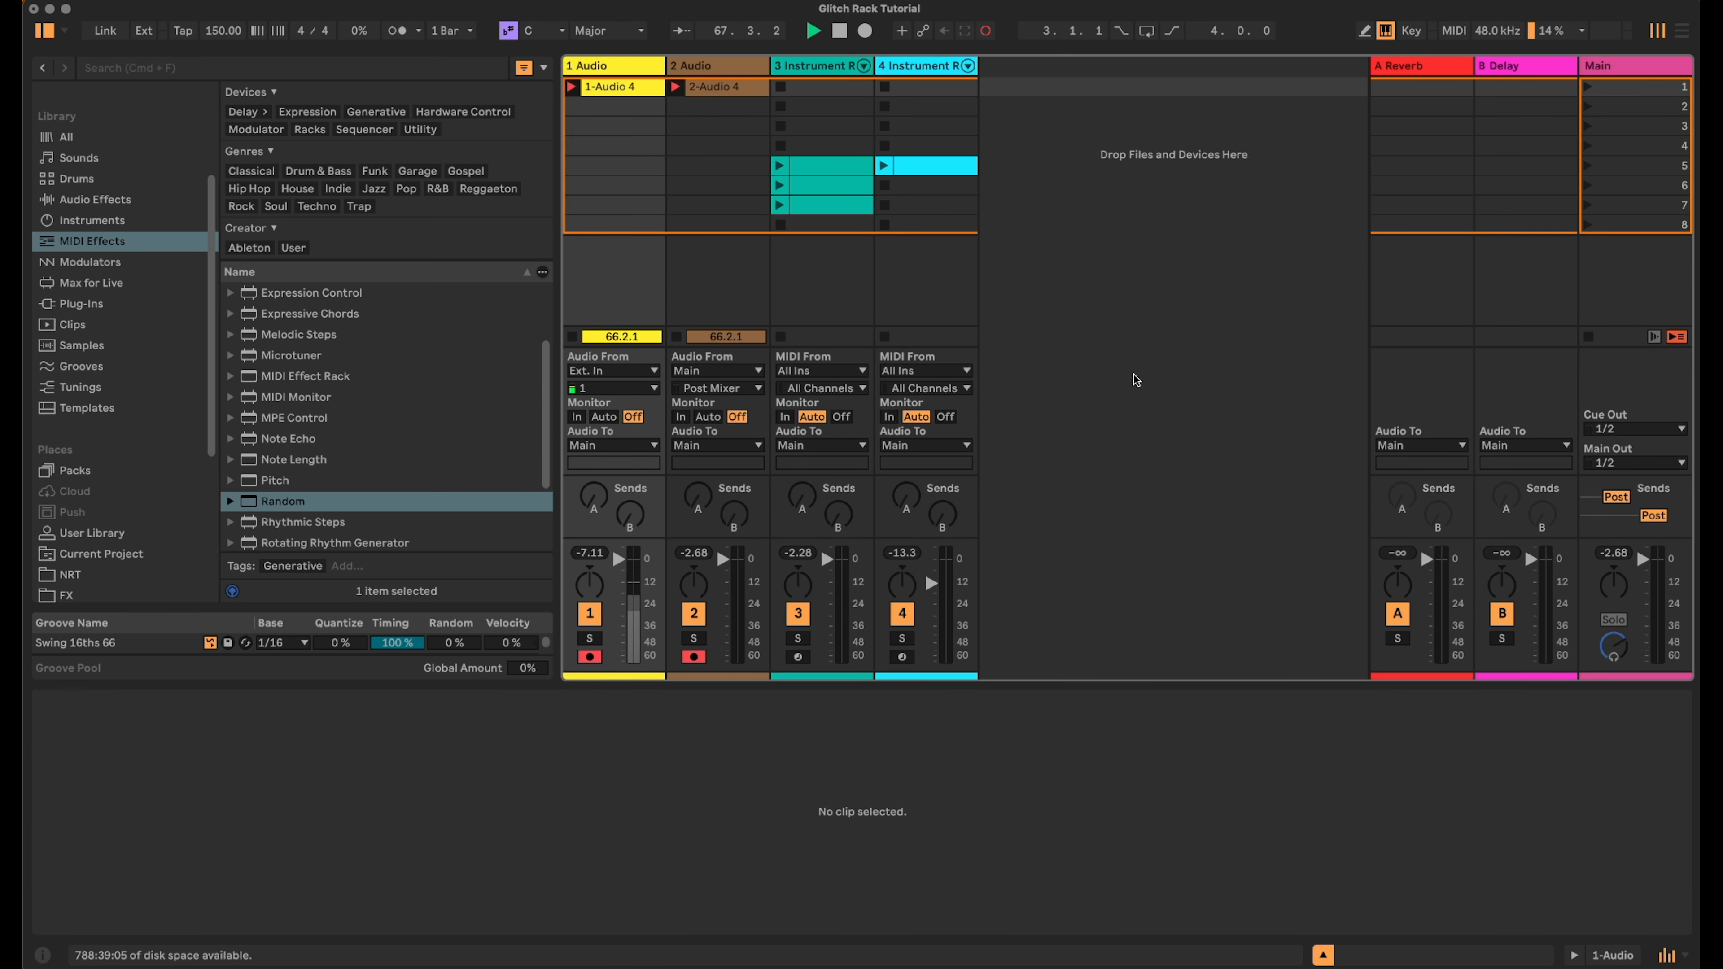
- Add an empty Drum Rack from the Instruments library on a new MIDI track
left_click(127, 203)
key("Down")
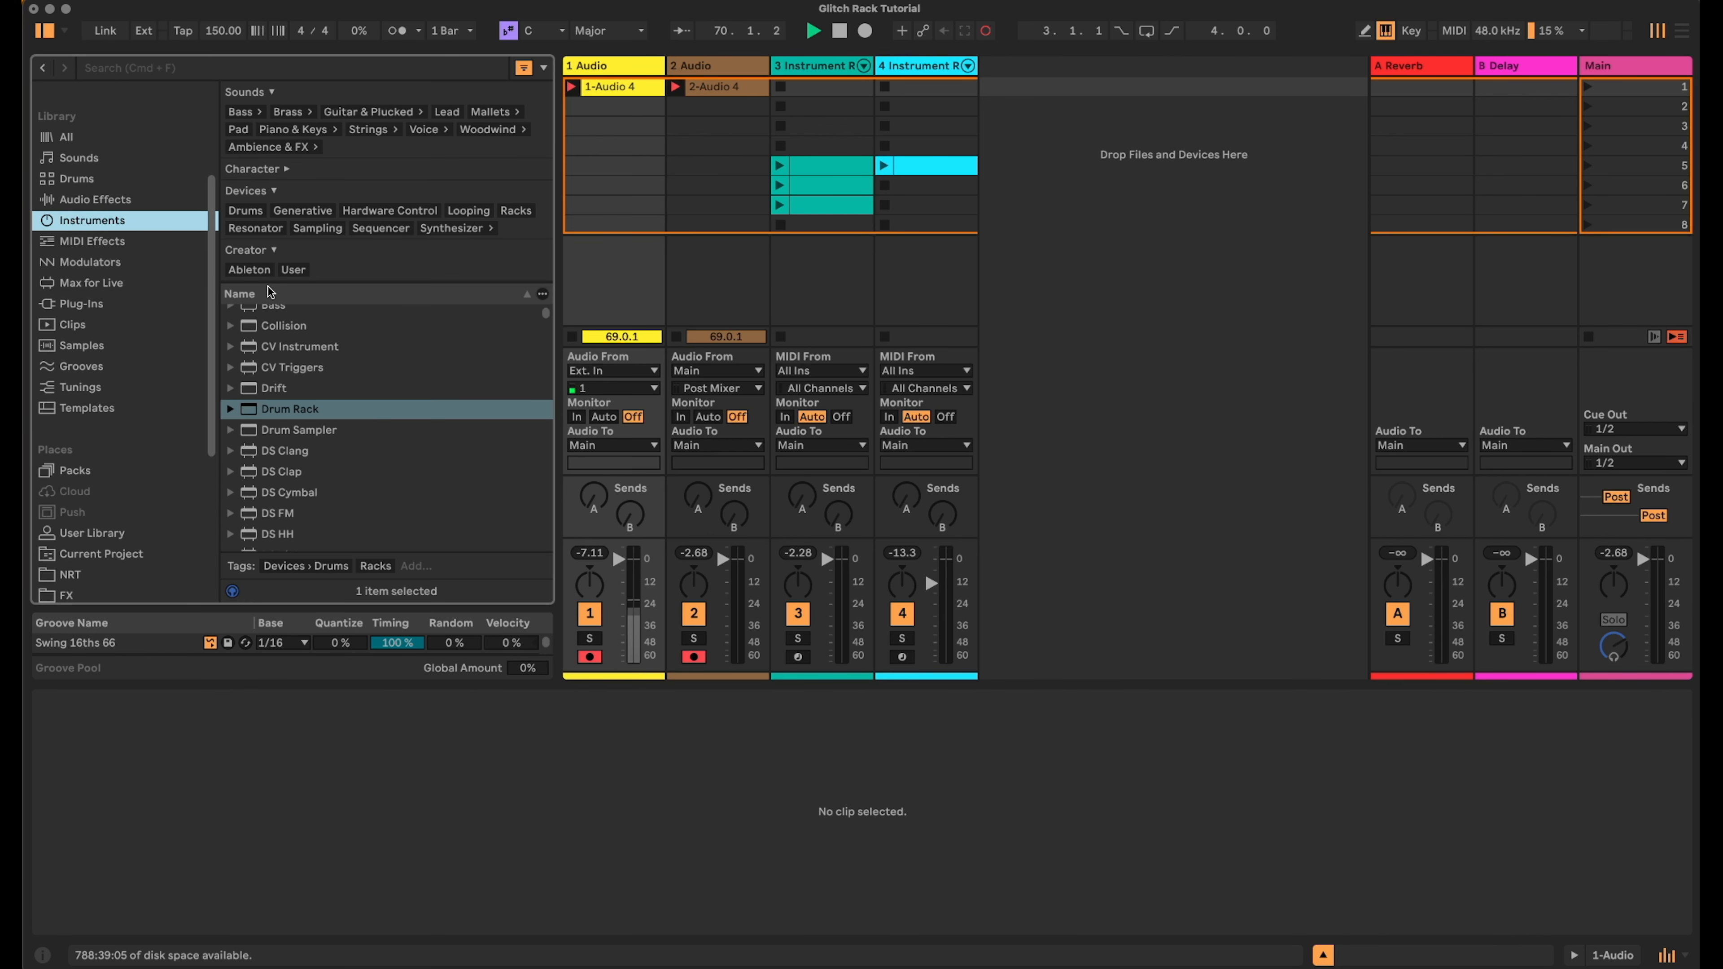
left_click_drag(277, 406, 1089, 123)
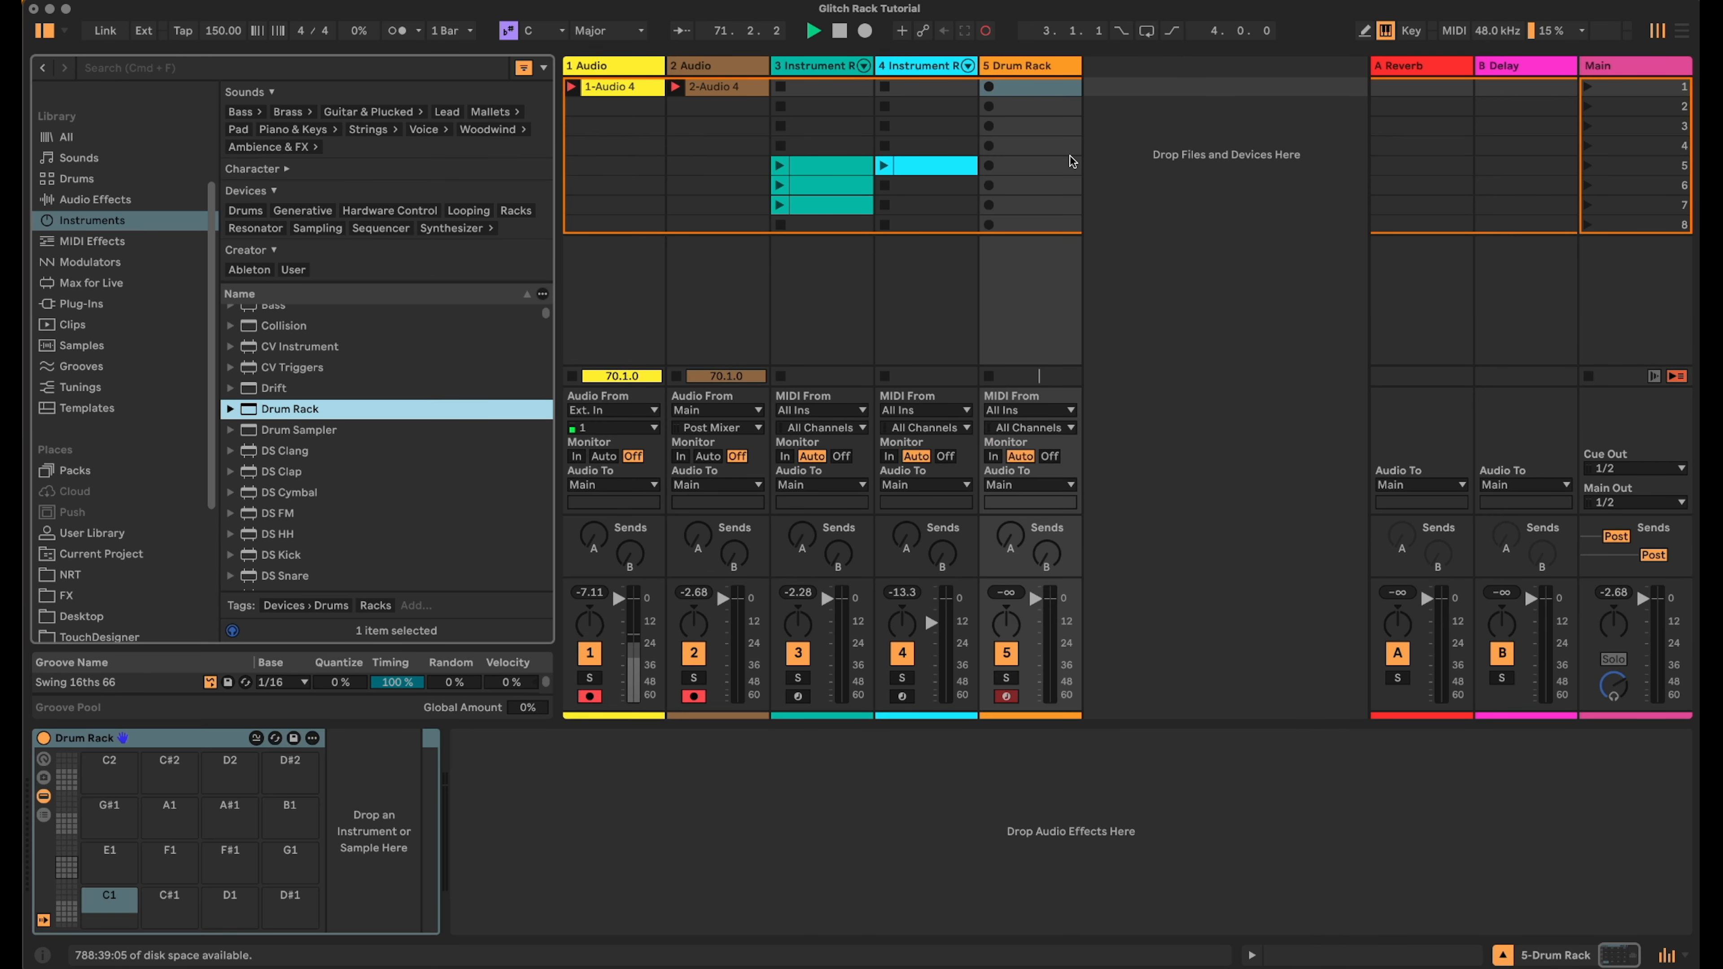
- Deactivate tracks 3 and 4 and narrow their columns
left_click(798, 652)
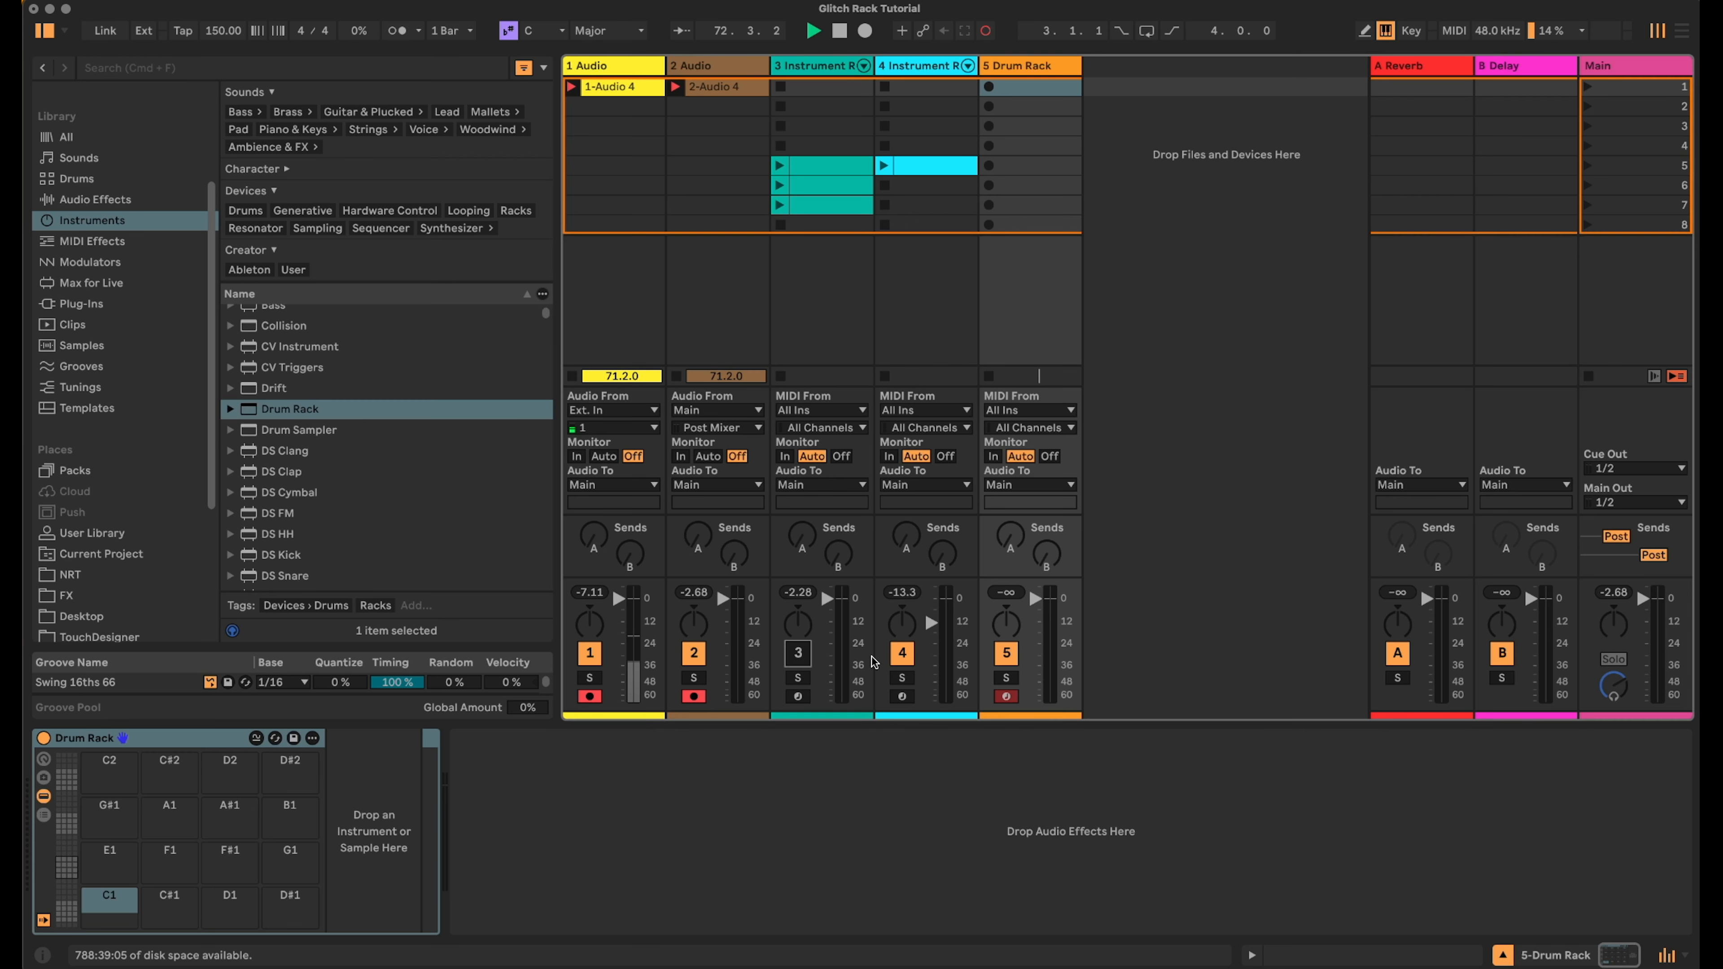
left_click(903, 653)
mouse_move(872, 61)
left_mouse_down()
mouse_move(791, 62)
mouse_move(853, 62)
left_mouse_up()
left_click(935, 68)
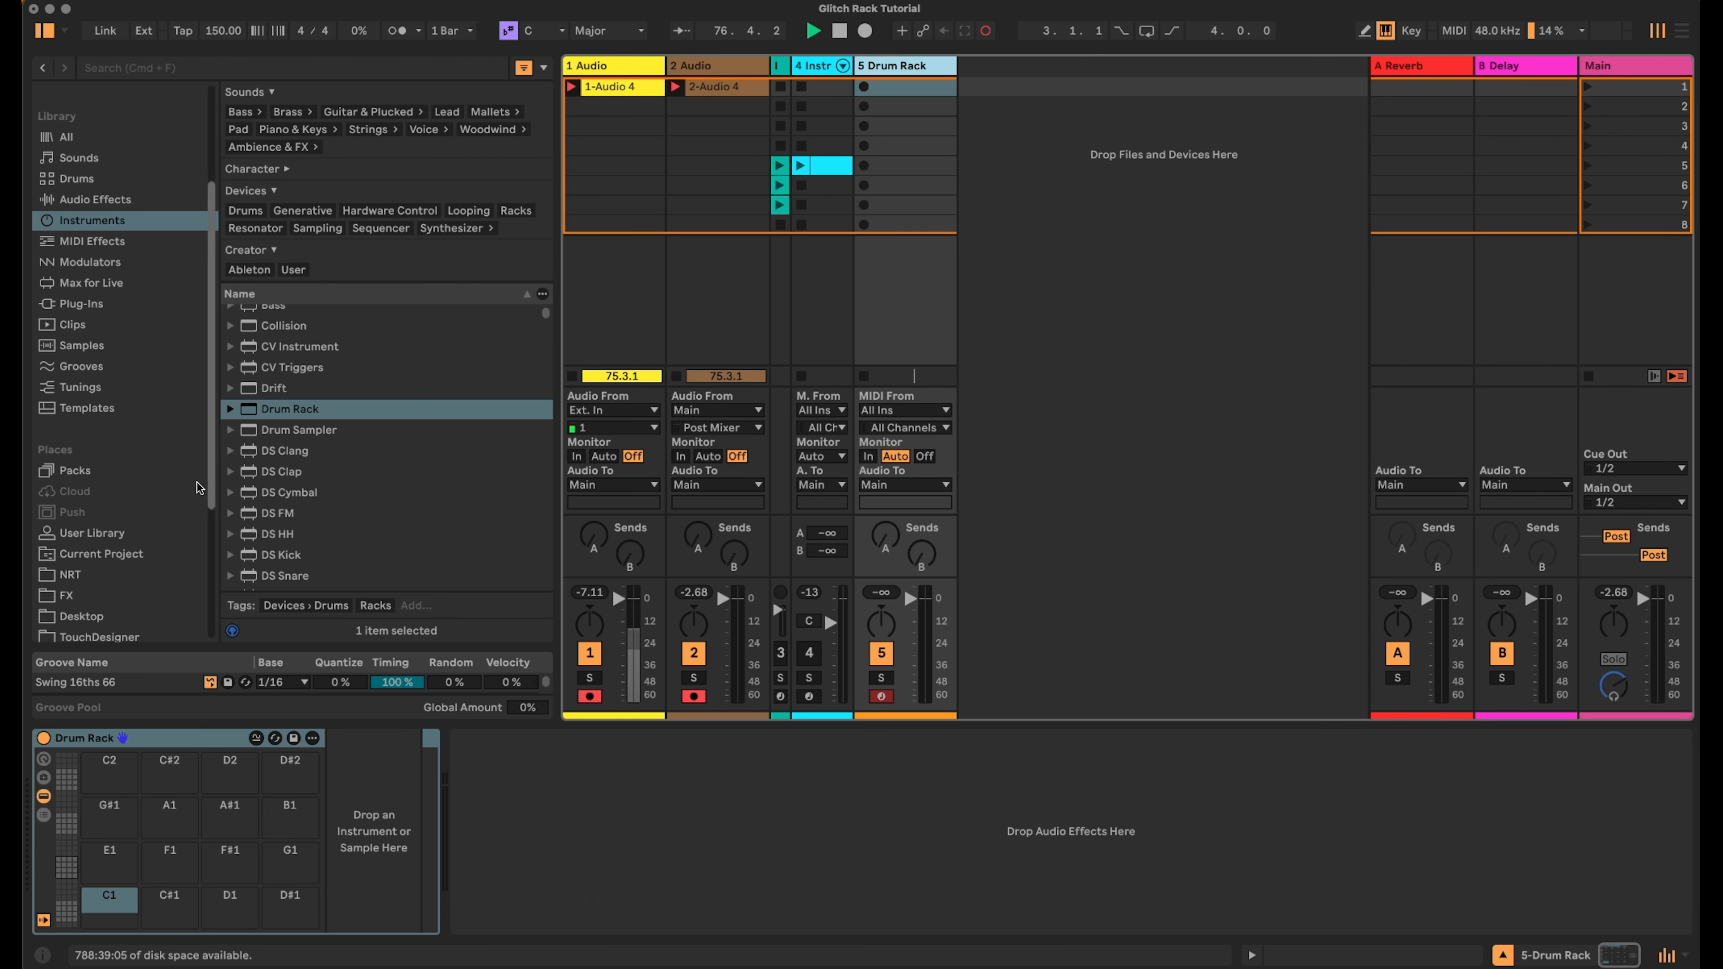
- Load Kick Hits 1 x8.wav from the Tutorials folder onto the Drum Rack's C1 pad
scroll(144, 464, "down", 5)
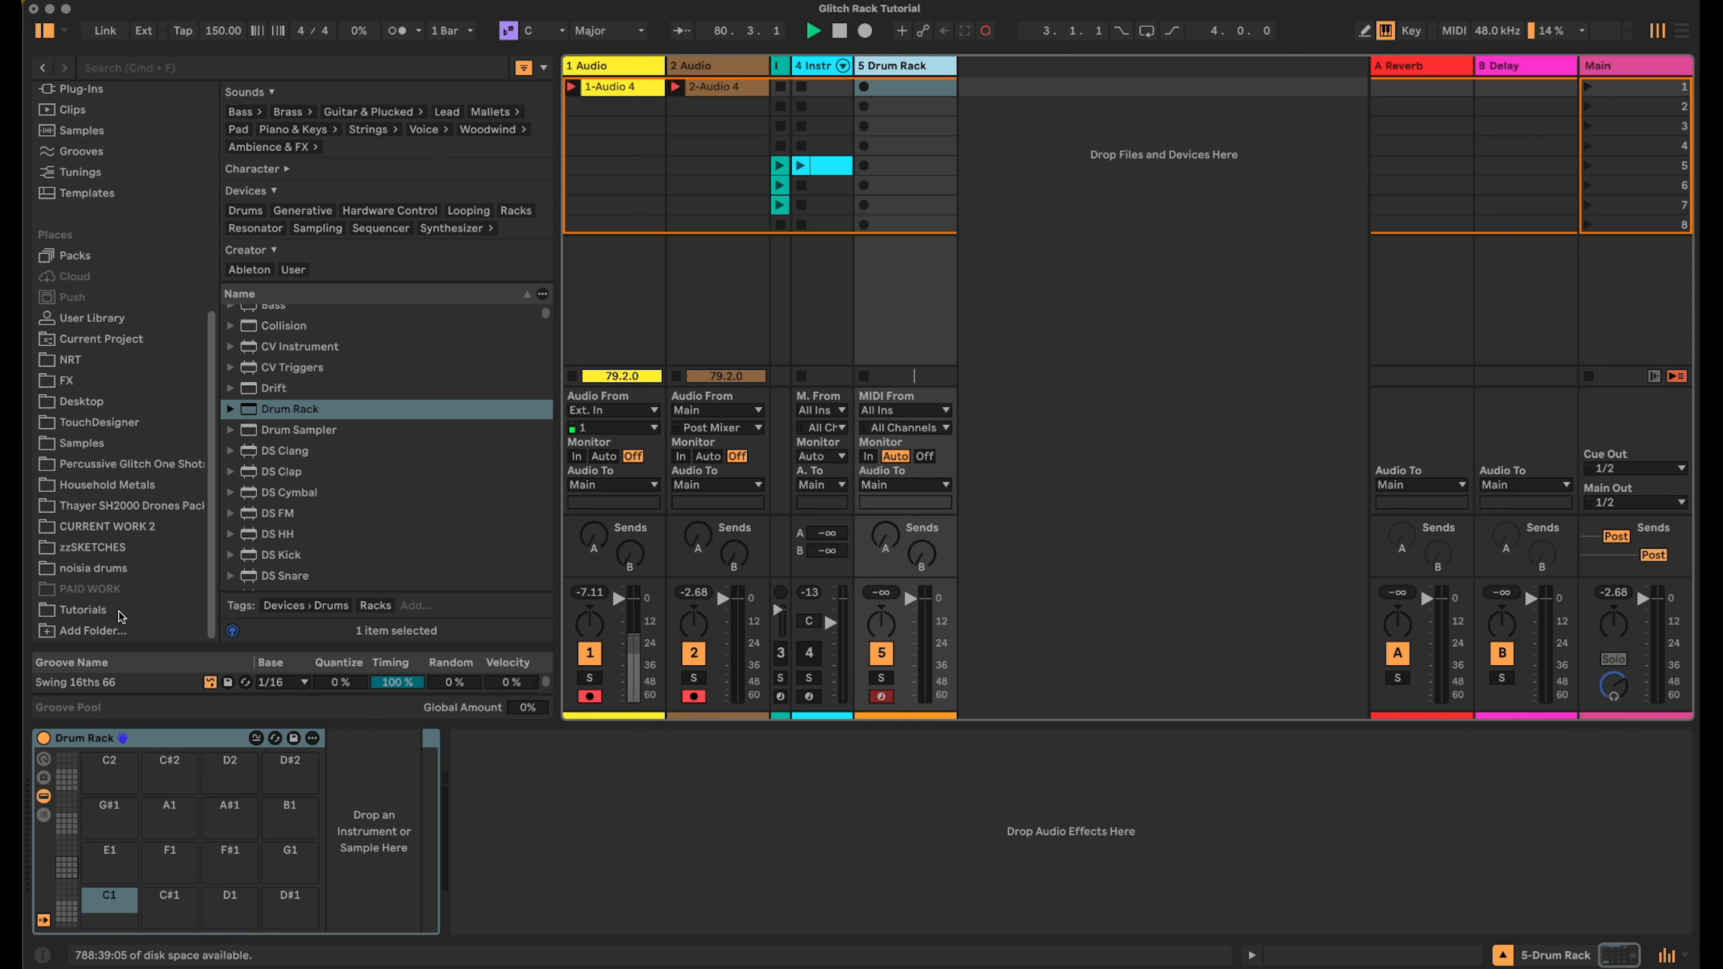
left_click(118, 612)
scroll(381, 322, "down", 5)
scroll(380, 321, "down", 15)
scroll(380, 322, "down", 15)
scroll(379, 322, "up", 10)
scroll(379, 322, "down", 6)
scroll(379, 321, "down", 8)
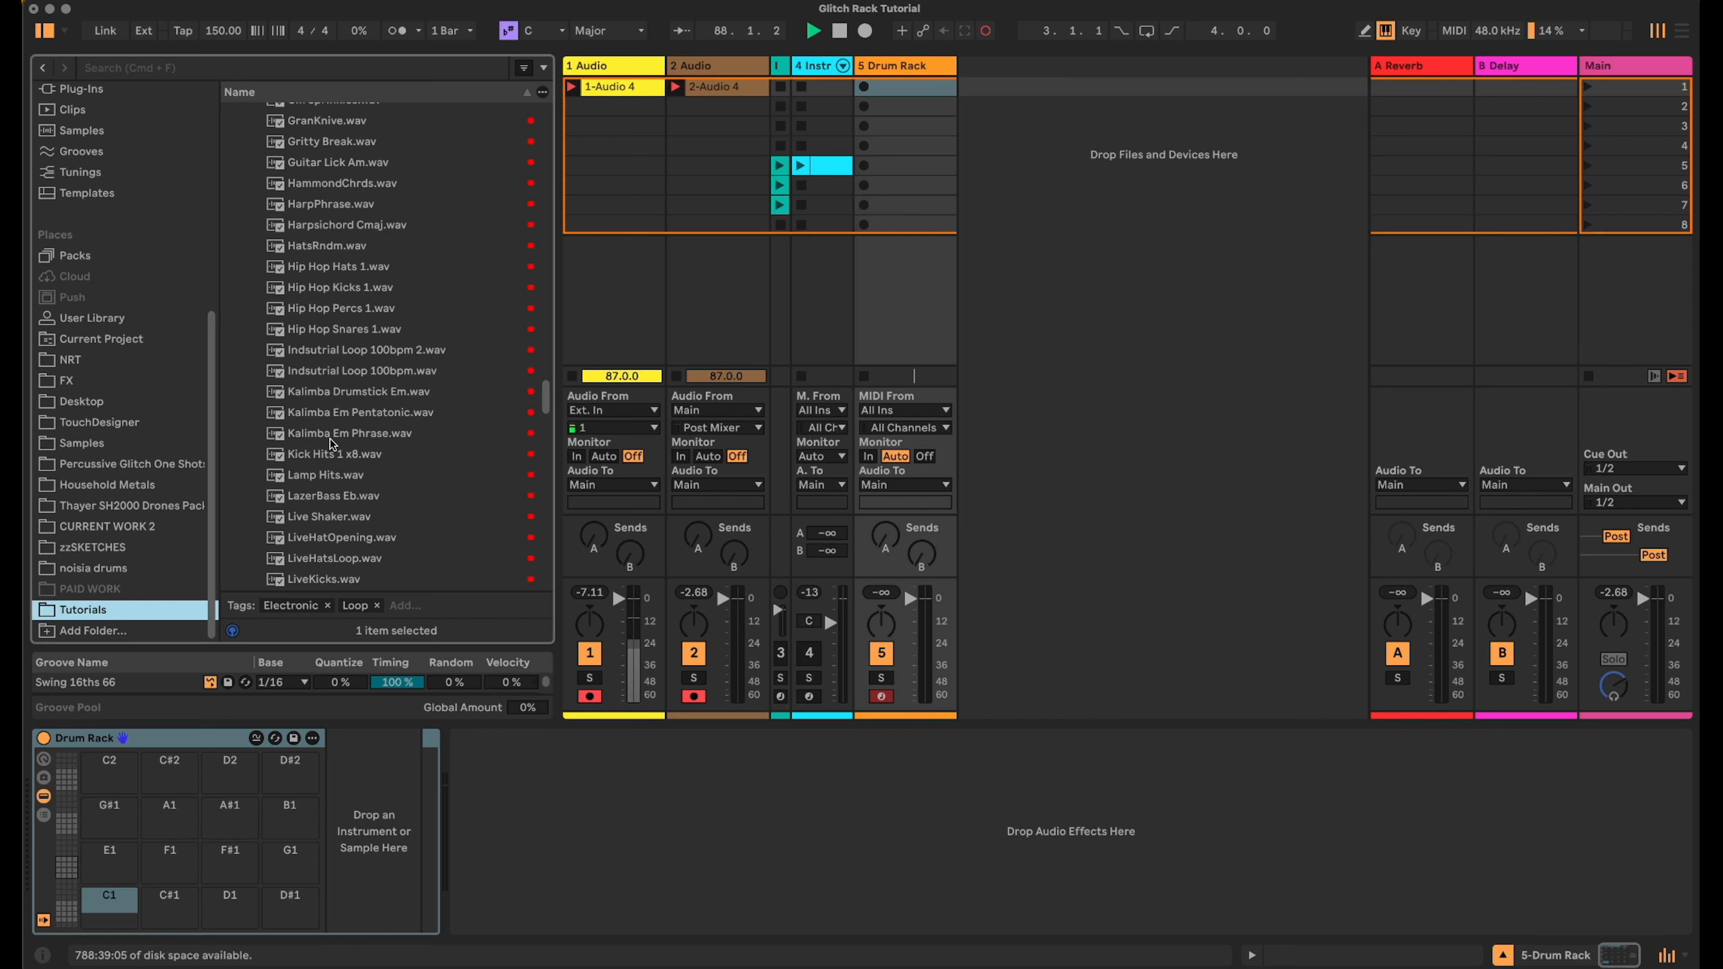
left_click_drag(325, 454, 107, 910)
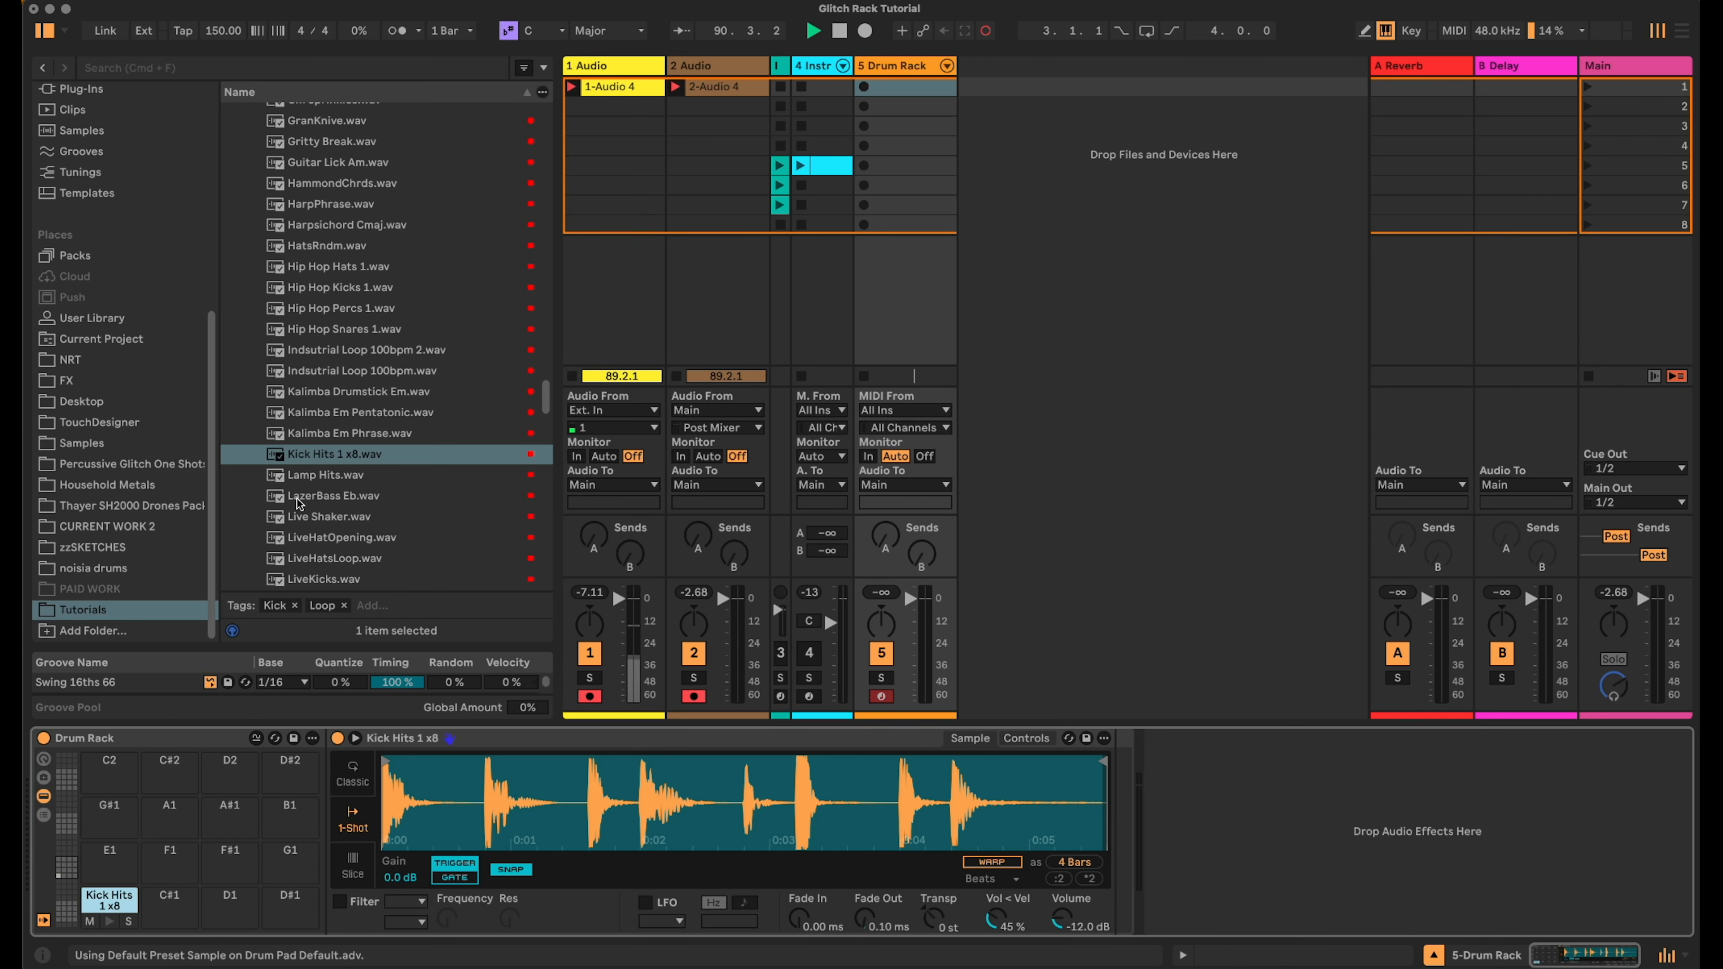
- Search the browser for snare and load NeuroSnares.wav onto the D1 pad
scroll(353, 441, "up", 4)
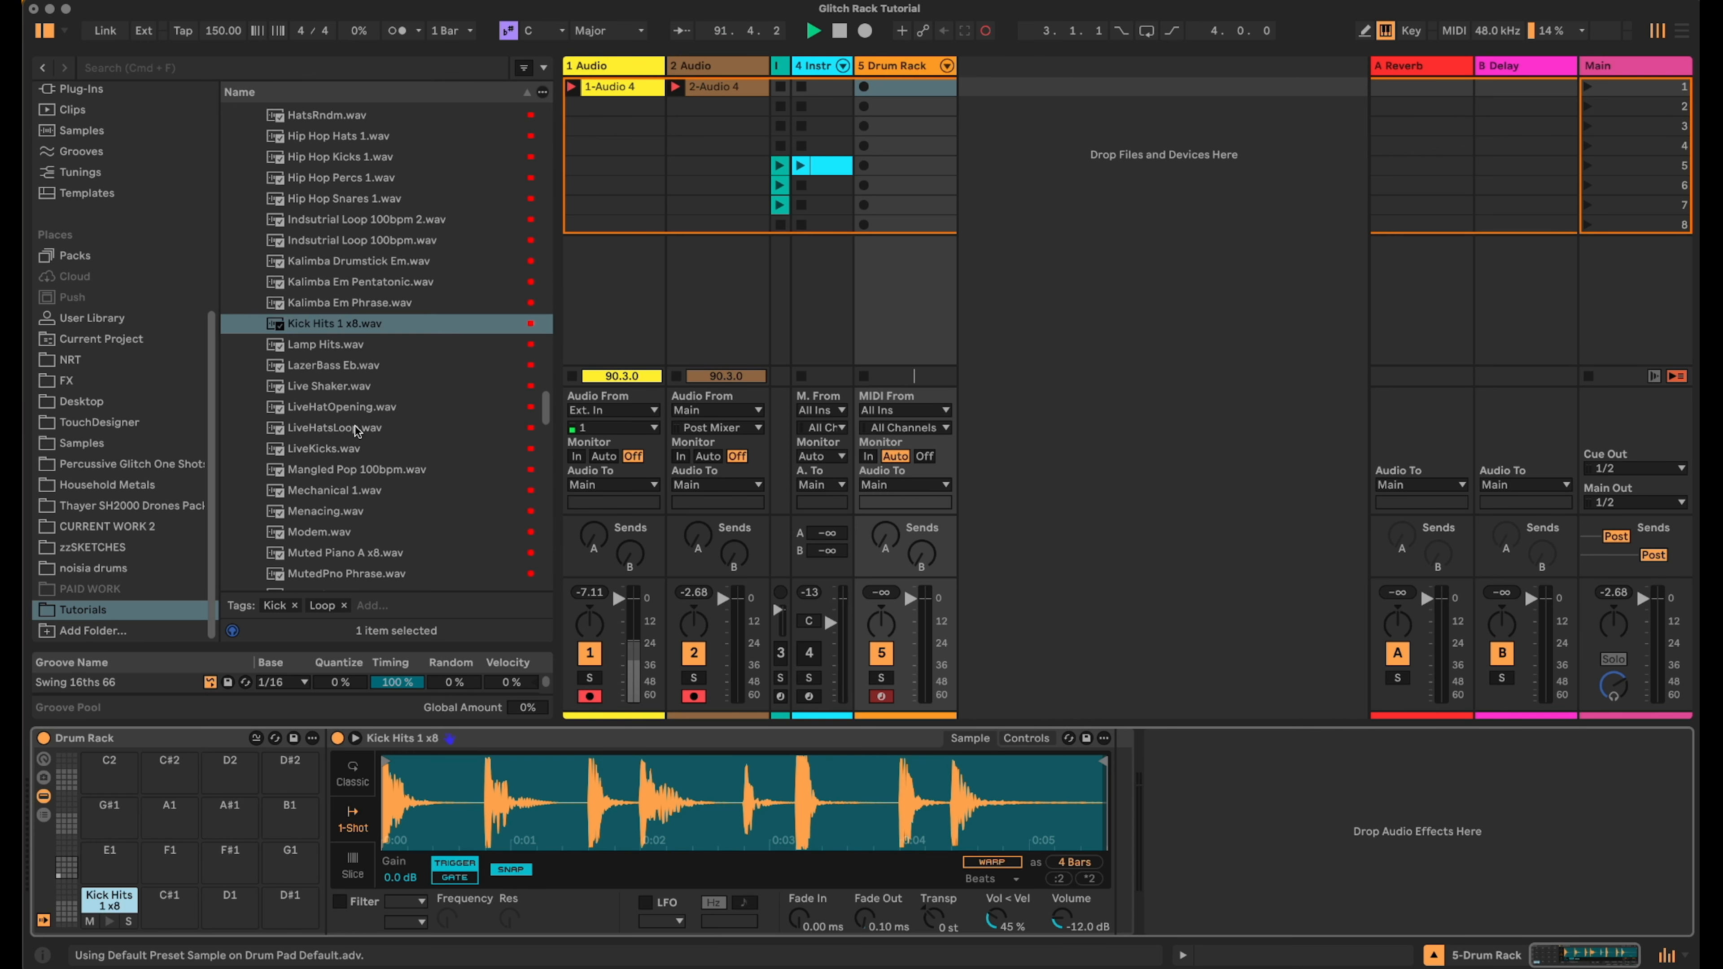
scroll(358, 420, "down", 6)
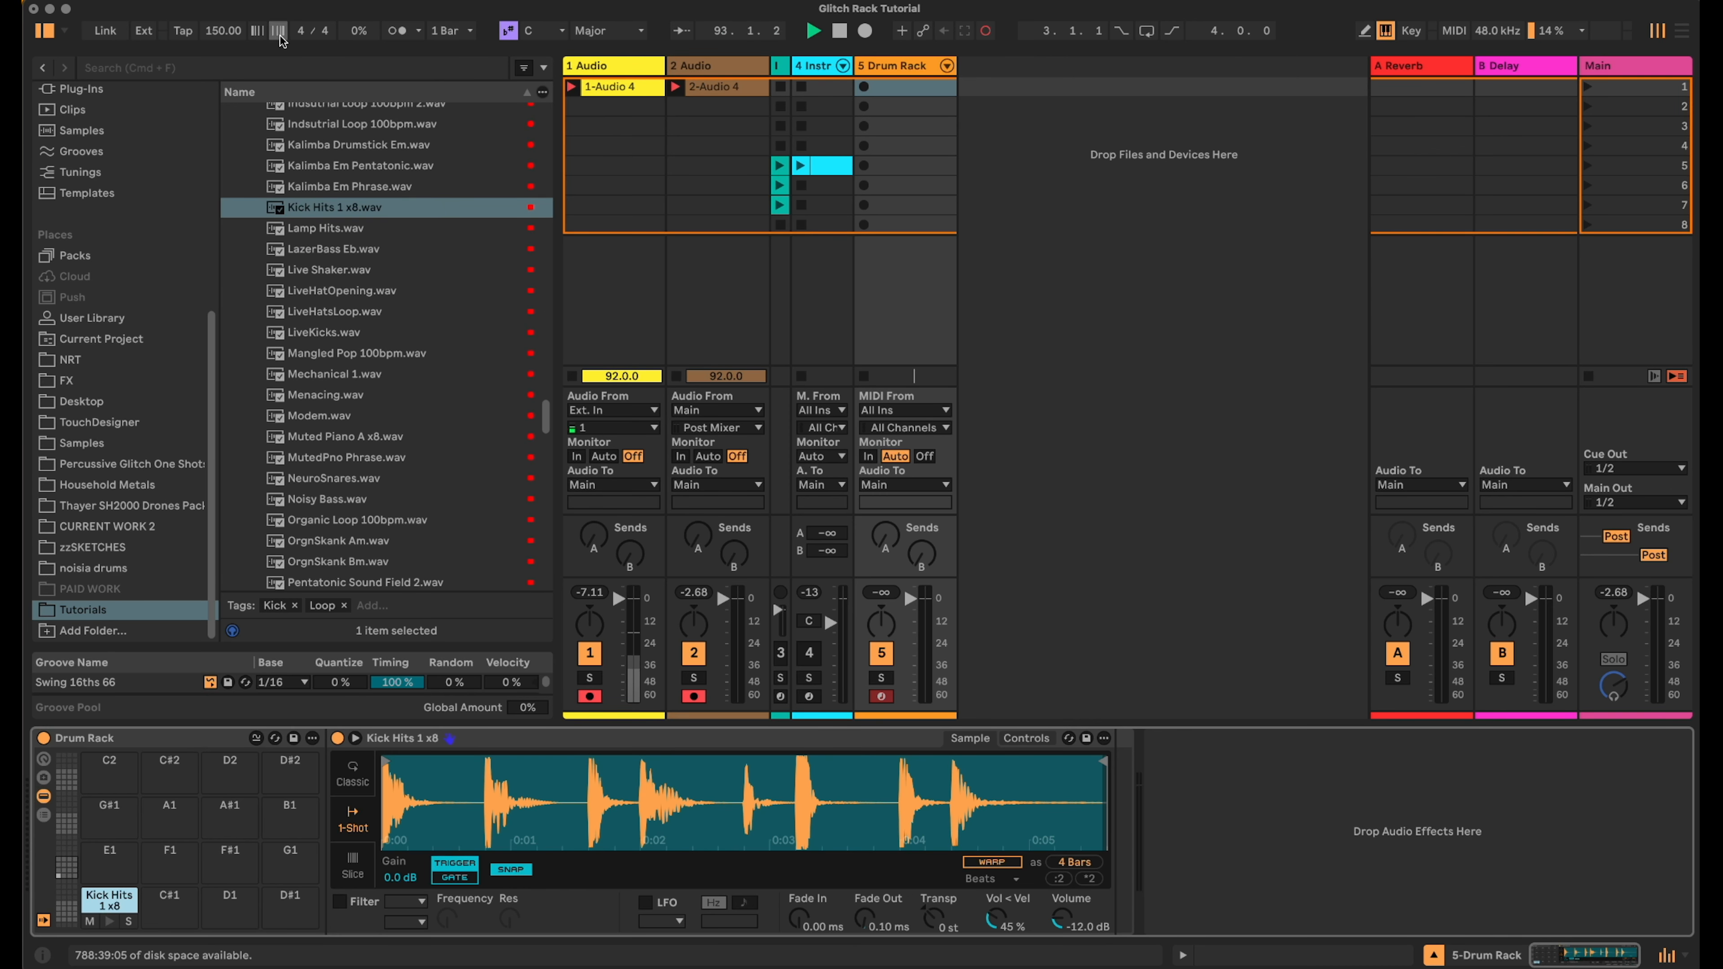
left_click(284, 66)
type("snare")
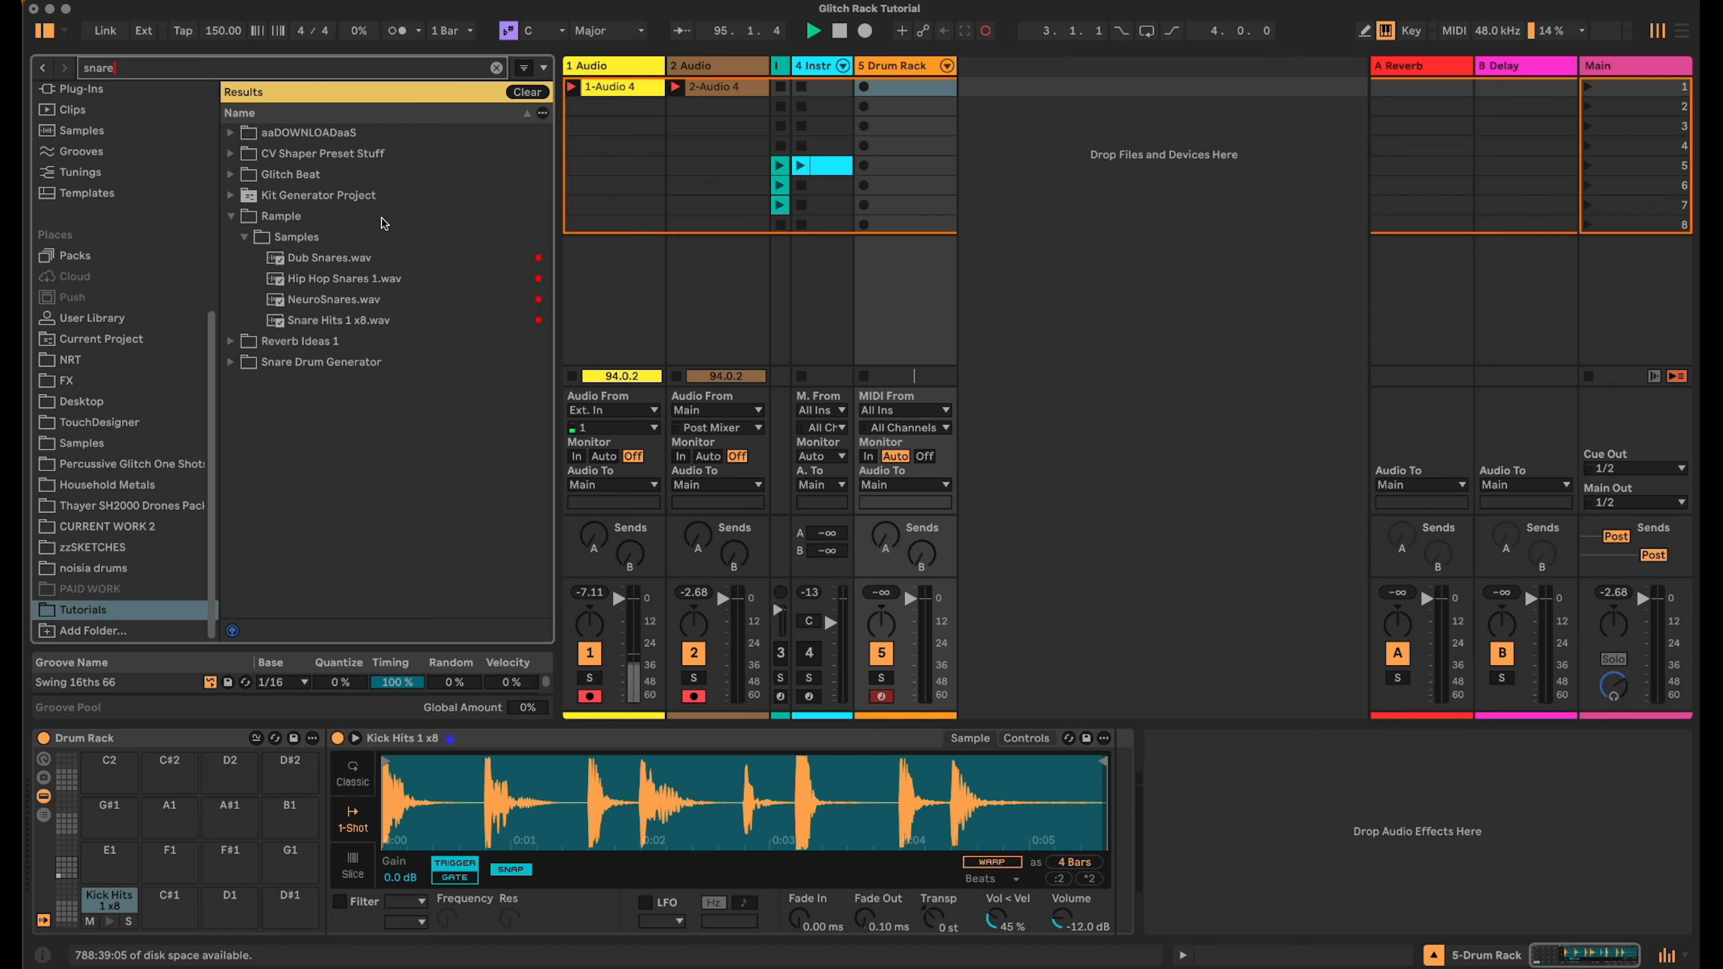
left_click(313, 302)
left_click_drag(217, 910, 217, 910)
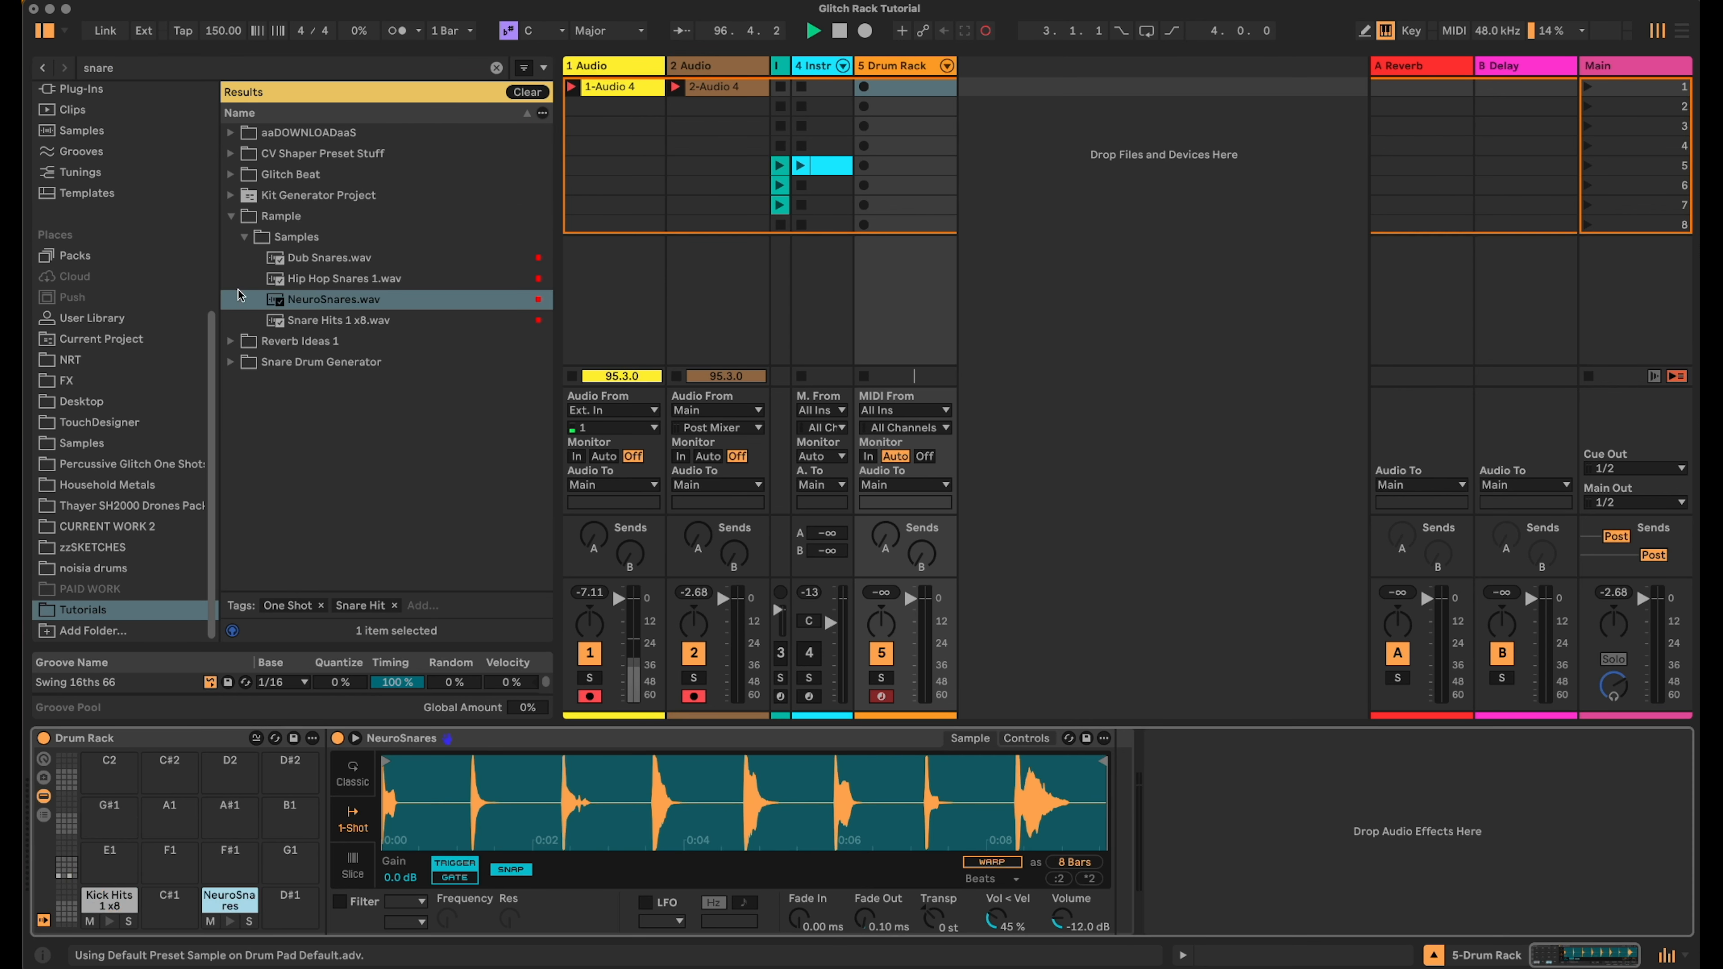
- Search for hats and load HatsRndm.wav onto the E1 pad
left_click(233, 71)
type("hats")
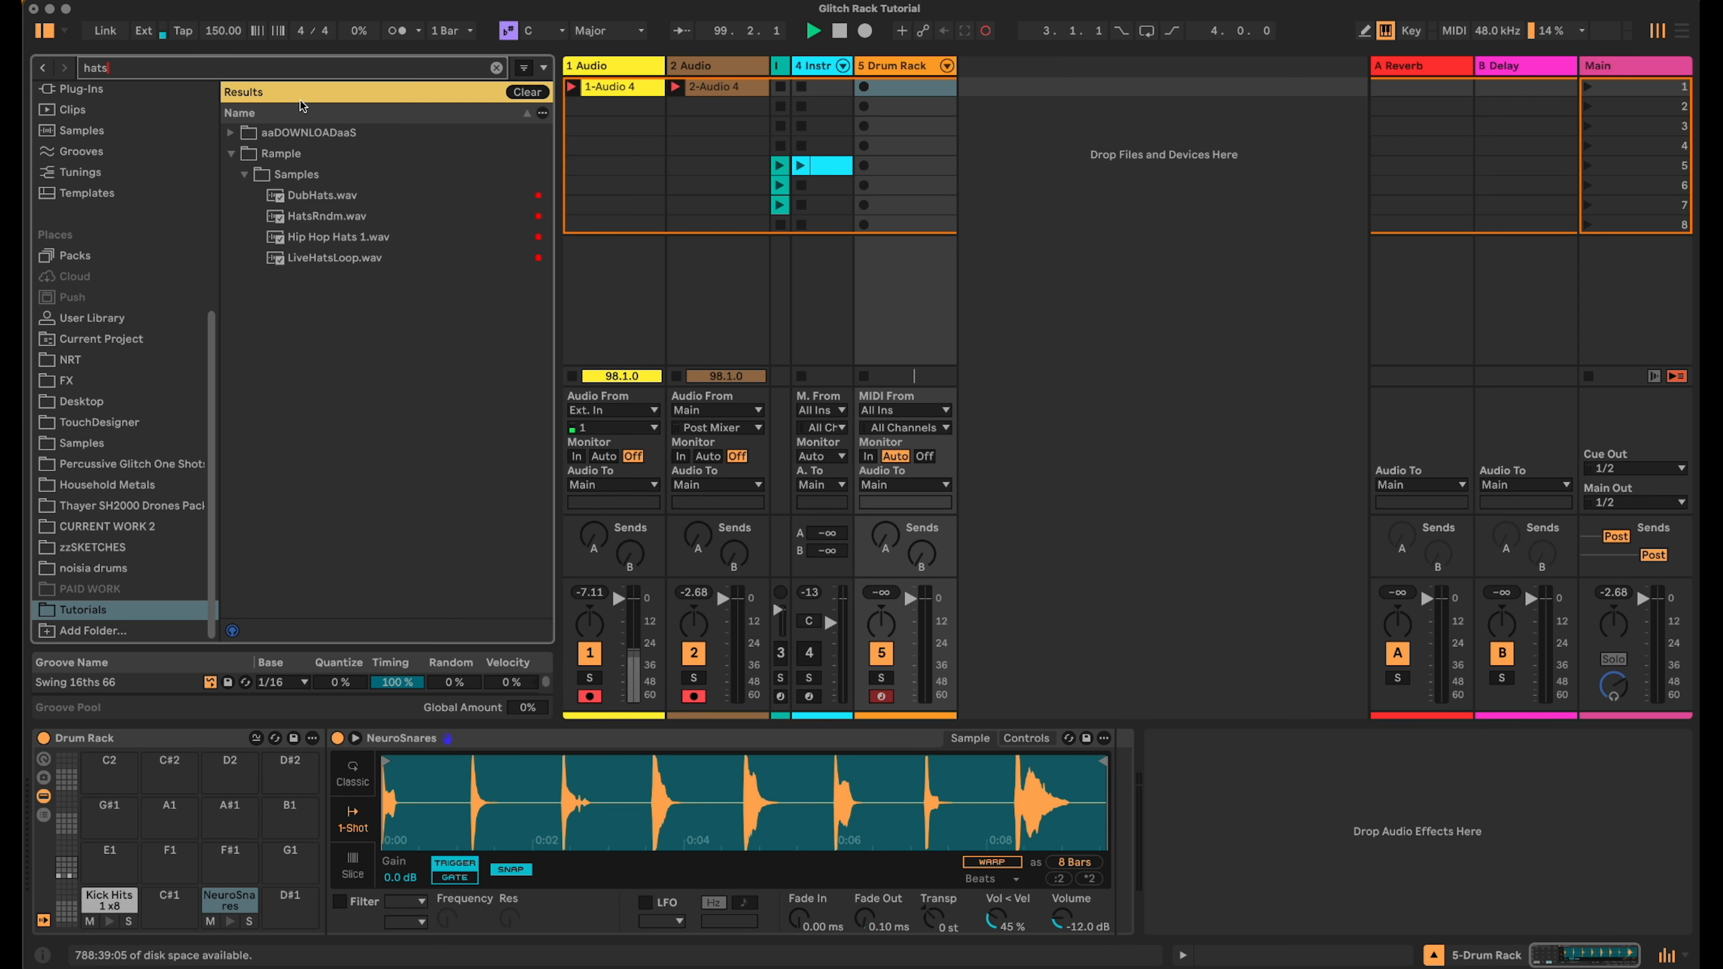
left_click_drag(321, 218, 112, 853)
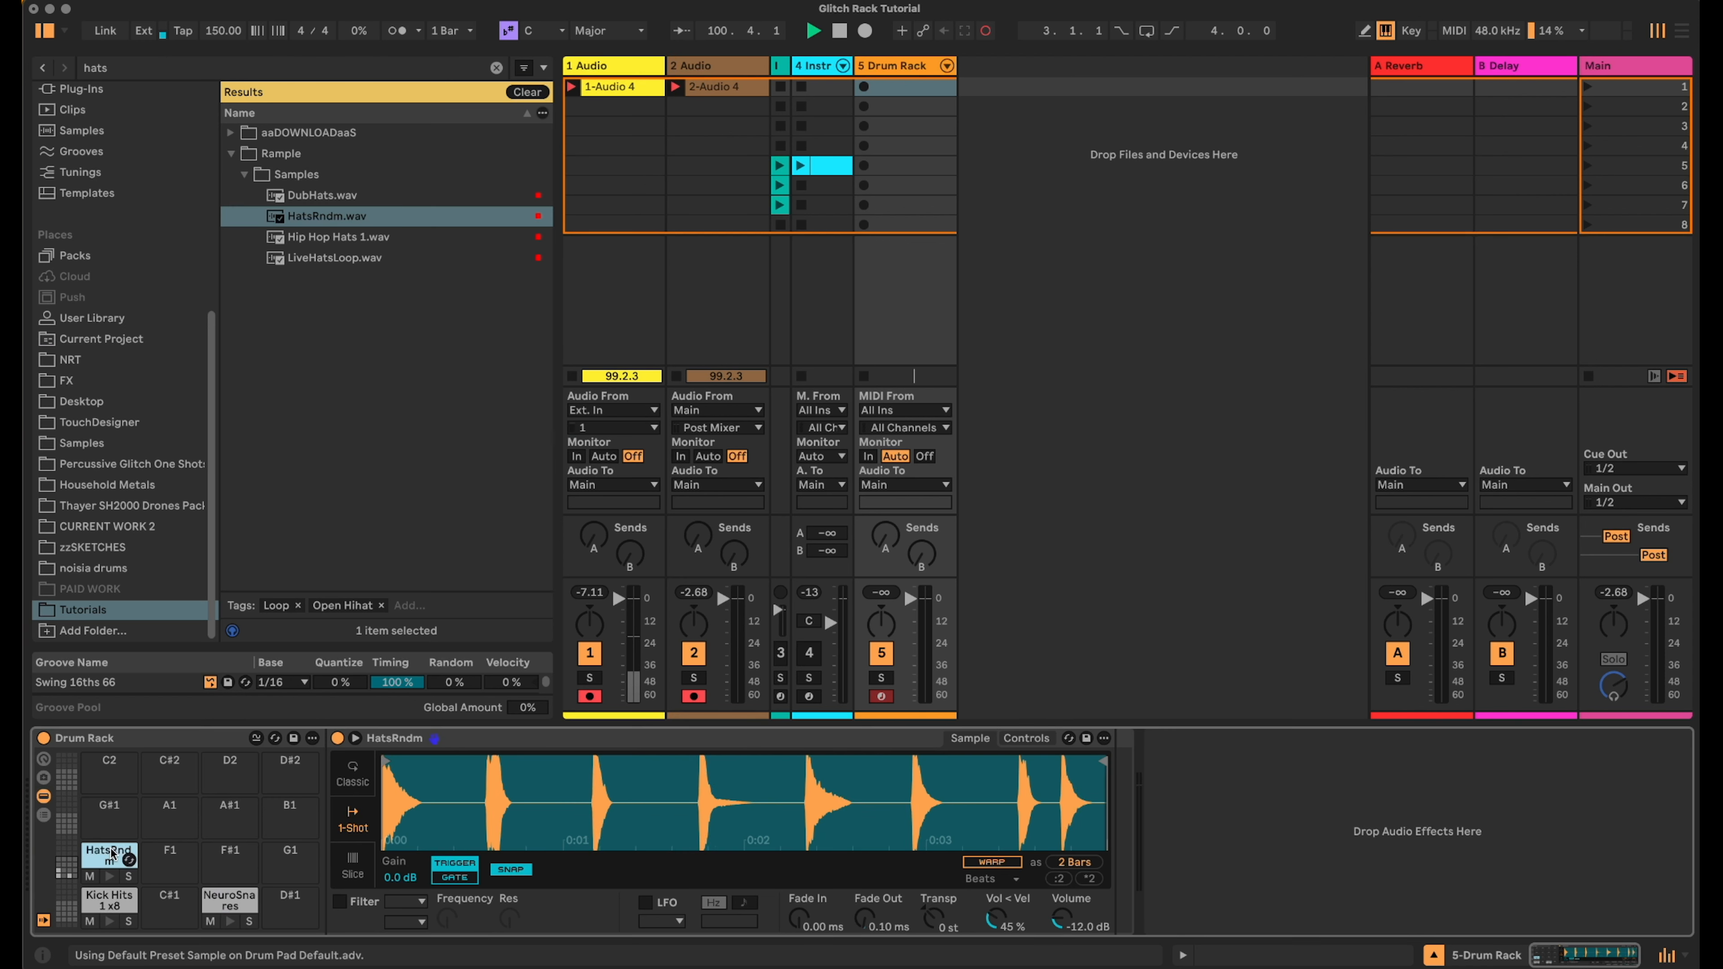
- Search for click and load GlitchClick 1.wav onto the F#1 pad
left_click(344, 57)
type("c")
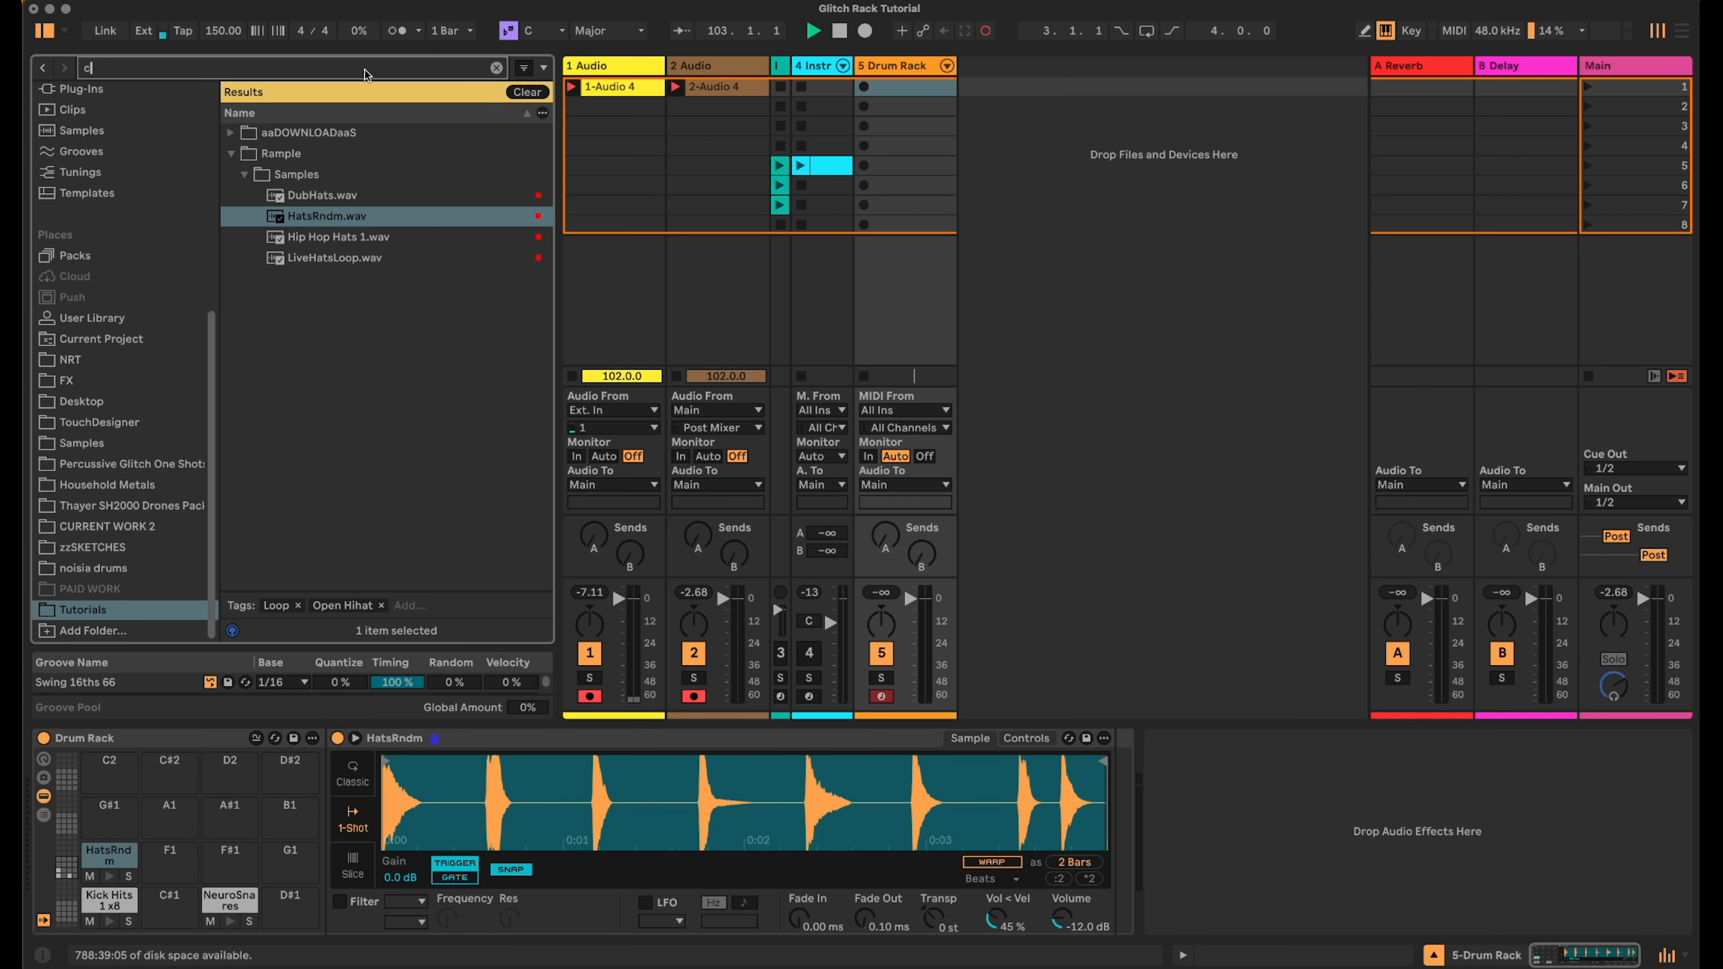
type("lick")
left_click_drag(332, 240, 229, 857)
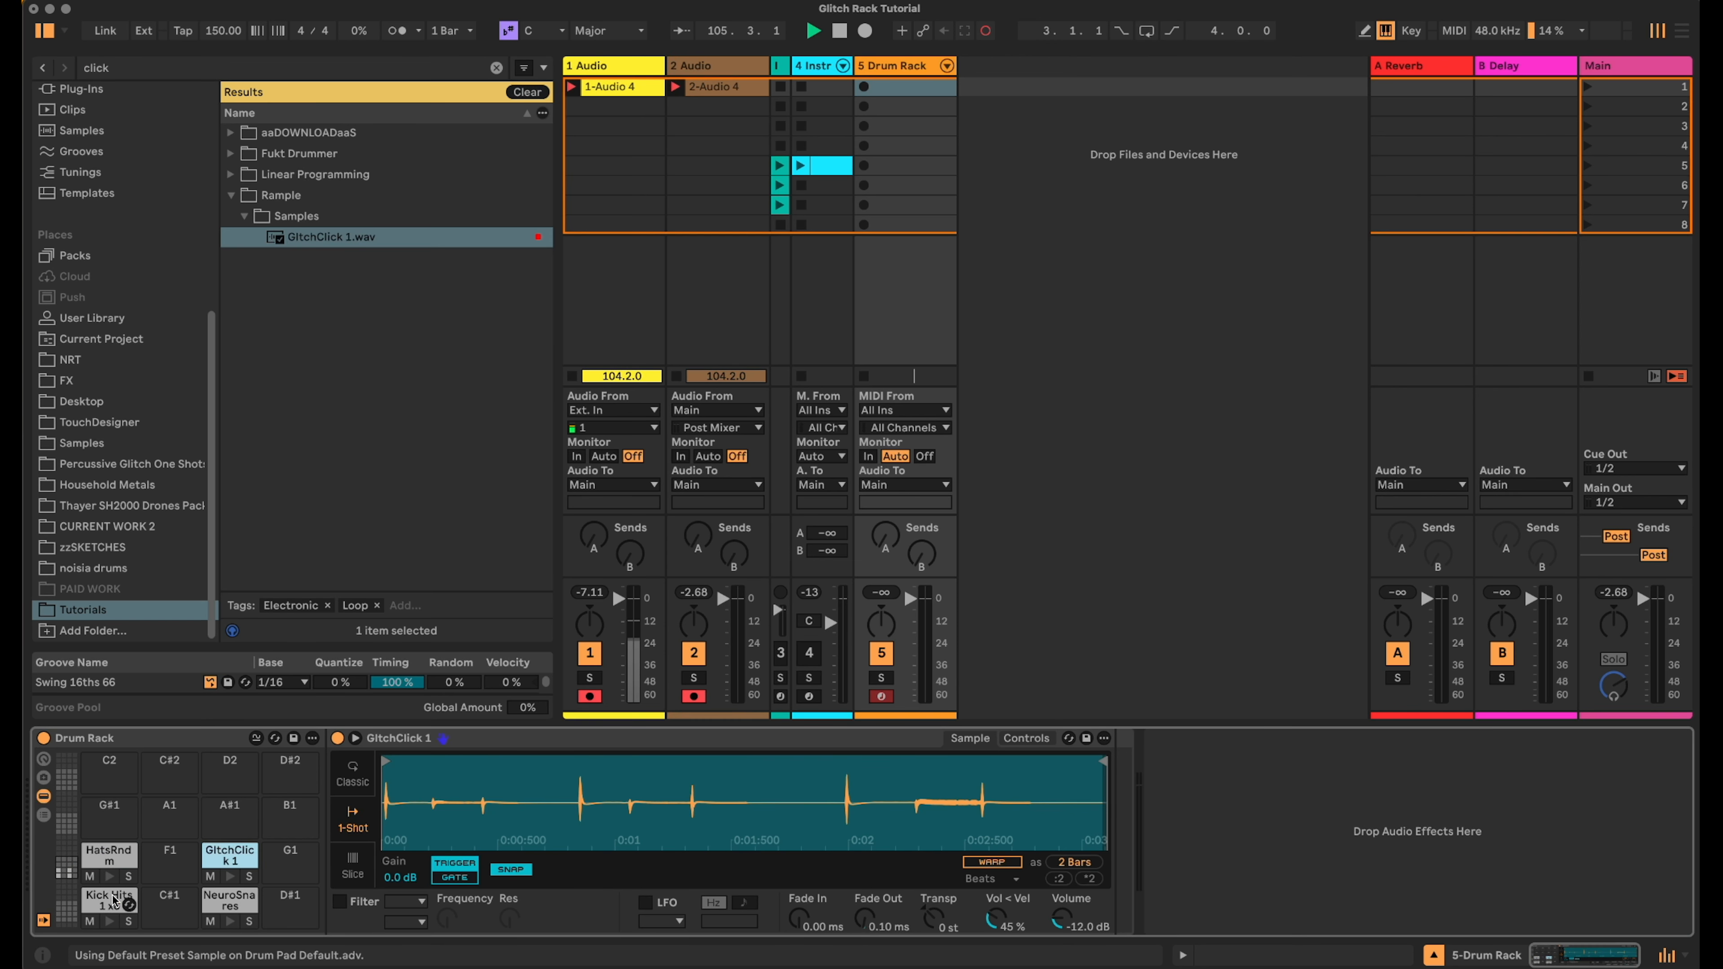
- Switch the Kick Hits pad's sampler to Slice mode
left_click(110, 900)
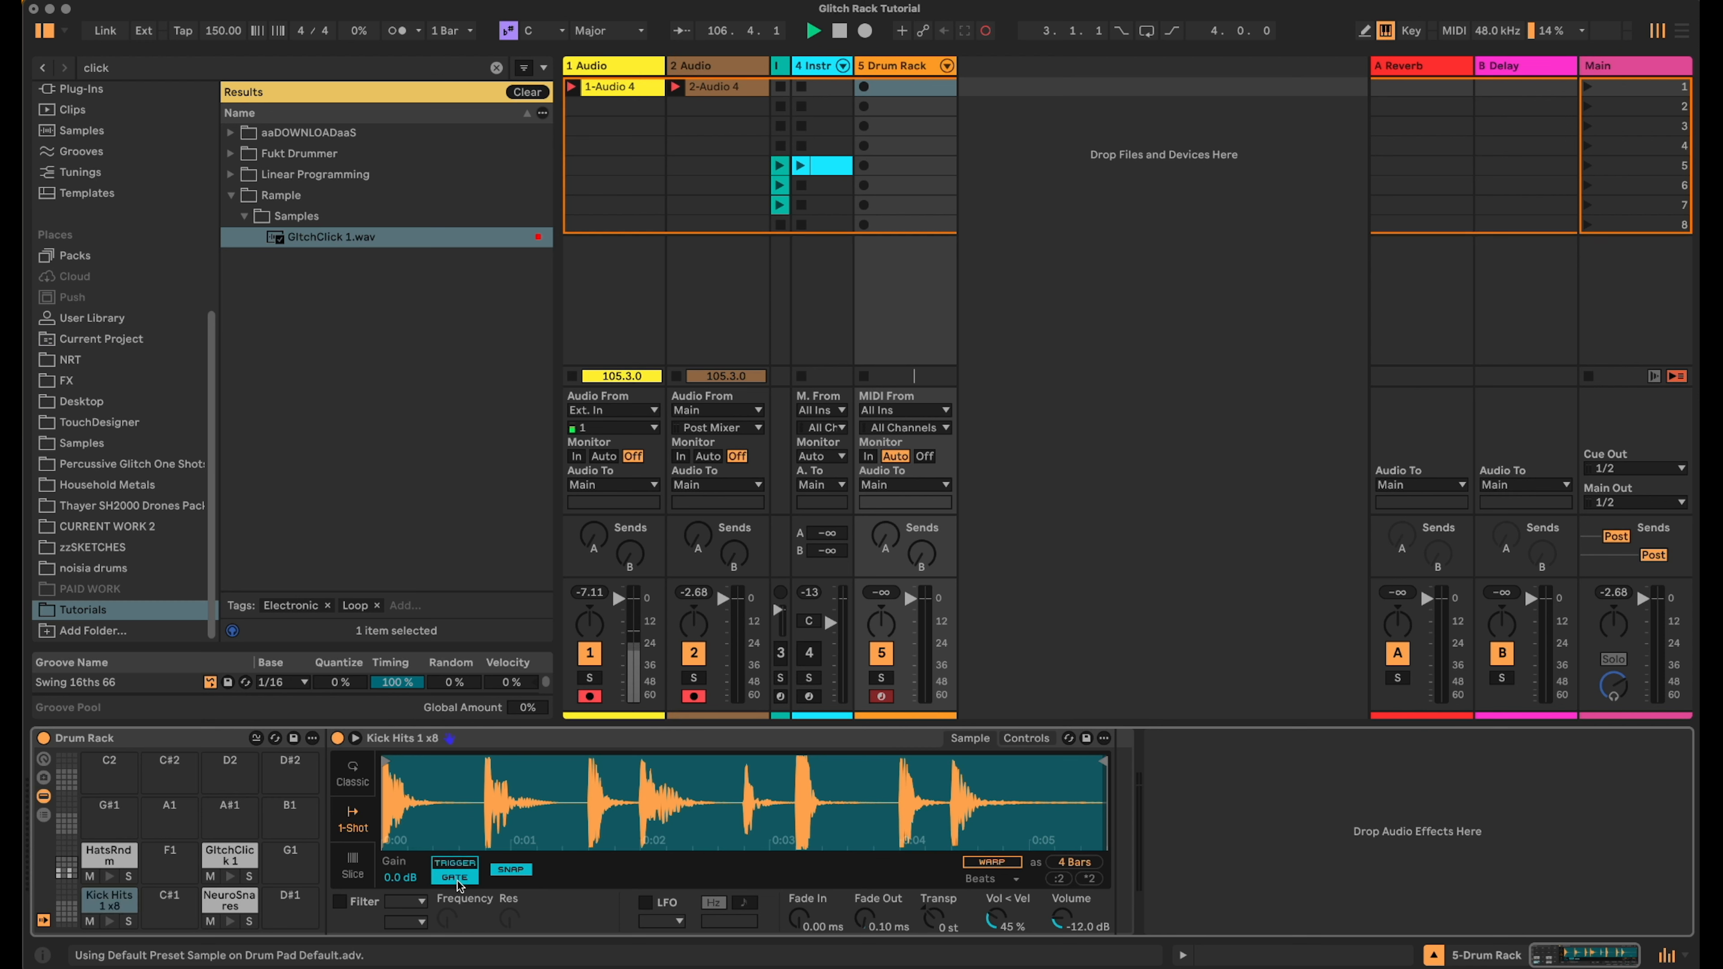
left_click(354, 868)
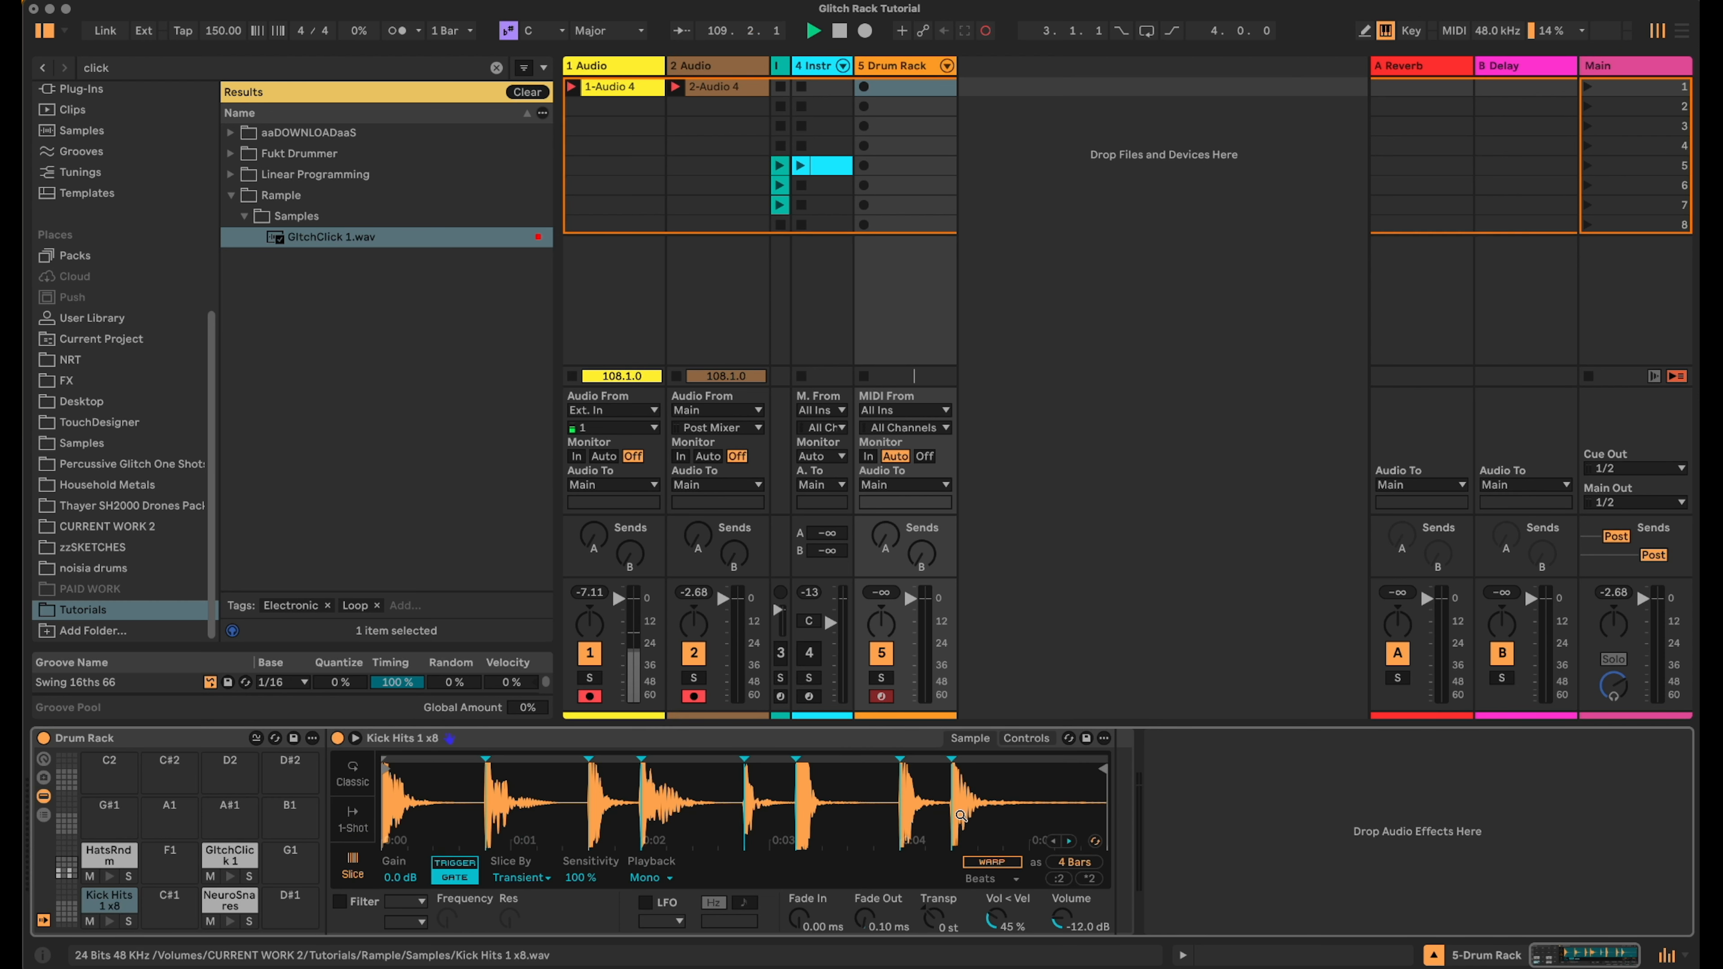
- Switch the NeuroSnares pad's sampler to Slice mode and set its slice sensitivity to 78 %
left_click(228, 901)
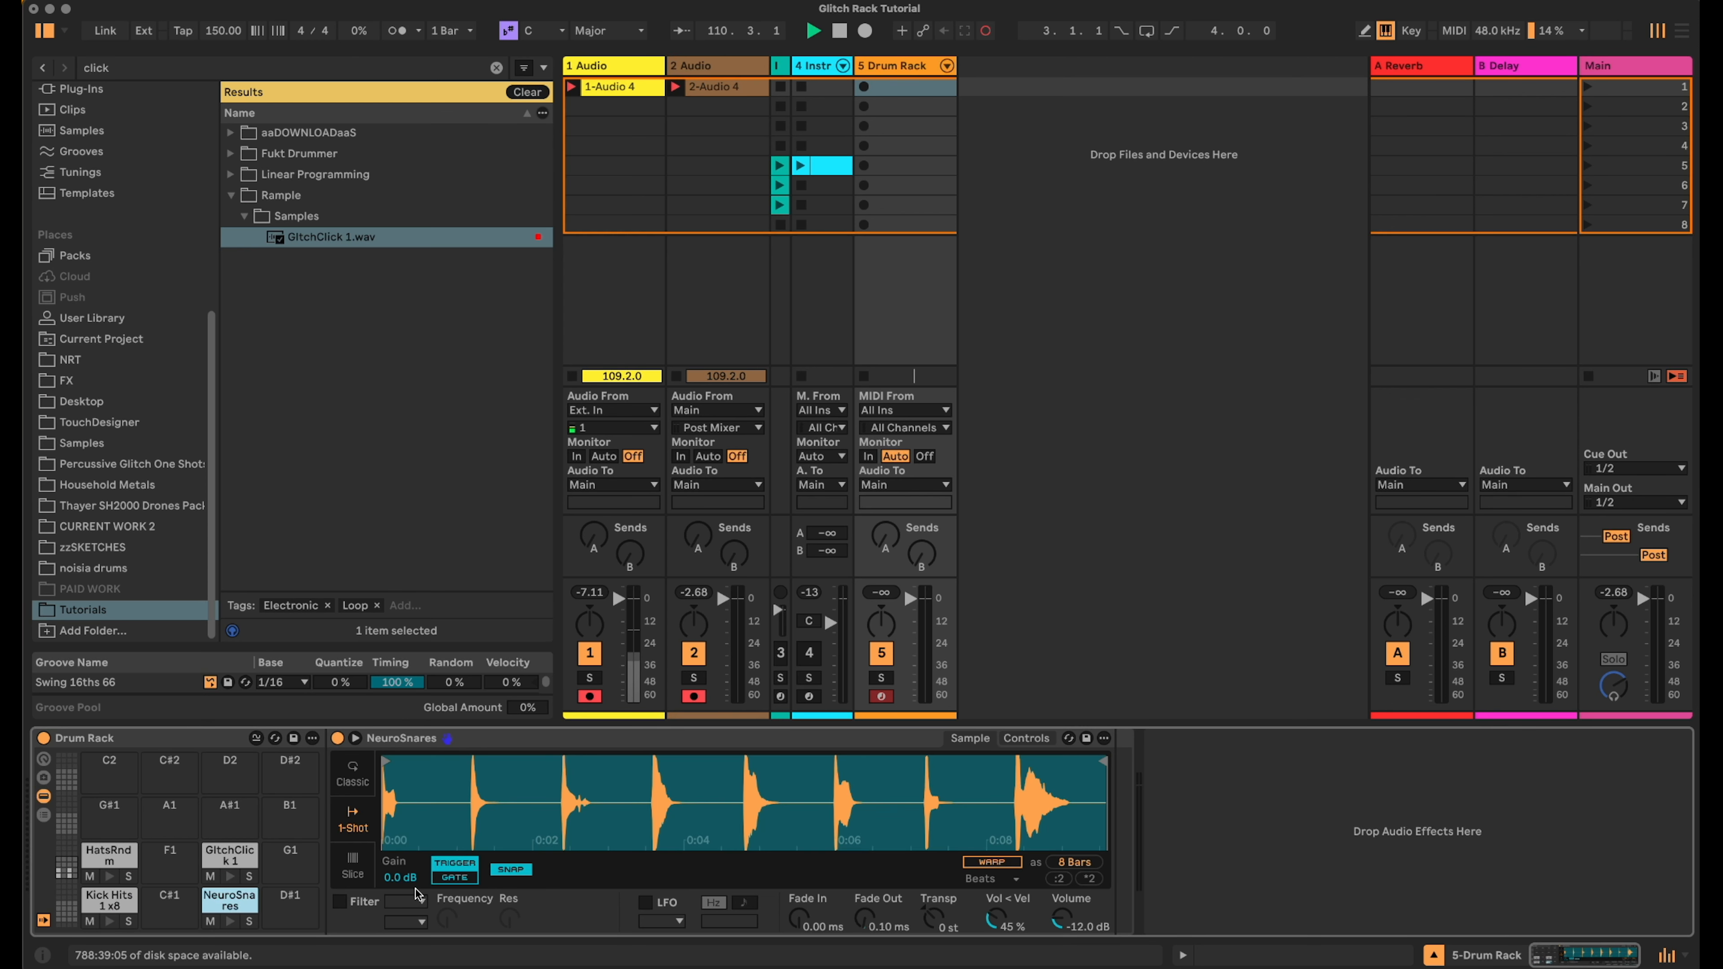
left_click(354, 869)
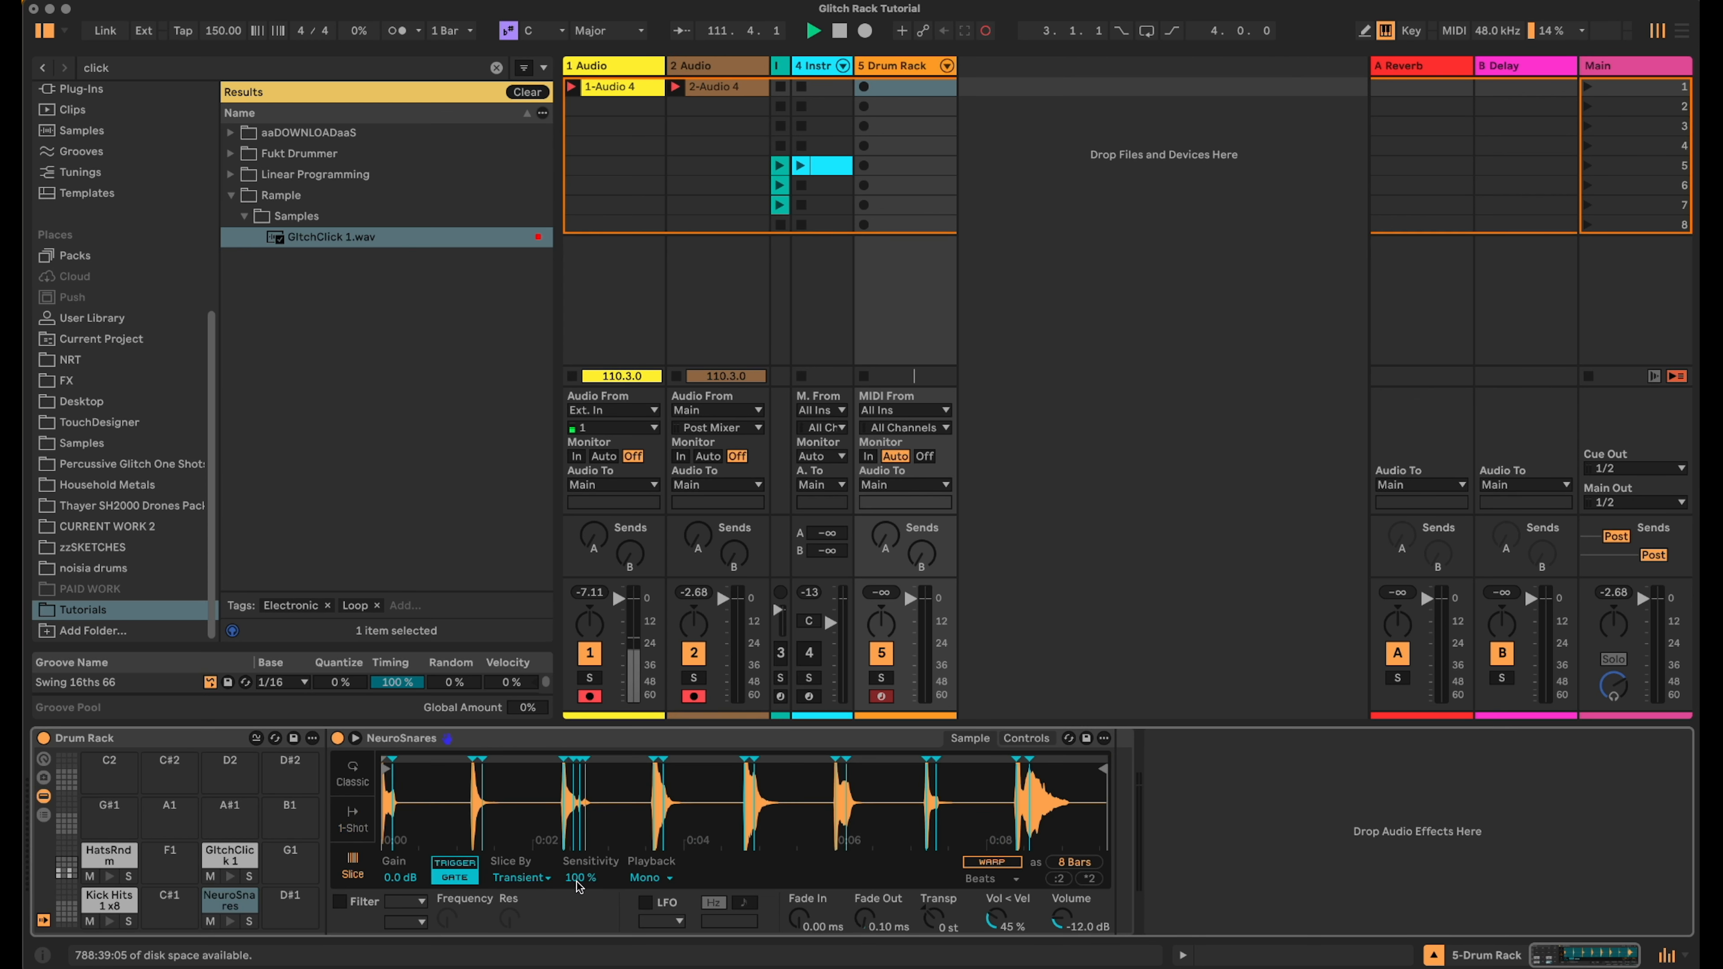
left_click_drag(581, 877, 580, 886)
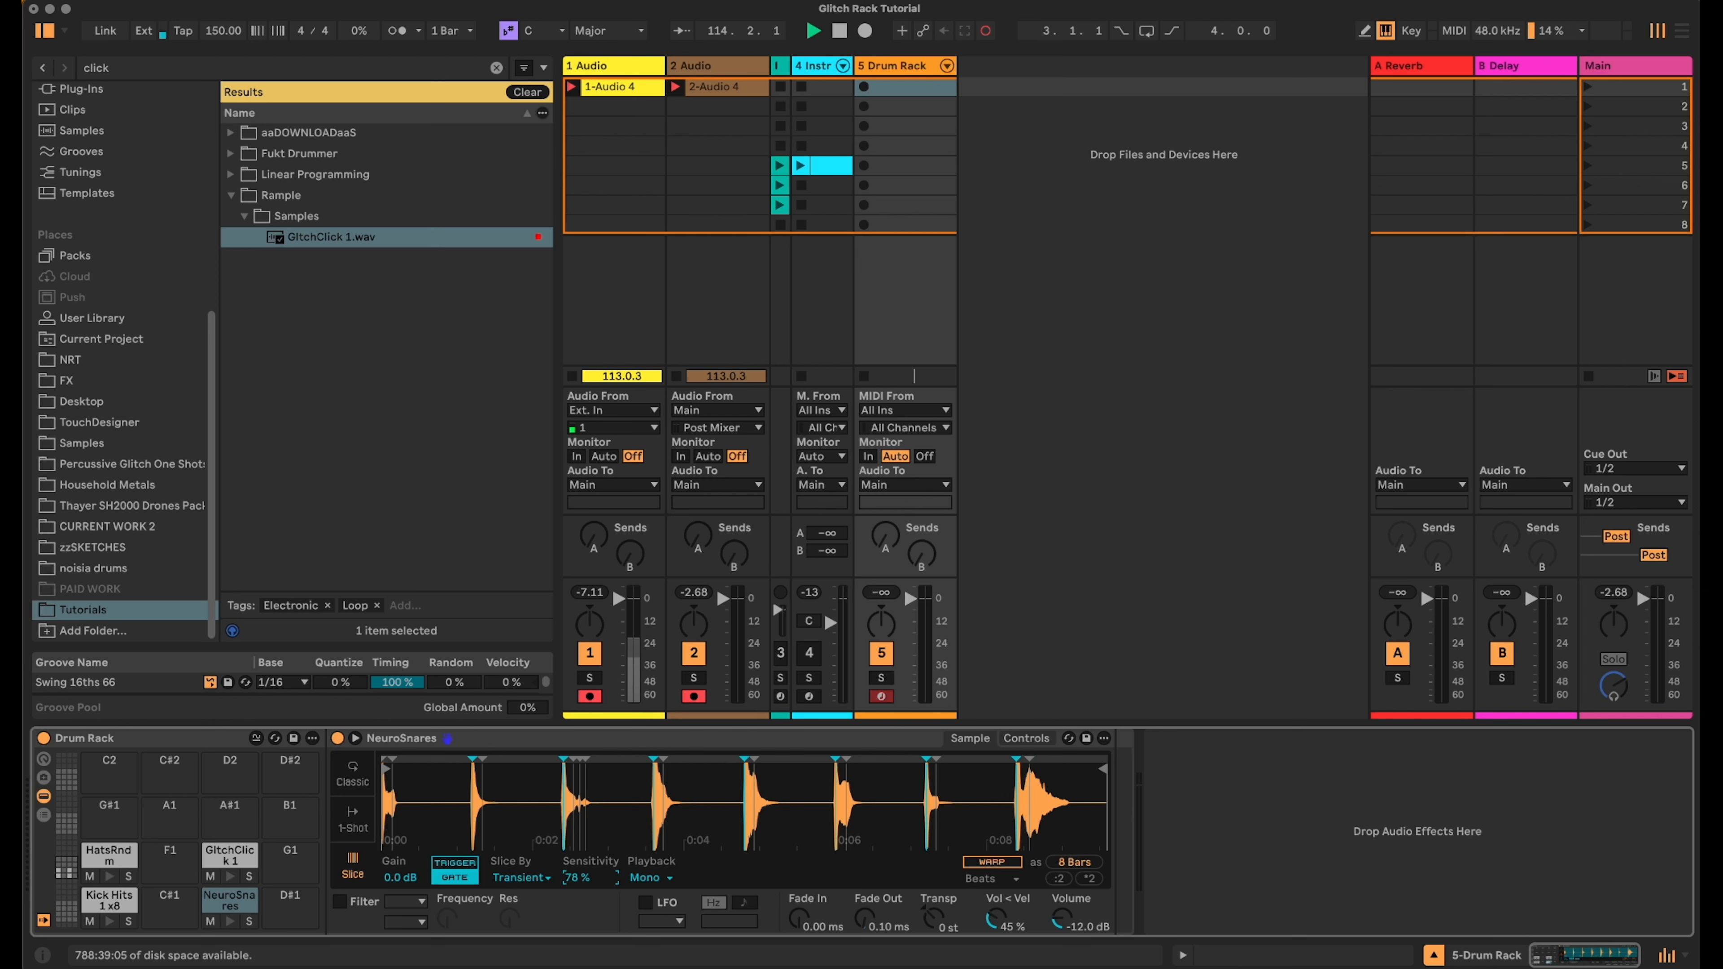
- Switch the HatsRndm pad's sampler to Slice mode
left_click(111, 857)
left_click(354, 869)
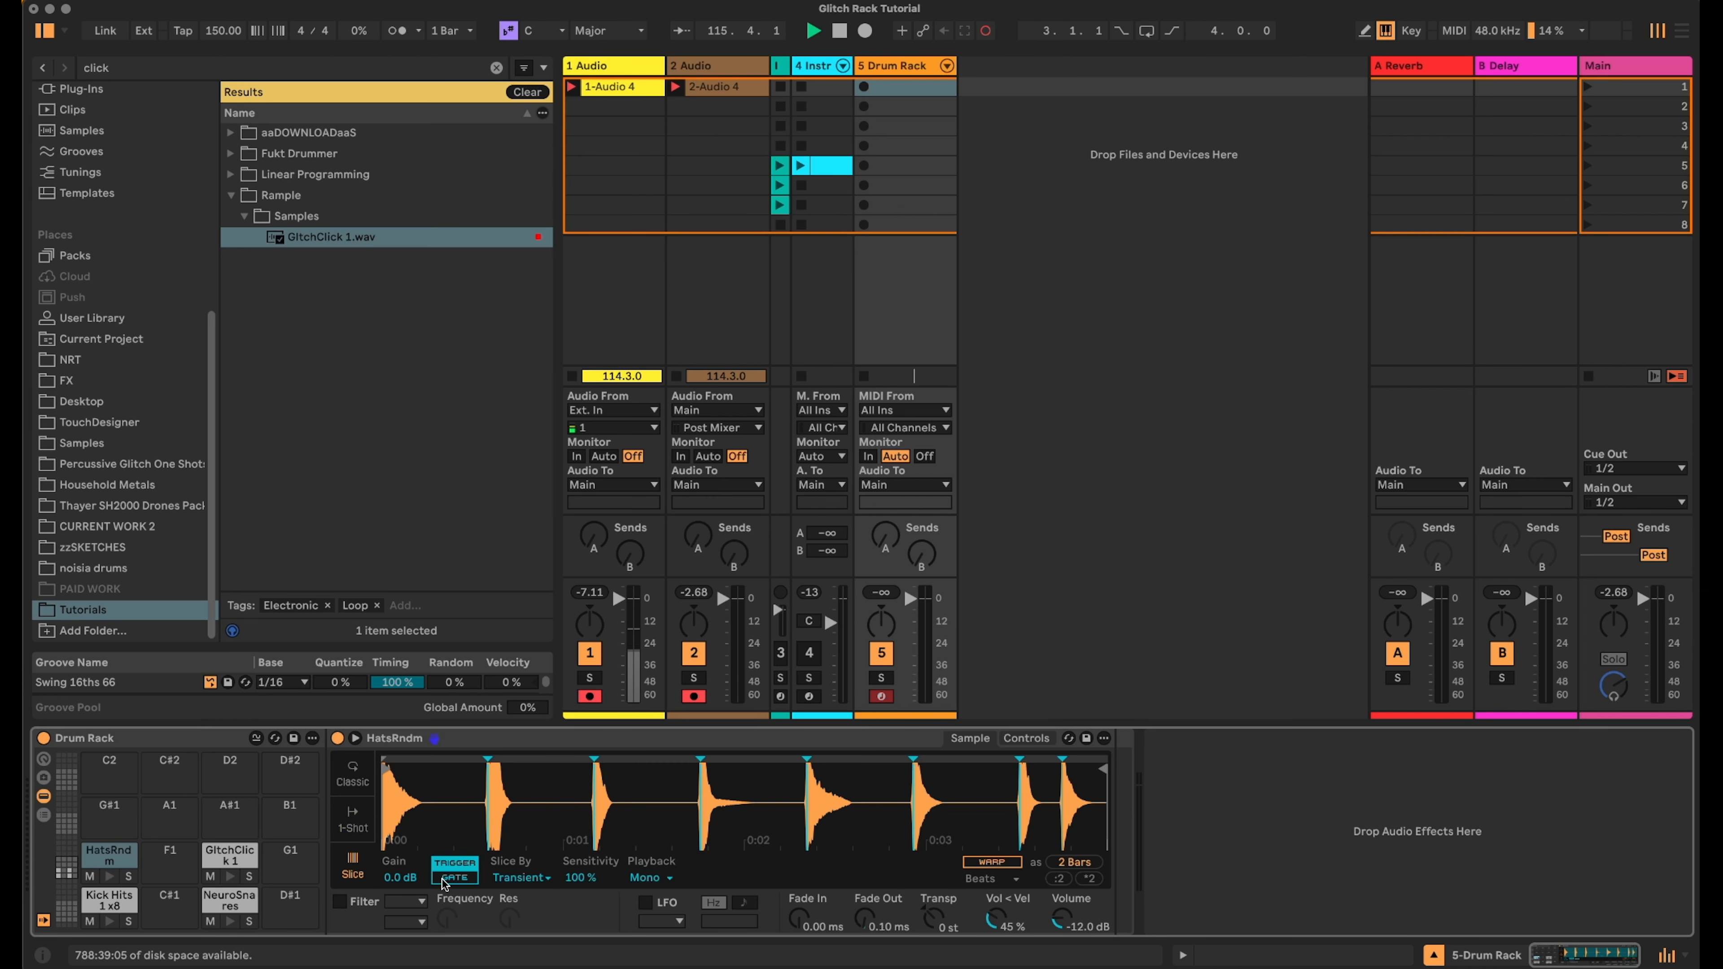
left_click(447, 879)
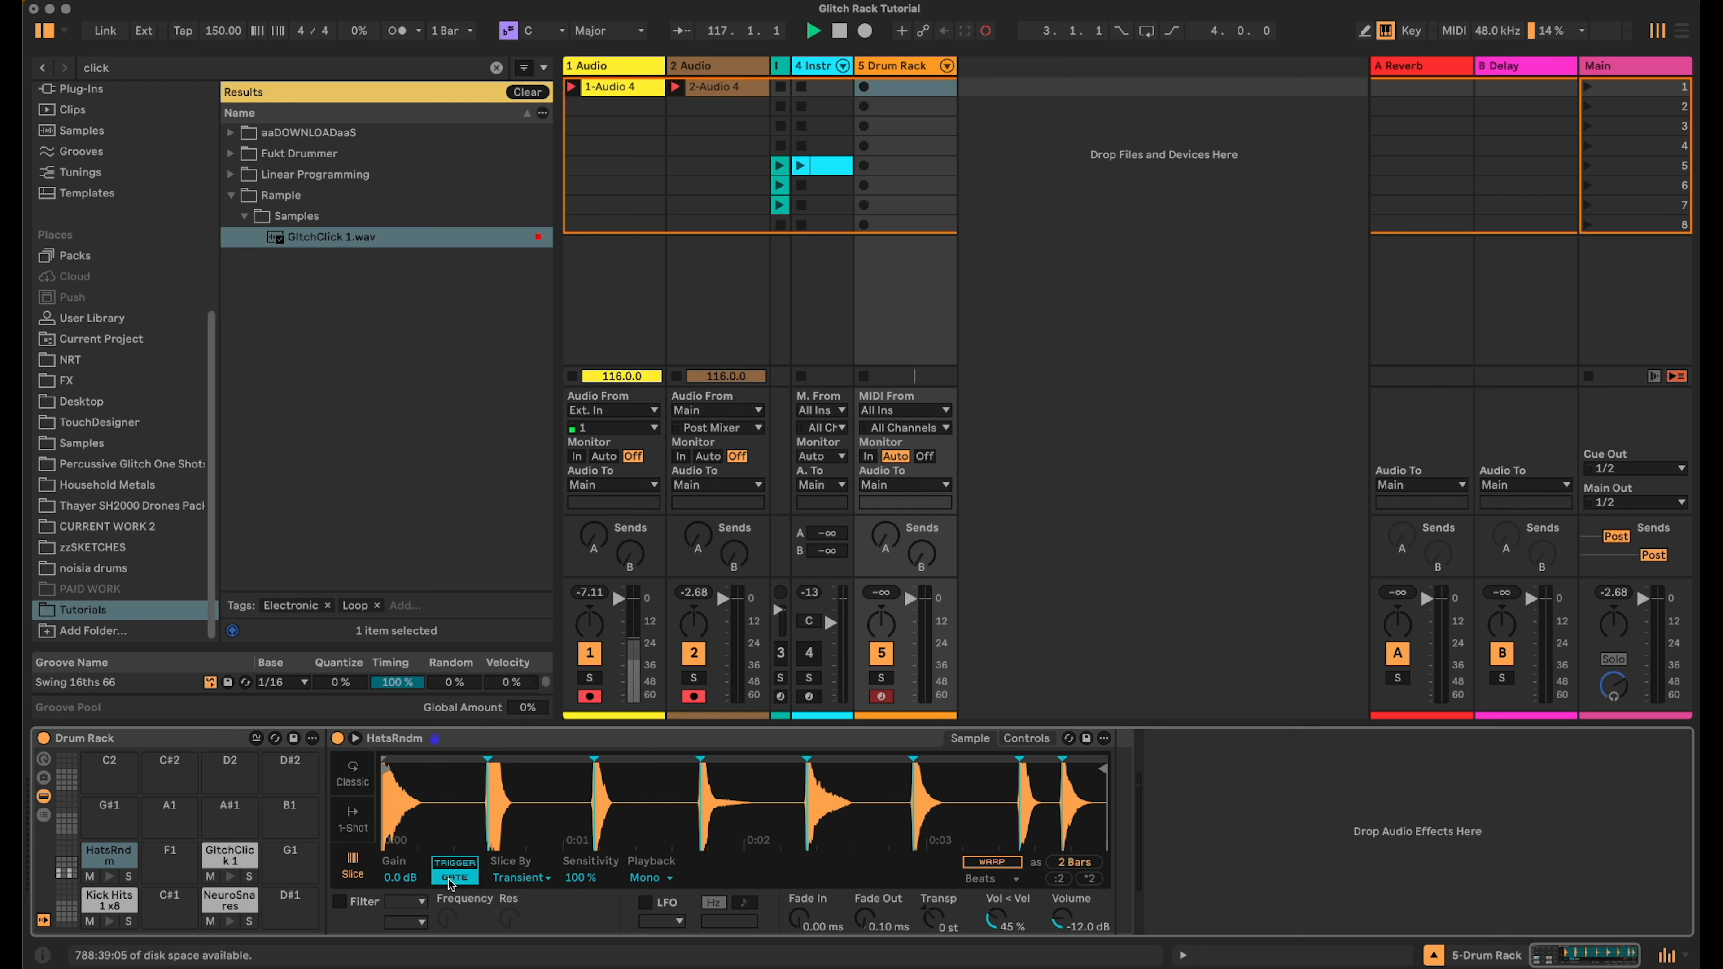
- Switch the GlitchClick 1 pad's sampler to Slice mode
left_click(234, 859)
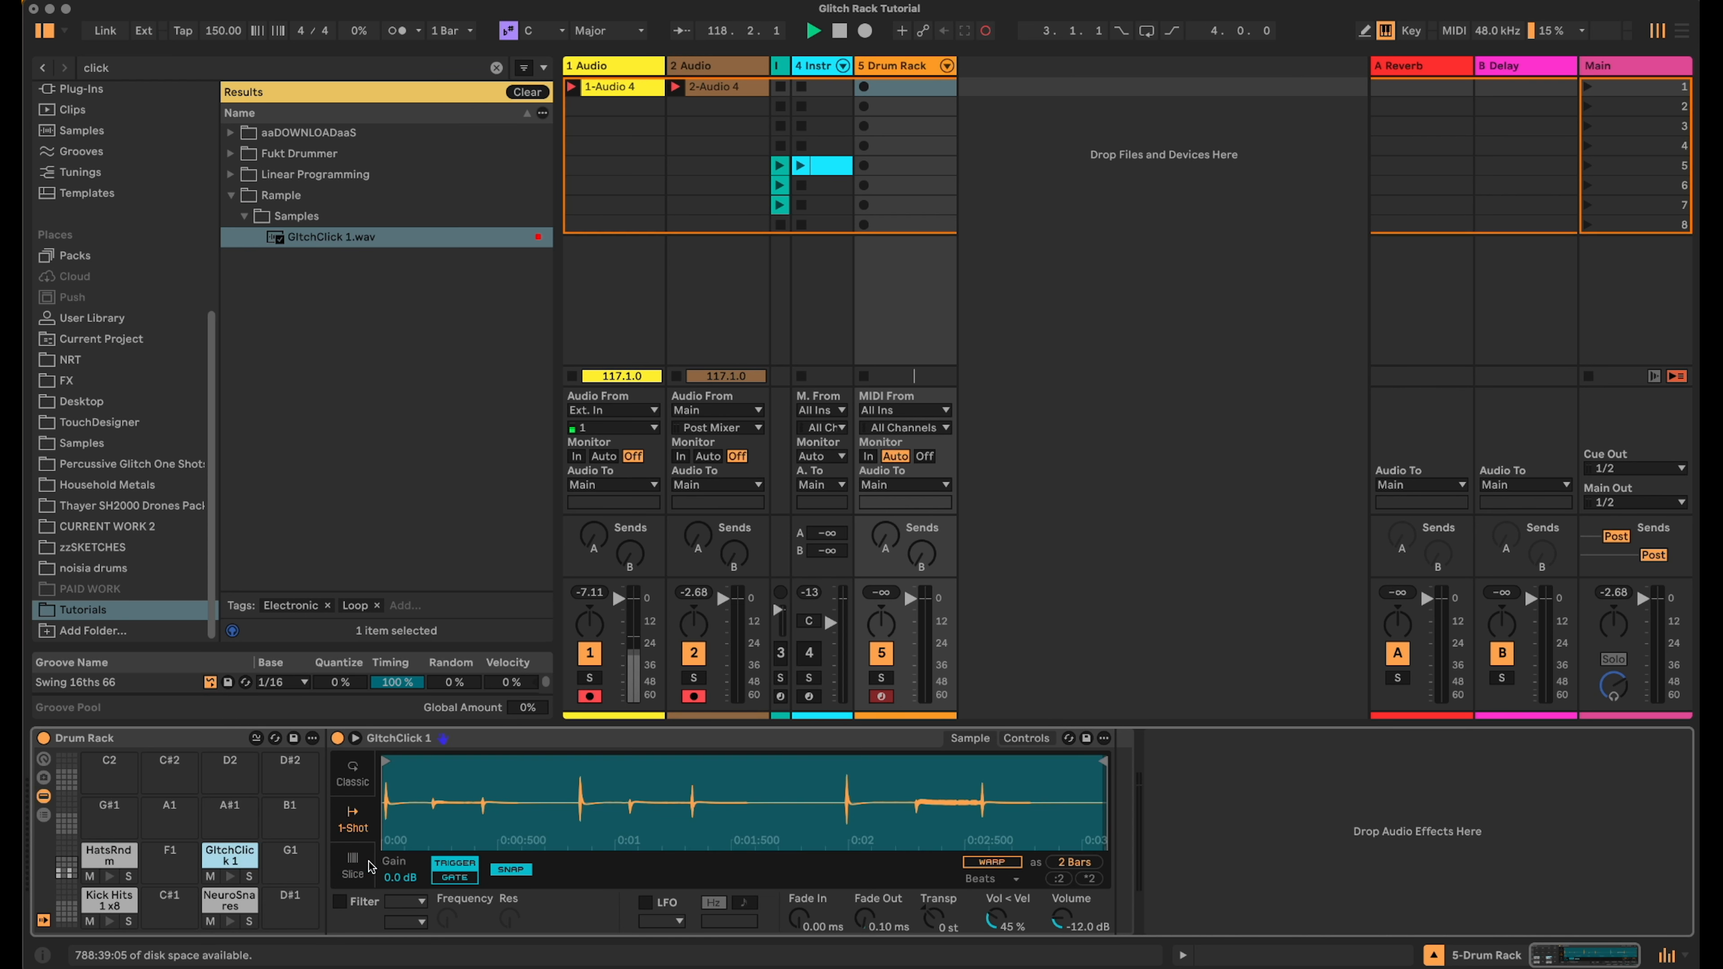
left_click(450, 880)
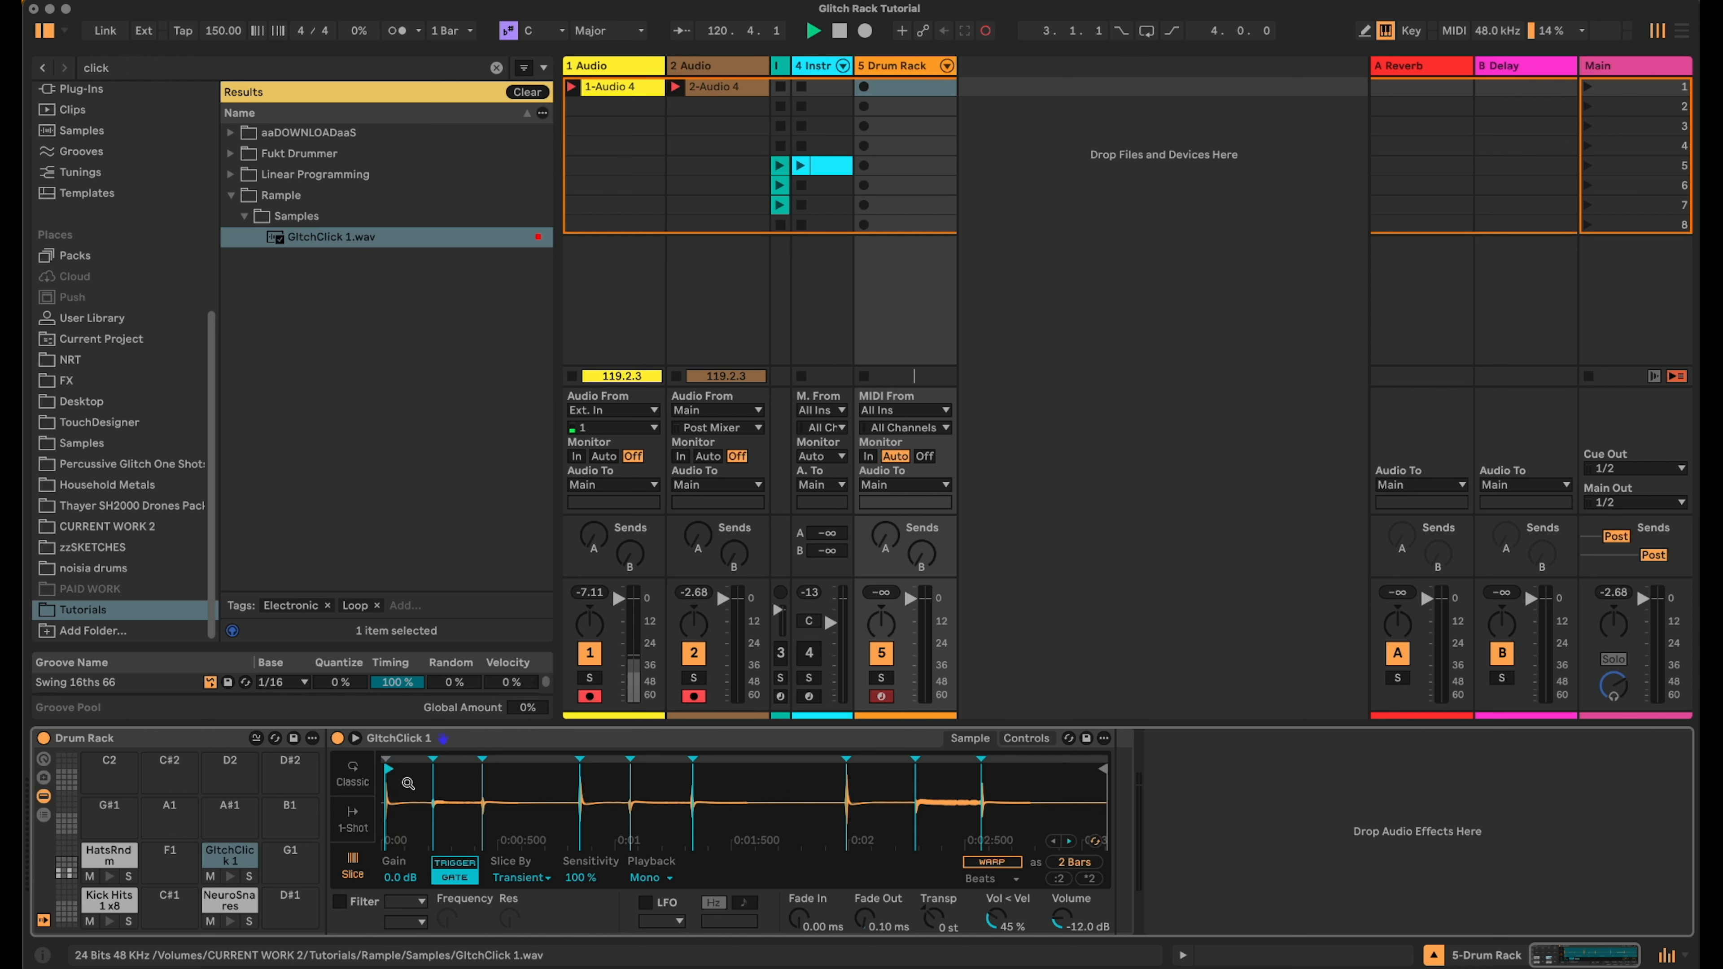
- Add a Random MIDI effect to the Kick Hits pad's chain and set its Chance to 100 %
left_click(109, 902)
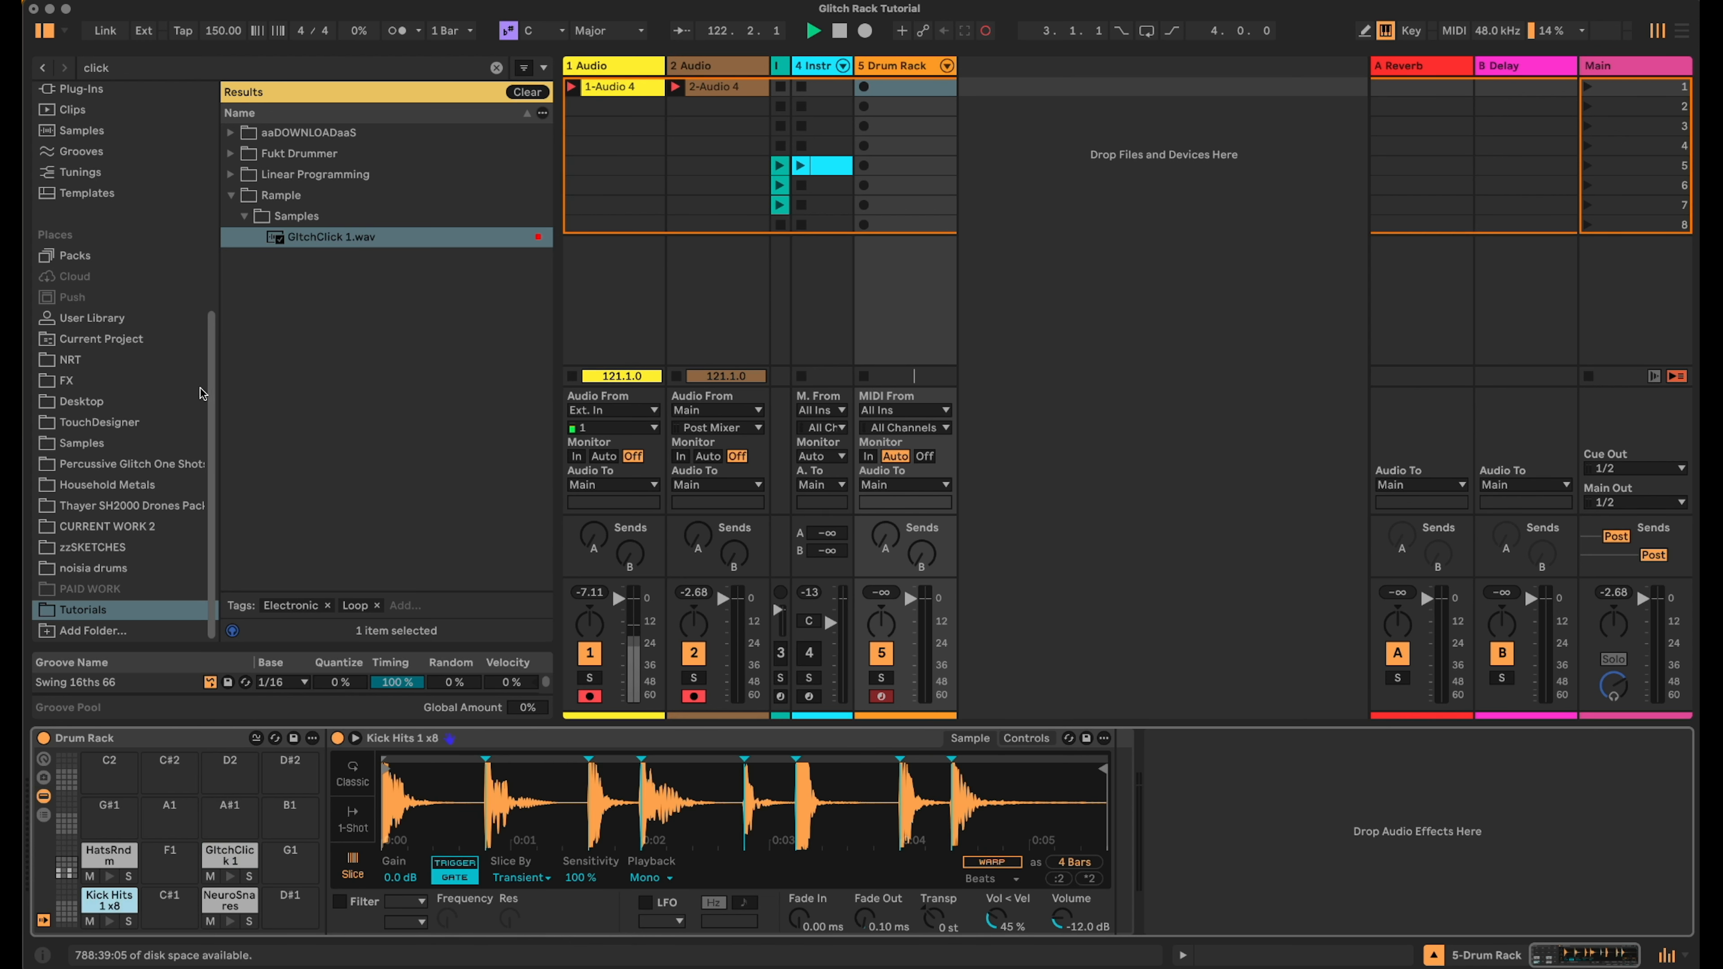
left_click(497, 69)
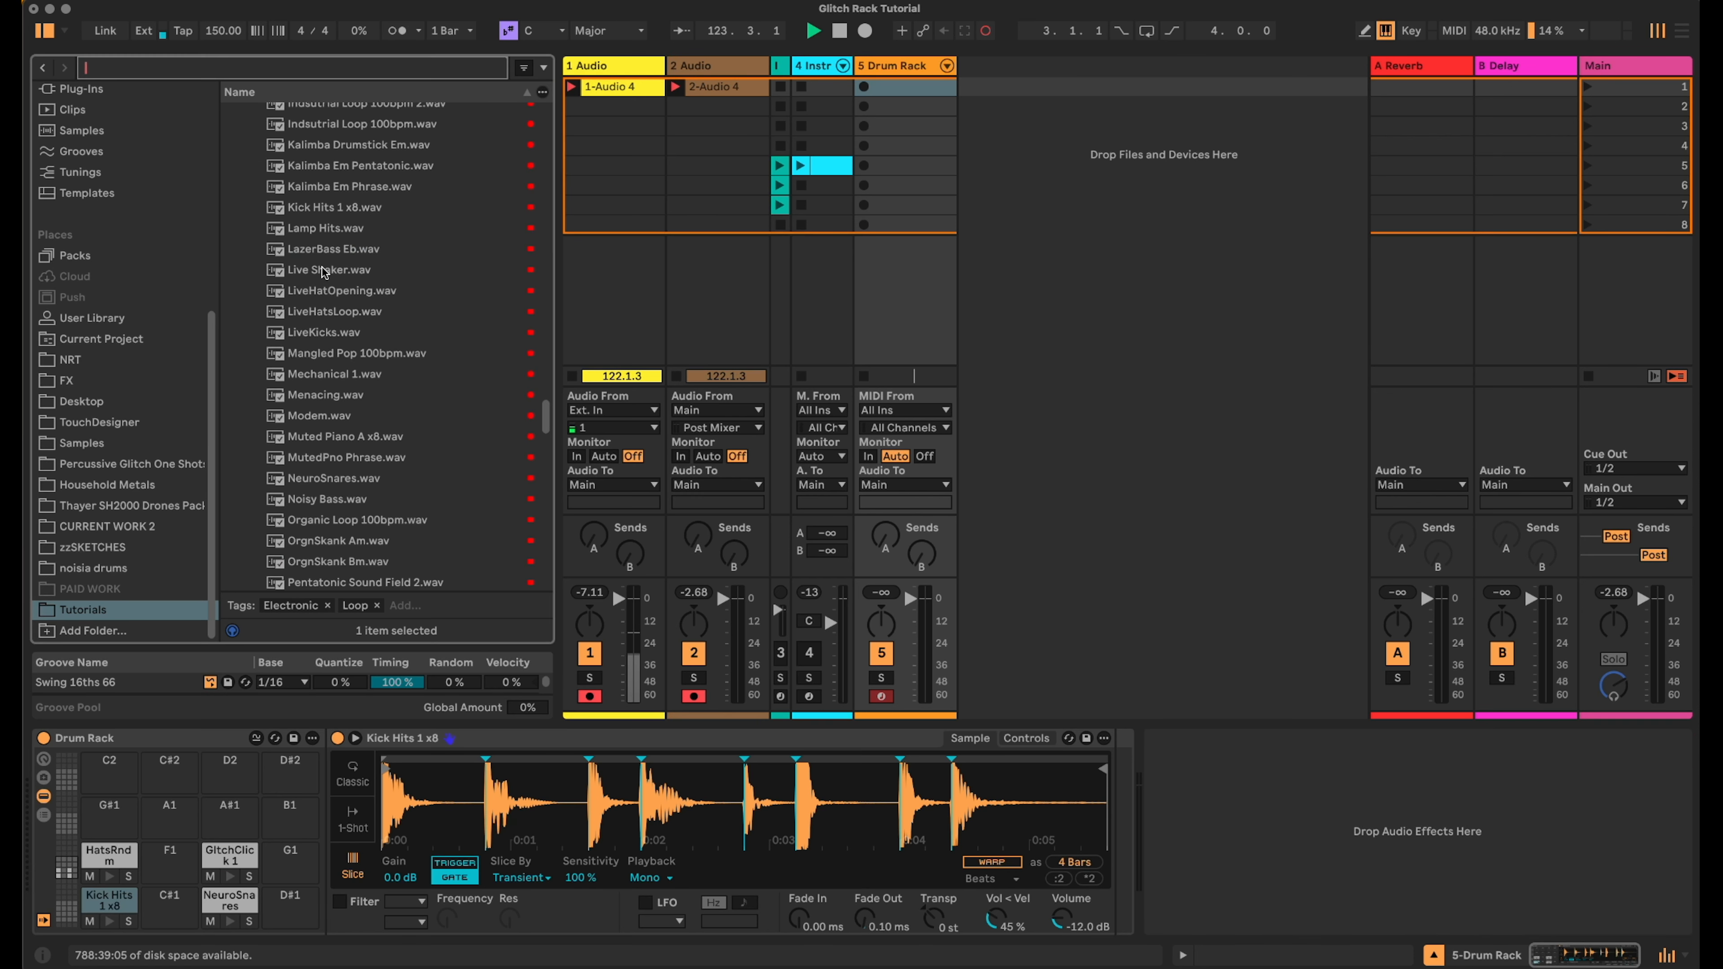
scroll(156, 474, "up", 5)
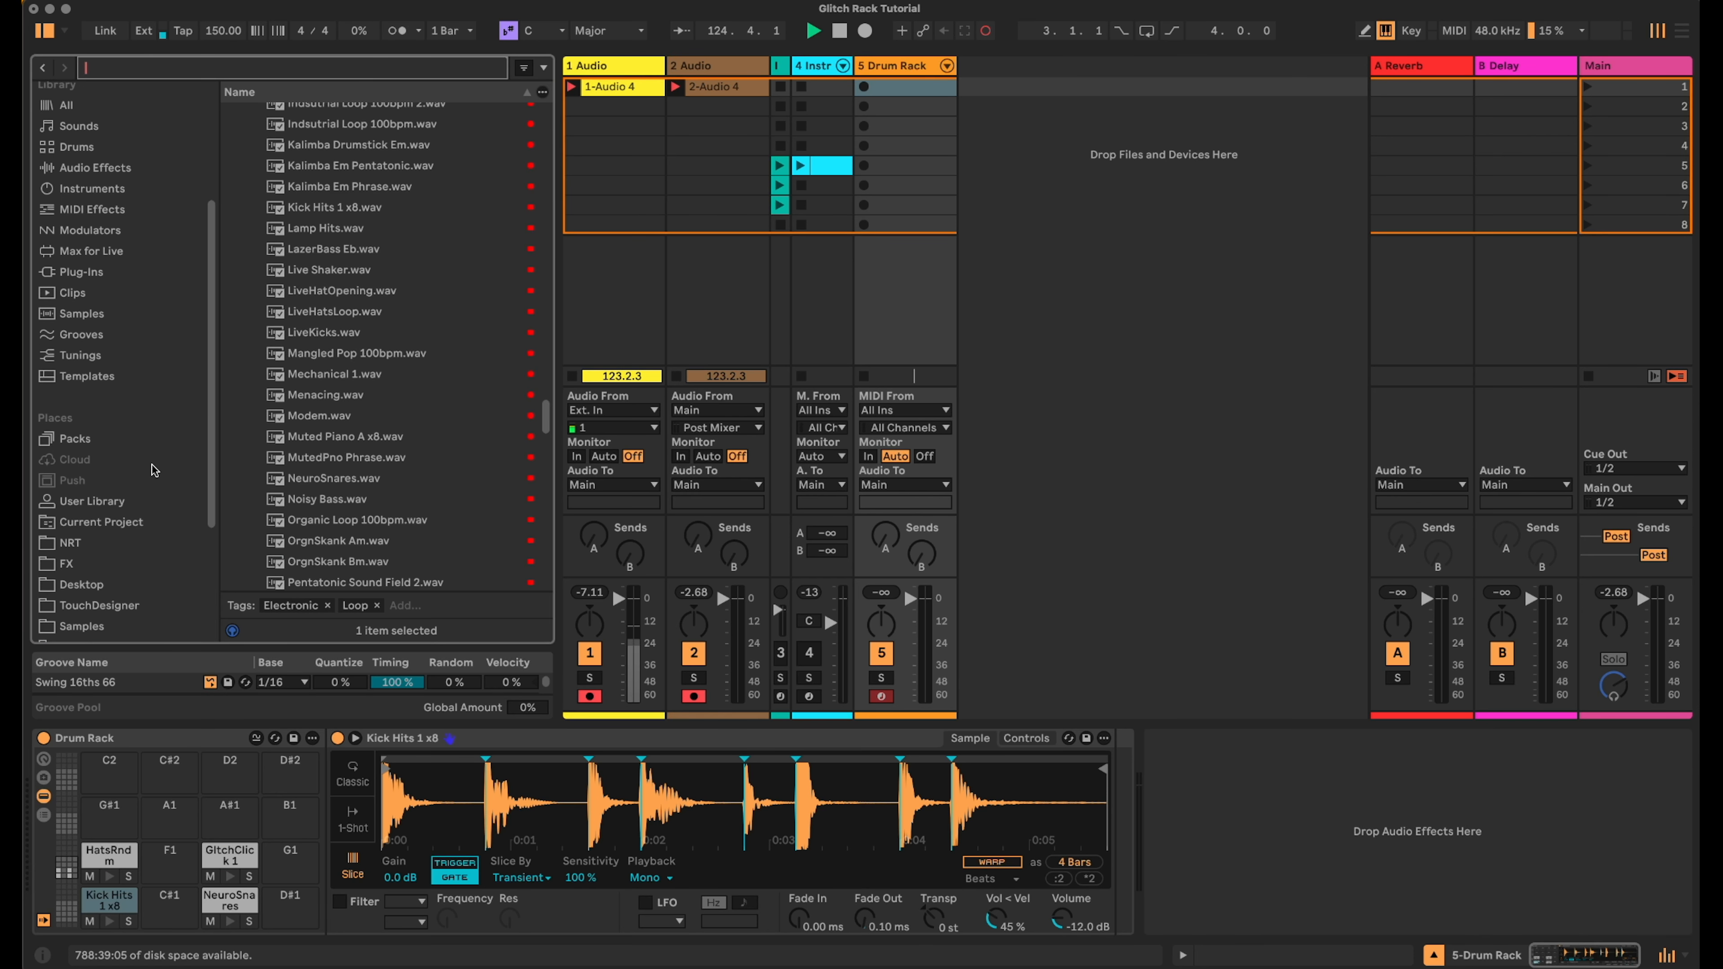
scroll(163, 390, "up", 5)
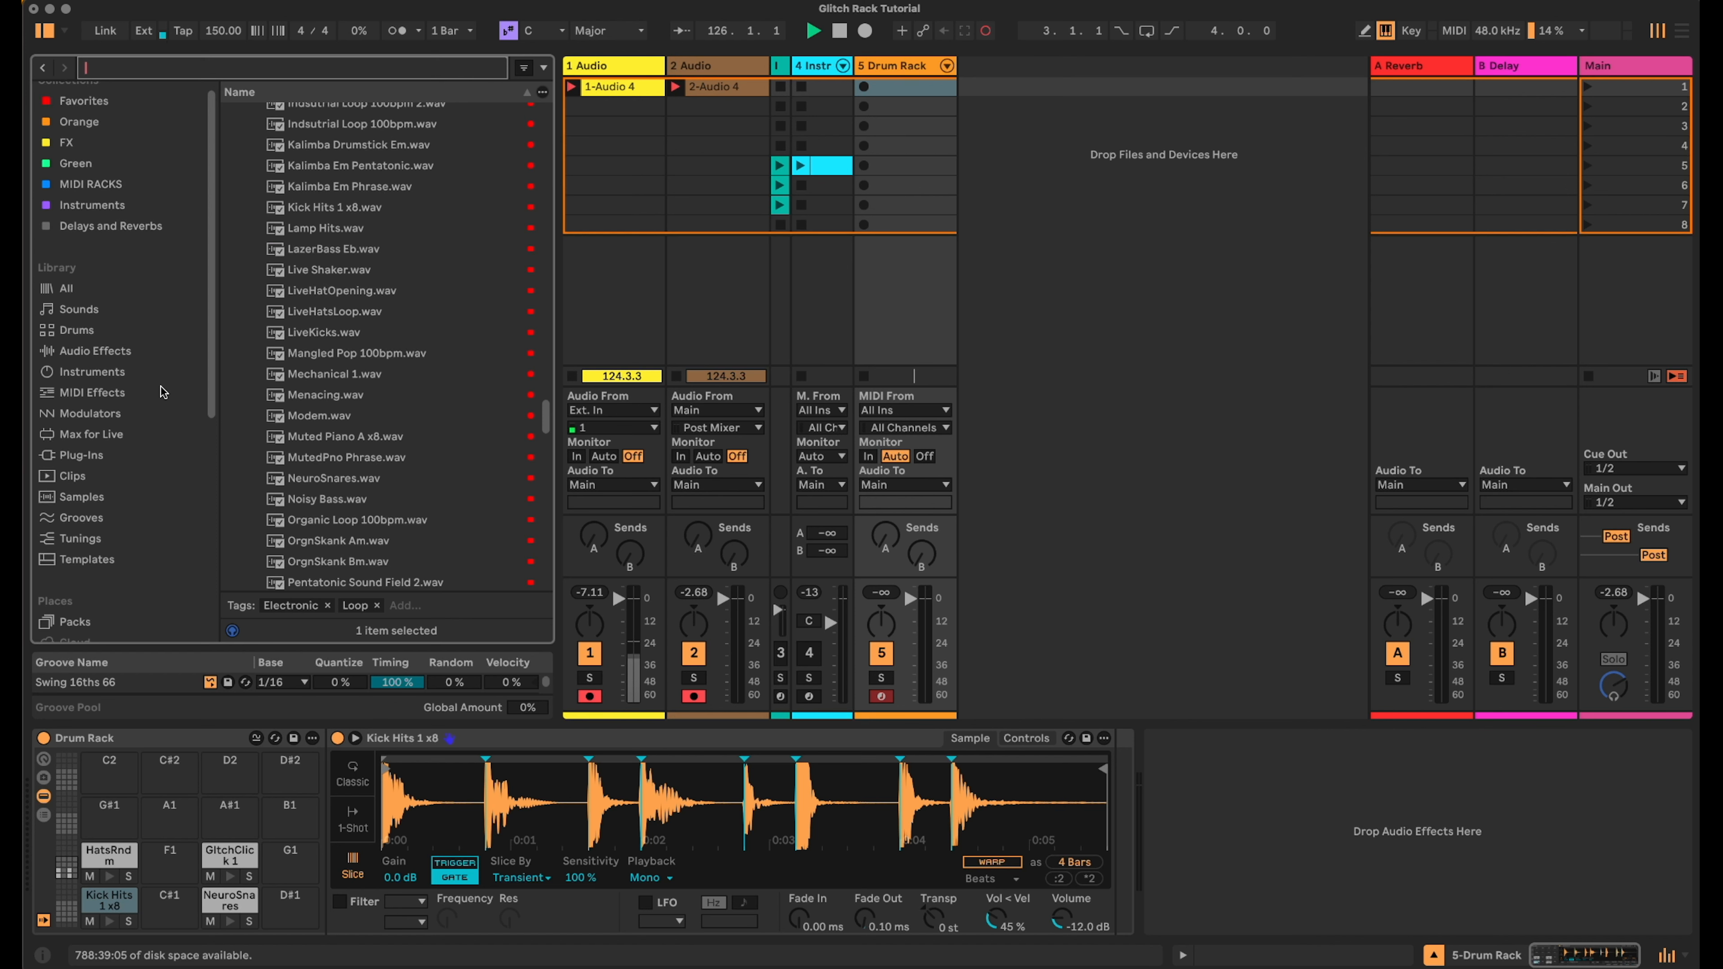
left_click(136, 392)
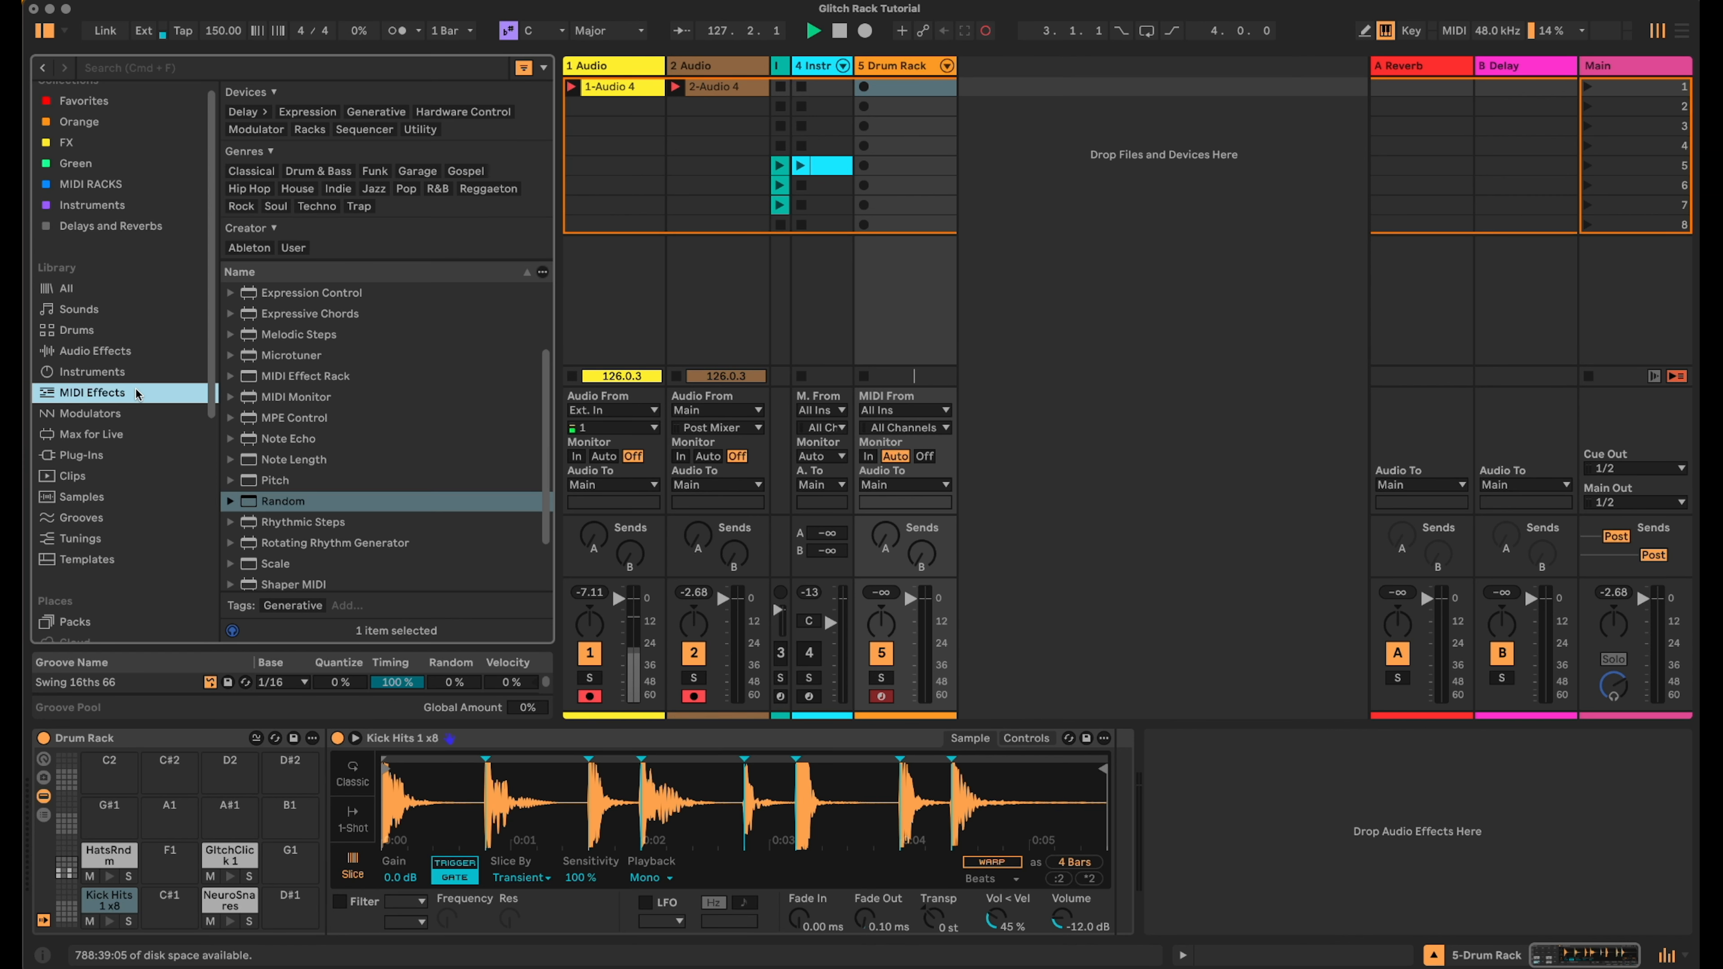
scroll(366, 494, "down", 3)
left_click_drag(284, 438, 360, 856)
left_click_drag(350, 779, 357, 789)
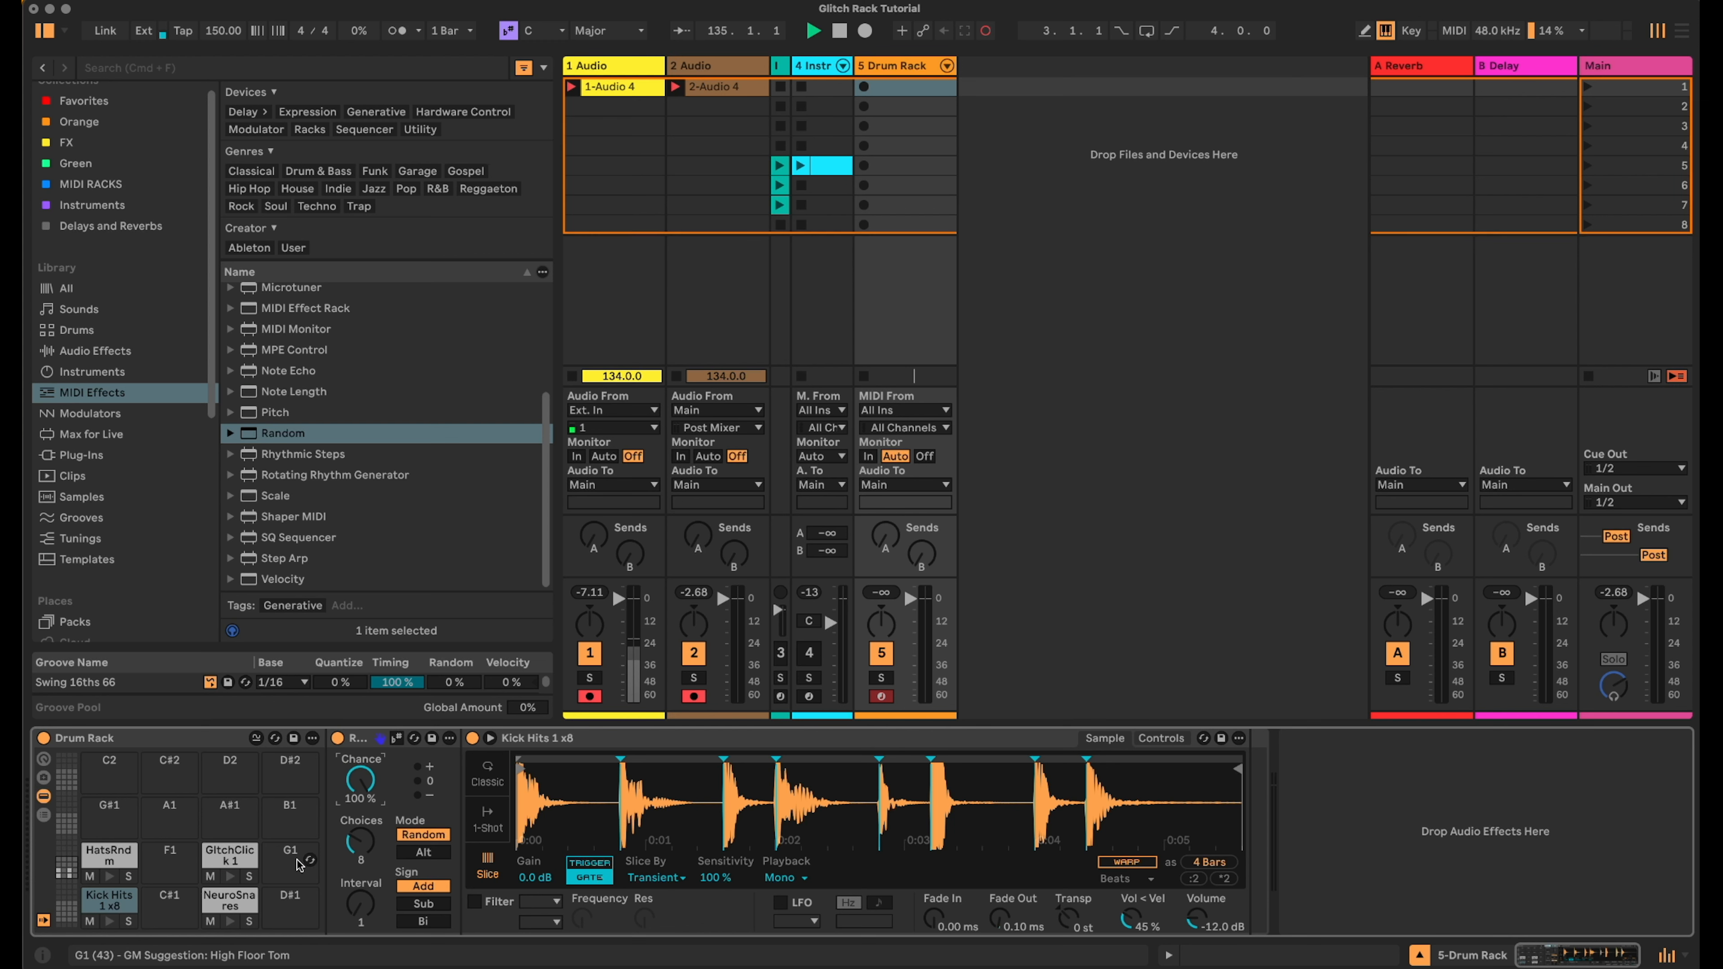
- Add a Random MIDI effect to the NeuroSnares pad's chain
left_click(230, 901)
left_click_drag(278, 443, 333, 746)
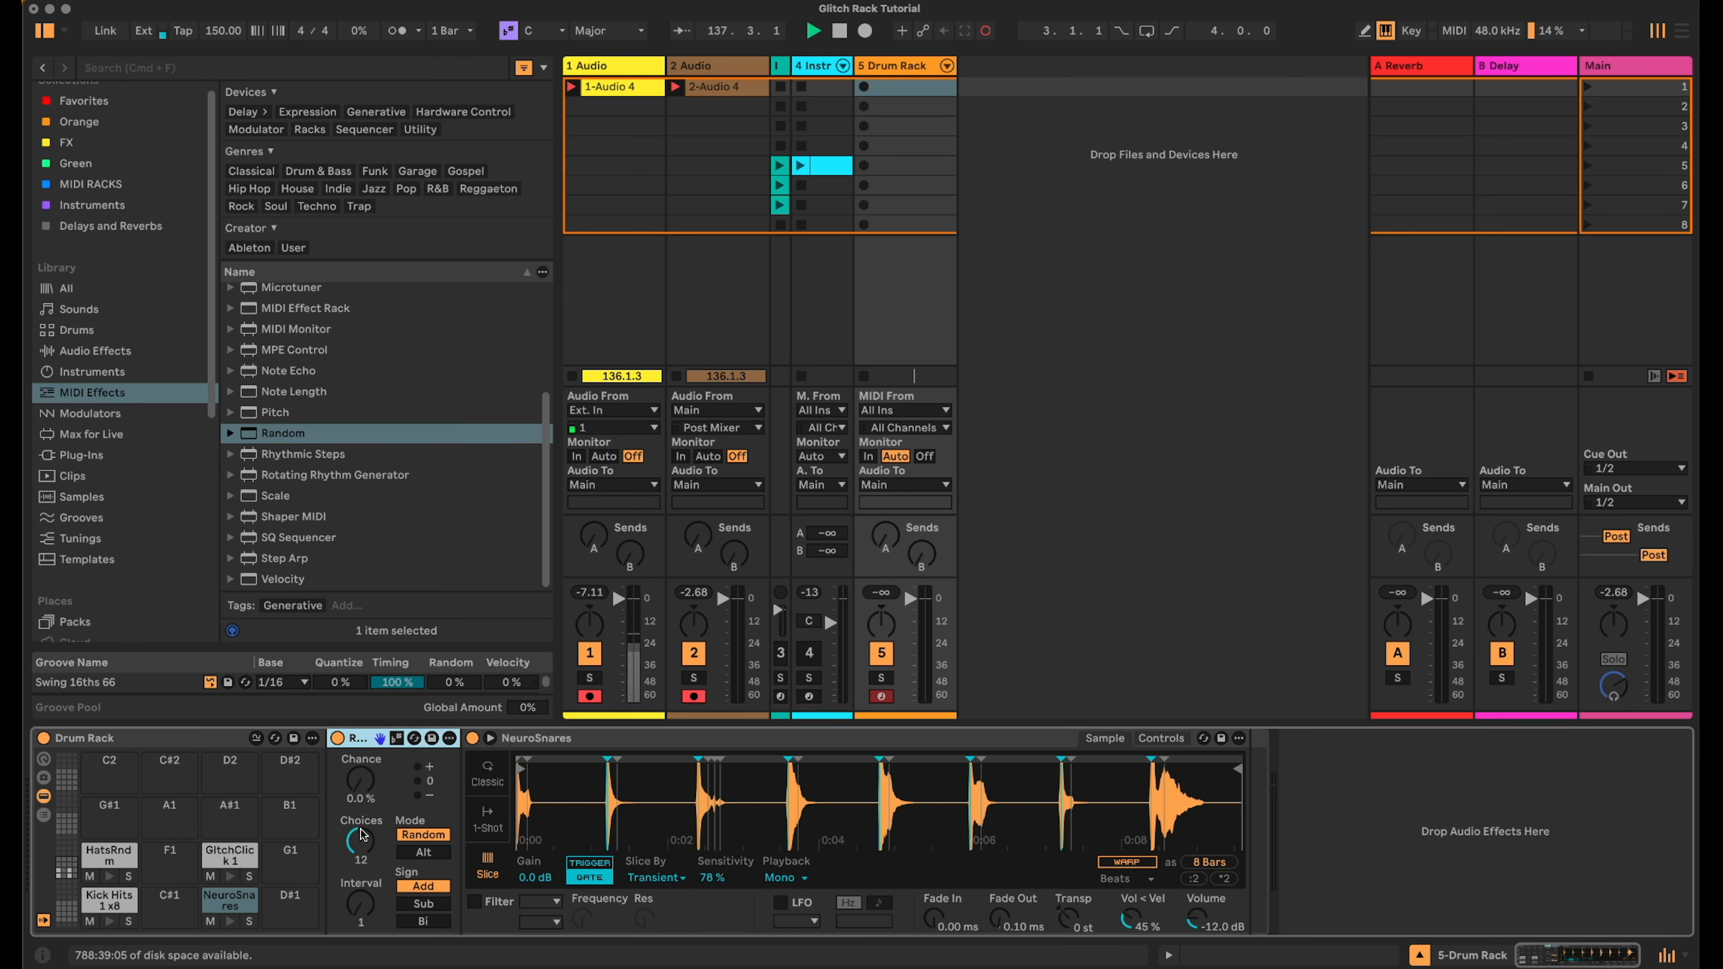
- Set the NeuroSnares pad's Random effect Choices to 8
left_click_drag(359, 832, 360, 839)
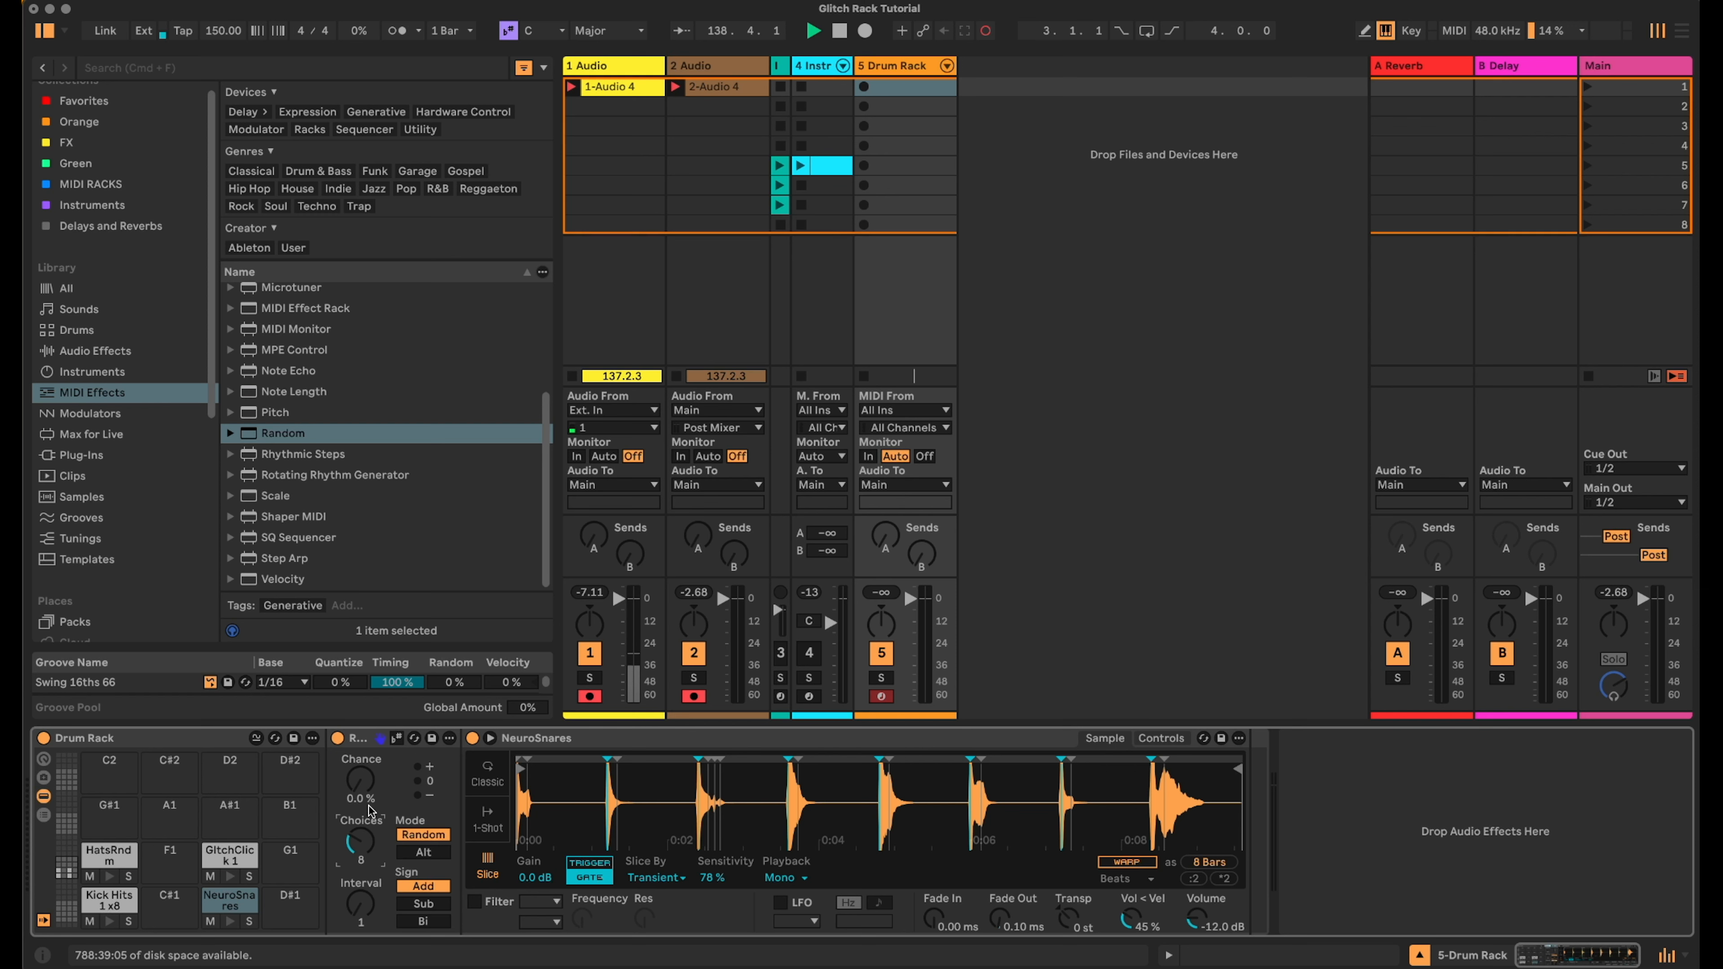
- Add a Random MIDI effect to the HatsRndm pad's chain, set its Choices to 5 and adjust its Chance
left_click(109, 855)
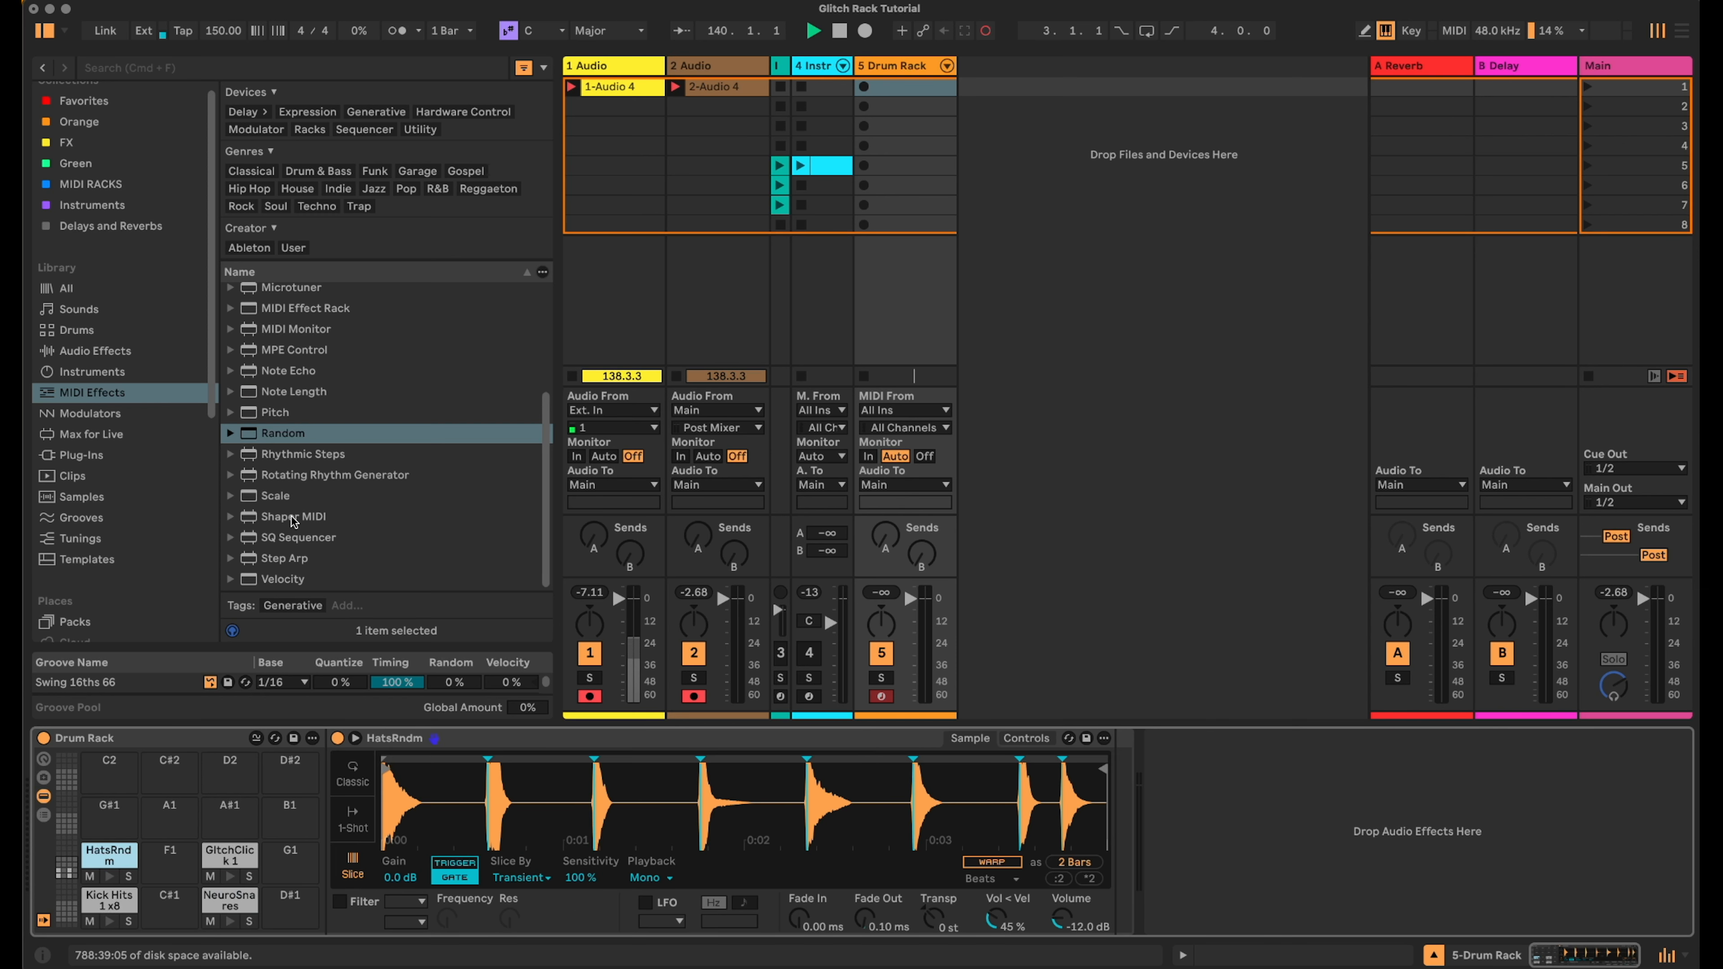
left_click_drag(283, 435, 339, 773)
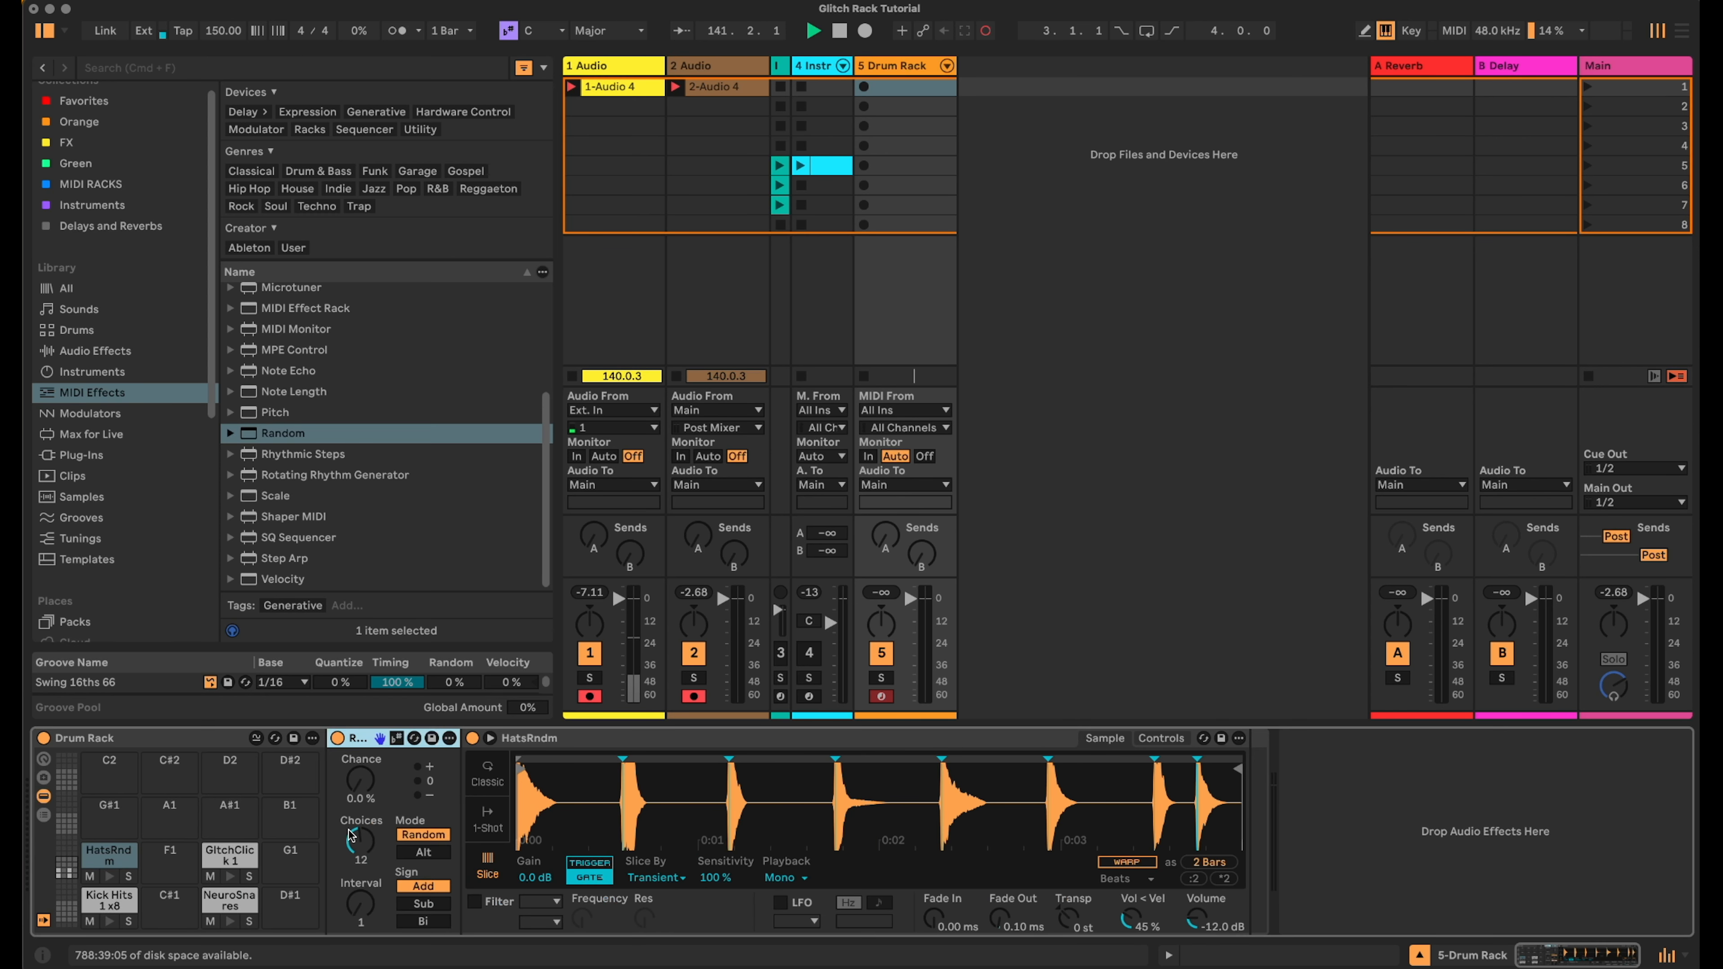
left_click_drag(360, 842, 360, 890)
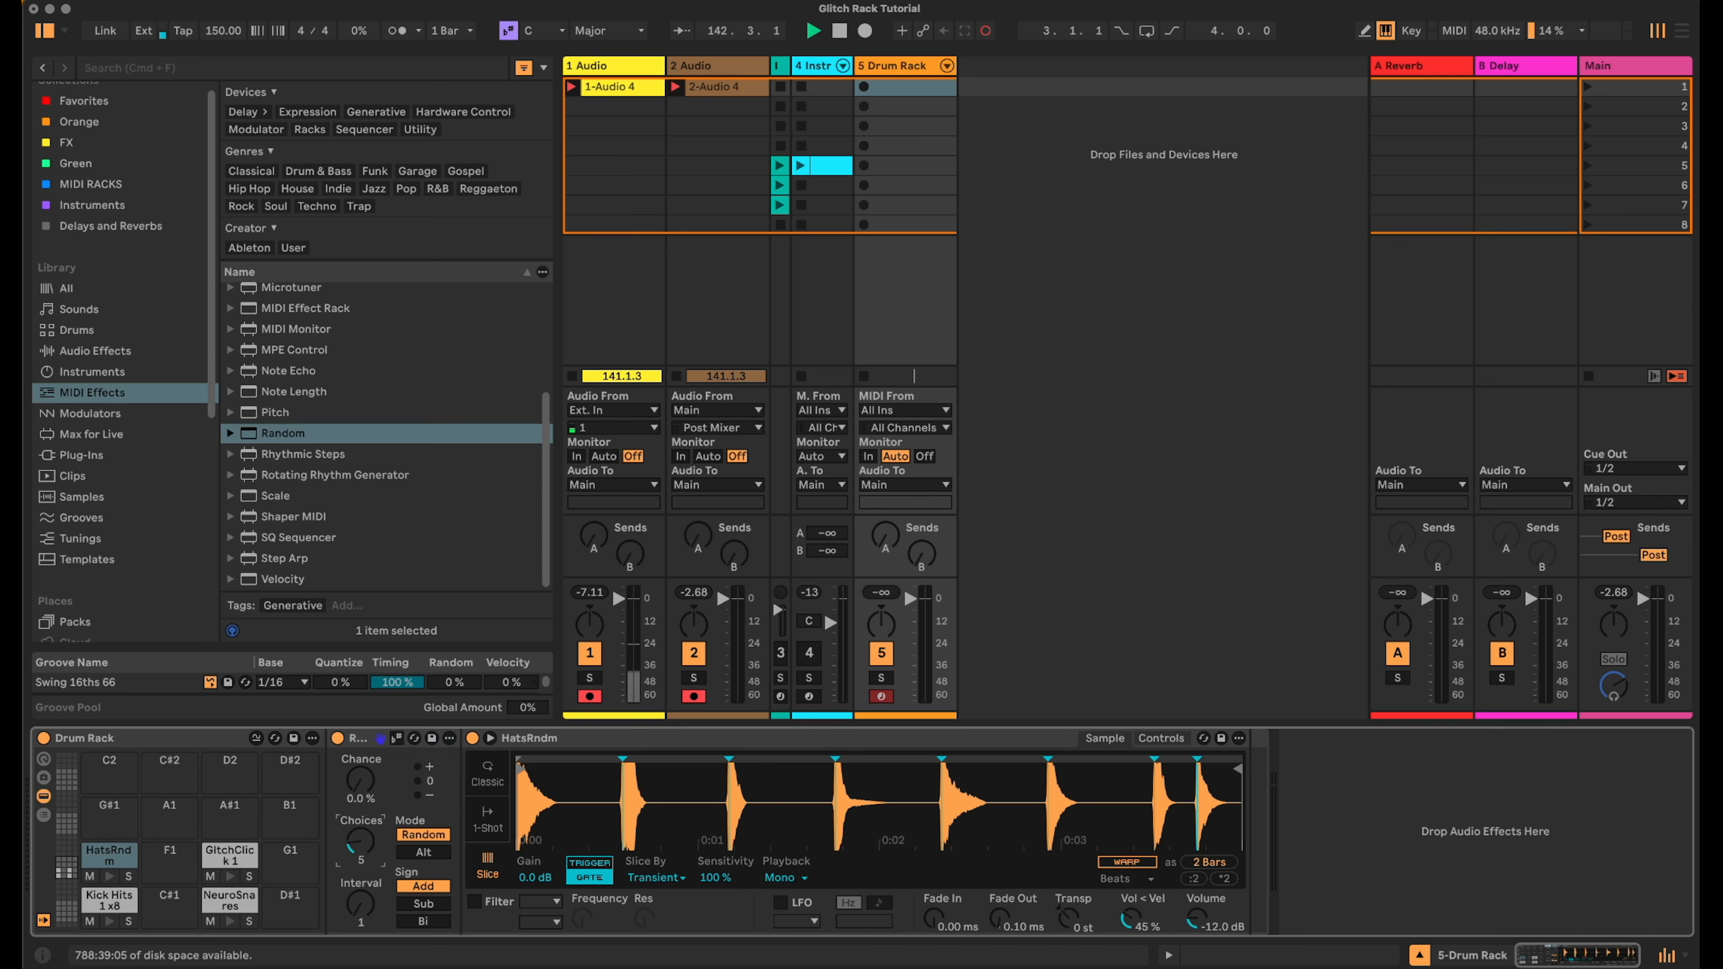
left_click_drag(370, 779, 371, 769)
- Add a Random MIDI effect to the GlitchClick 1 pad's chain
left_click_drag(302, 438, 346, 767)
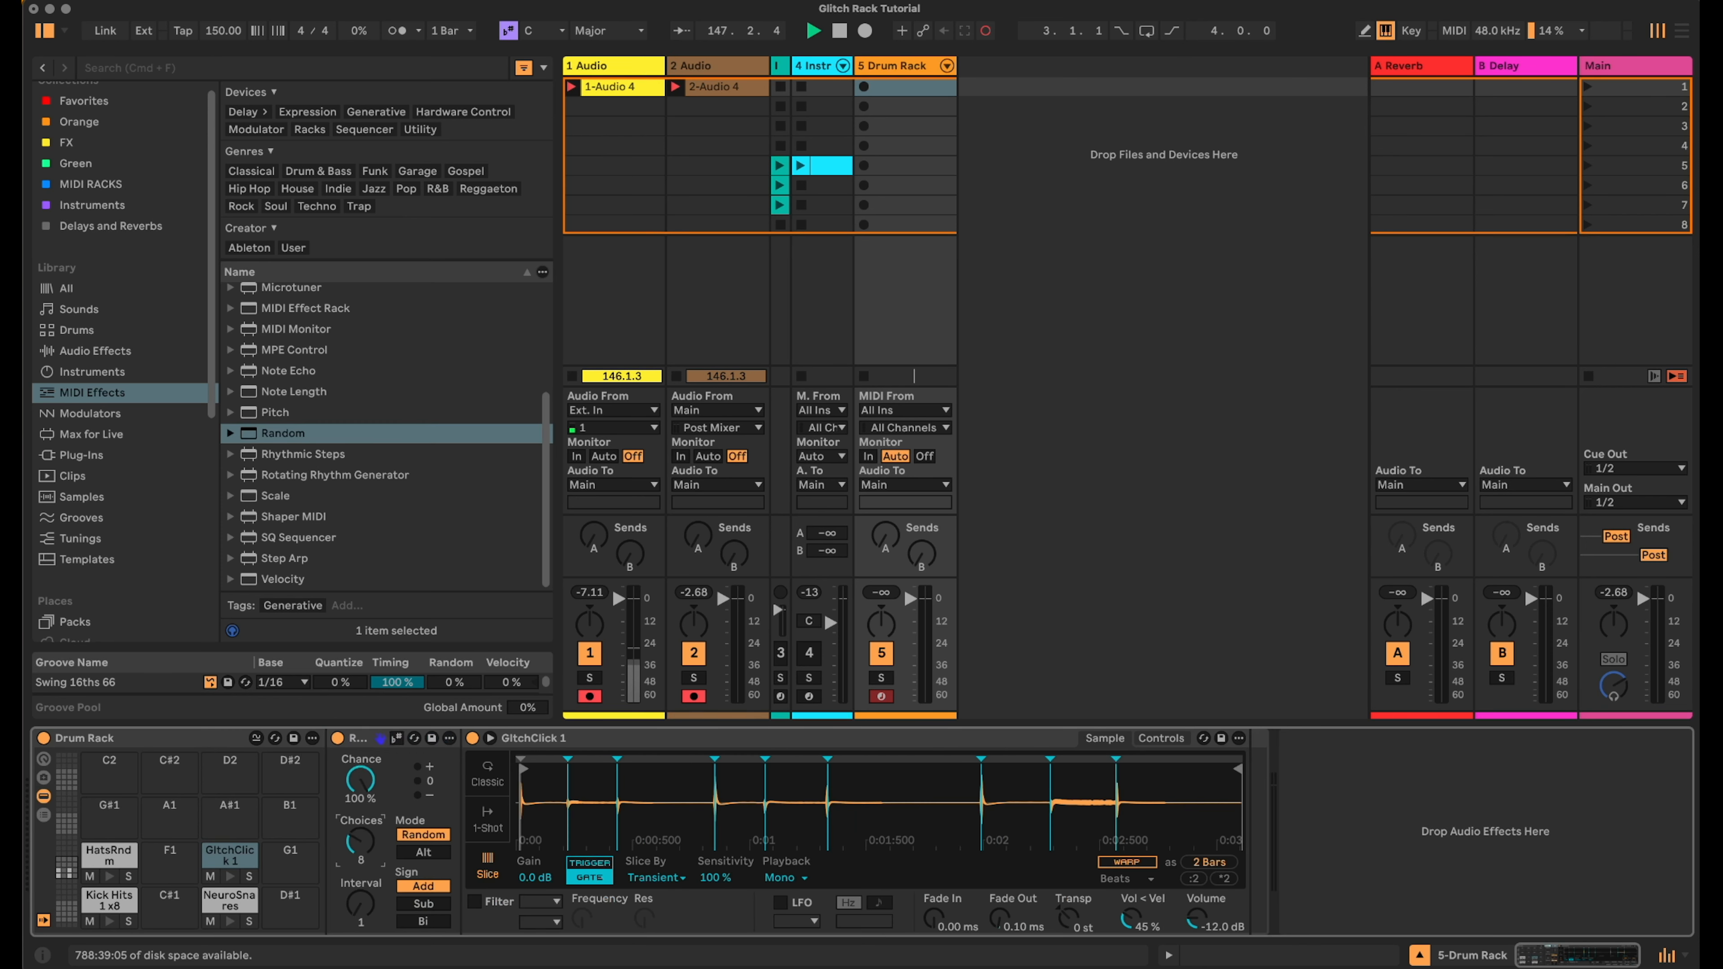
- Create a 2-bar MIDI clip in the Drum Rack track's fifth clip slot and enlarge its note editor
left_click(902, 167)
double_click(902, 167)
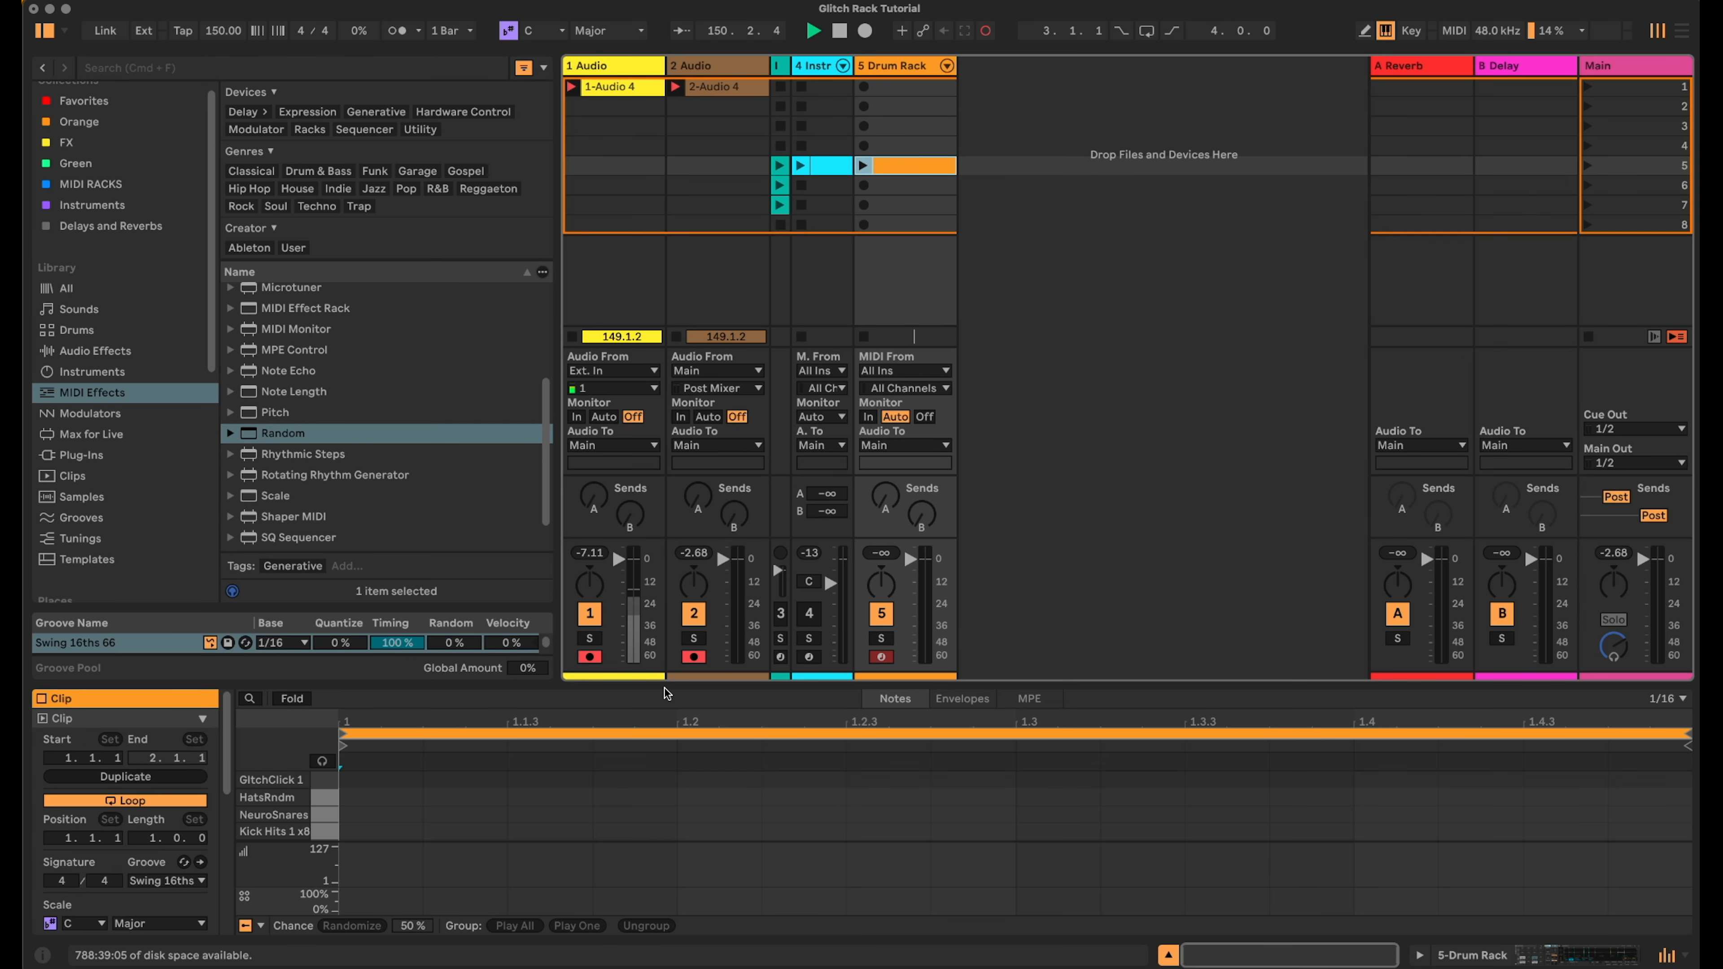
left_click_drag(667, 683, 668, 522)
left_click(135, 667)
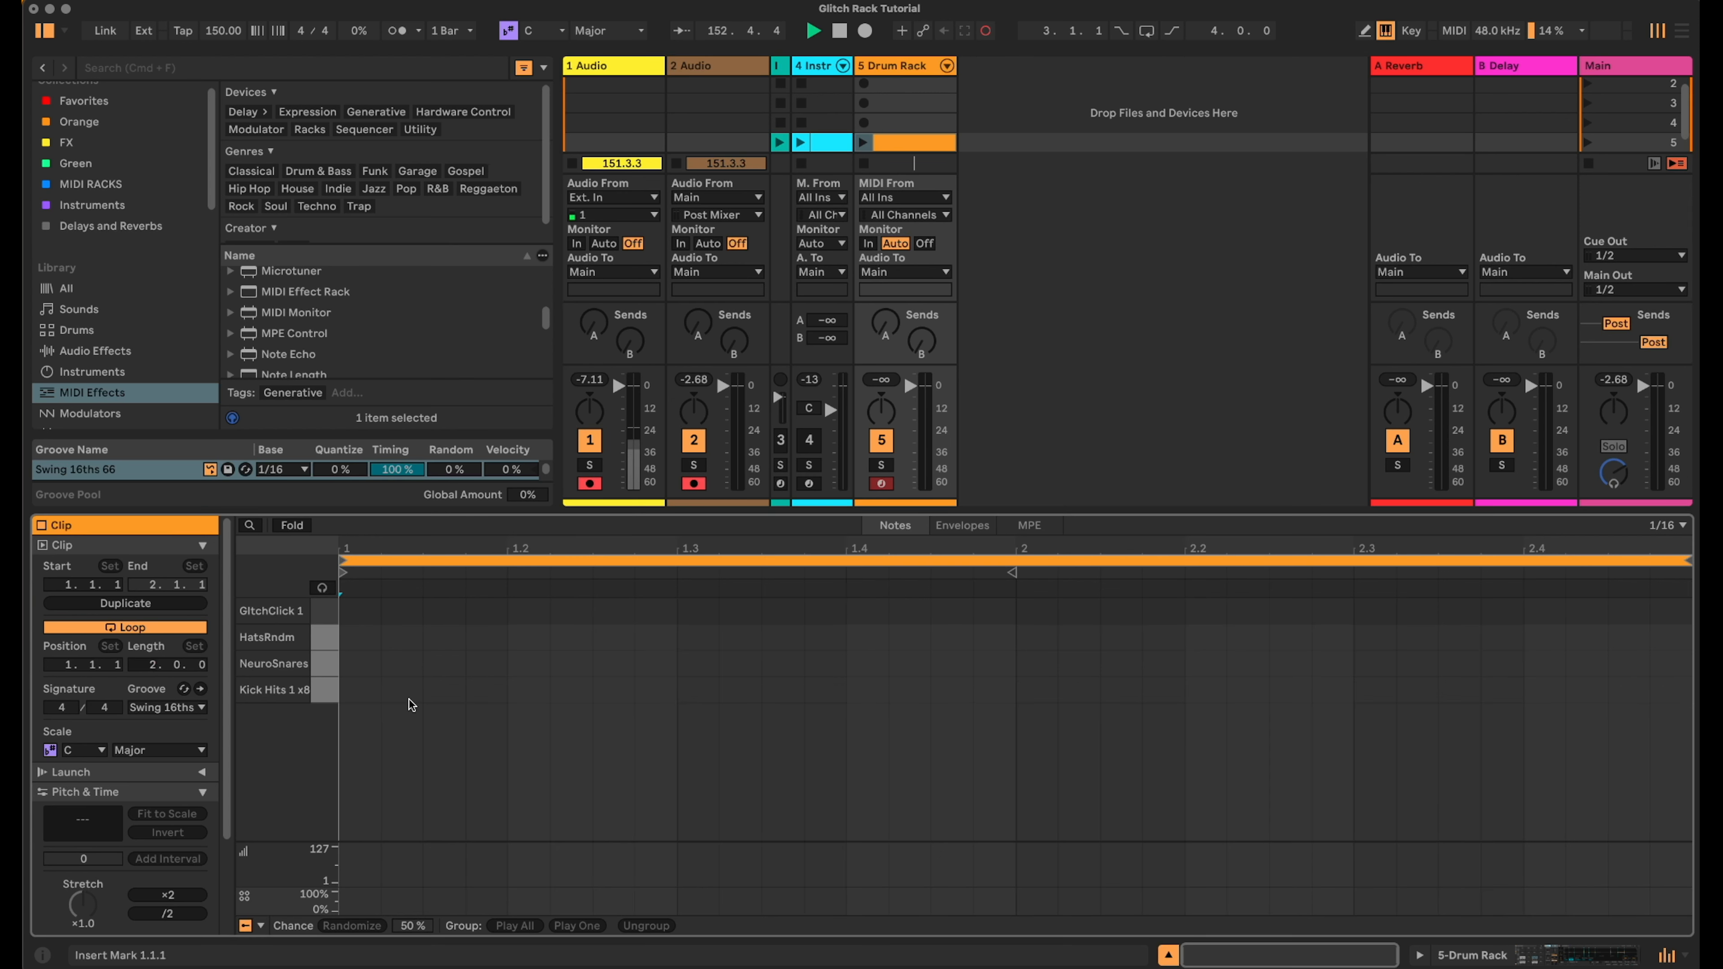
- Draw Kick Hits notes on beats 1 and 4 of bar 1 and beat 2 of bar 2, with NeuroSnares notes on beat 3 of each bar
double_click(368, 689)
double_click(695, 663)
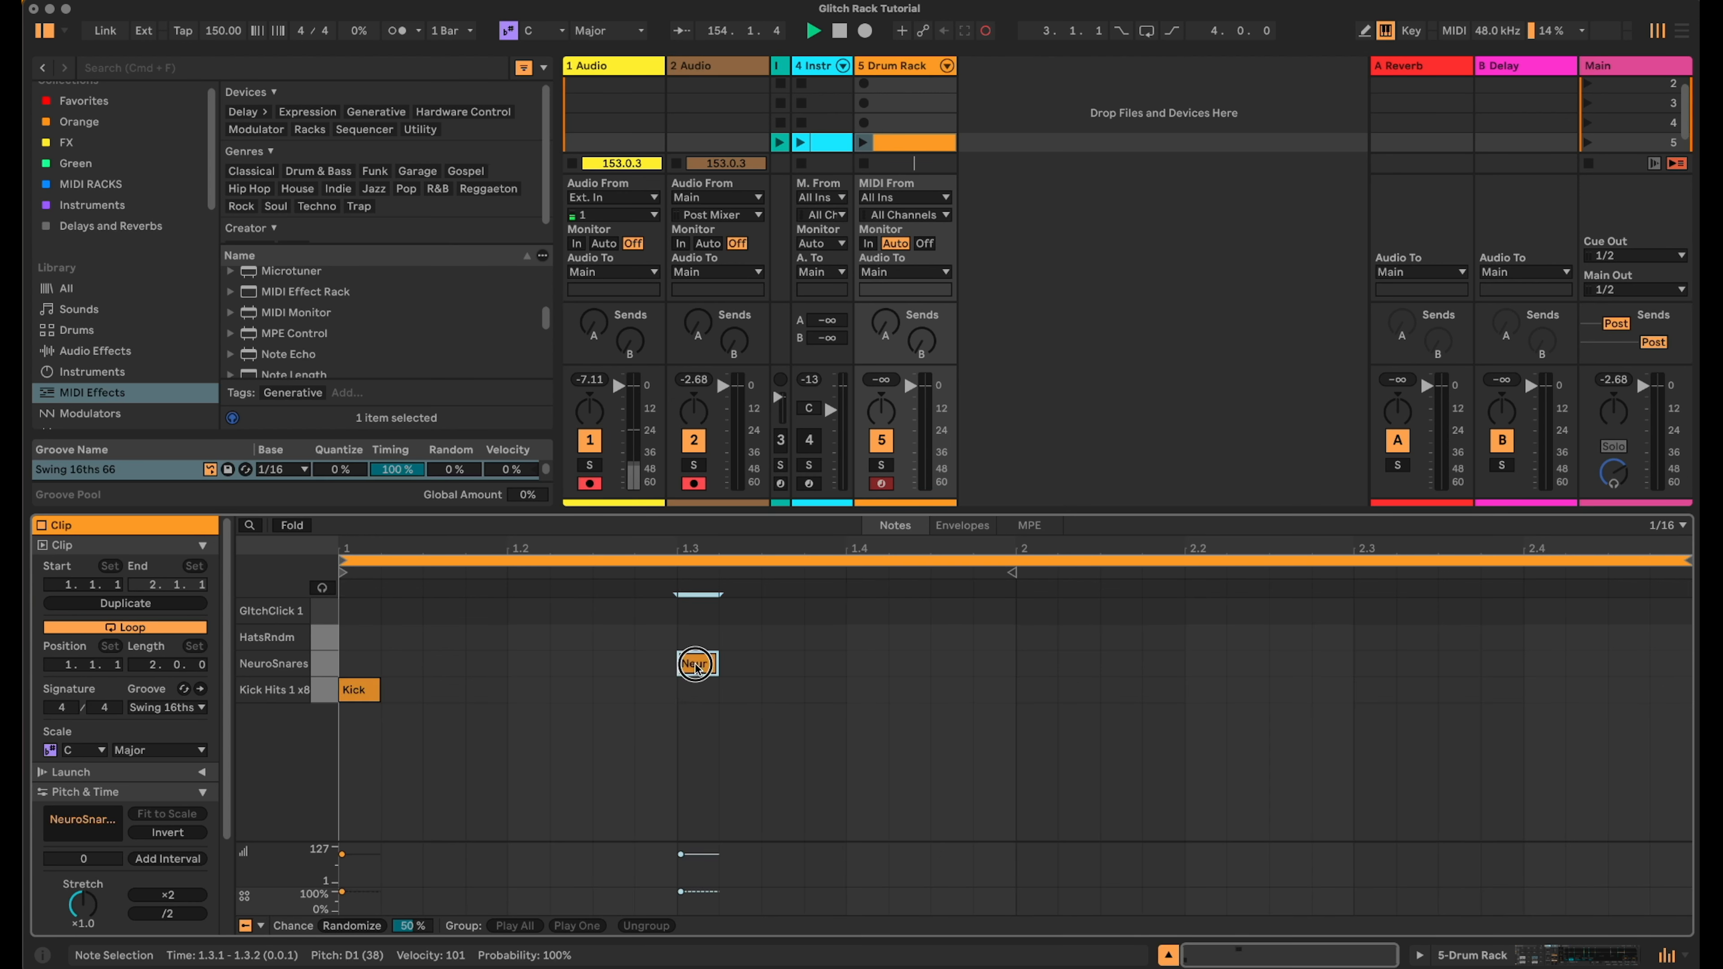
double_click(868, 690)
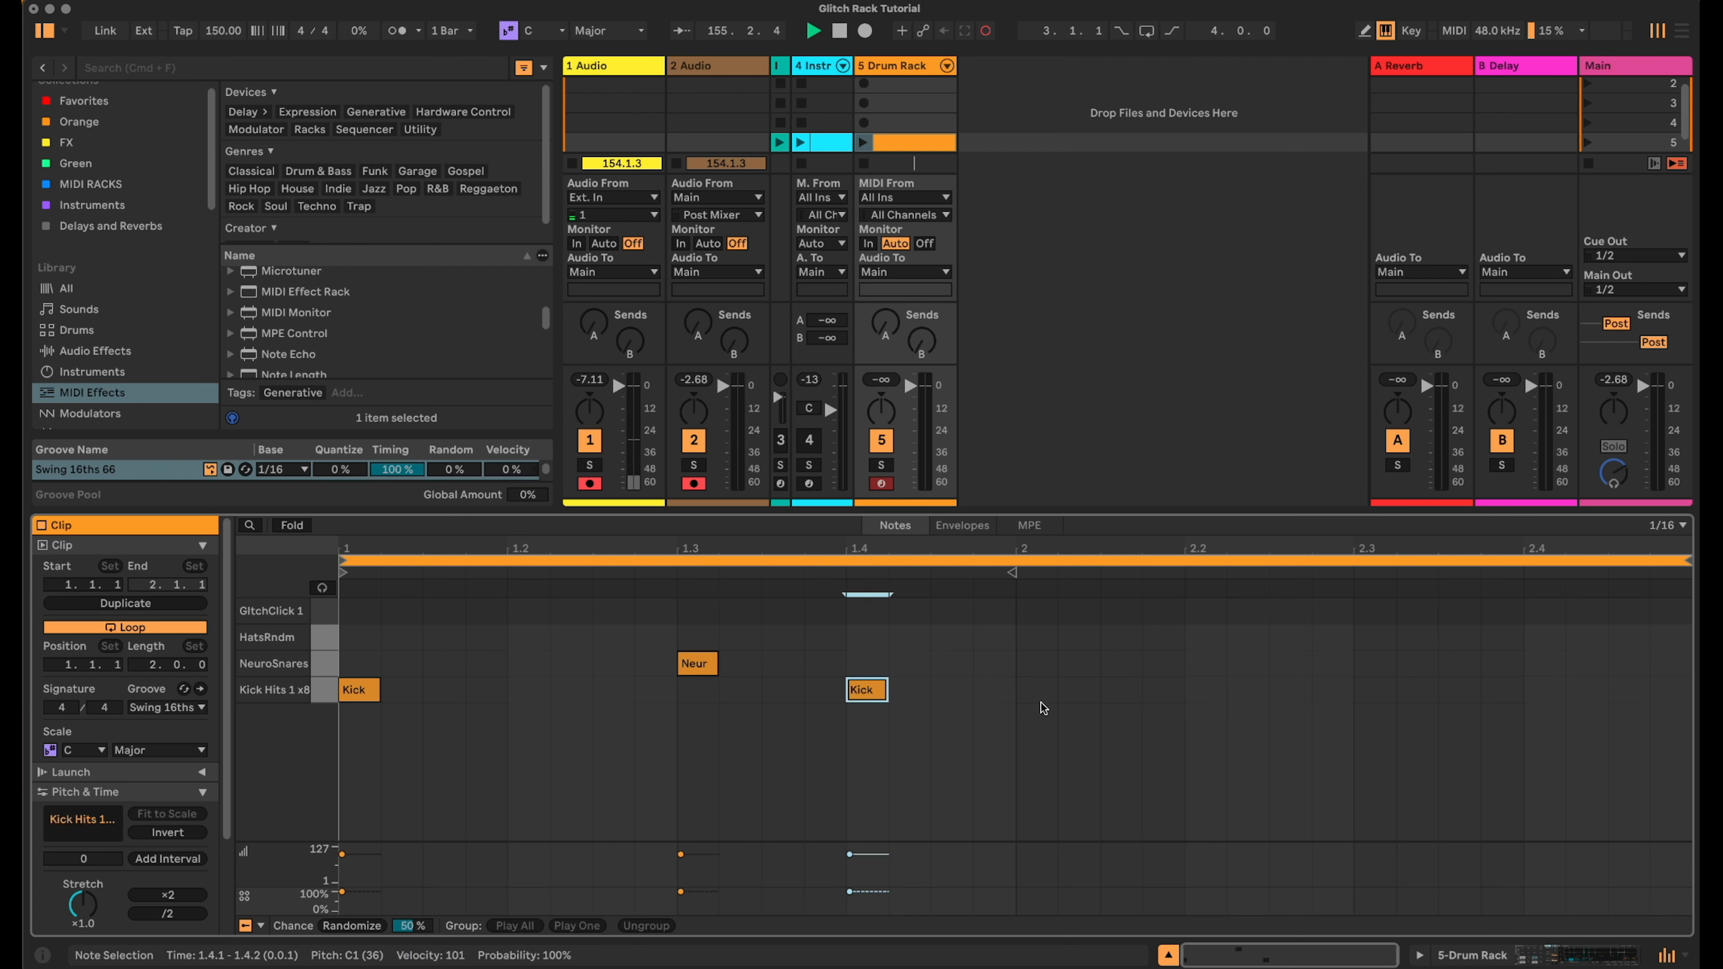
double_click(1208, 690)
double_click(1375, 663)
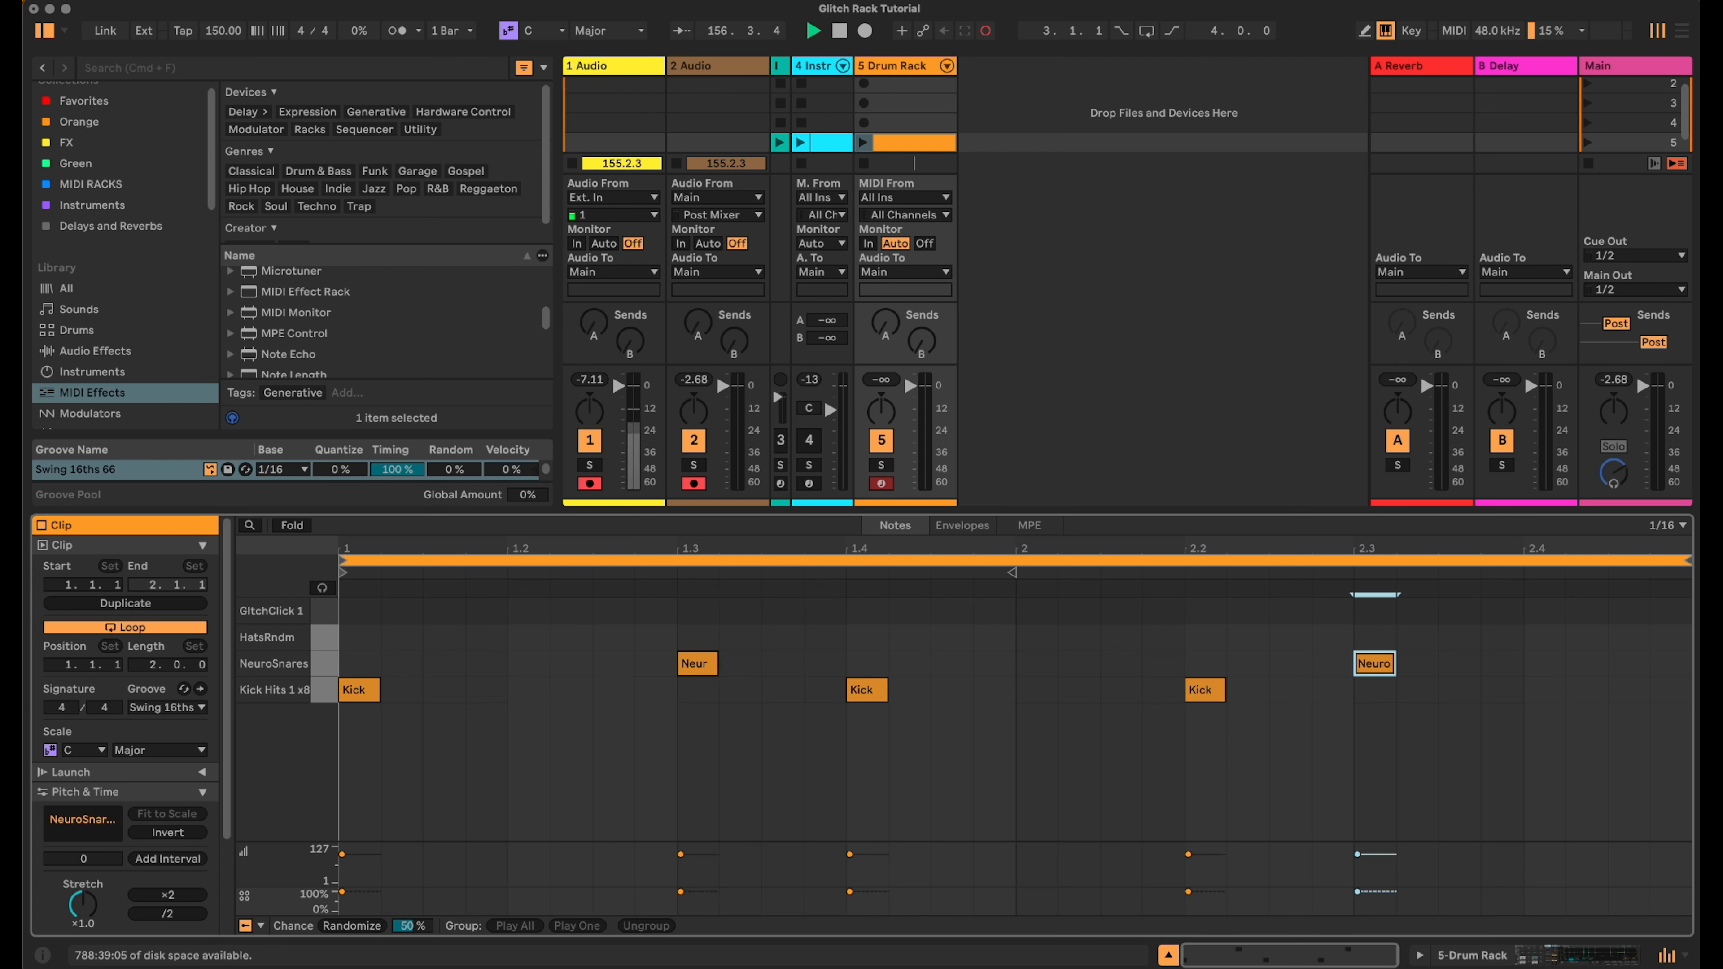
- Draw HatsRndm notes on the first two beats, lower one hat's velocity, and duplicate them across both bars
double_click(354, 642)
double_click(528, 637)
left_click_drag(515, 867, 516, 875)
left_click_drag(661, 639, 351, 637)
key("ctrl+d")
- Place GlitchClick 1 notes in an irregular pattern across the first bar and duplicate them into the second bar
key("ctrl+d")
key("ctrl+d")
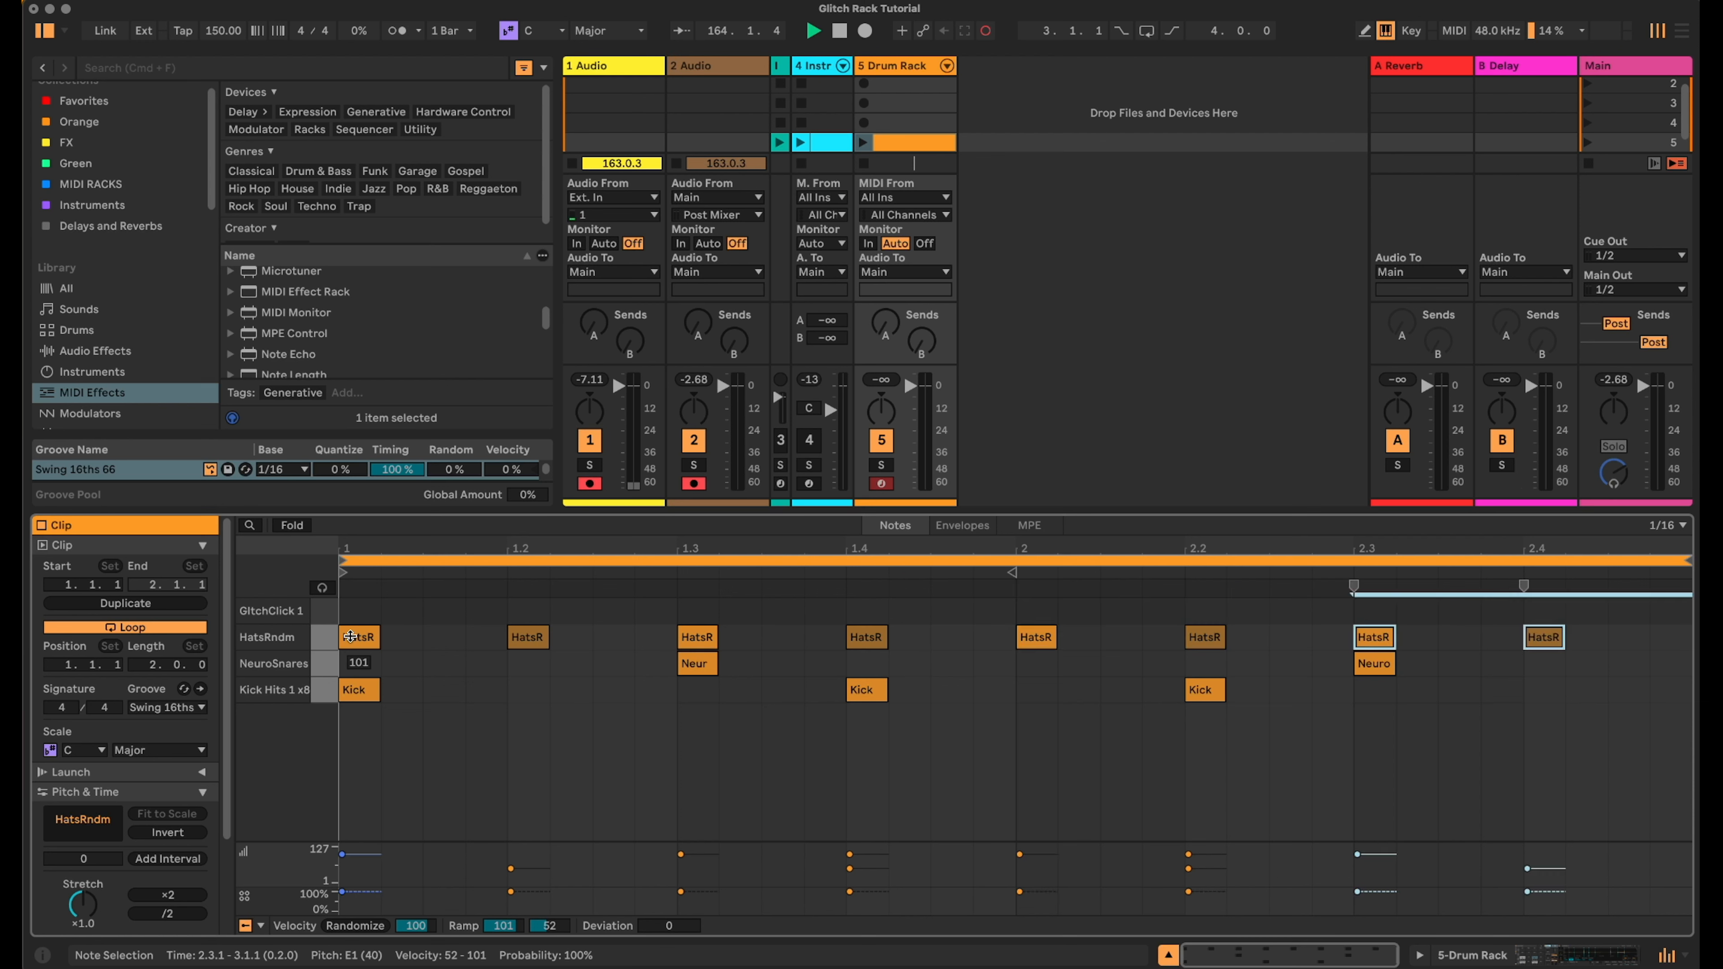
left_click(441, 615)
double_click(441, 614)
key("ctrl+d")
double_click(609, 610)
double_click(752, 612)
double_click(953, 609)
left_click(989, 608)
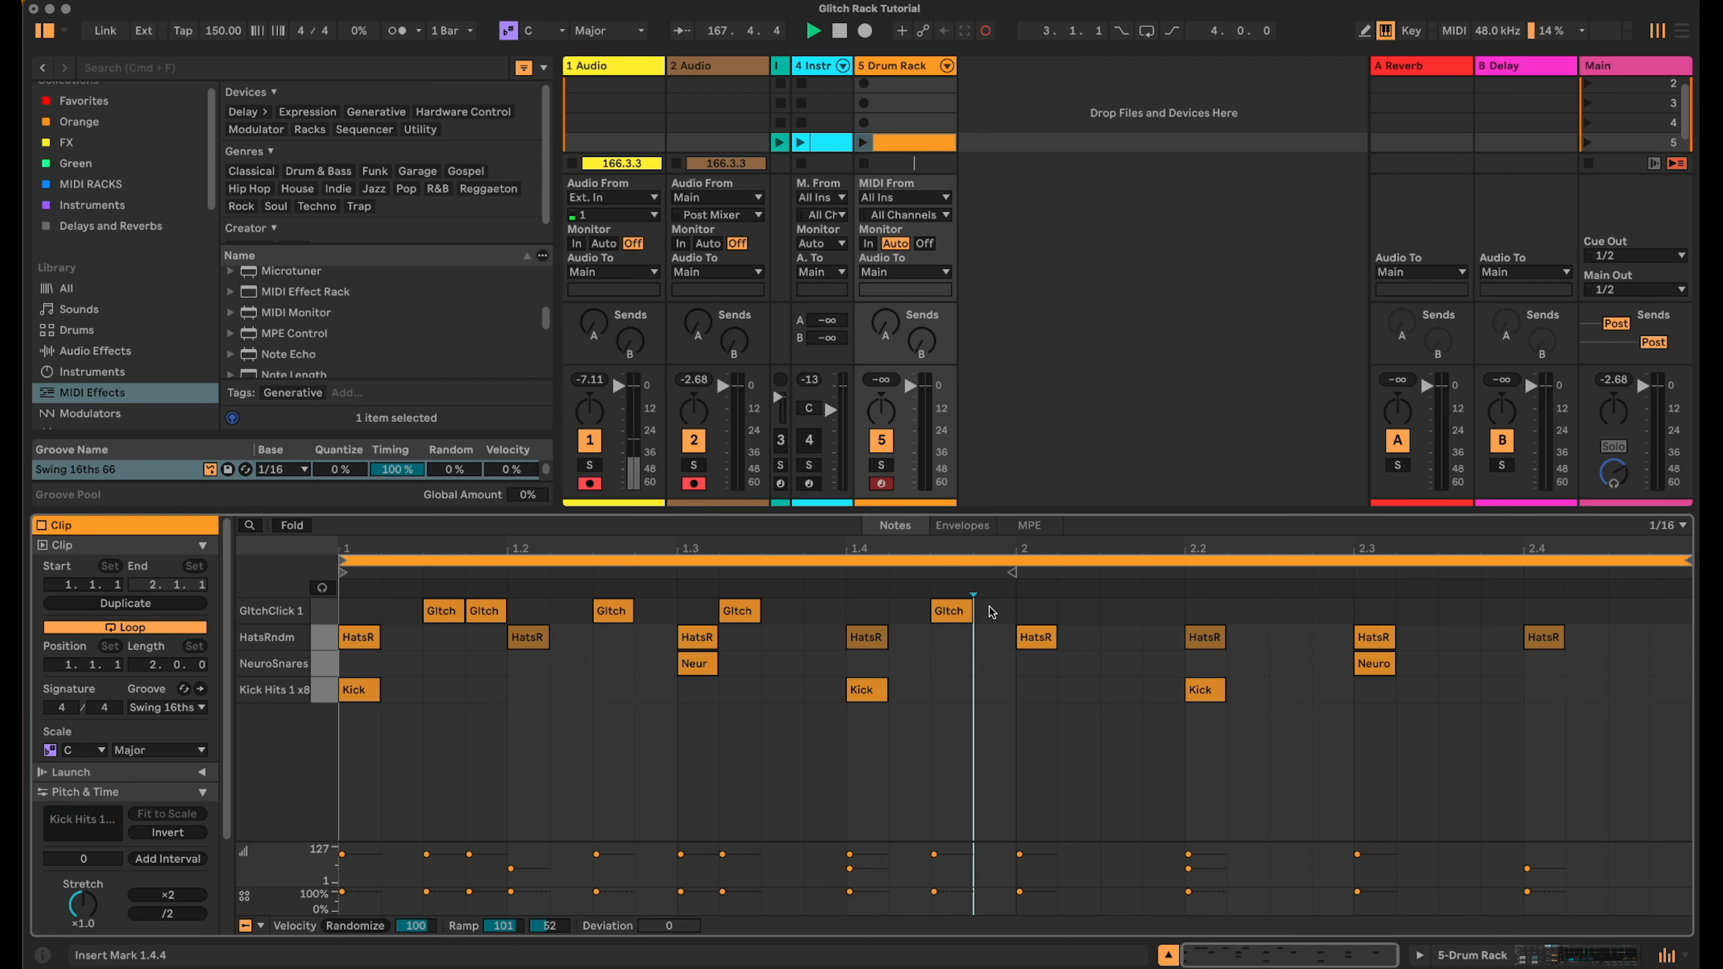
double_click(989, 610)
left_click_drag(353, 612, 987, 619)
key("super+d")
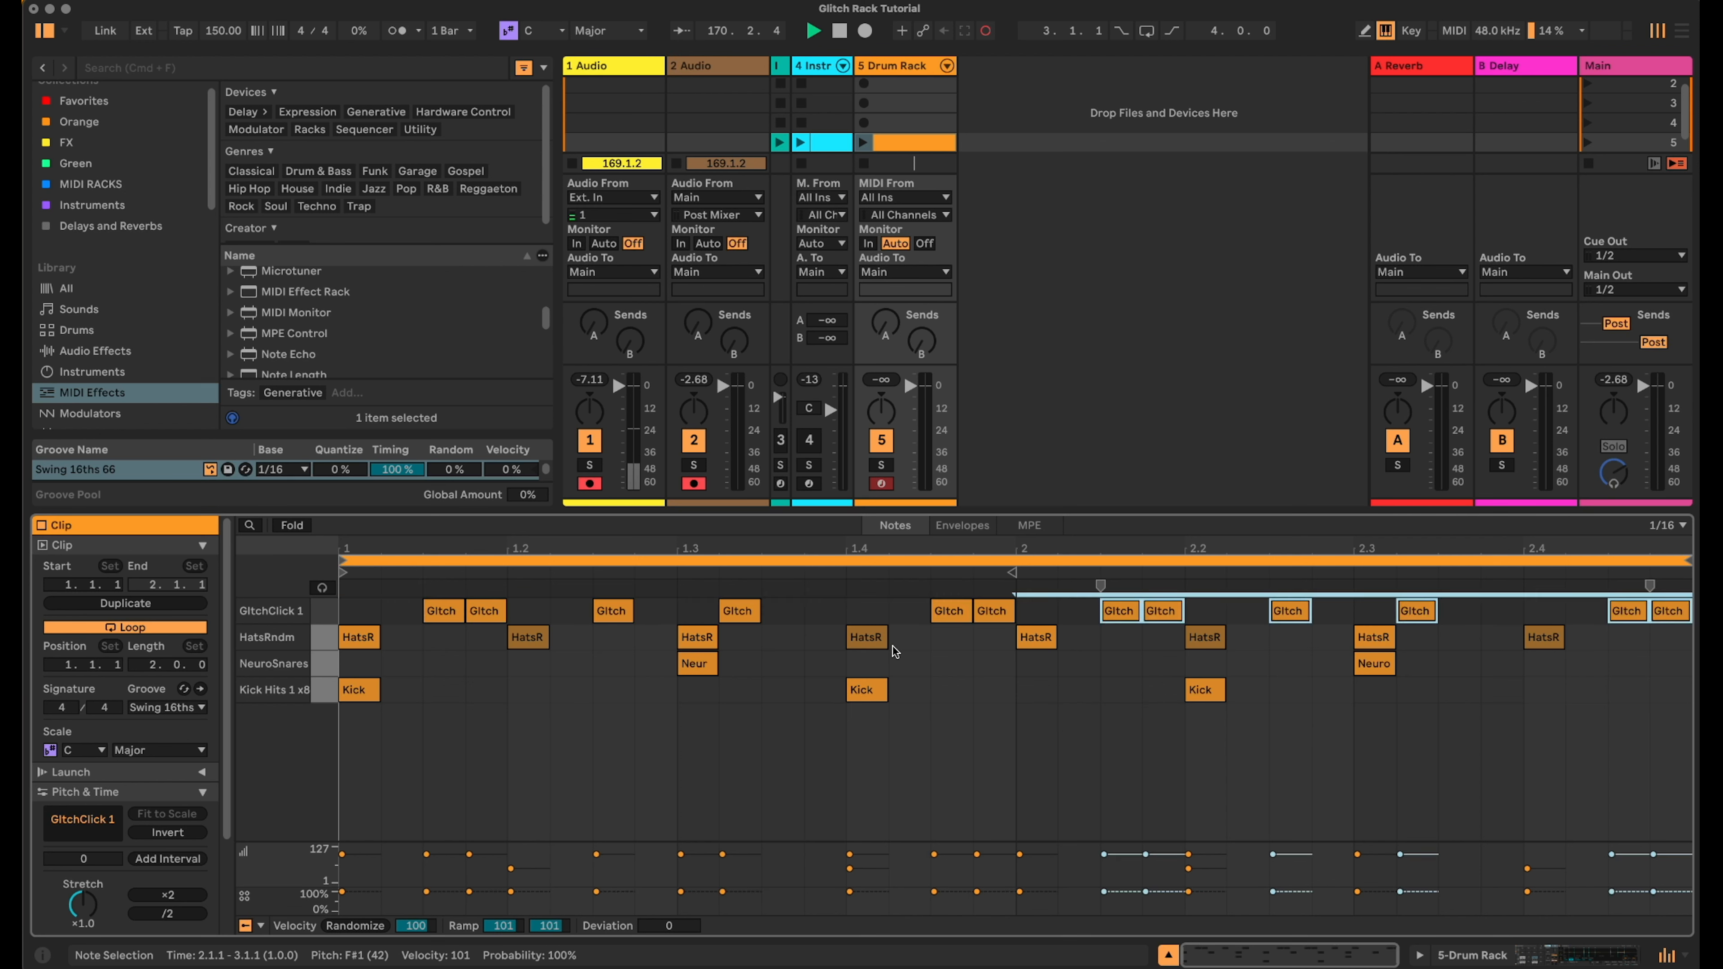
- Lower the probability of all GlitchClick 1 notes to about 41 %
left_click(324, 611)
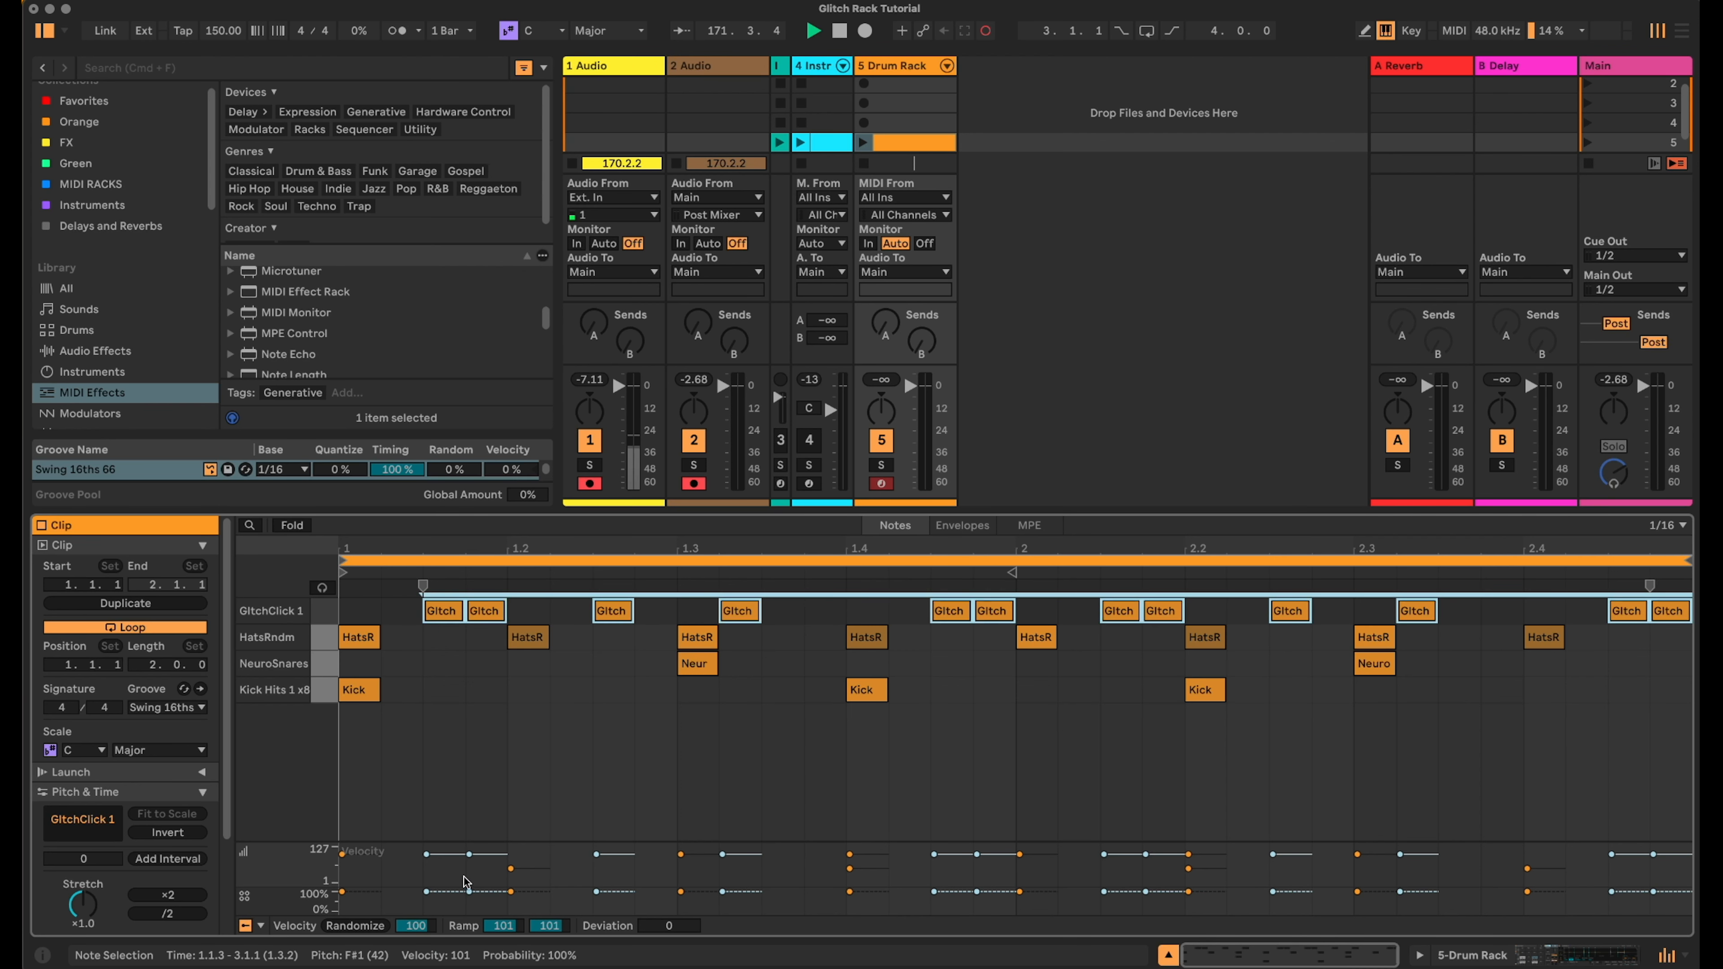
left_click_drag(433, 892, 433, 903)
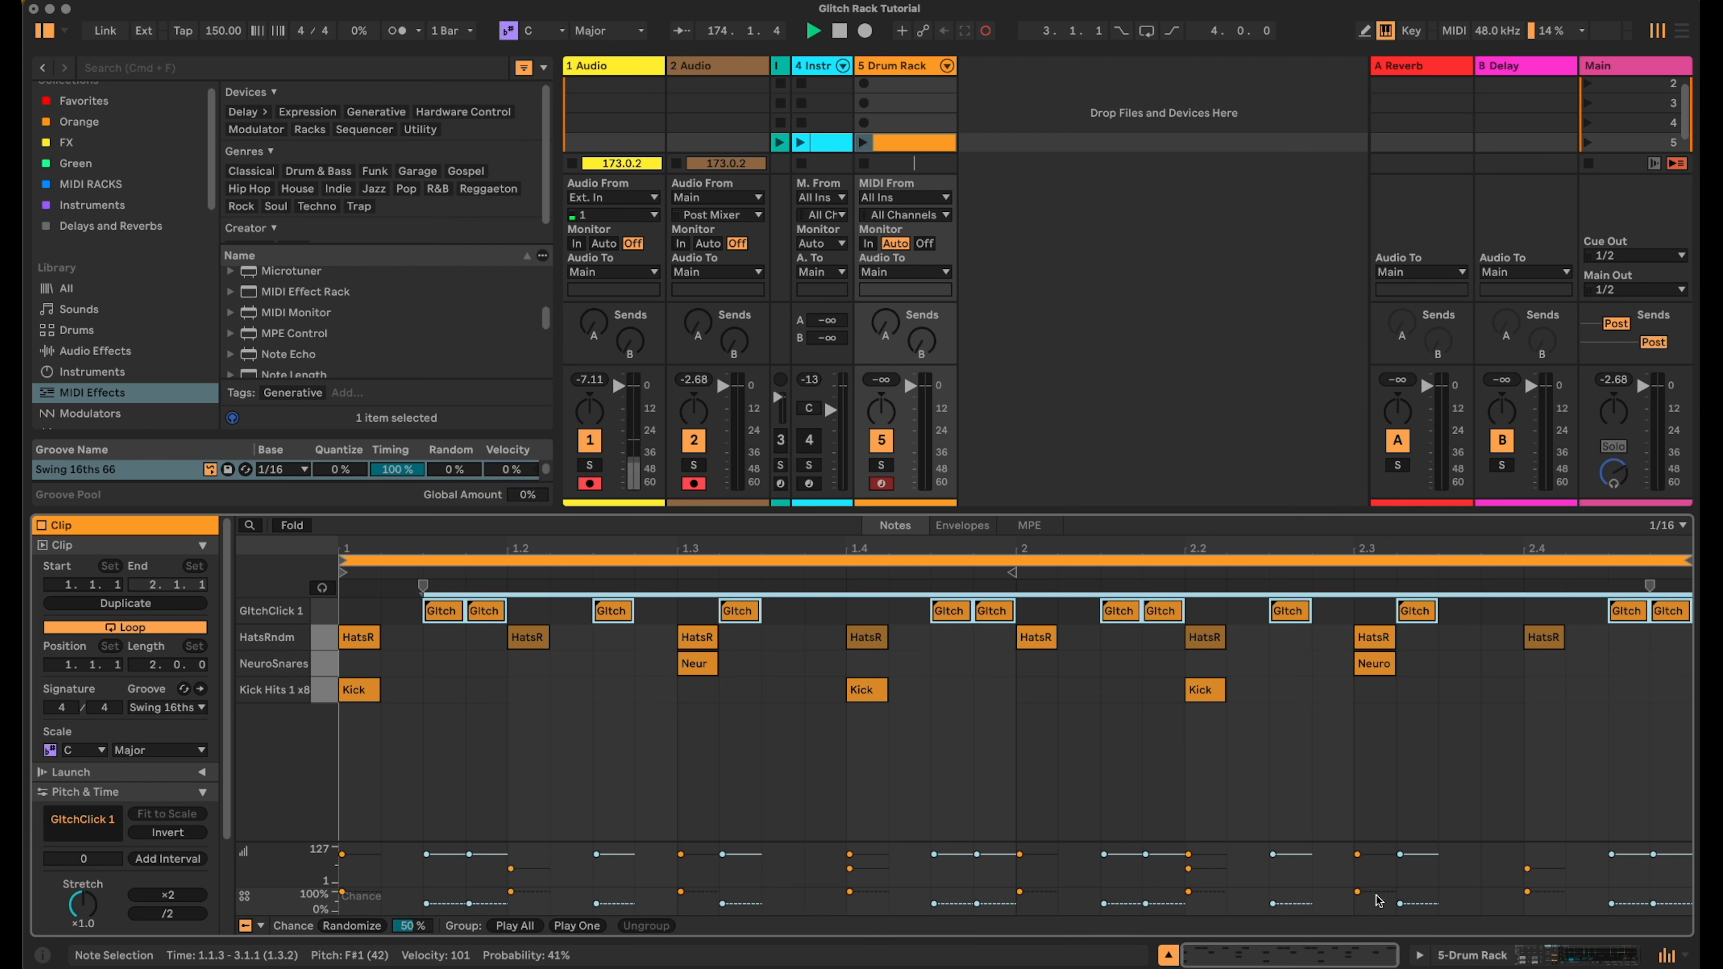
left_click(1555, 954)
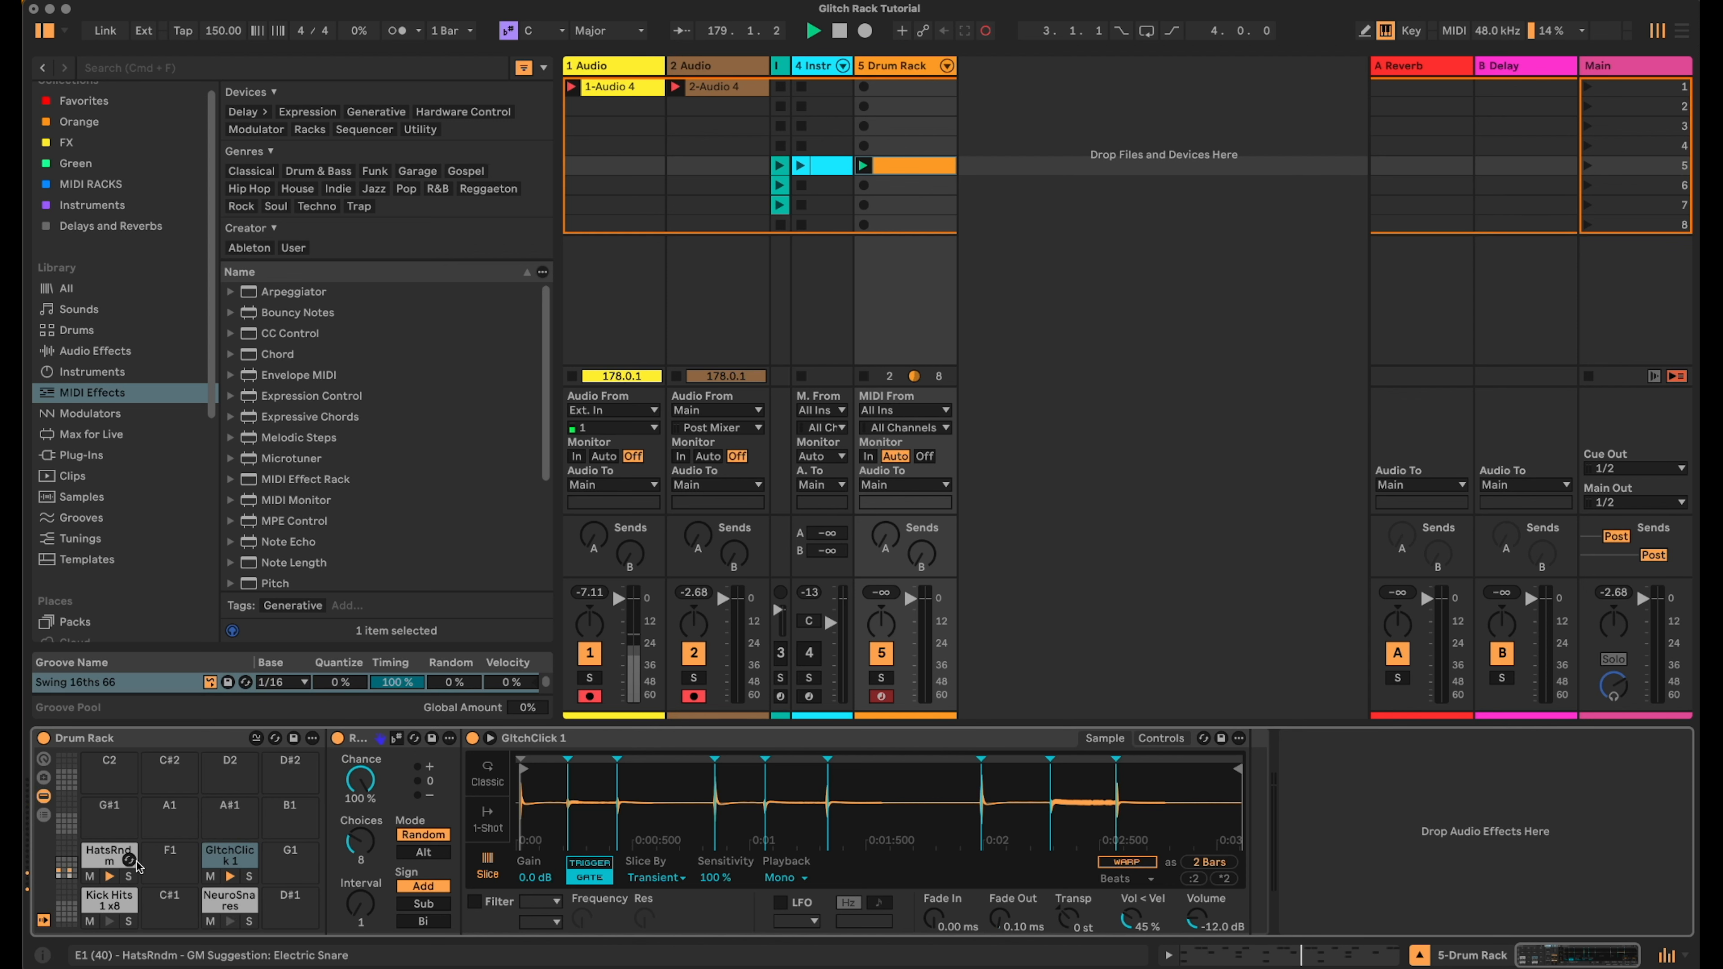
- Show the Drum Rack's chain list with its input/output columns and set the NeuroSnares chain's Play note to D1
left_click(105, 901)
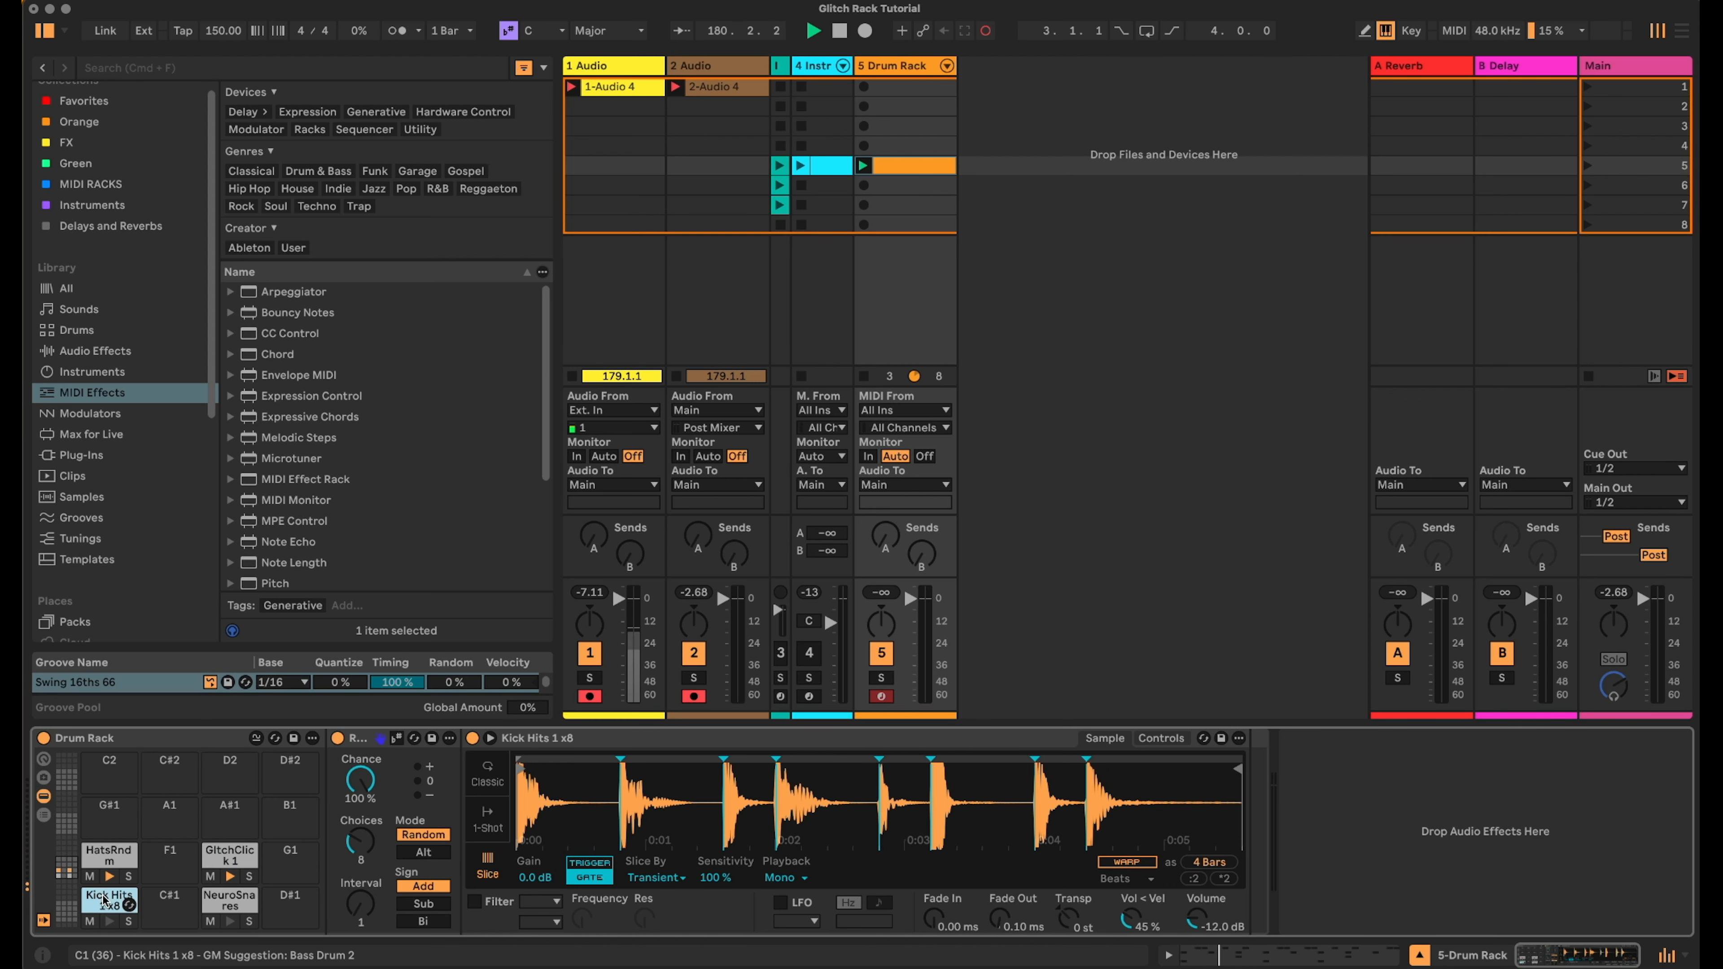
left_click(44, 815)
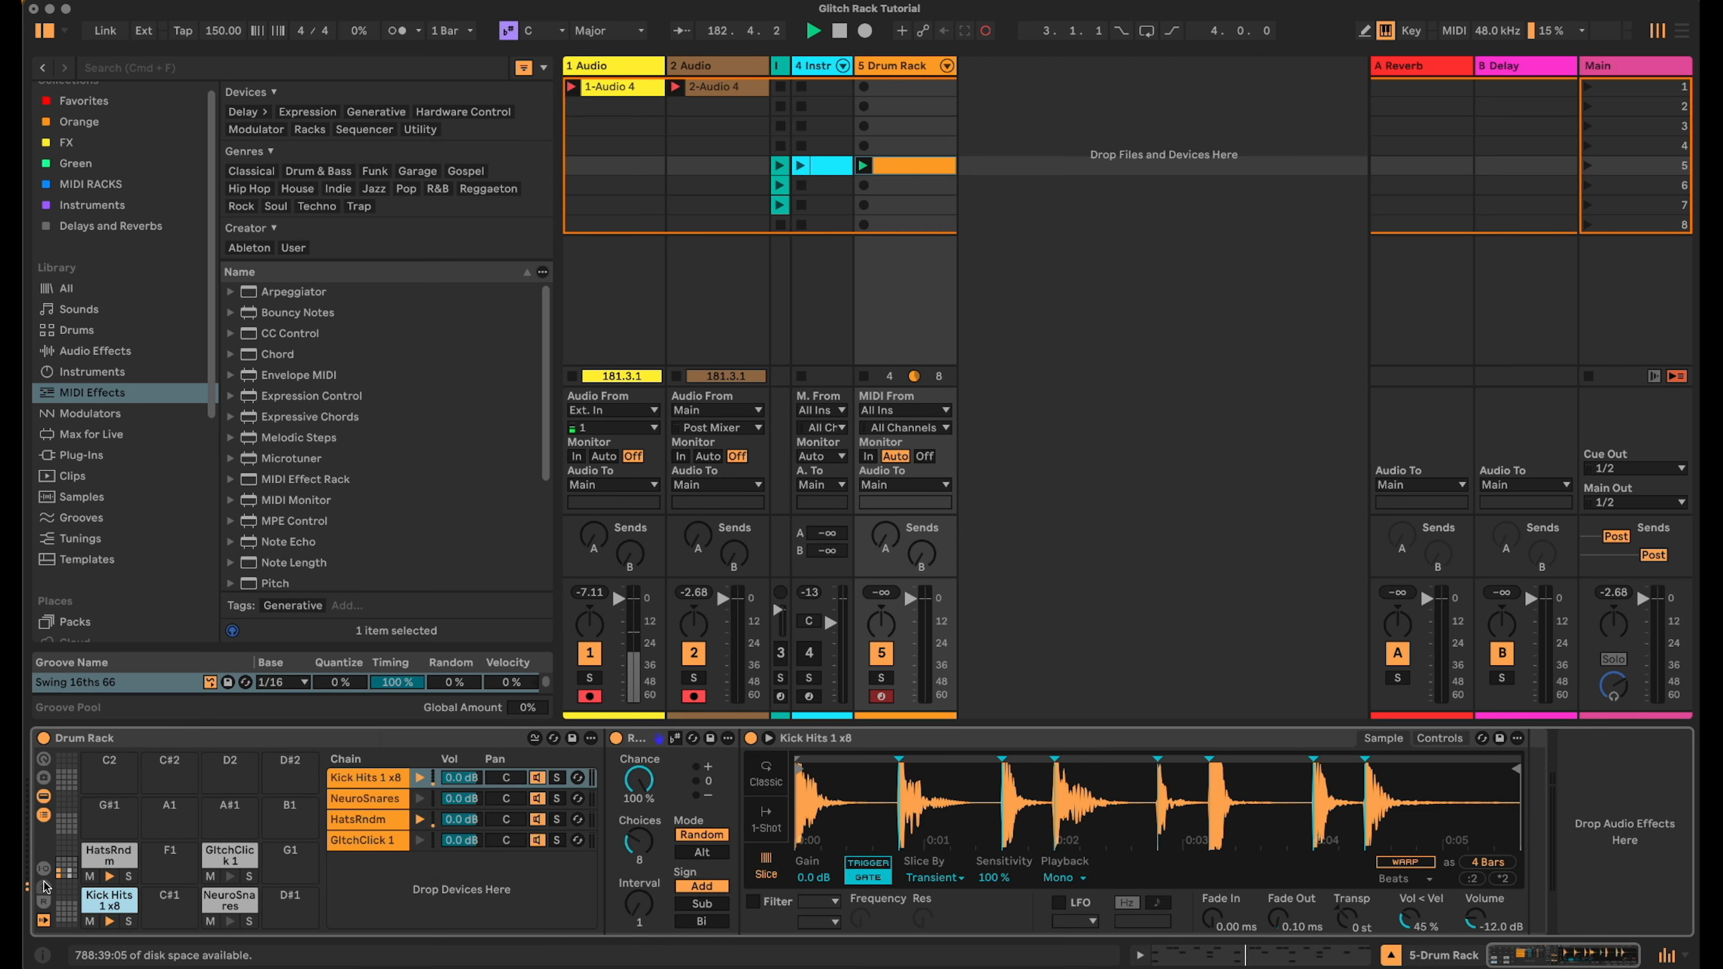
left_click(42, 869)
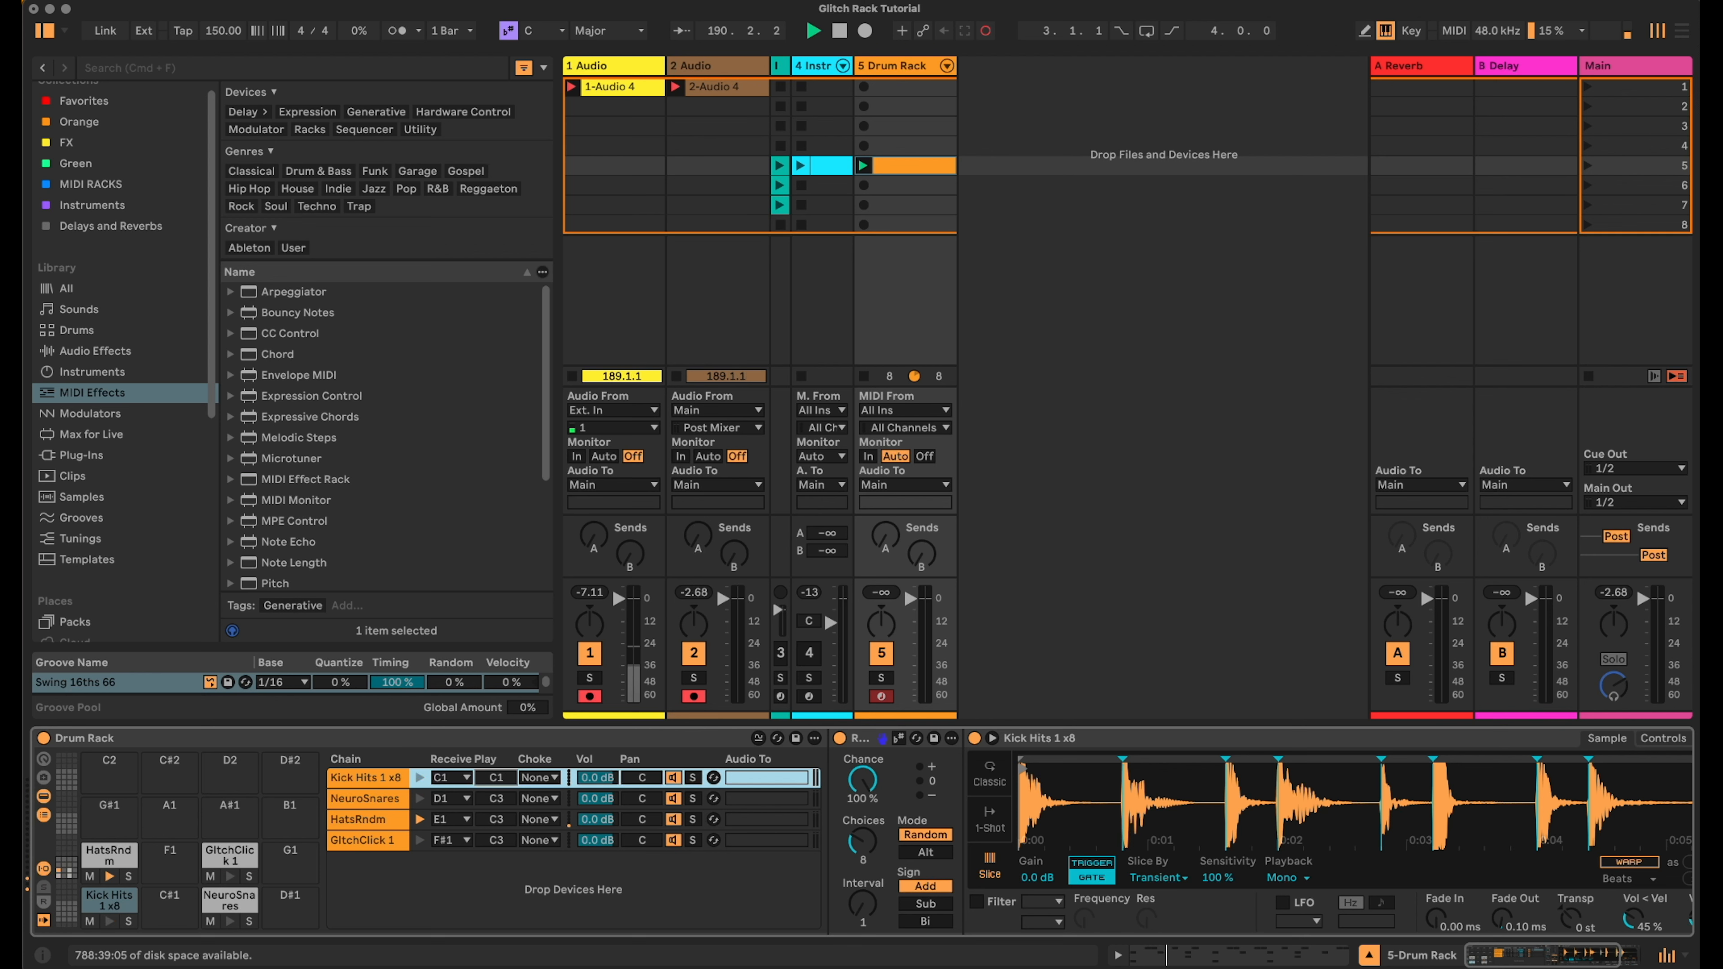
left_click_drag(504, 776, 504, 782)
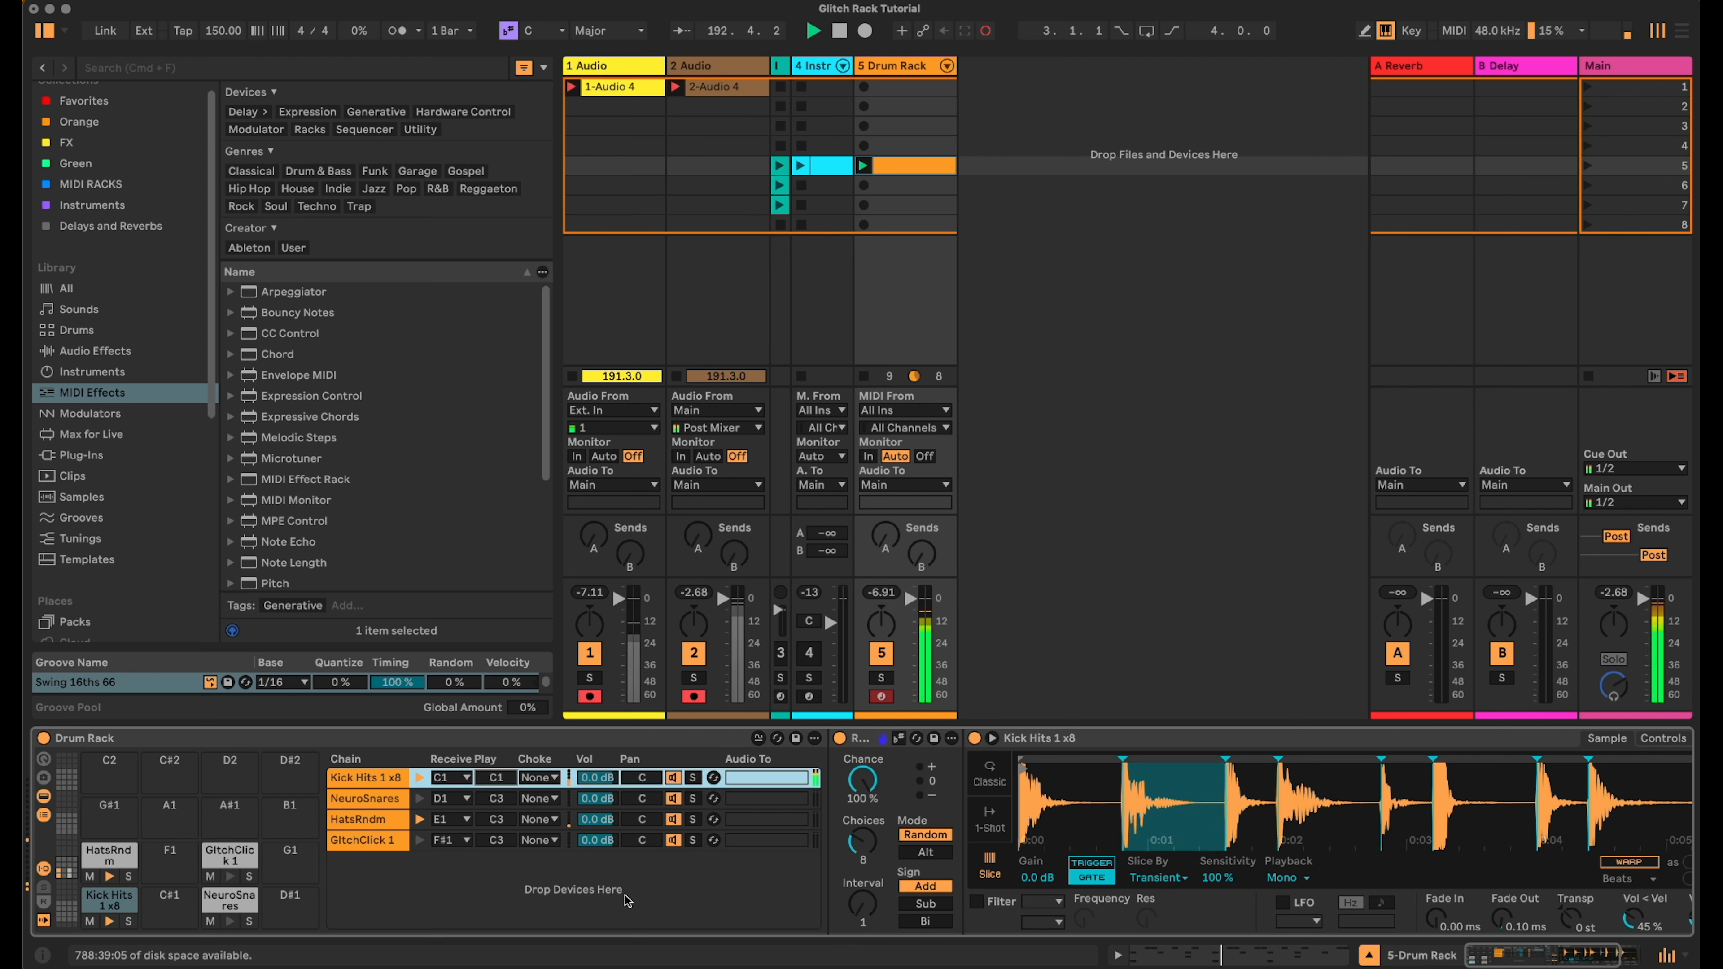
left_click(363, 793)
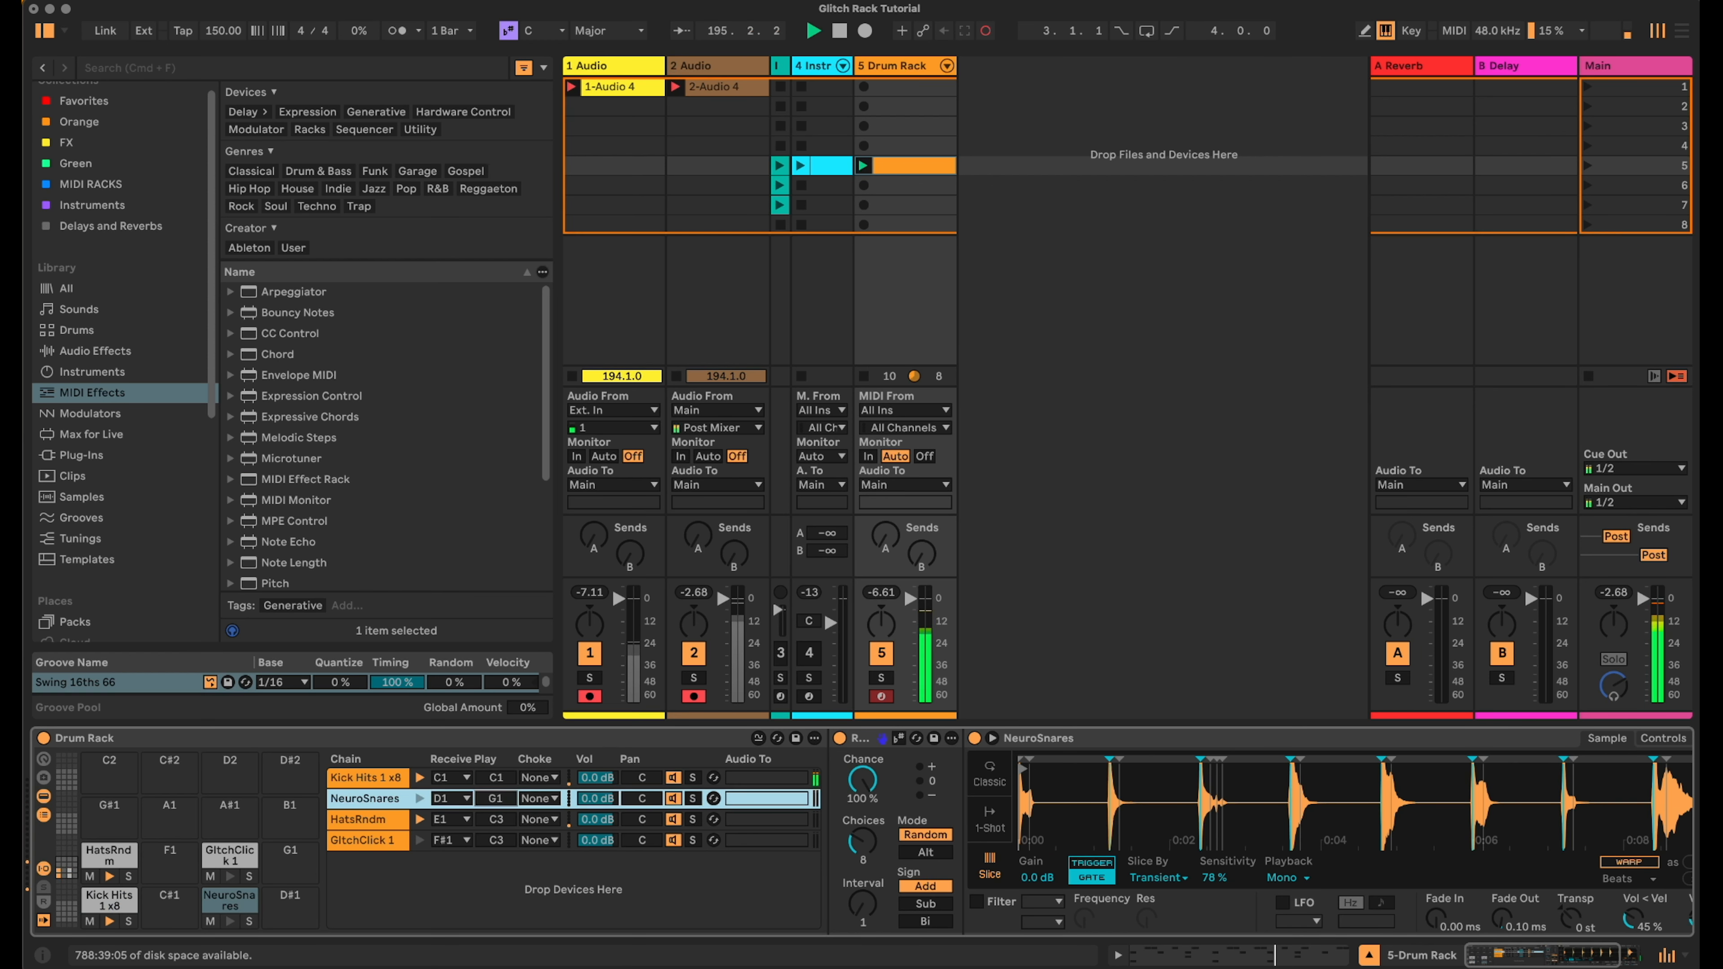
left_click_drag(497, 799, 497, 814)
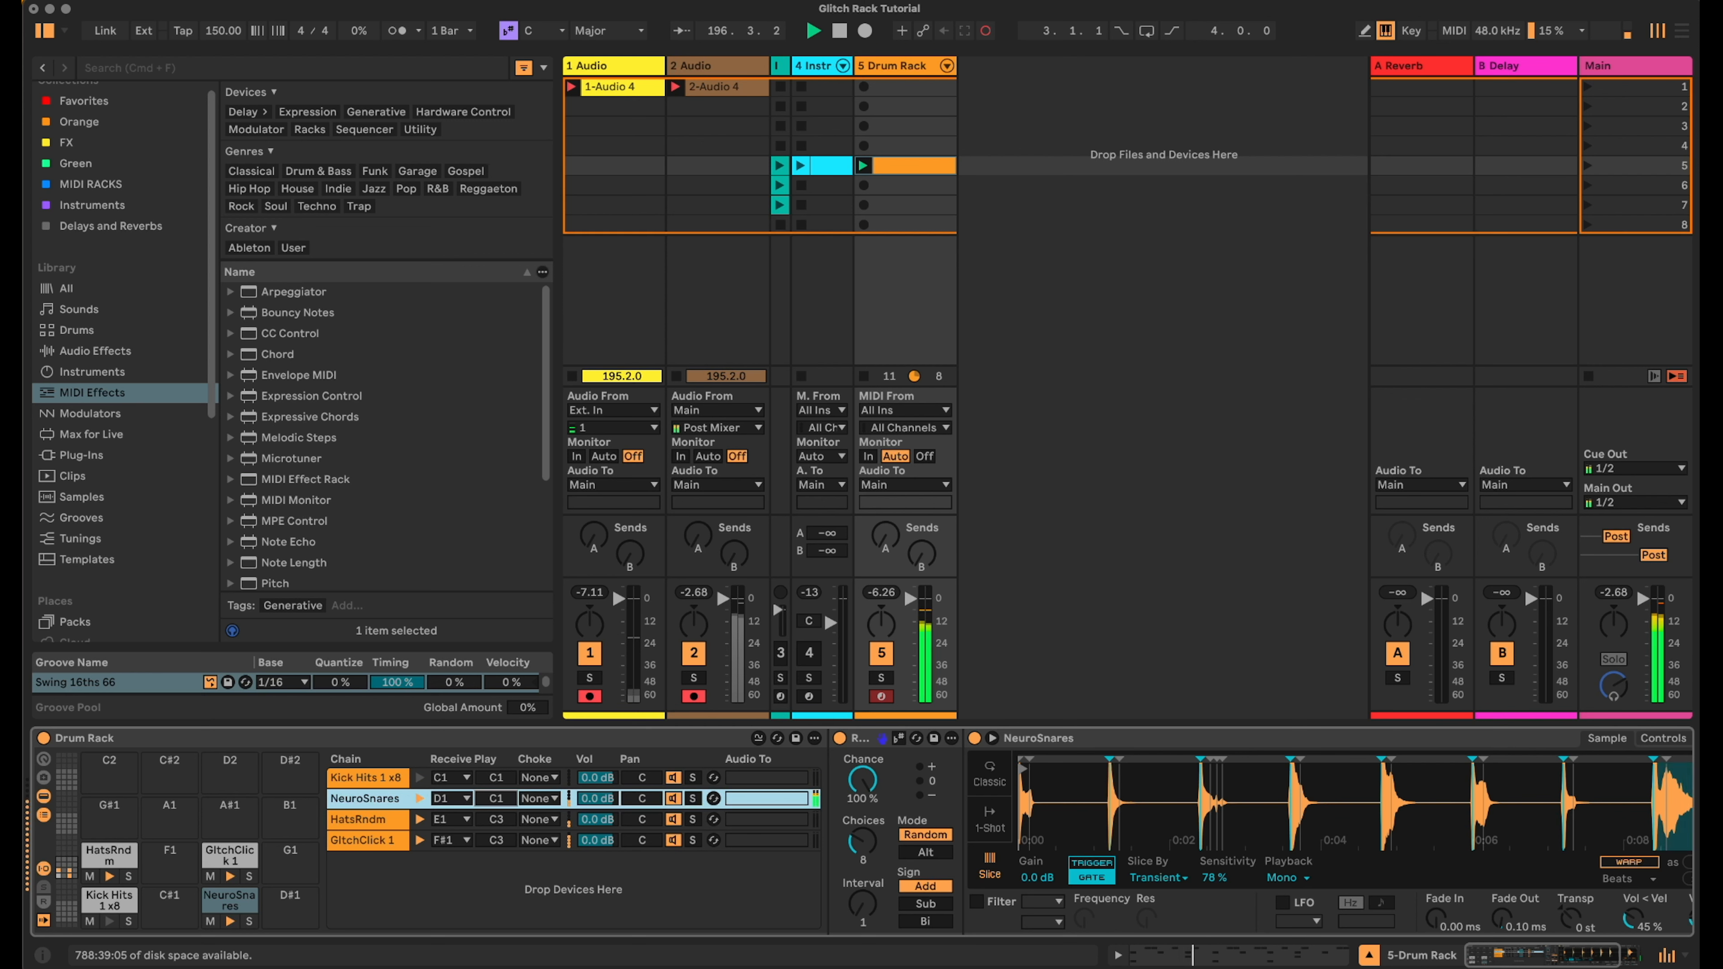
- Set the HatsRndm chain's Play note to C3 and volume to -15.0 dB, and GlitchClick 1's Play note to B0
left_click(498, 818)
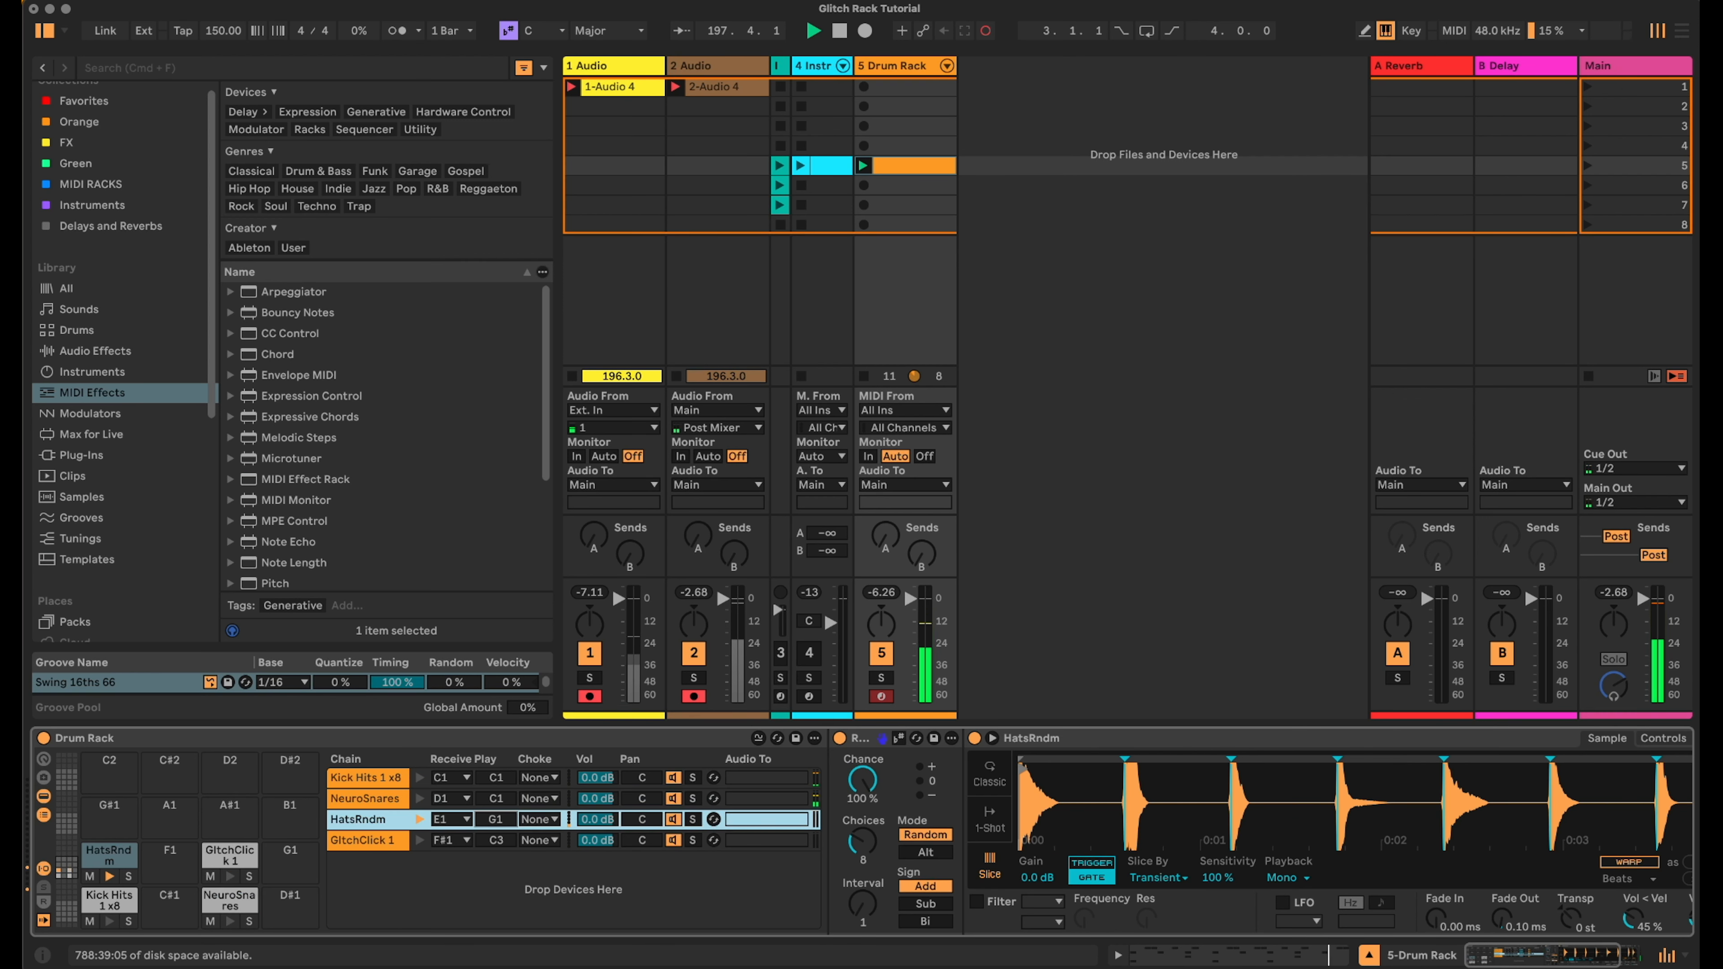
left_click_drag(496, 819, 497, 849)
left_click(505, 840)
left_click_drag(600, 821, 600, 847)
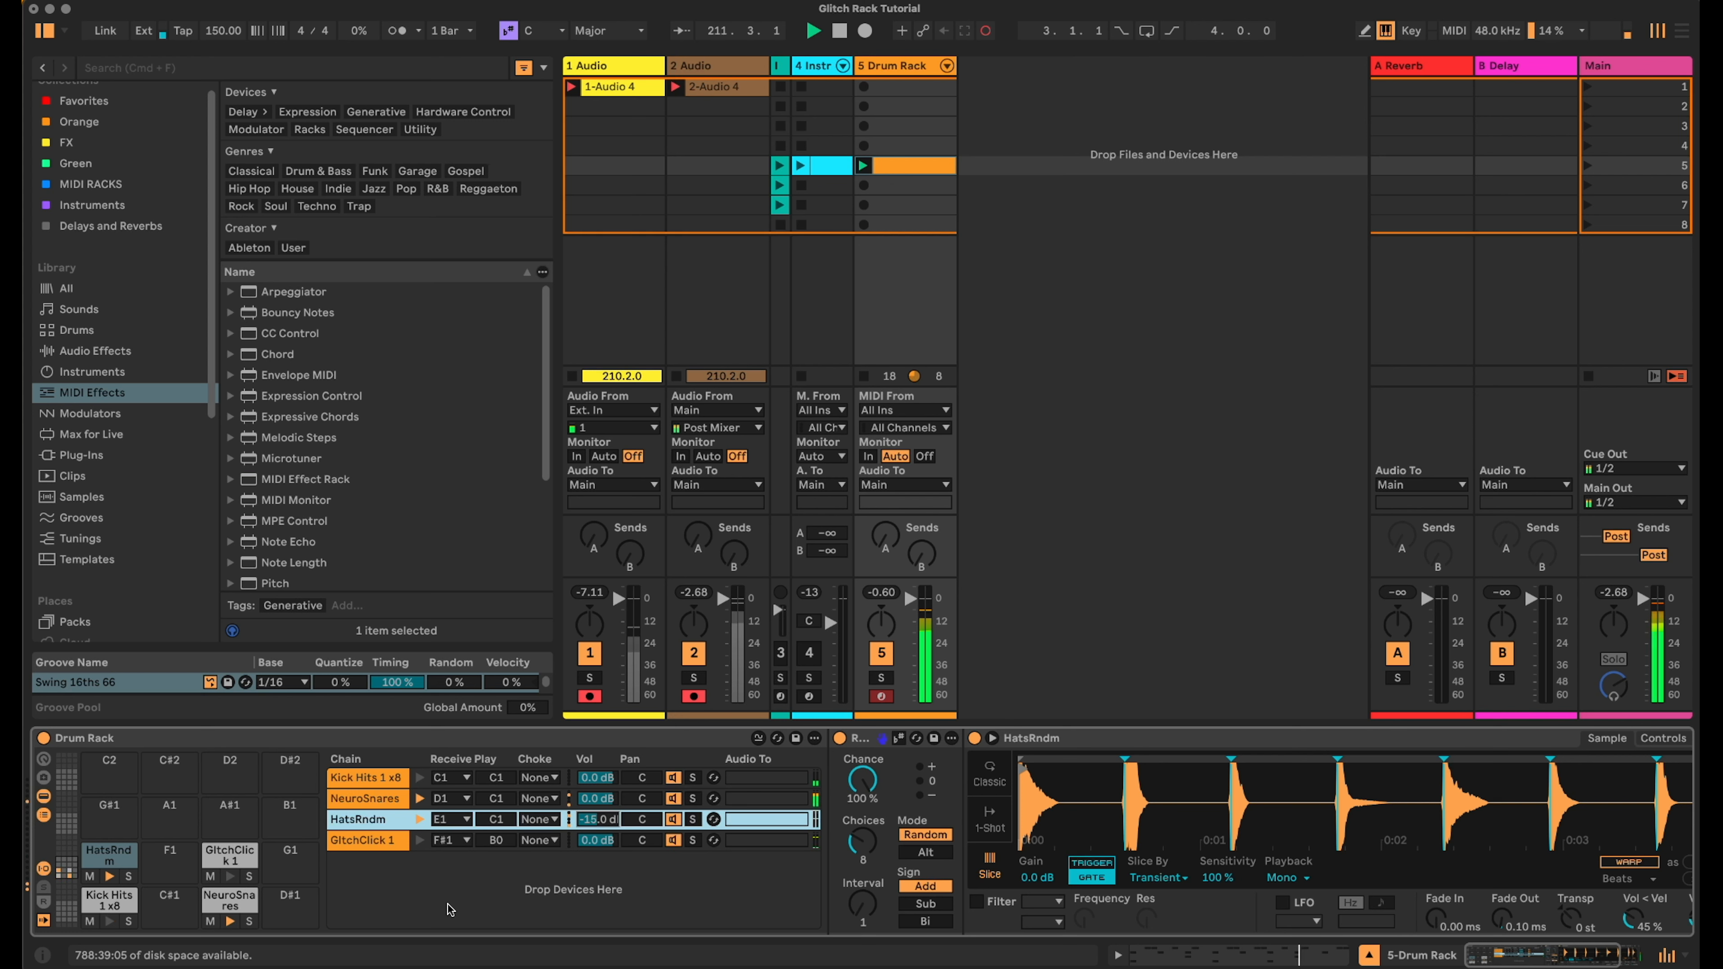
- Create a return chain in the Drum Rack and name it SC
left_click(44, 903)
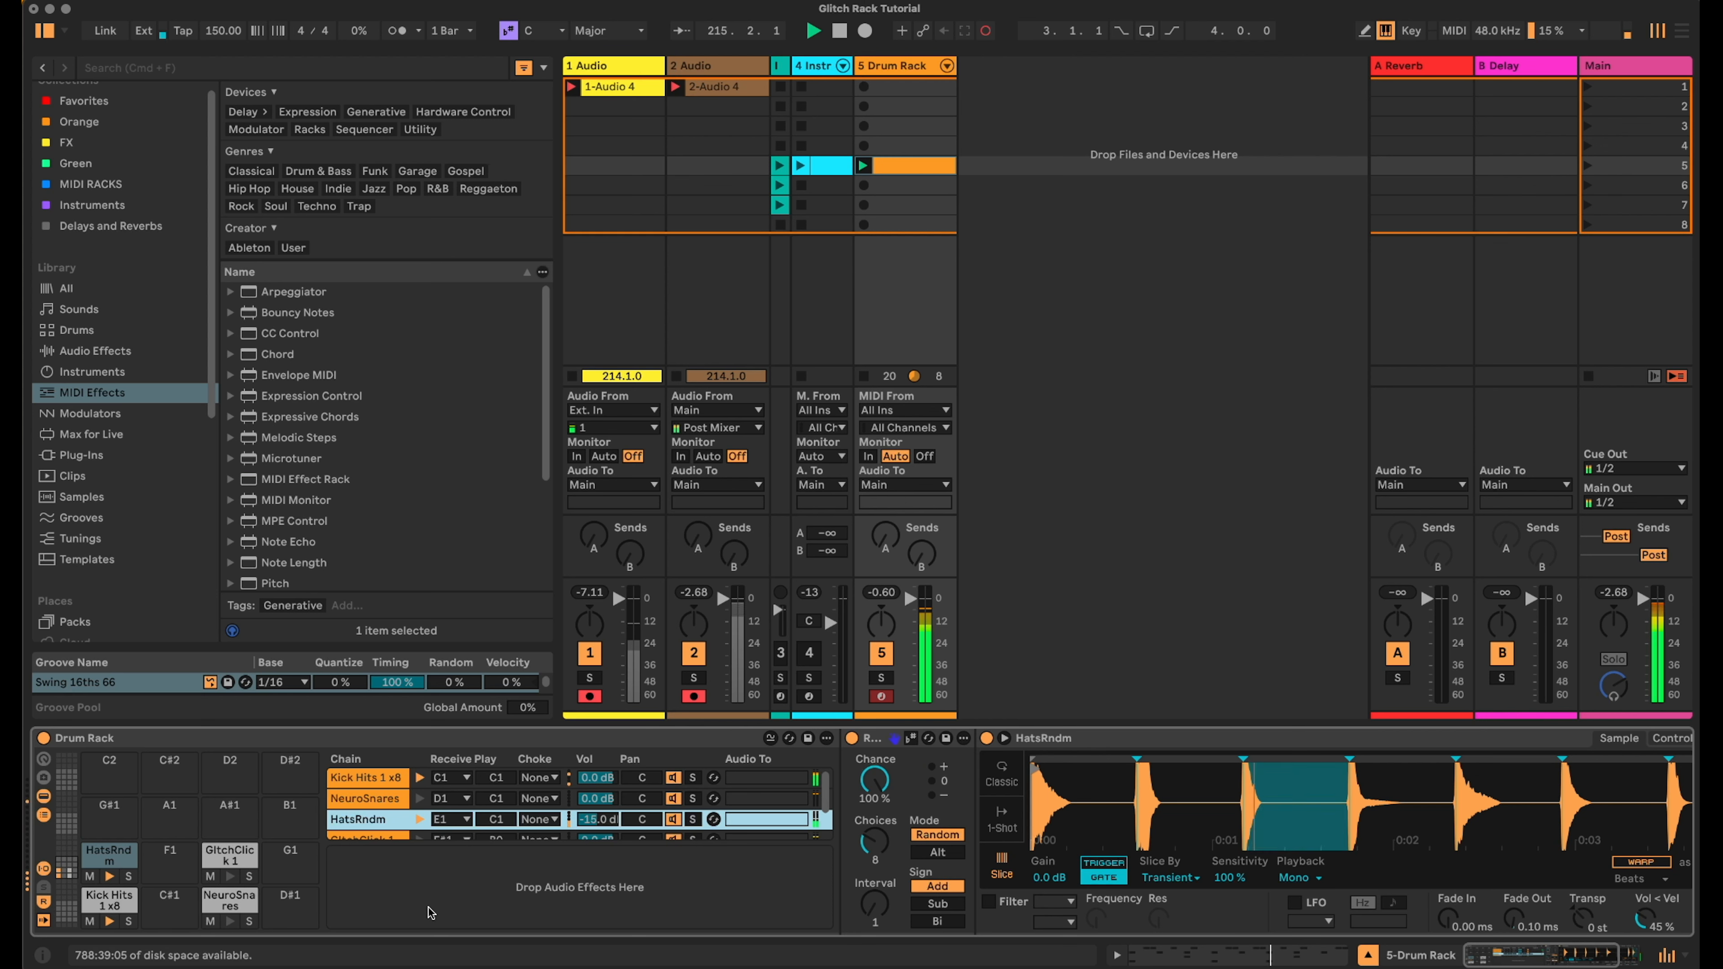
right_click(447, 904)
left_click(471, 910)
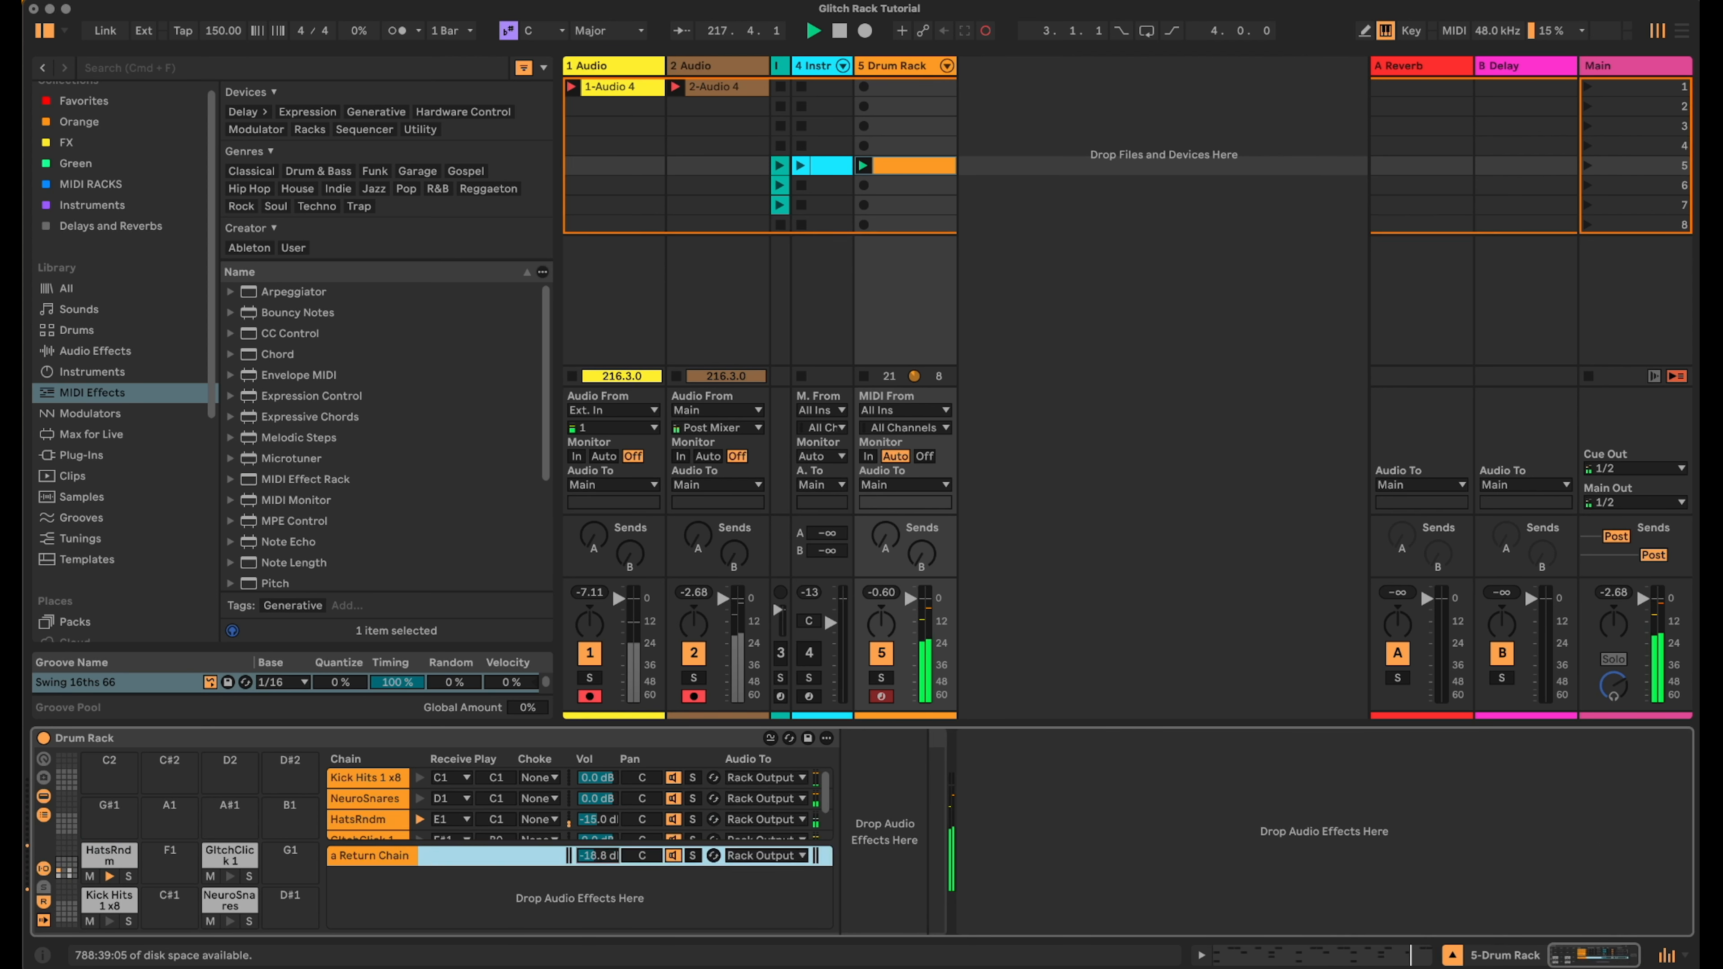
double_click(371, 857)
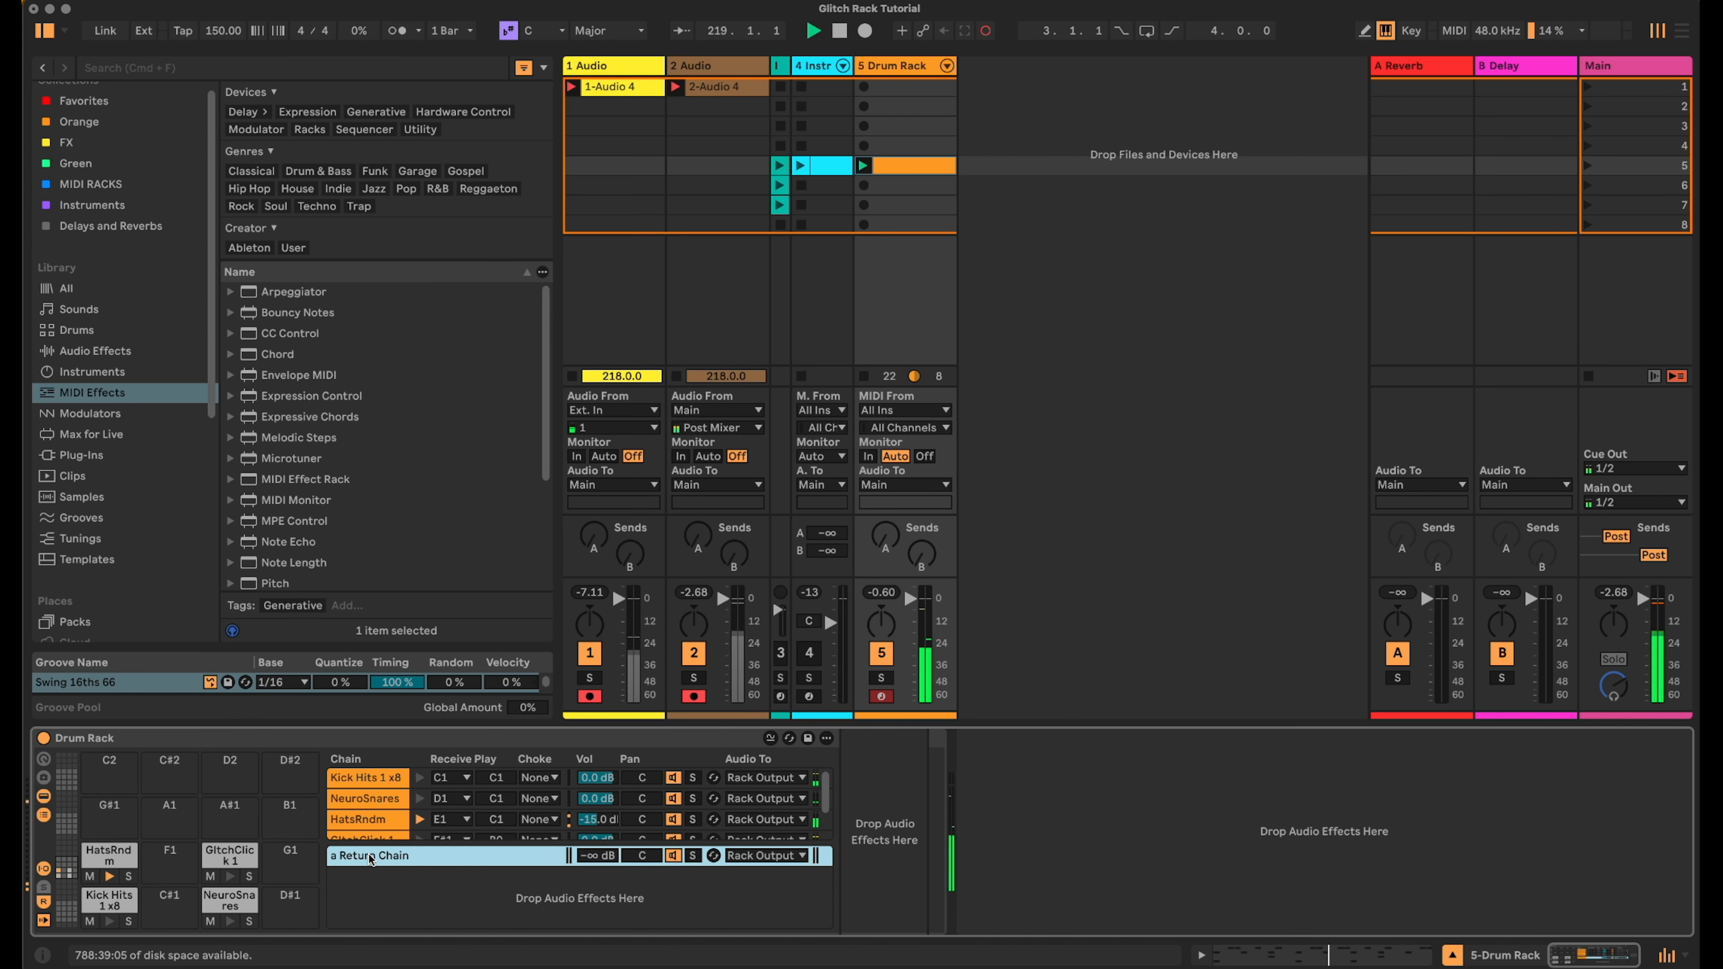
double_click(371, 857)
type("SC")
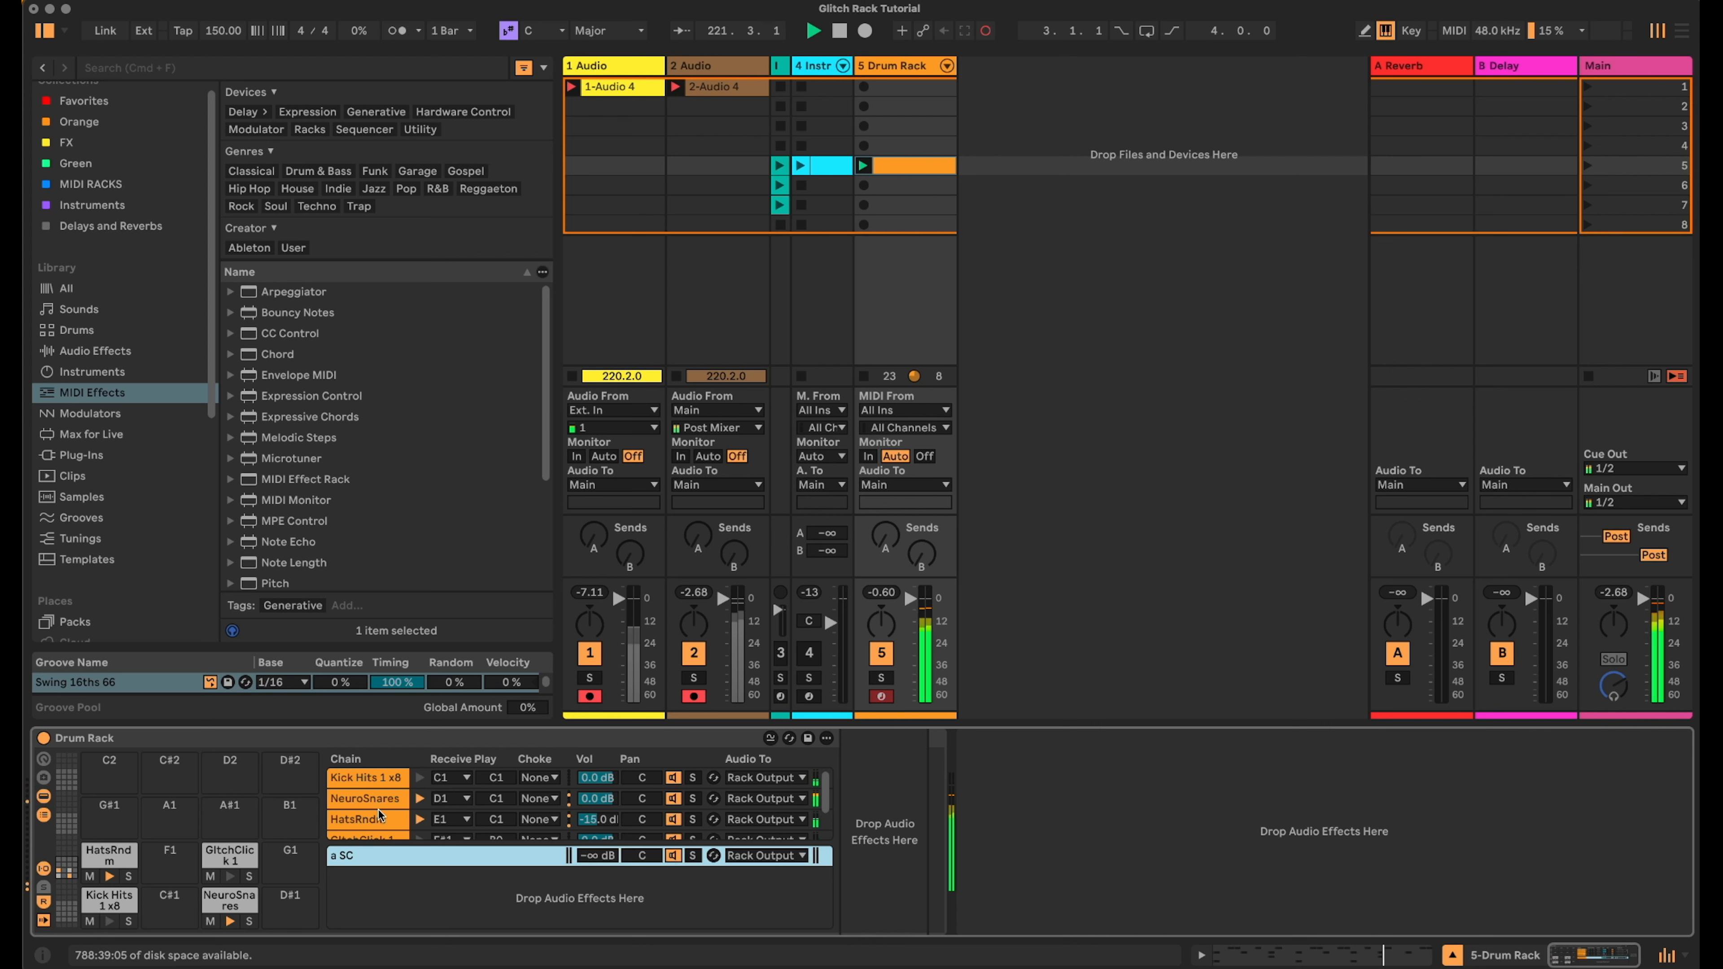
- Raise the Kick Hits and NeuroSnares chains' sends to the SC return to 0.0 dB
left_click(44, 886)
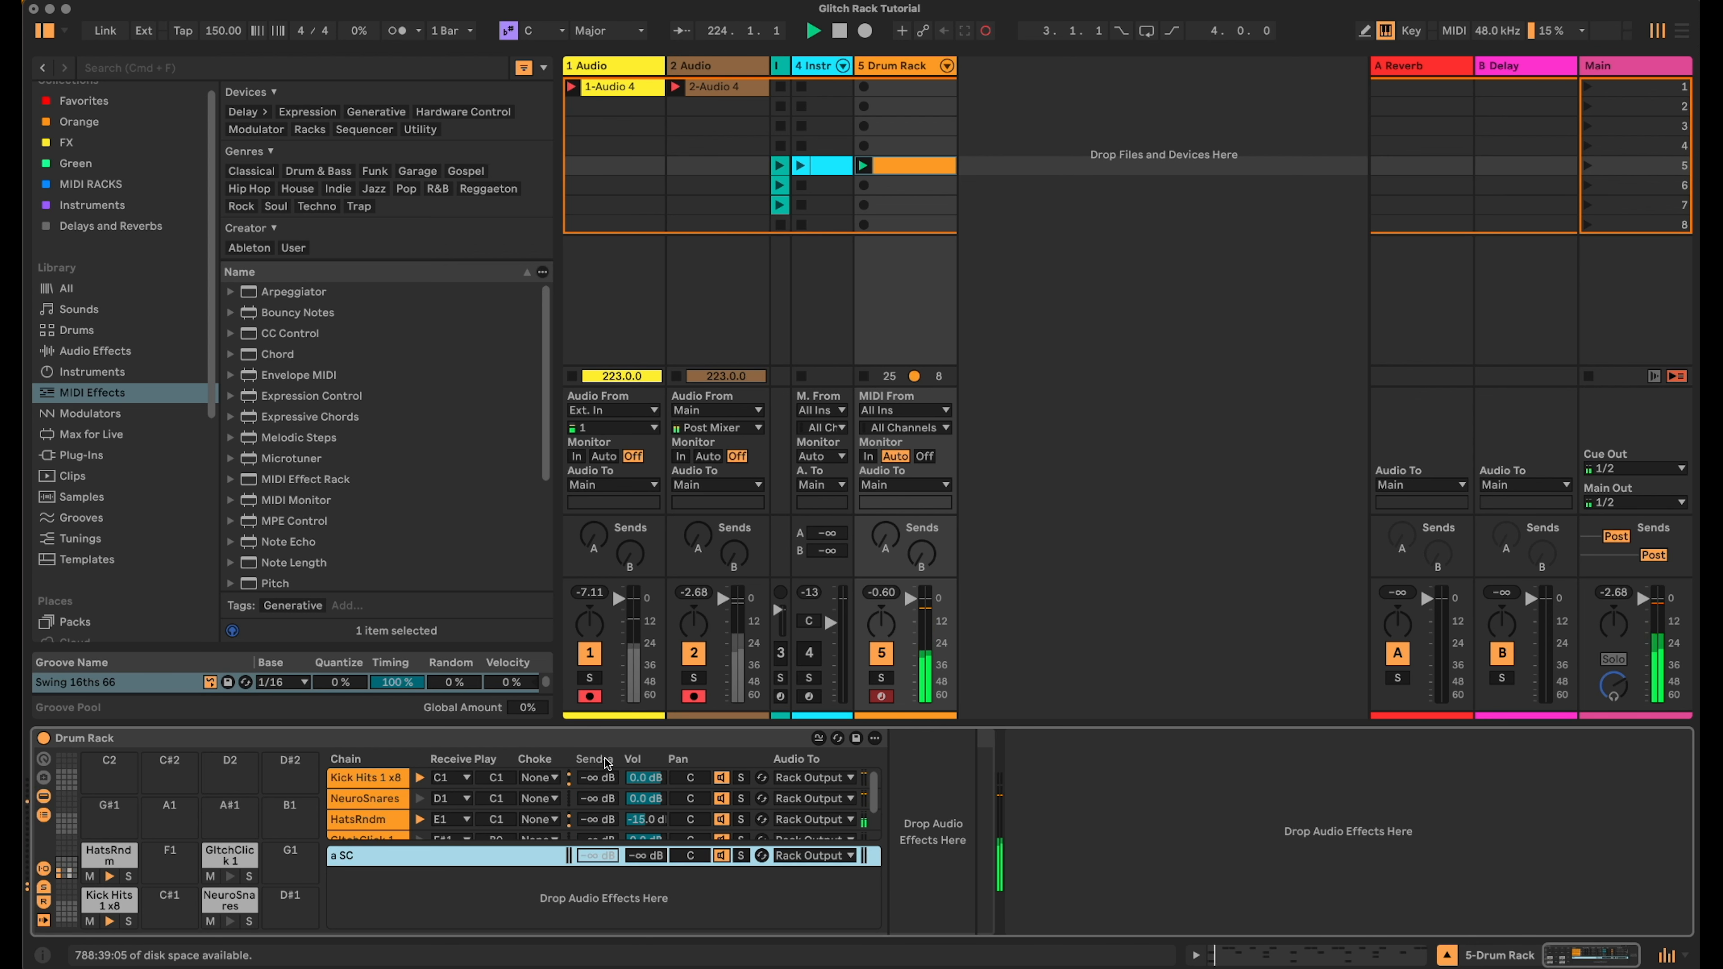
left_click_drag(600, 779, 600, 713)
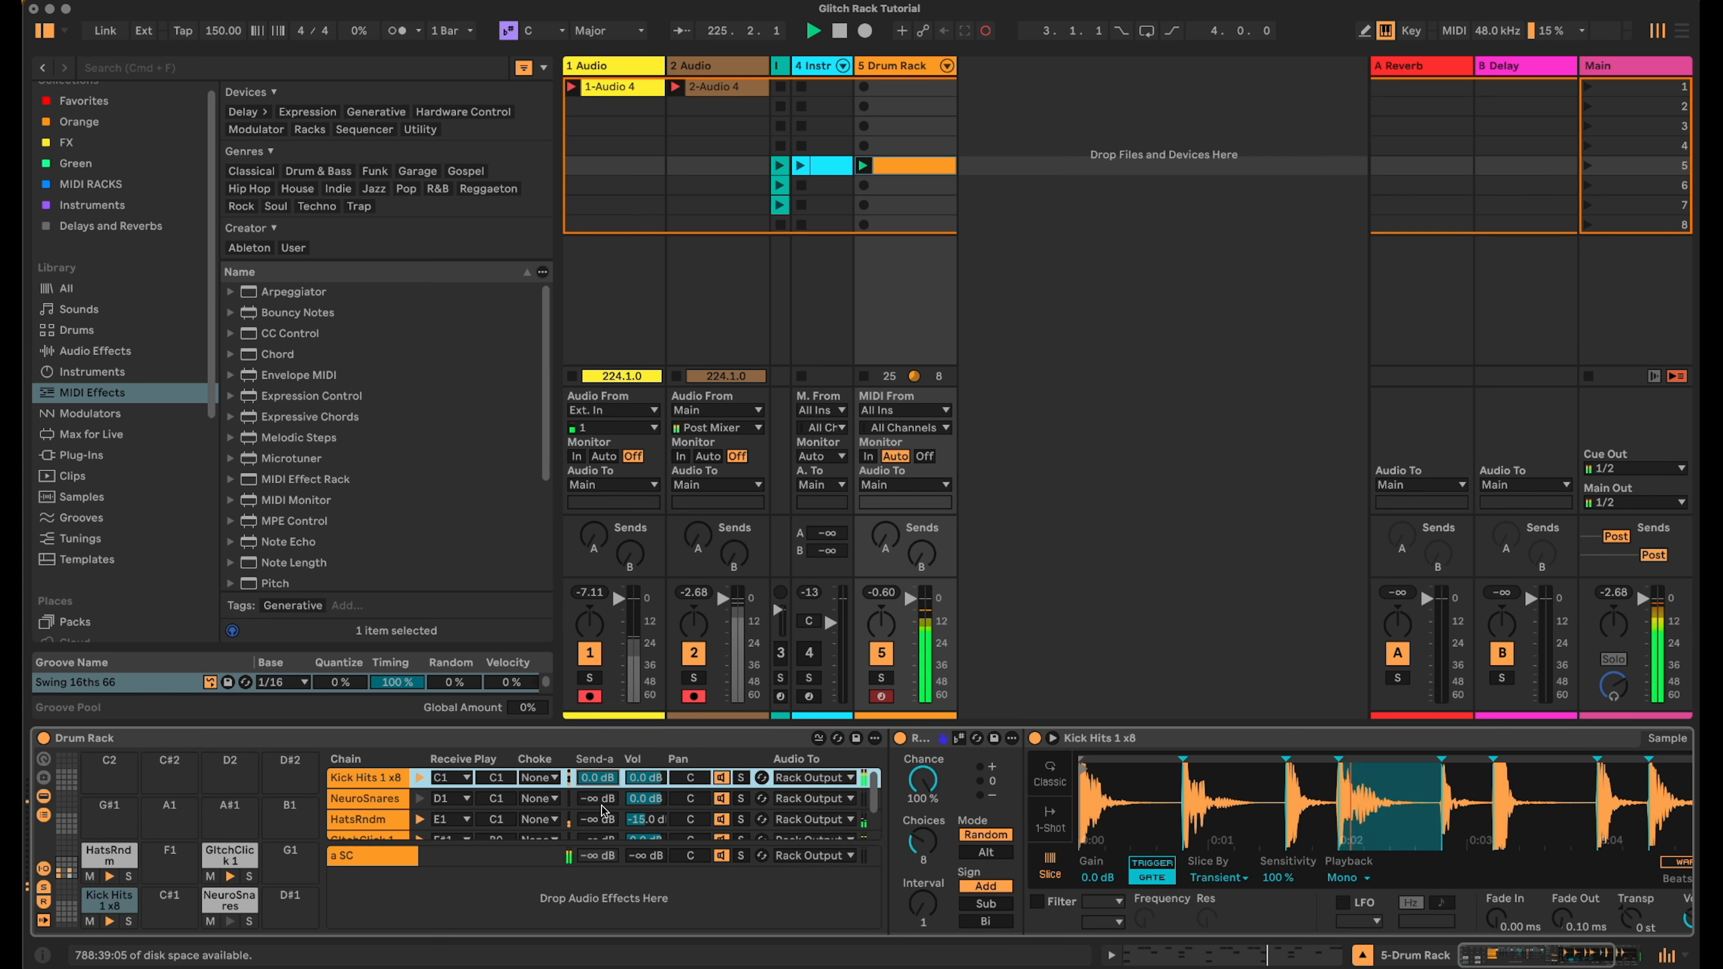
left_click_drag(601, 806, 600, 780)
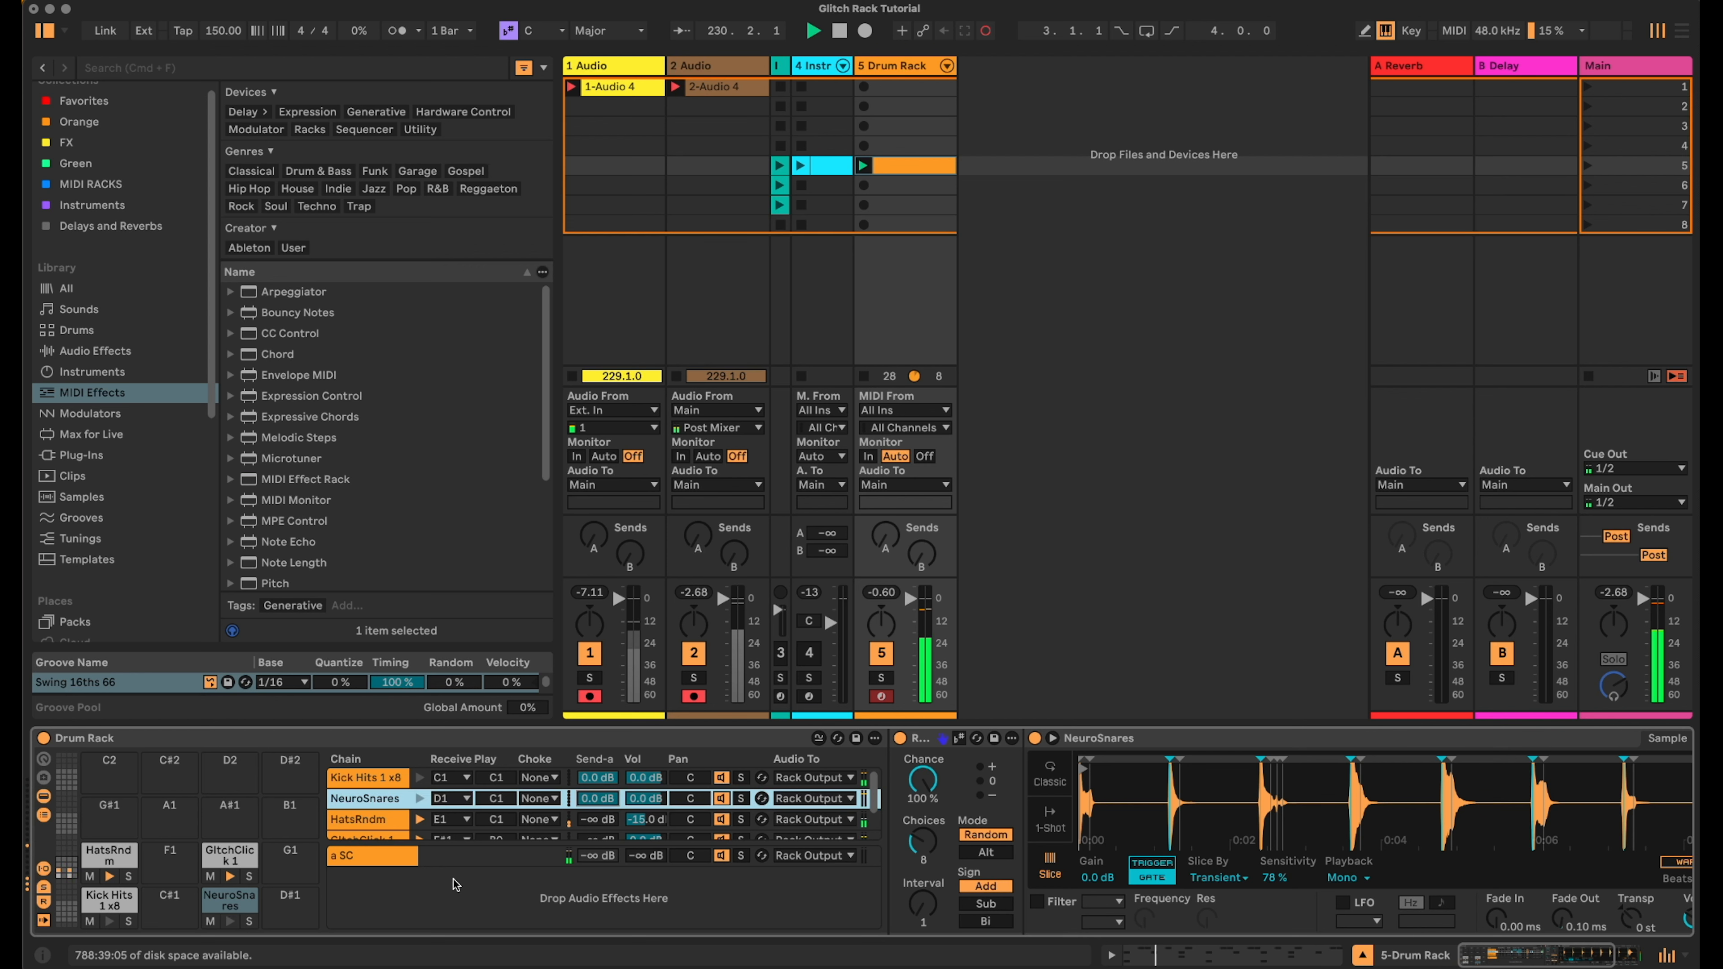
- Add a Compressor after the Random effect on the HatsRndm chain and open its sidechain section
left_click(42, 903)
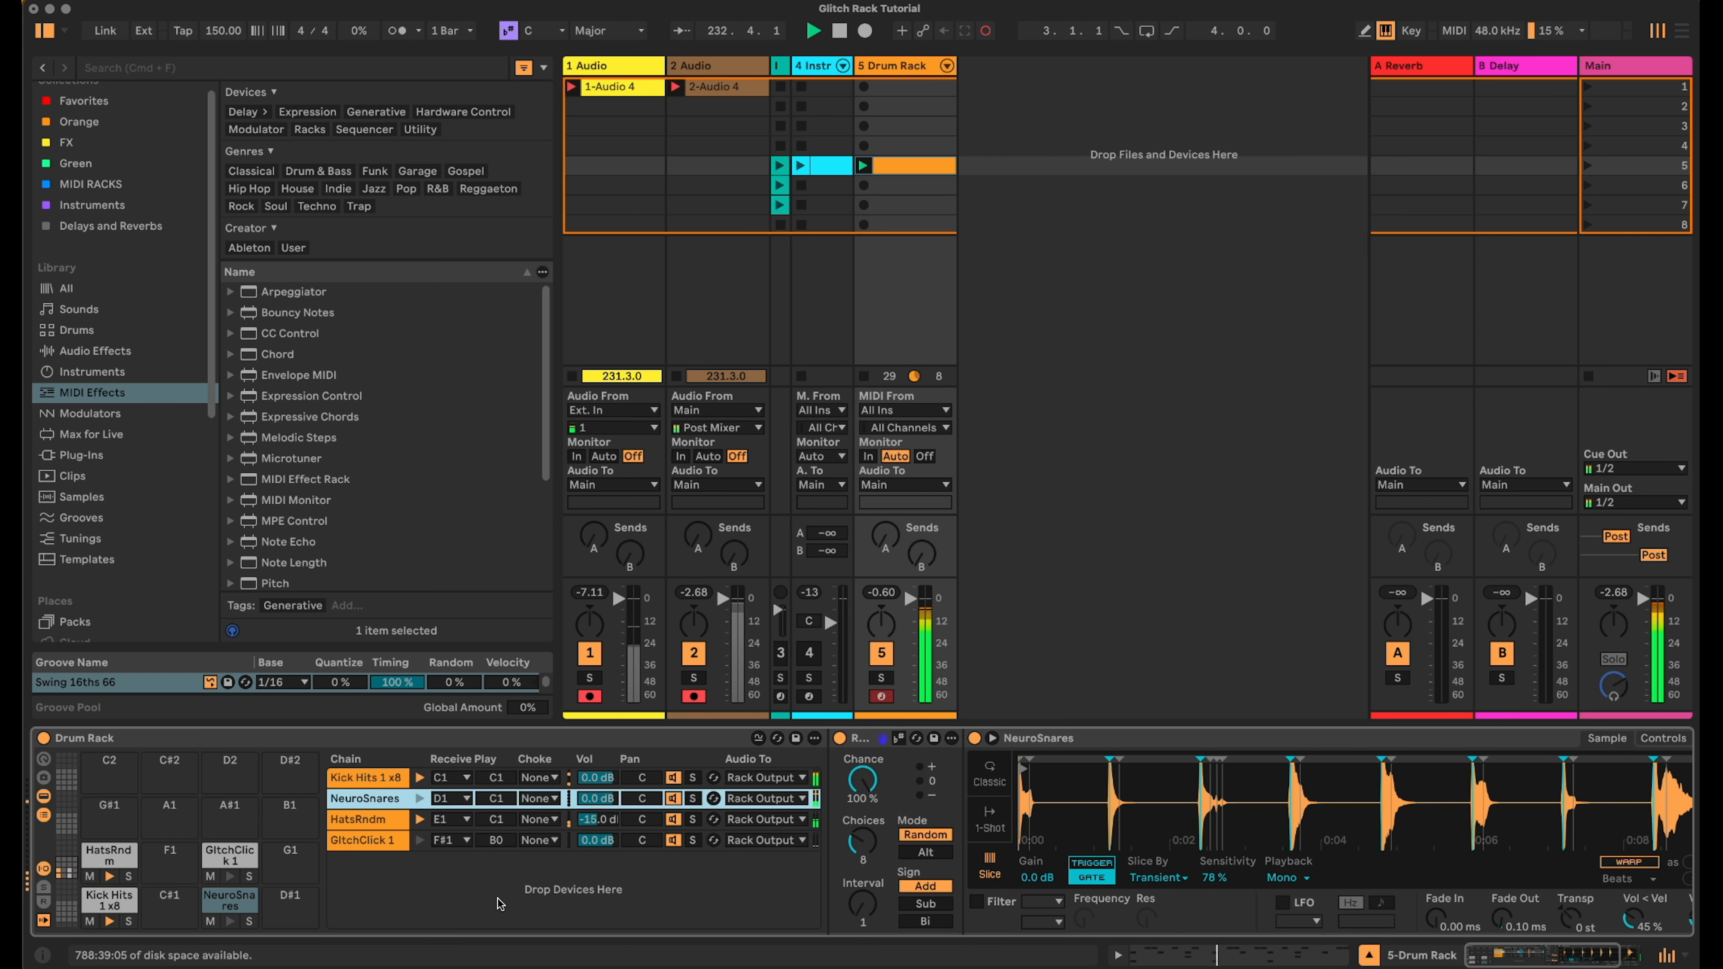
left_click(367, 831)
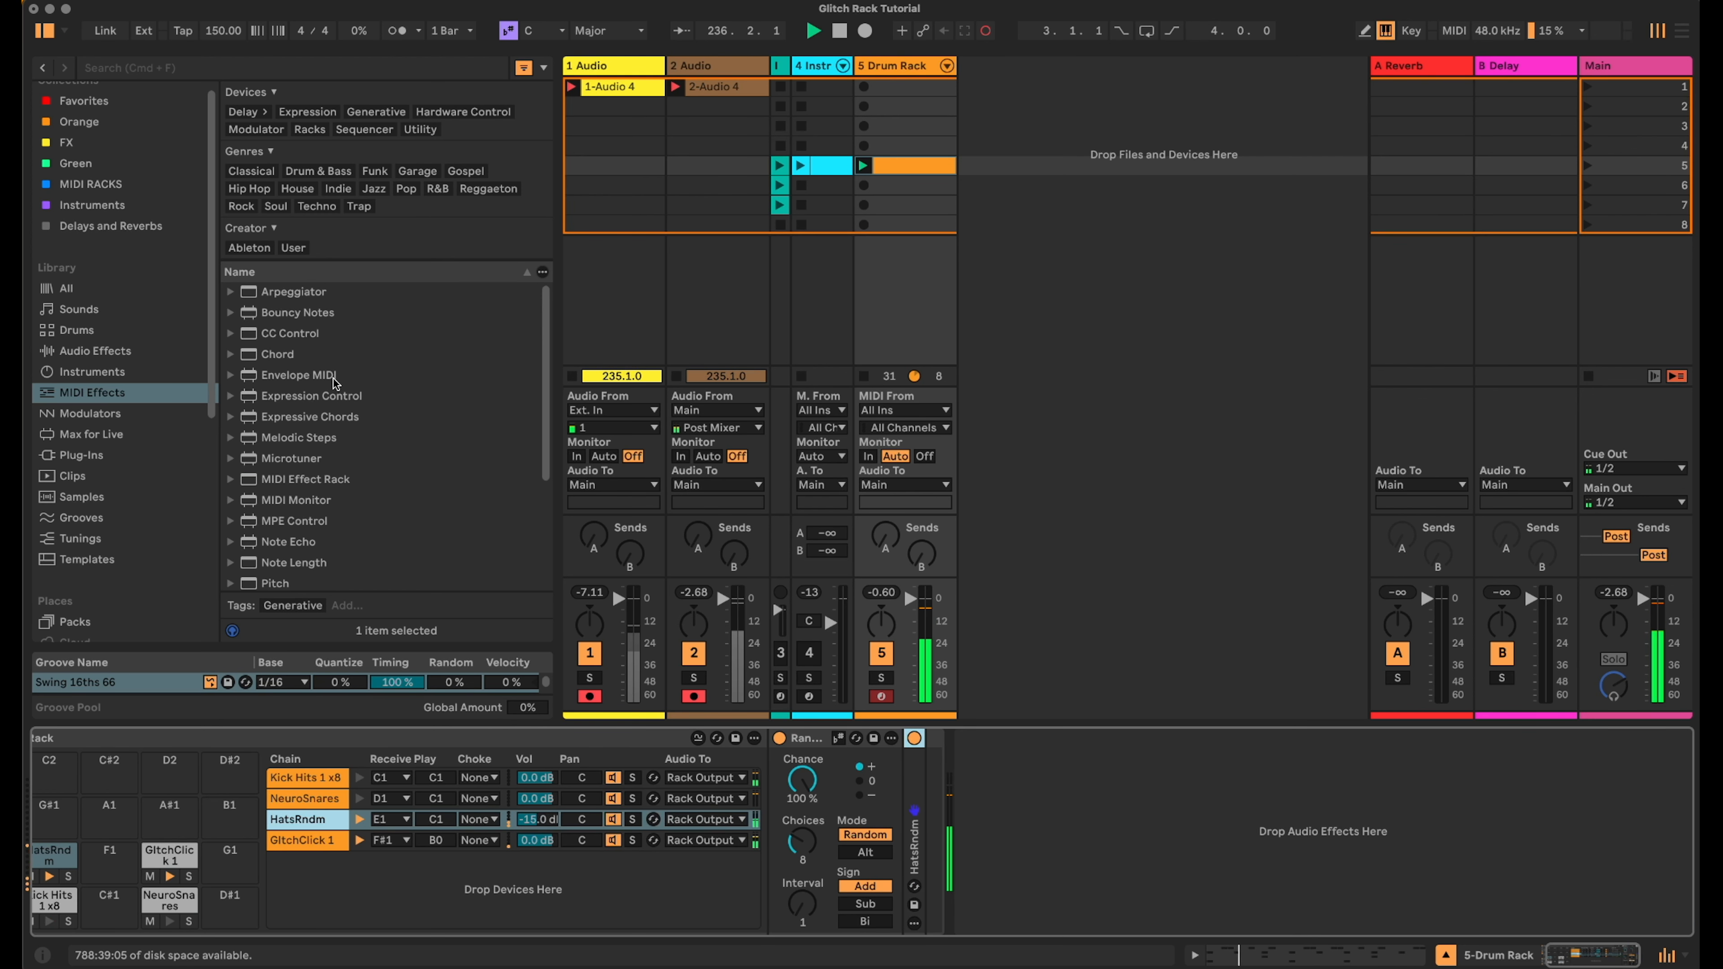
left_click(95, 351)
scroll(326, 306, "up", 5)
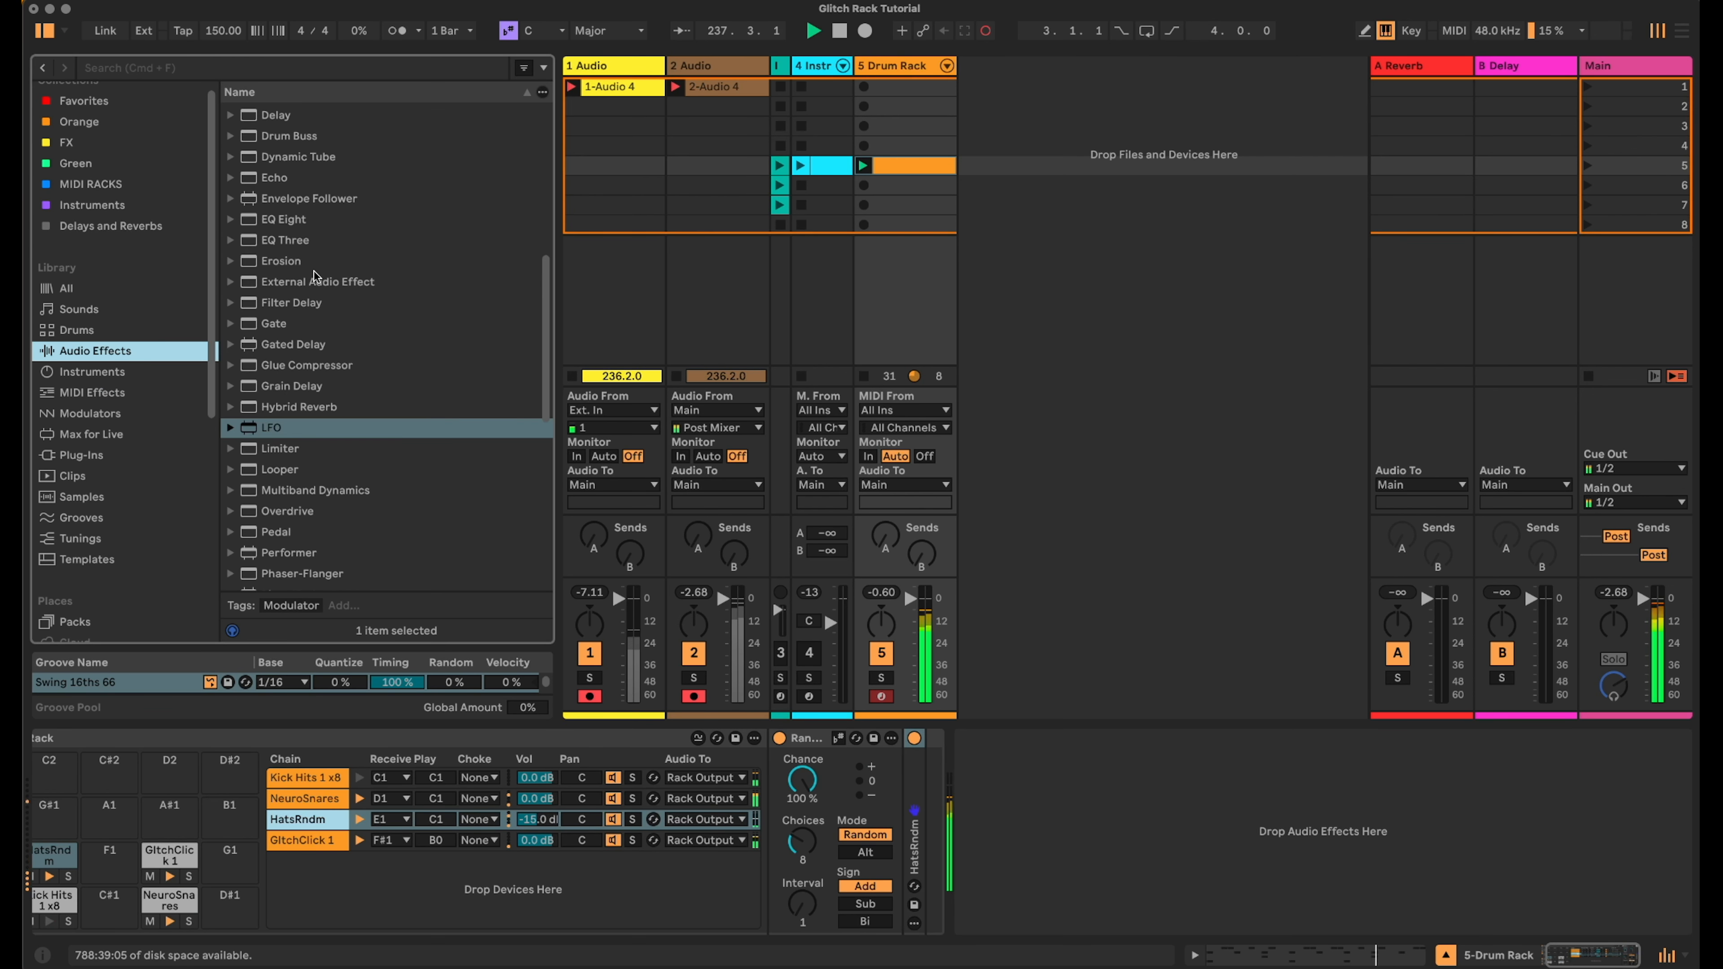
left_click_drag(284, 126, 924, 790)
left_click(939, 759)
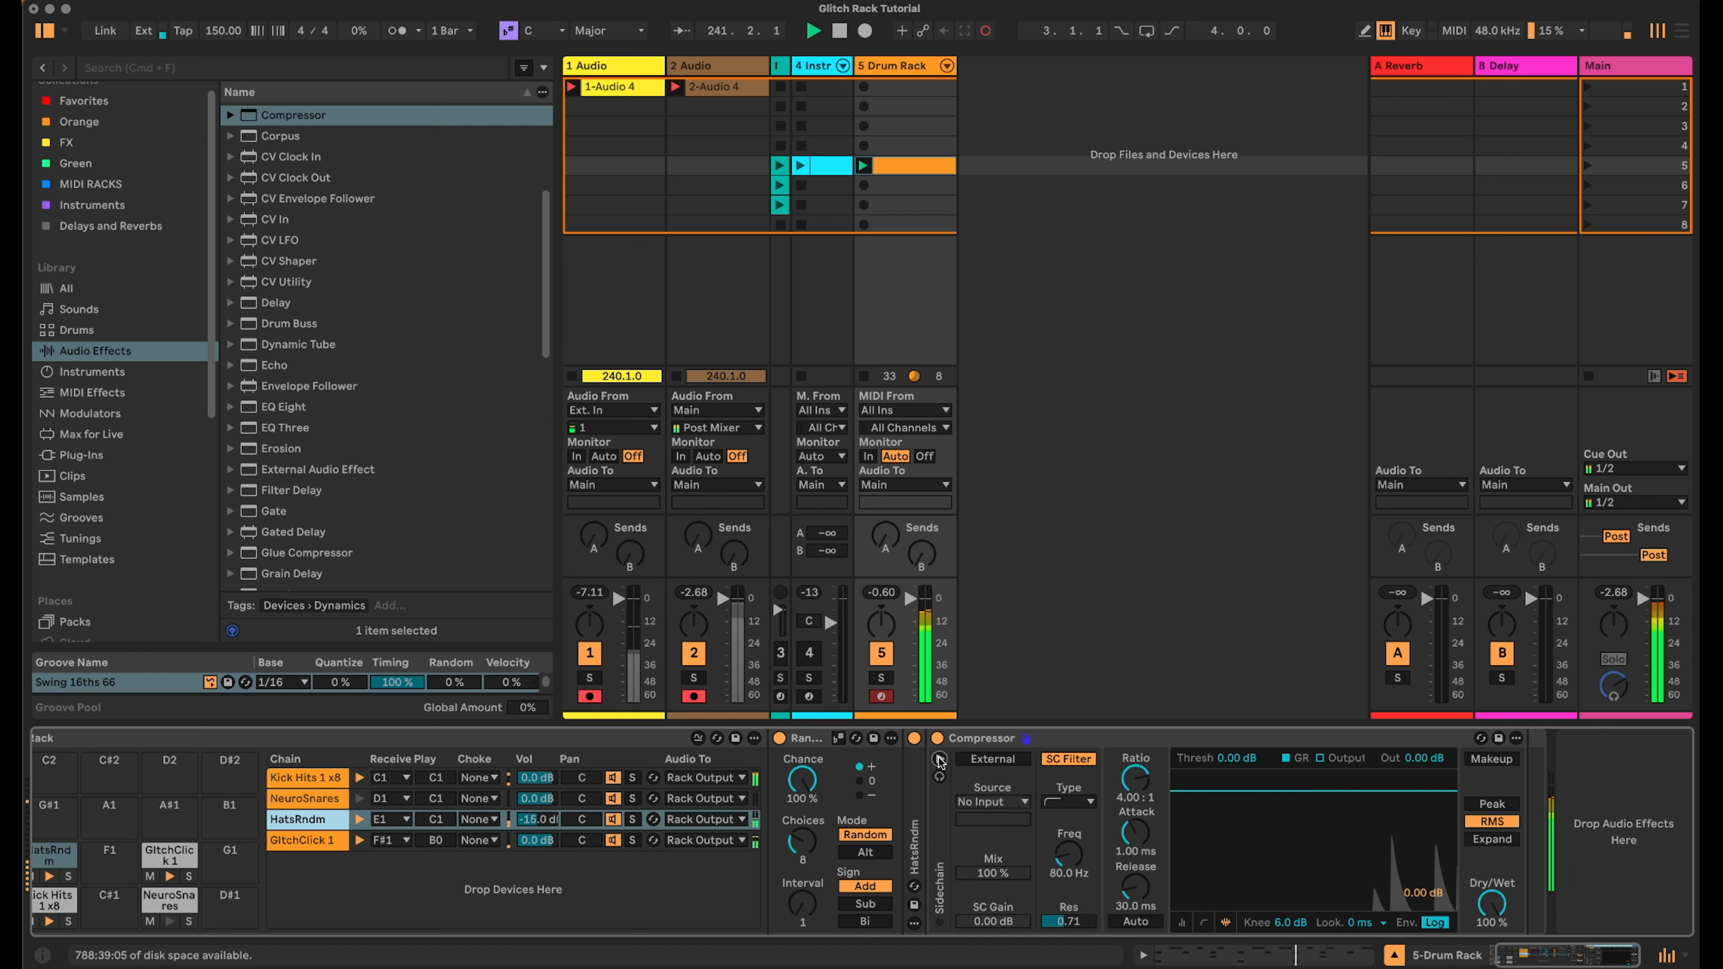
- Sidechain the HatsRndm Compressor externally from 5-Drum Rack, Post FX, and set its threshold to -28.0 dB
left_click(992, 759)
left_click(992, 802)
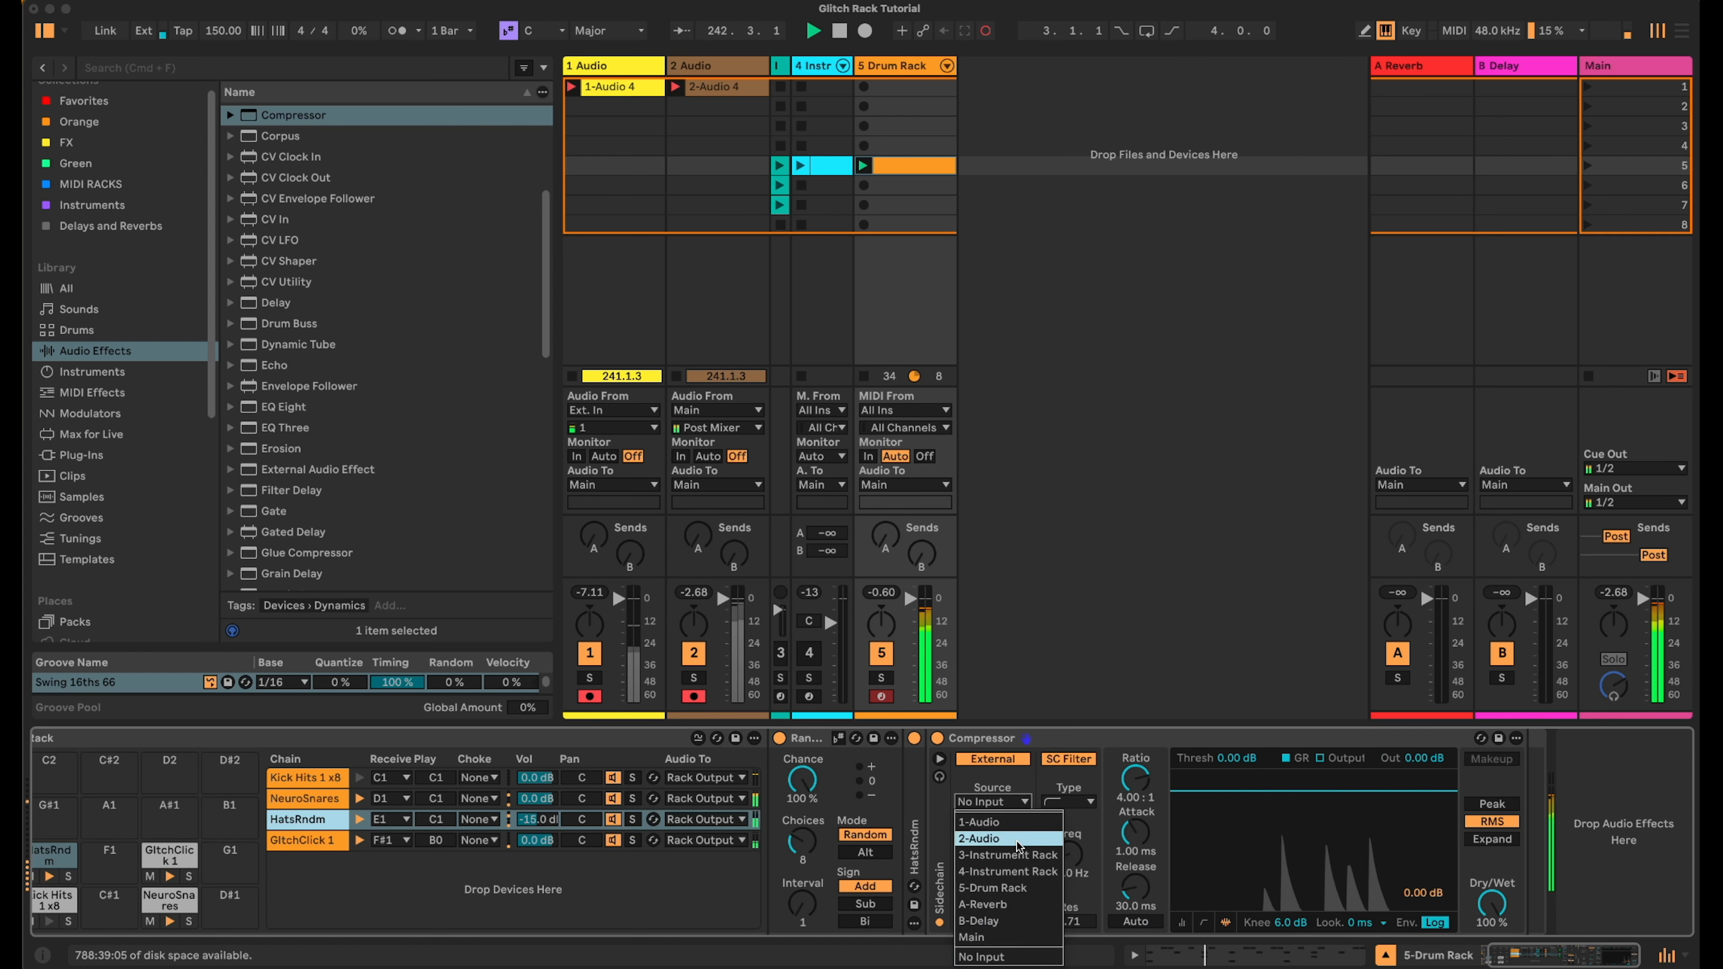
left_click(992, 887)
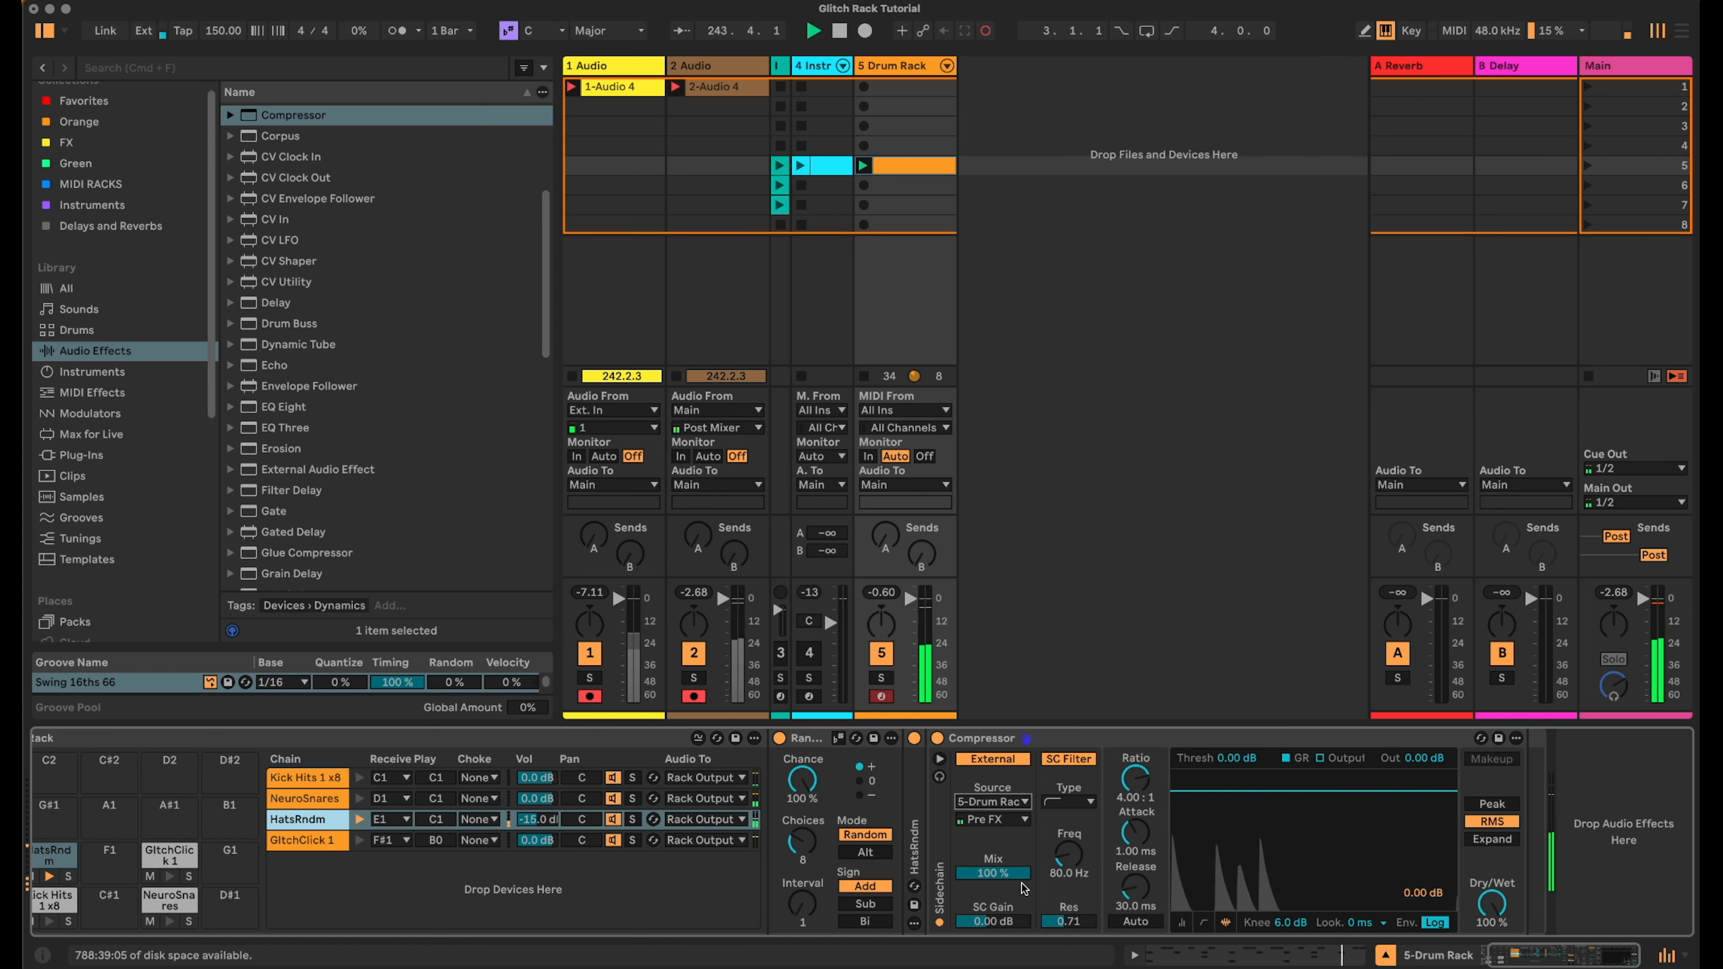
left_click(994, 819)
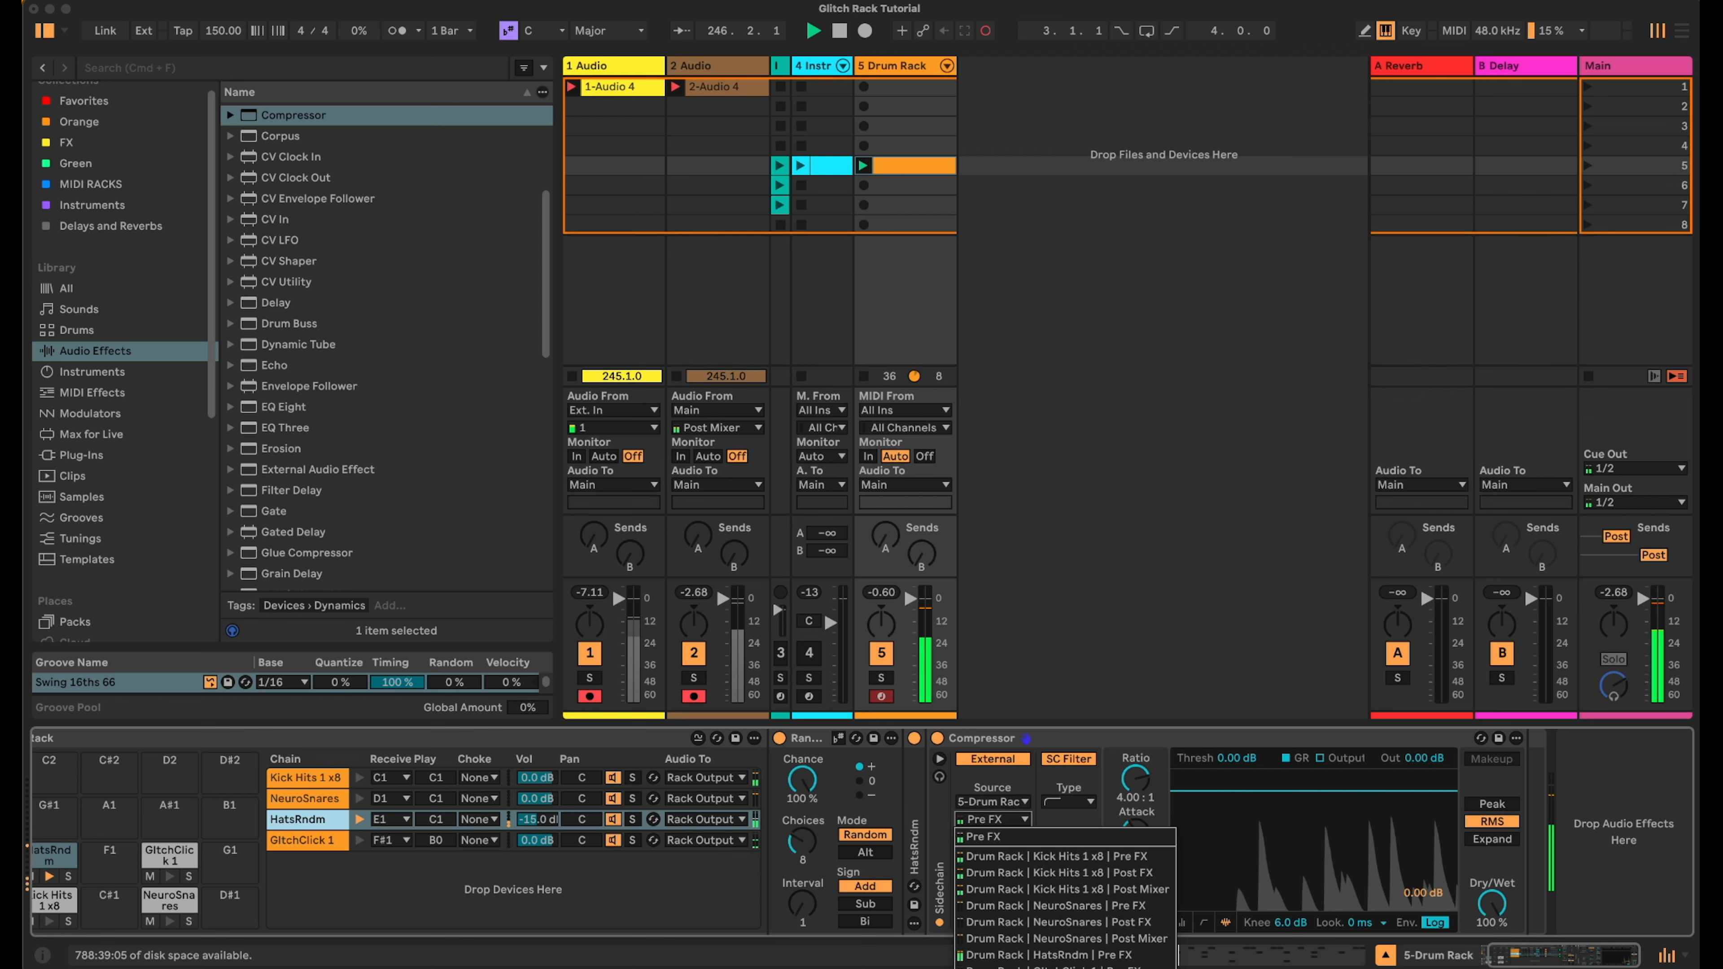
left_click(1004, 960)
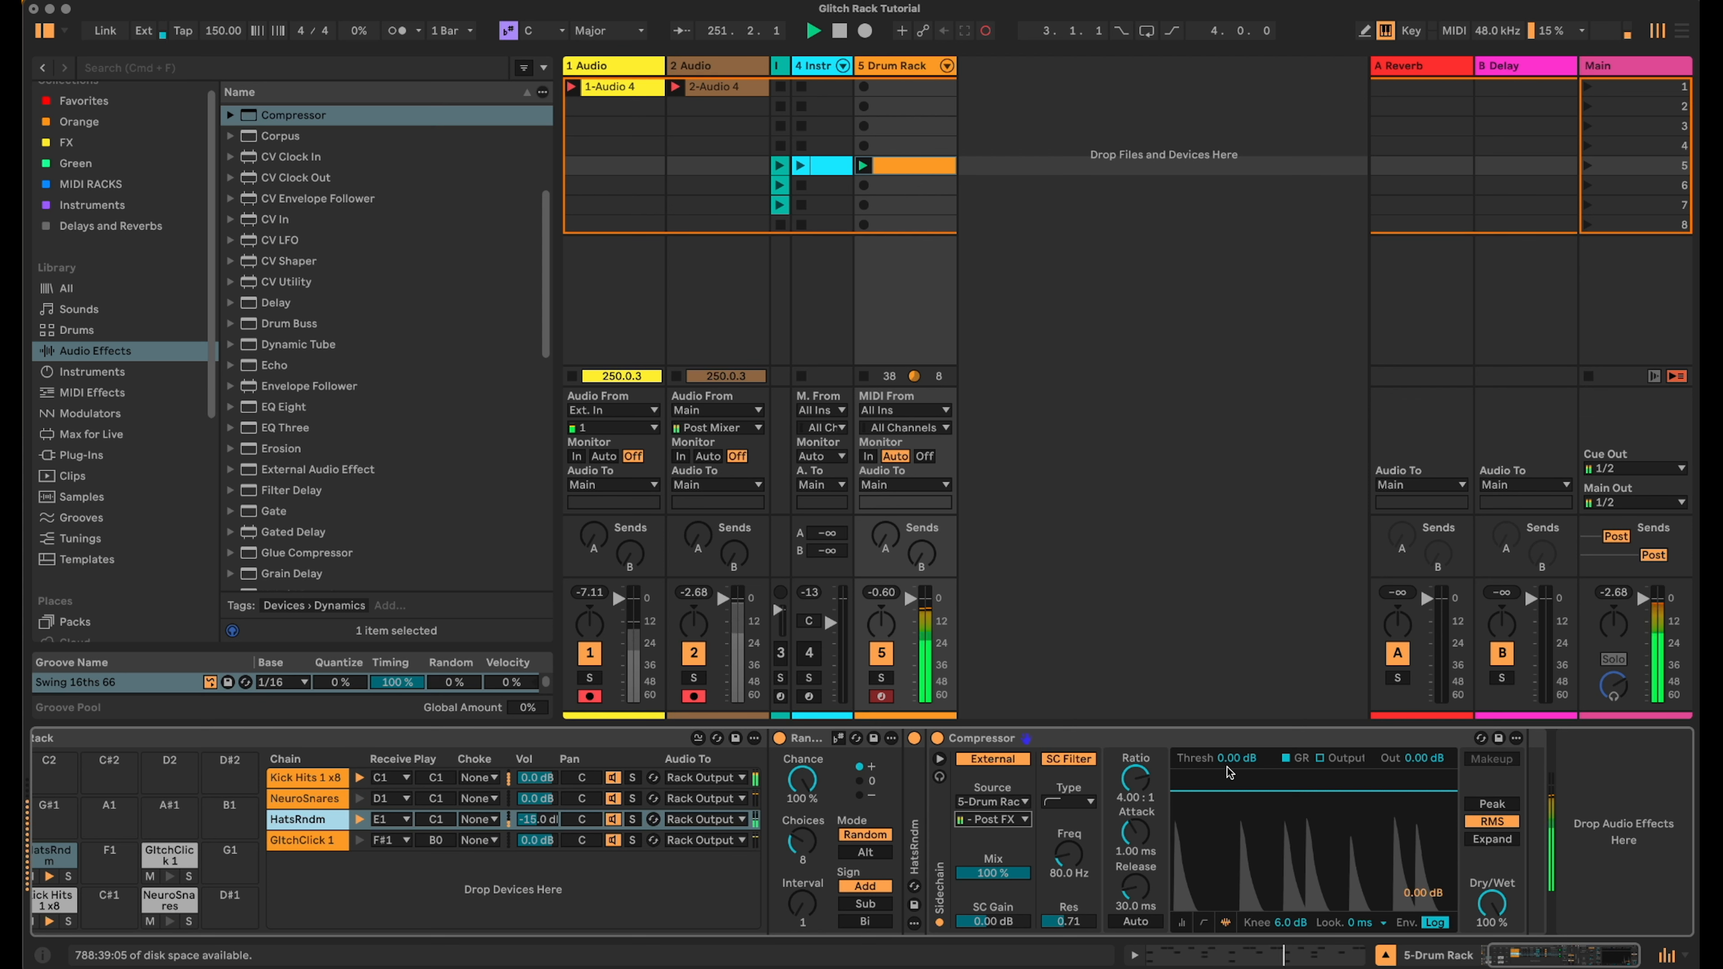
left_click_drag(1230, 762, 1229, 808)
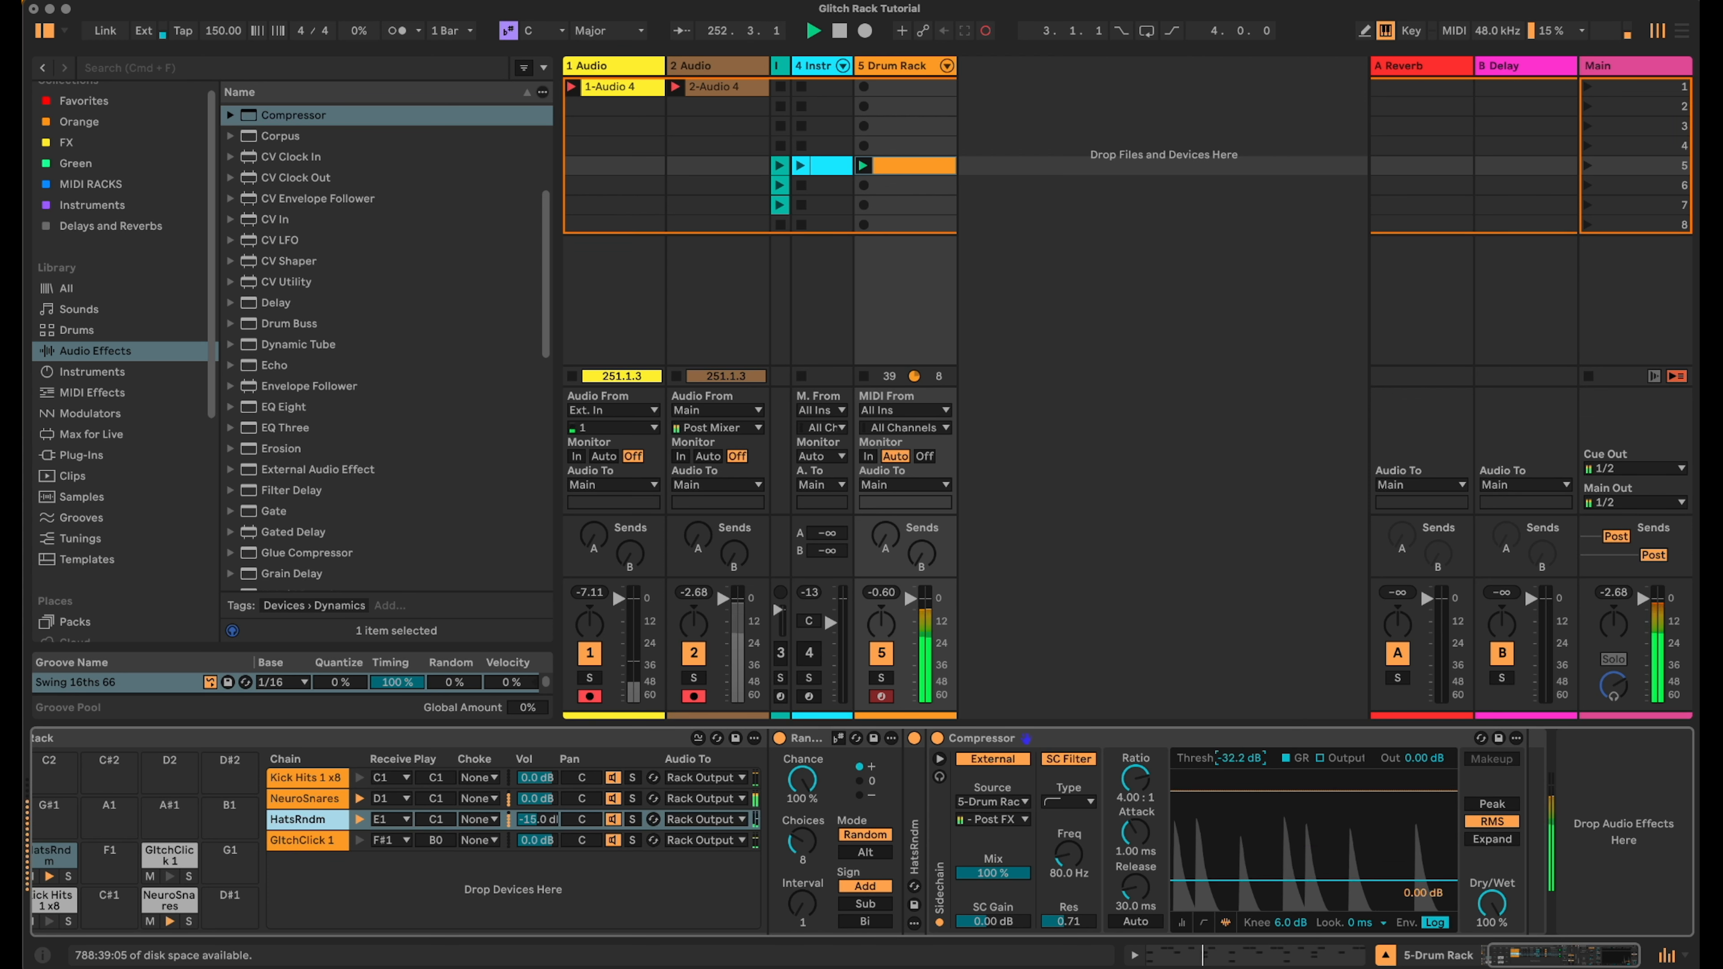
left_click_drag(1229, 808, 1230, 802)
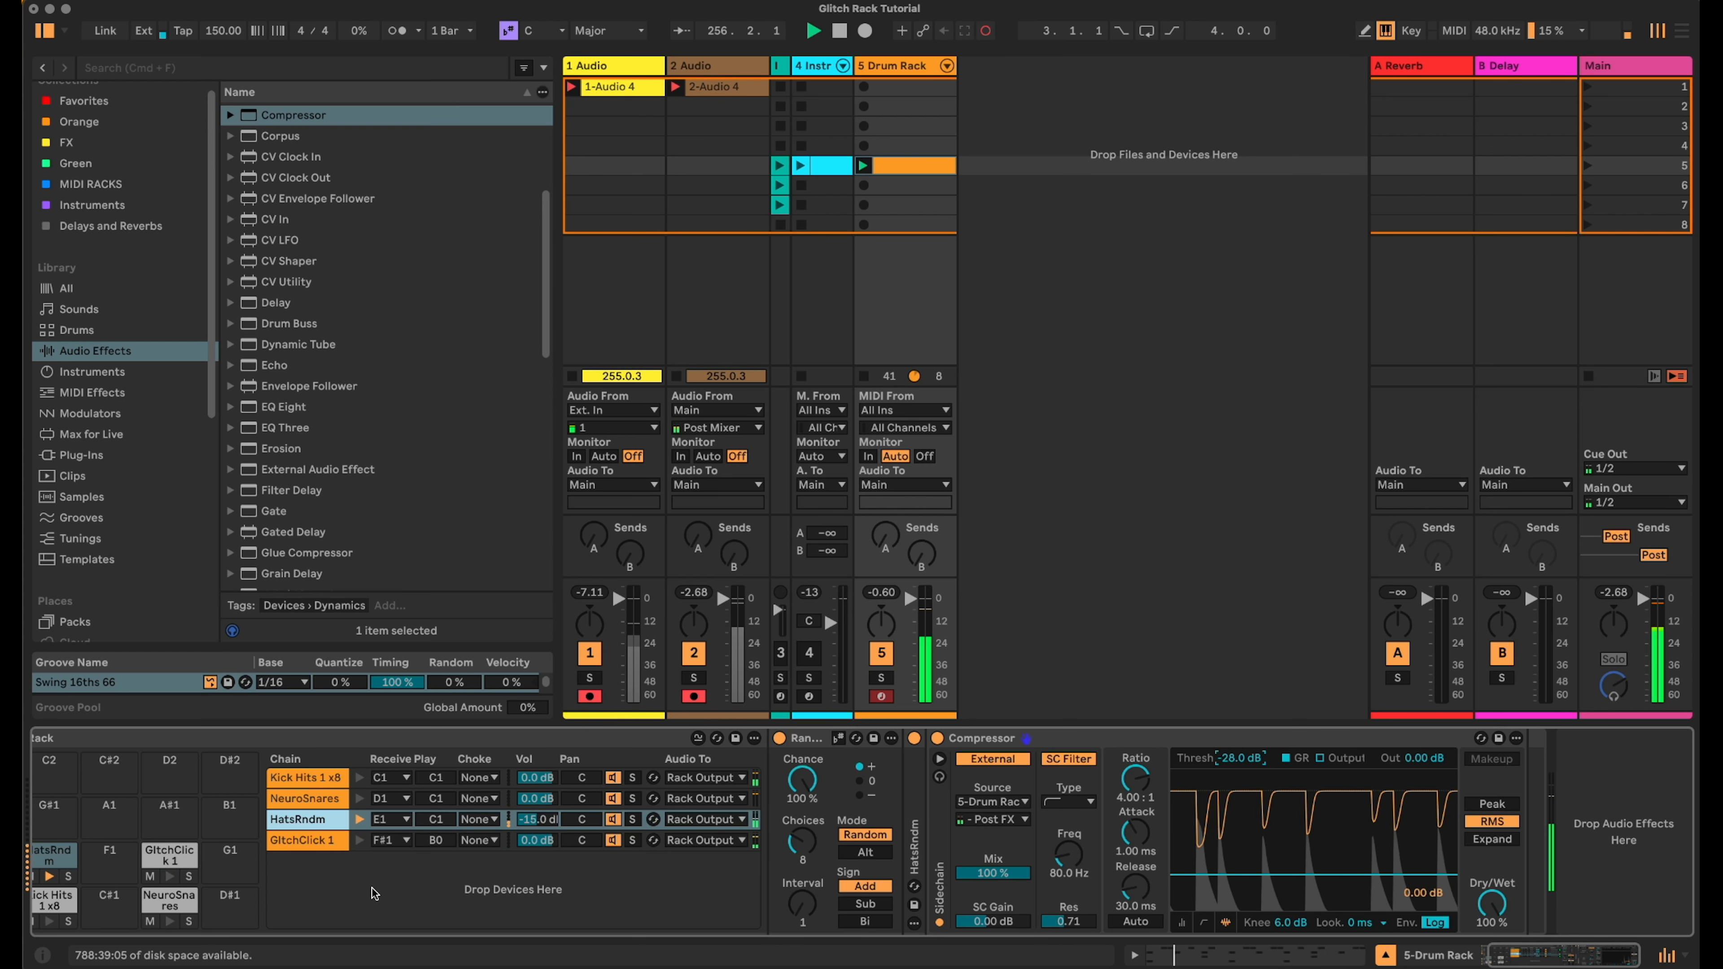
- Add the OTT multiband dynamics preset to the GlitchClick 1 chain after its Random effect
left_click(301, 845)
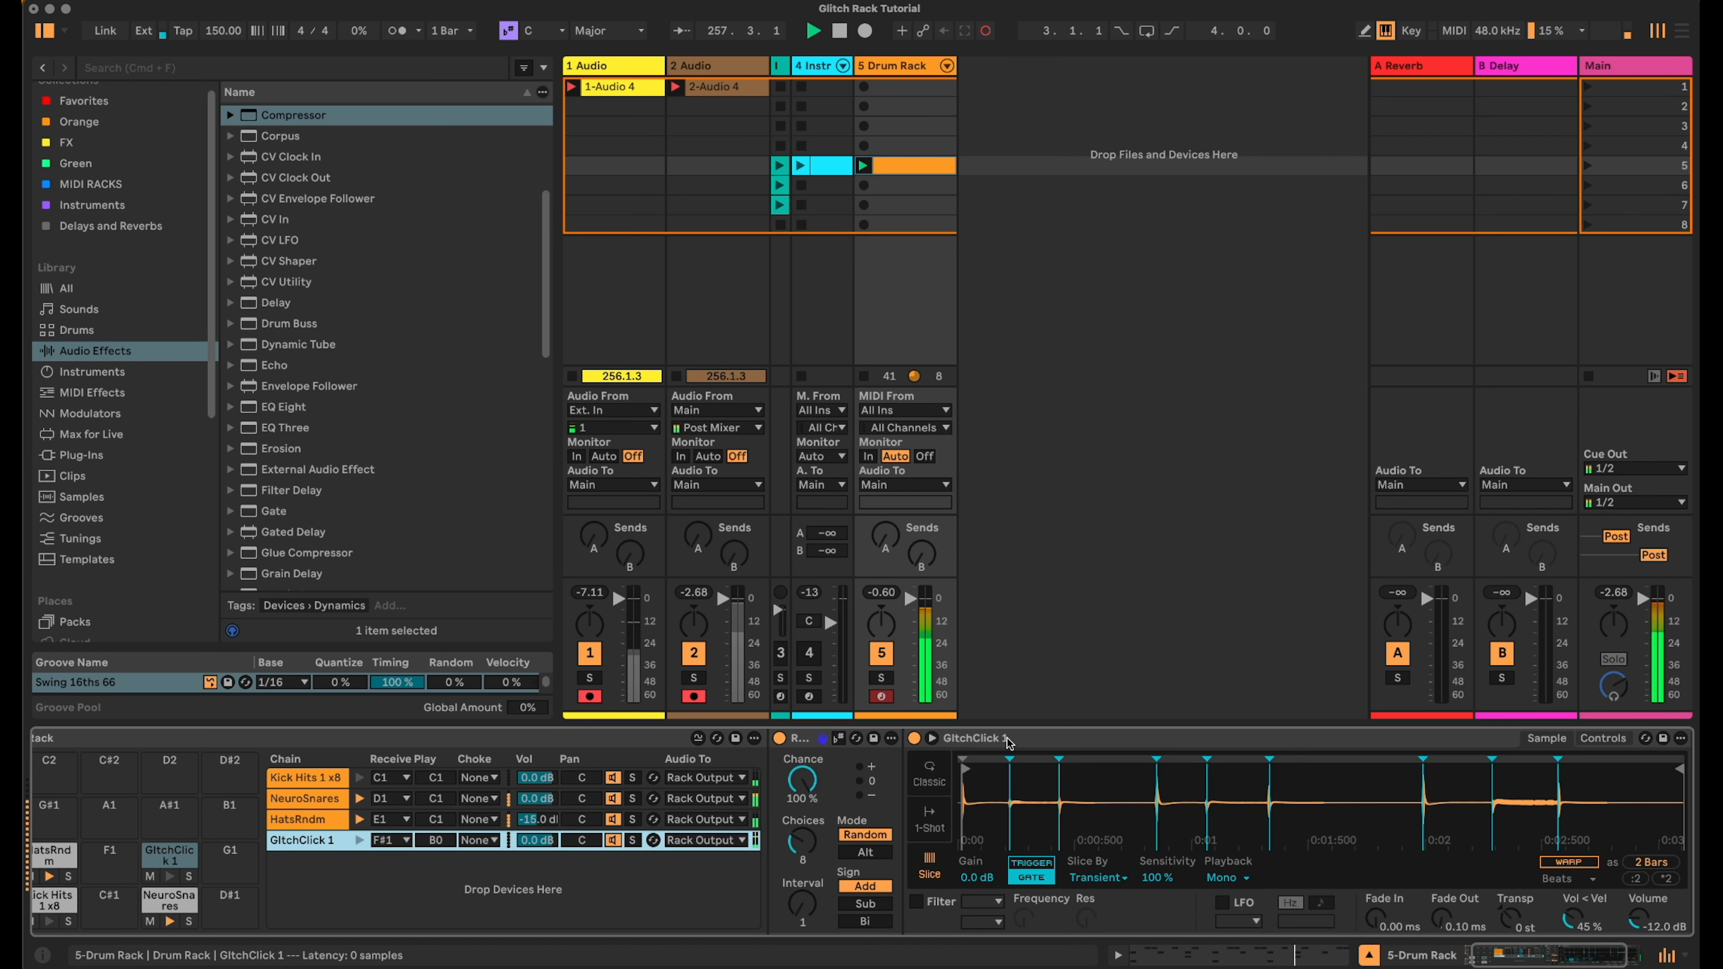
double_click(1011, 740)
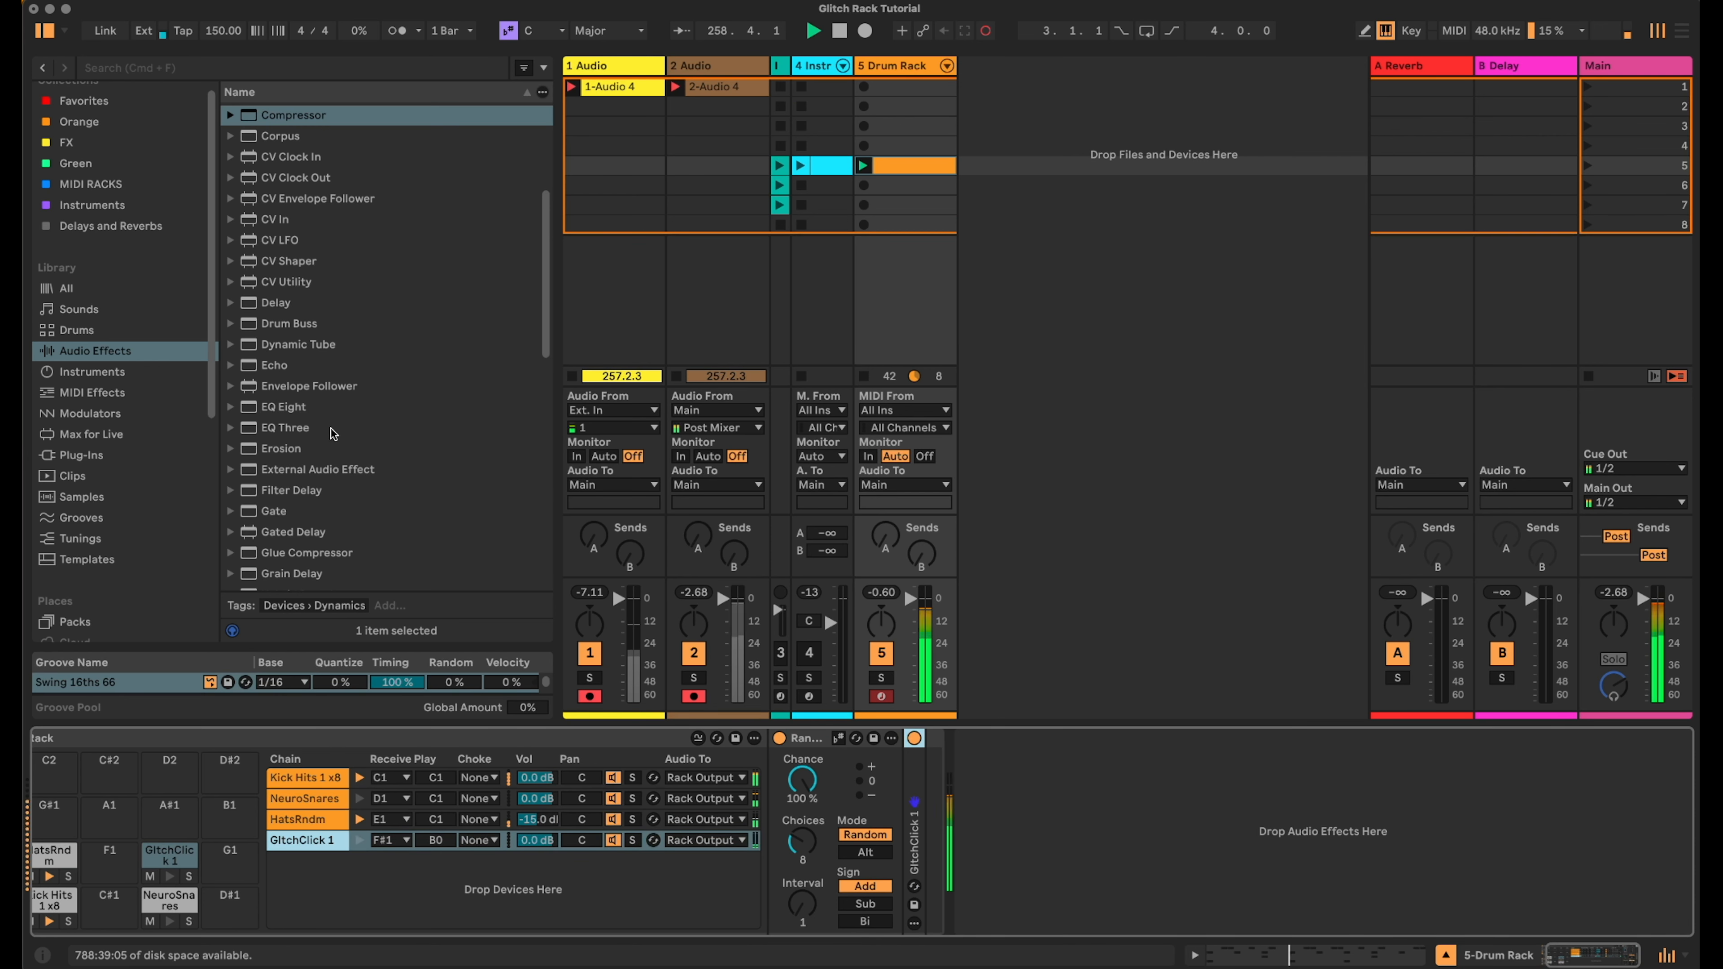
scroll(241, 490, "down", 5)
left_click(237, 490)
scroll(238, 490, "down", 3)
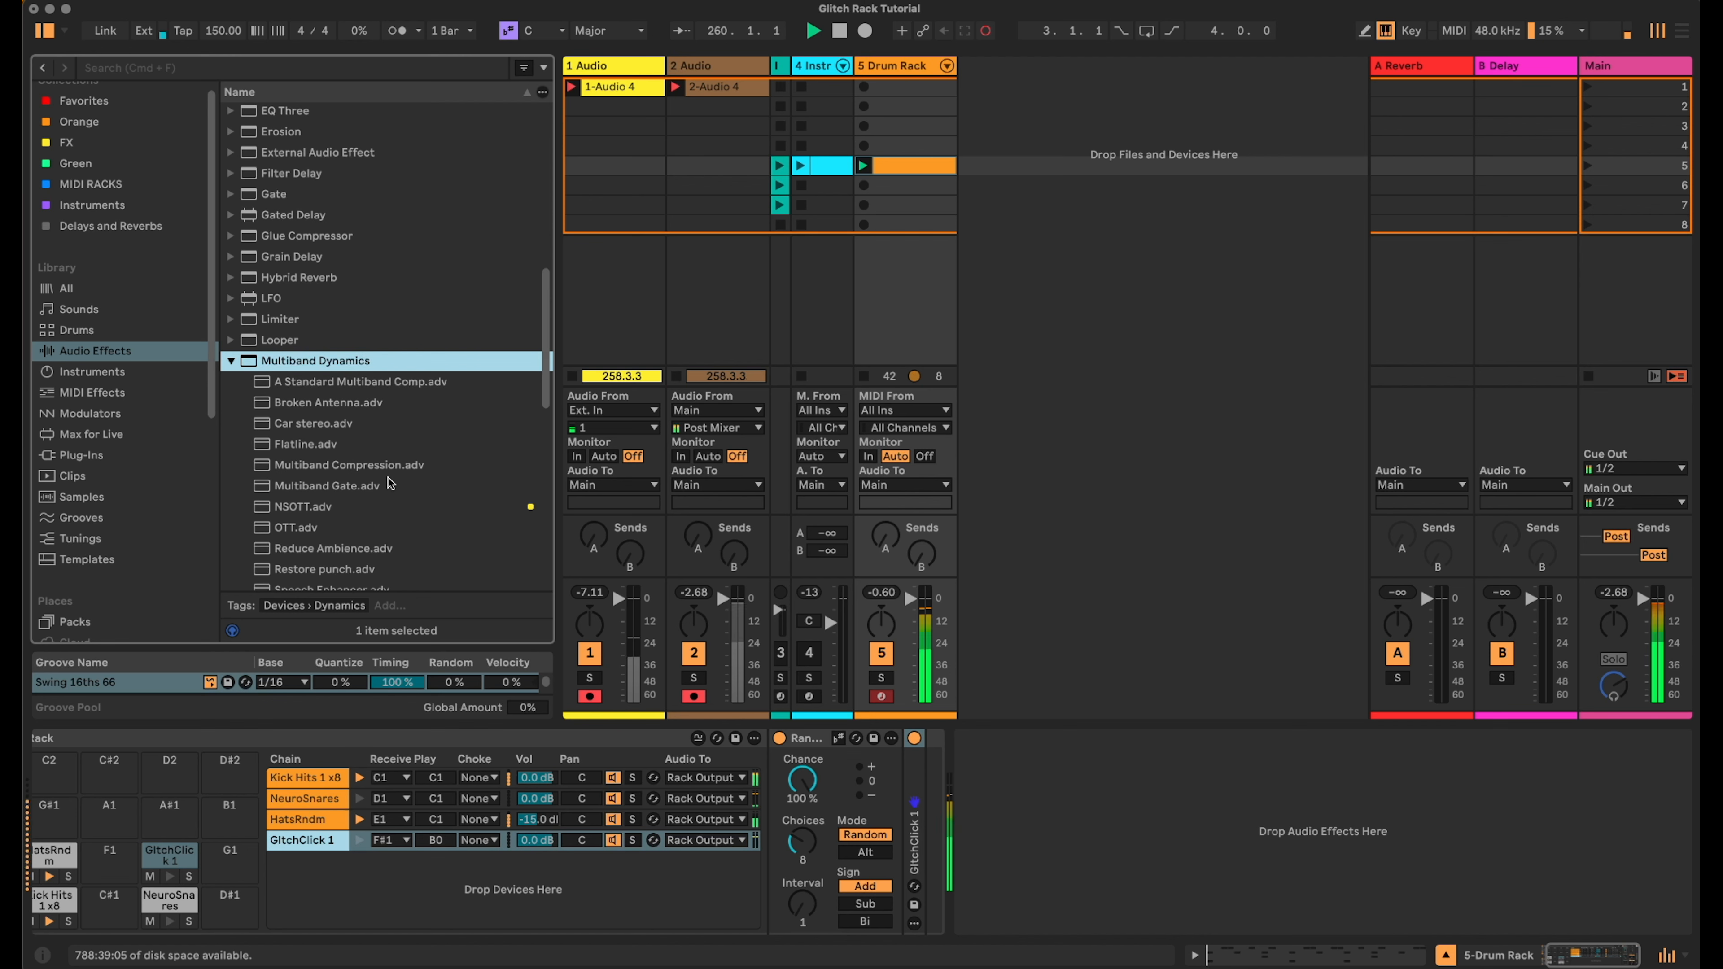
left_click_drag(295, 528, 921, 803)
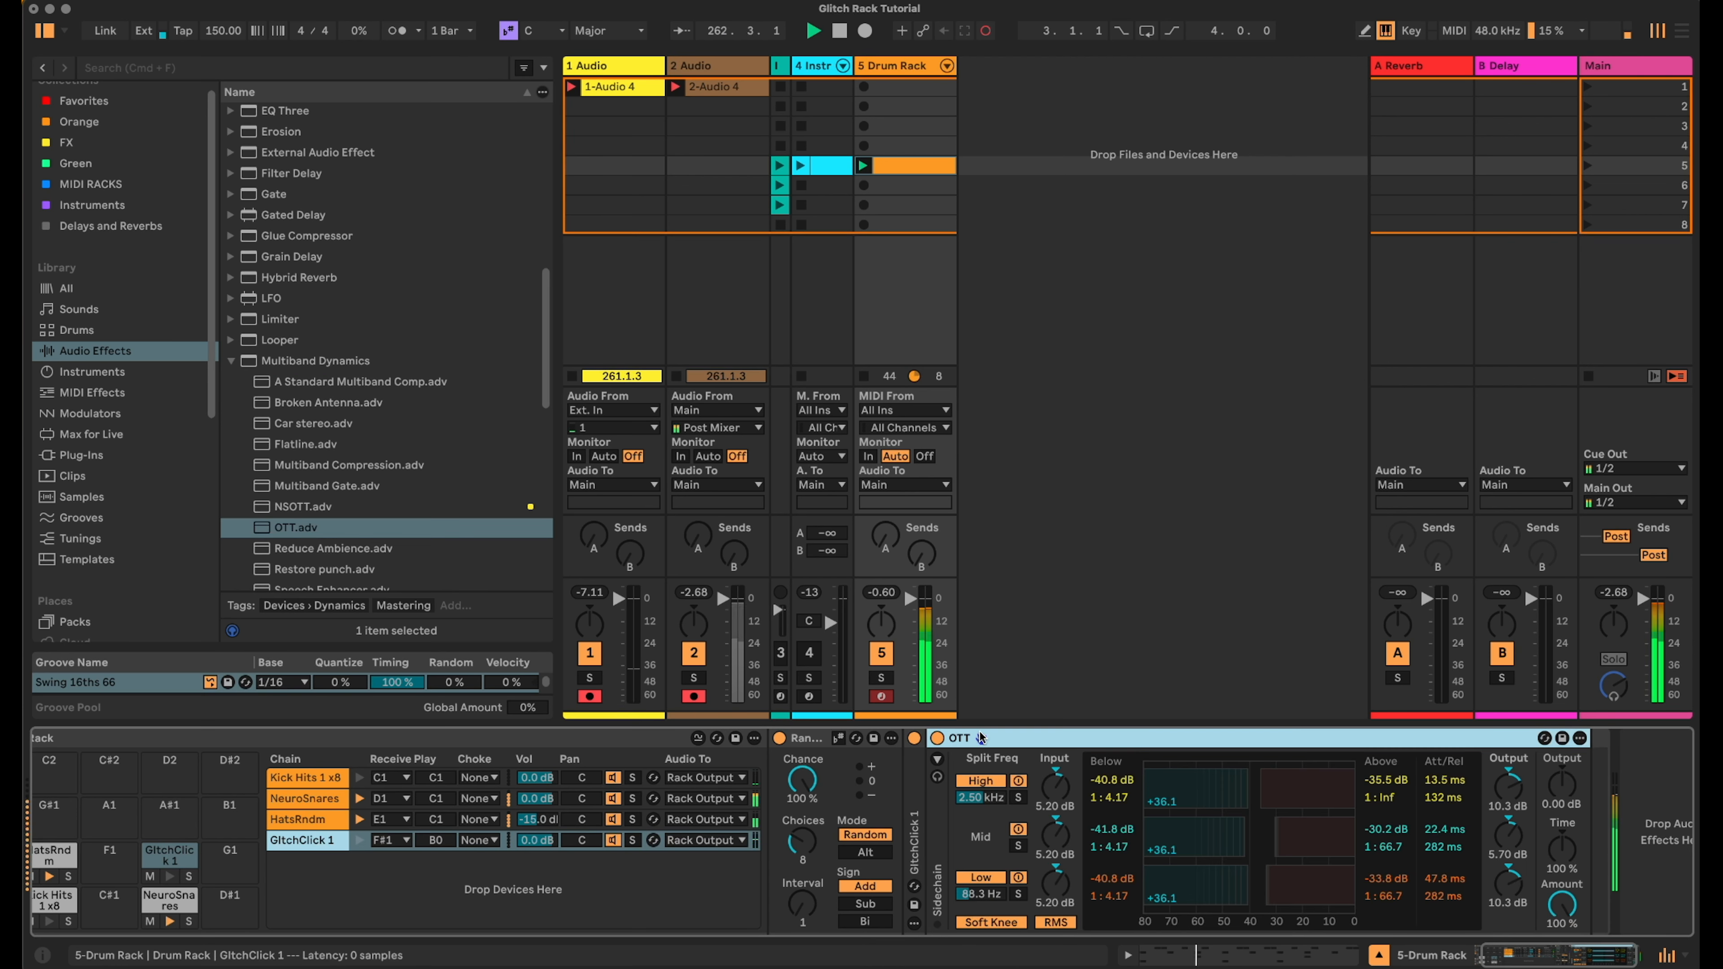
double_click(972, 738)
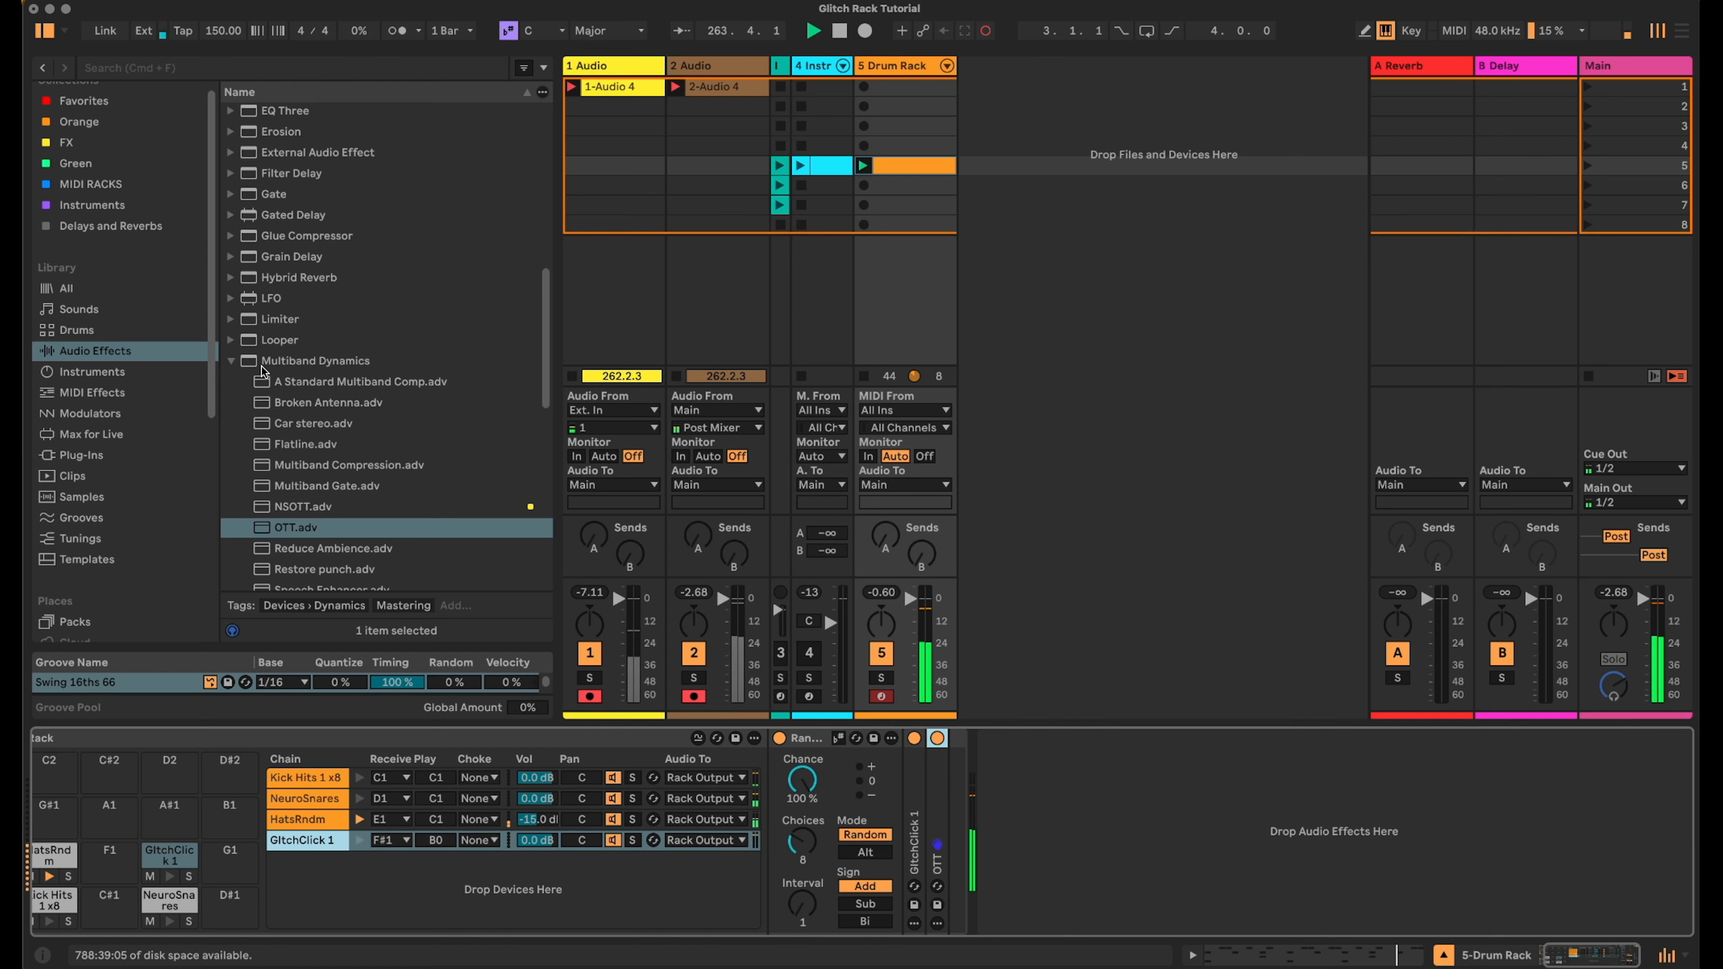
- Add a Compressor after OTT on the GlitchClick 1 chain
left_click(230, 362)
scroll(339, 348, "up", 5)
scroll(315, 261, "up", 2)
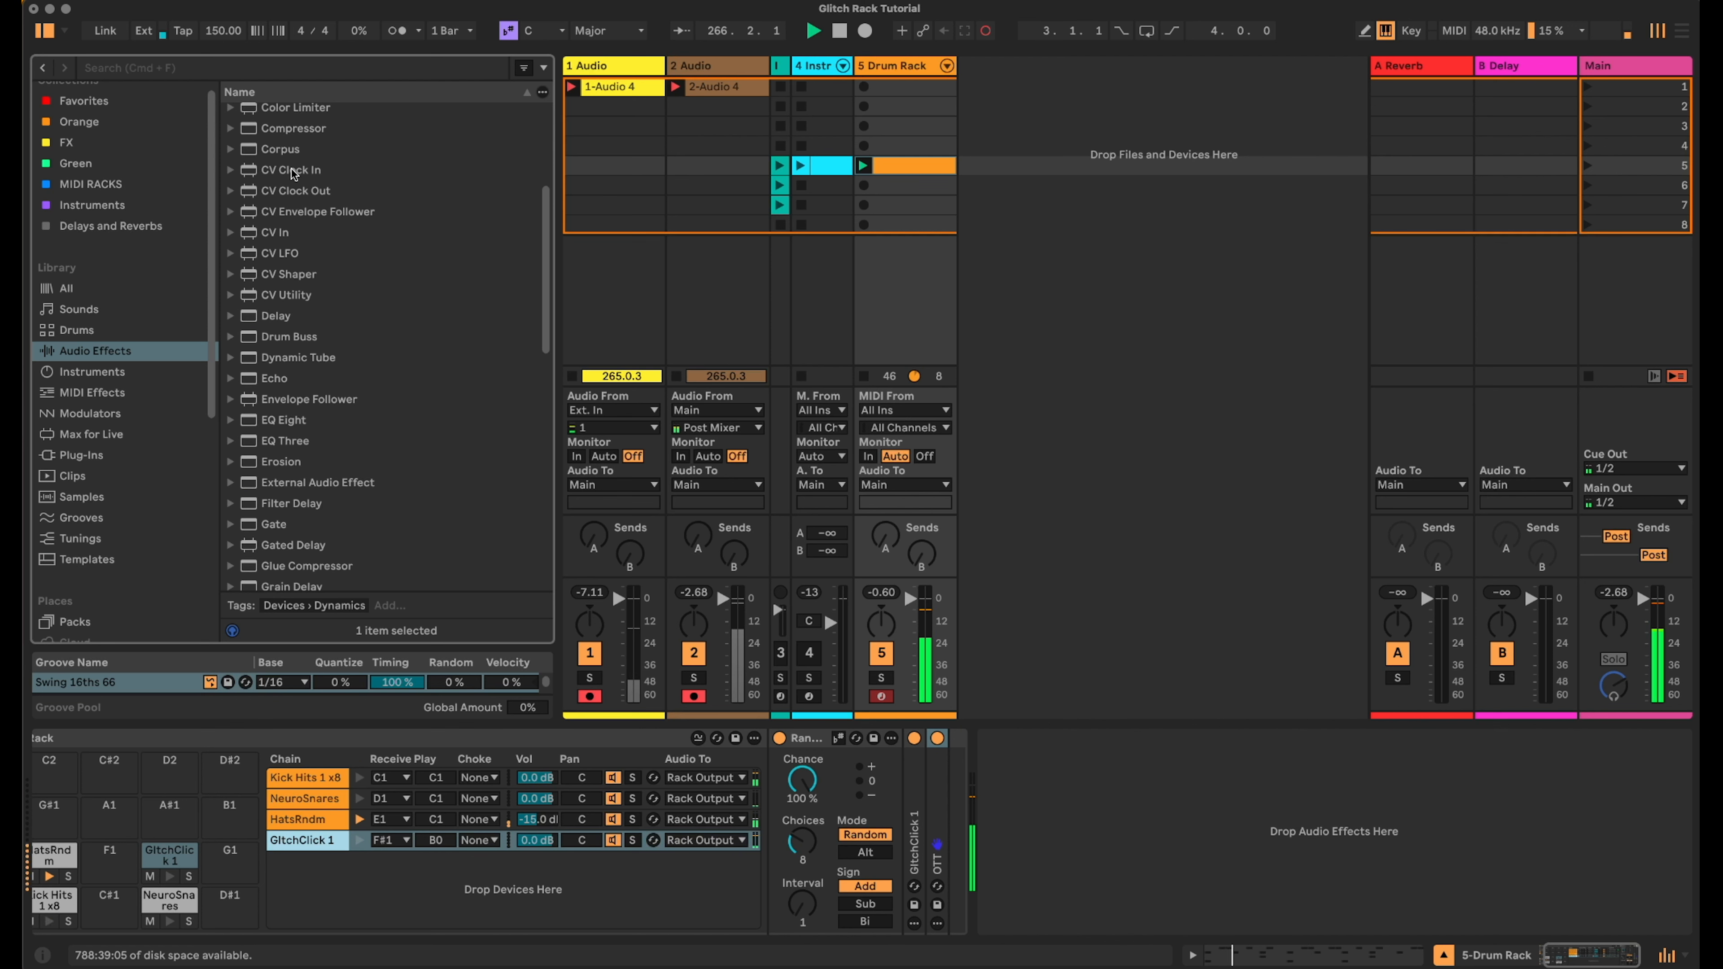
left_click_drag(272, 129, 949, 806)
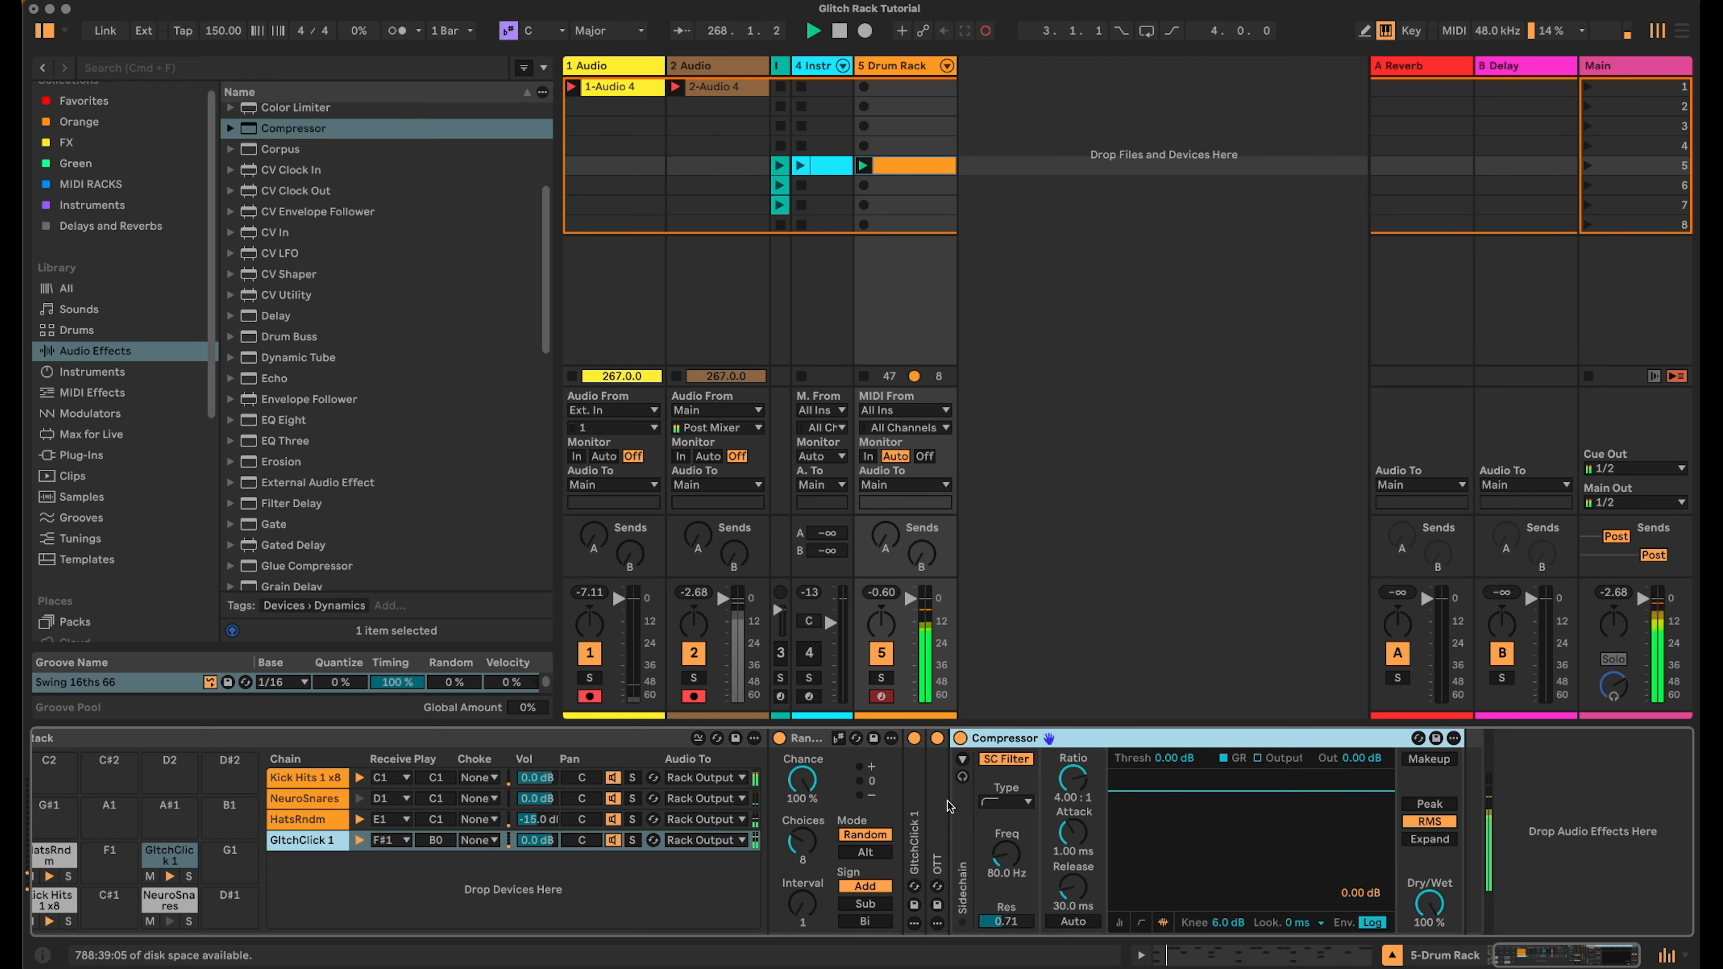
- Sidechain the GlitchClick 1 Compressor externally from 5-Drum Rack, Post FX, and set its threshold to -21.5 dB
left_click(962, 759)
left_click(1001, 763)
left_click(1016, 802)
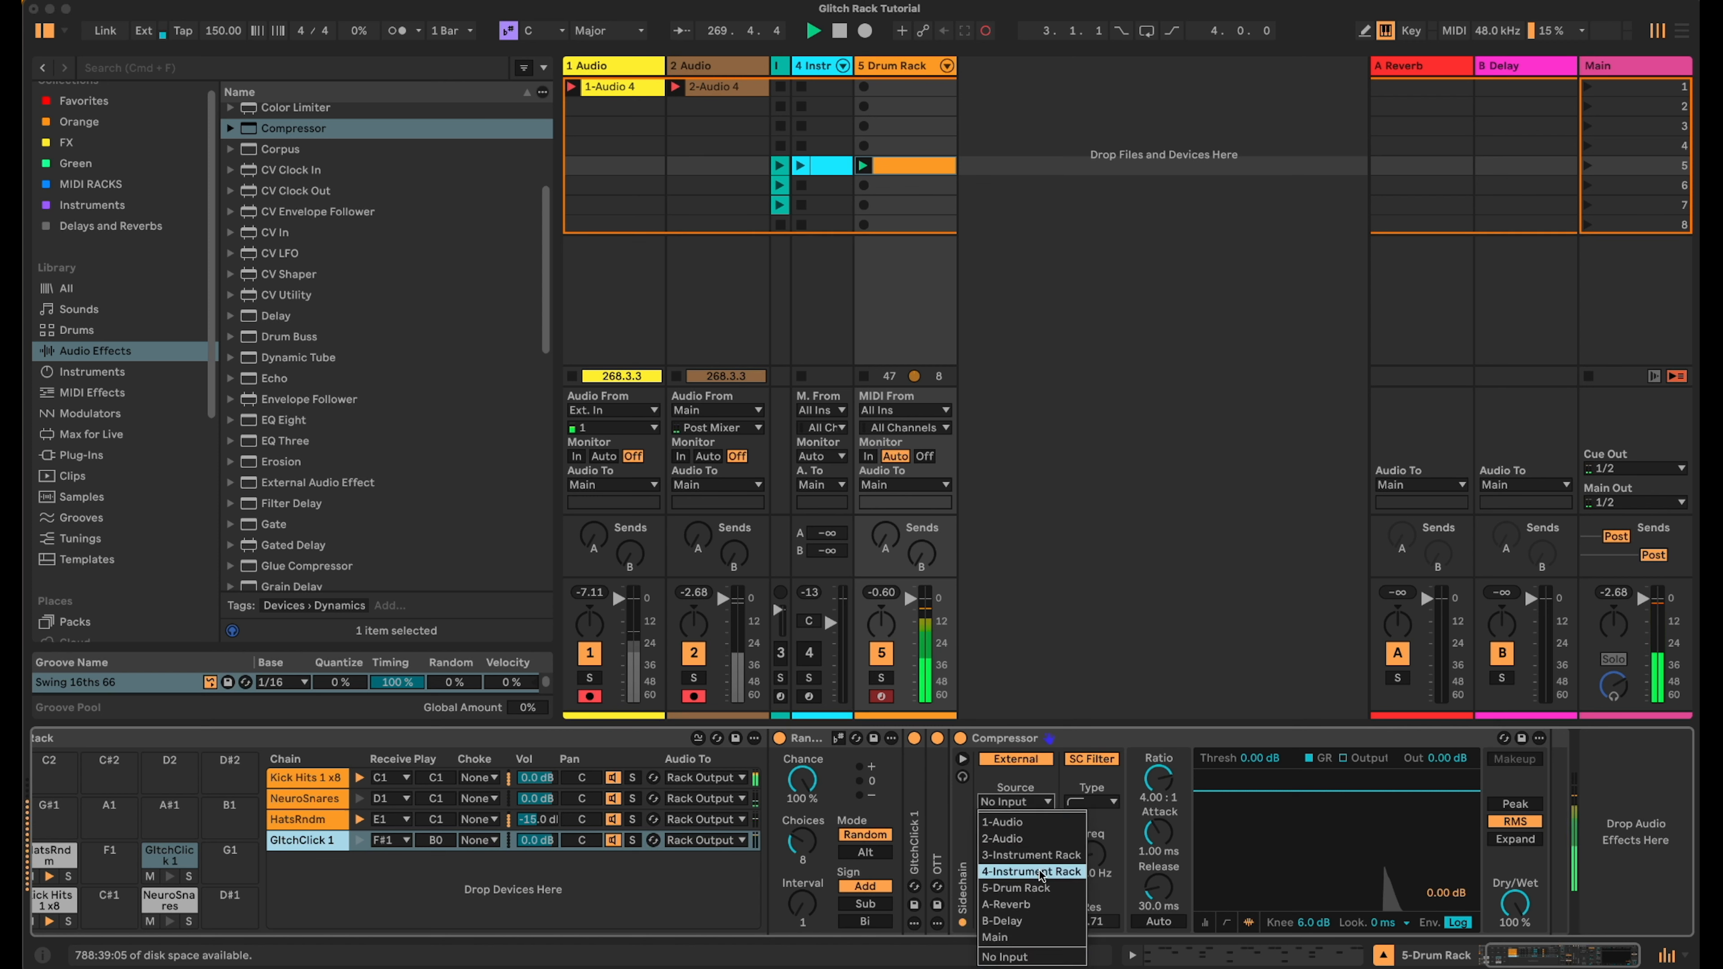
left_click(1041, 885)
left_click(1030, 822)
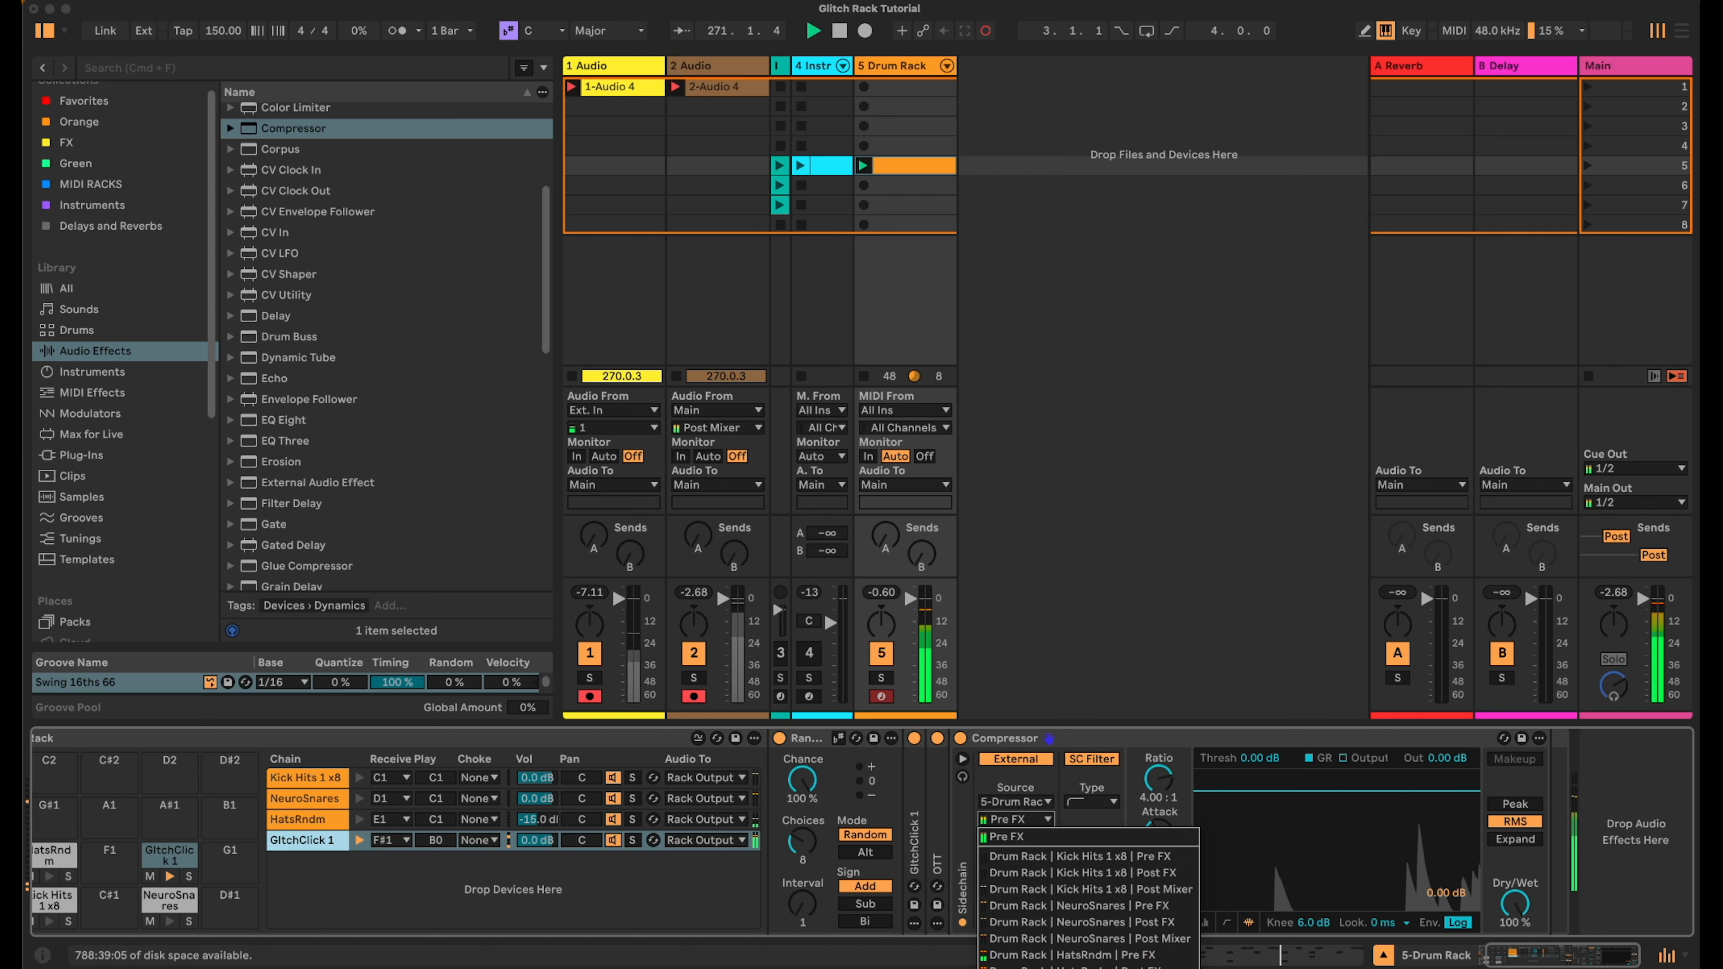
left_click(1086, 874)
left_click_drag(1257, 792, 1256, 864)
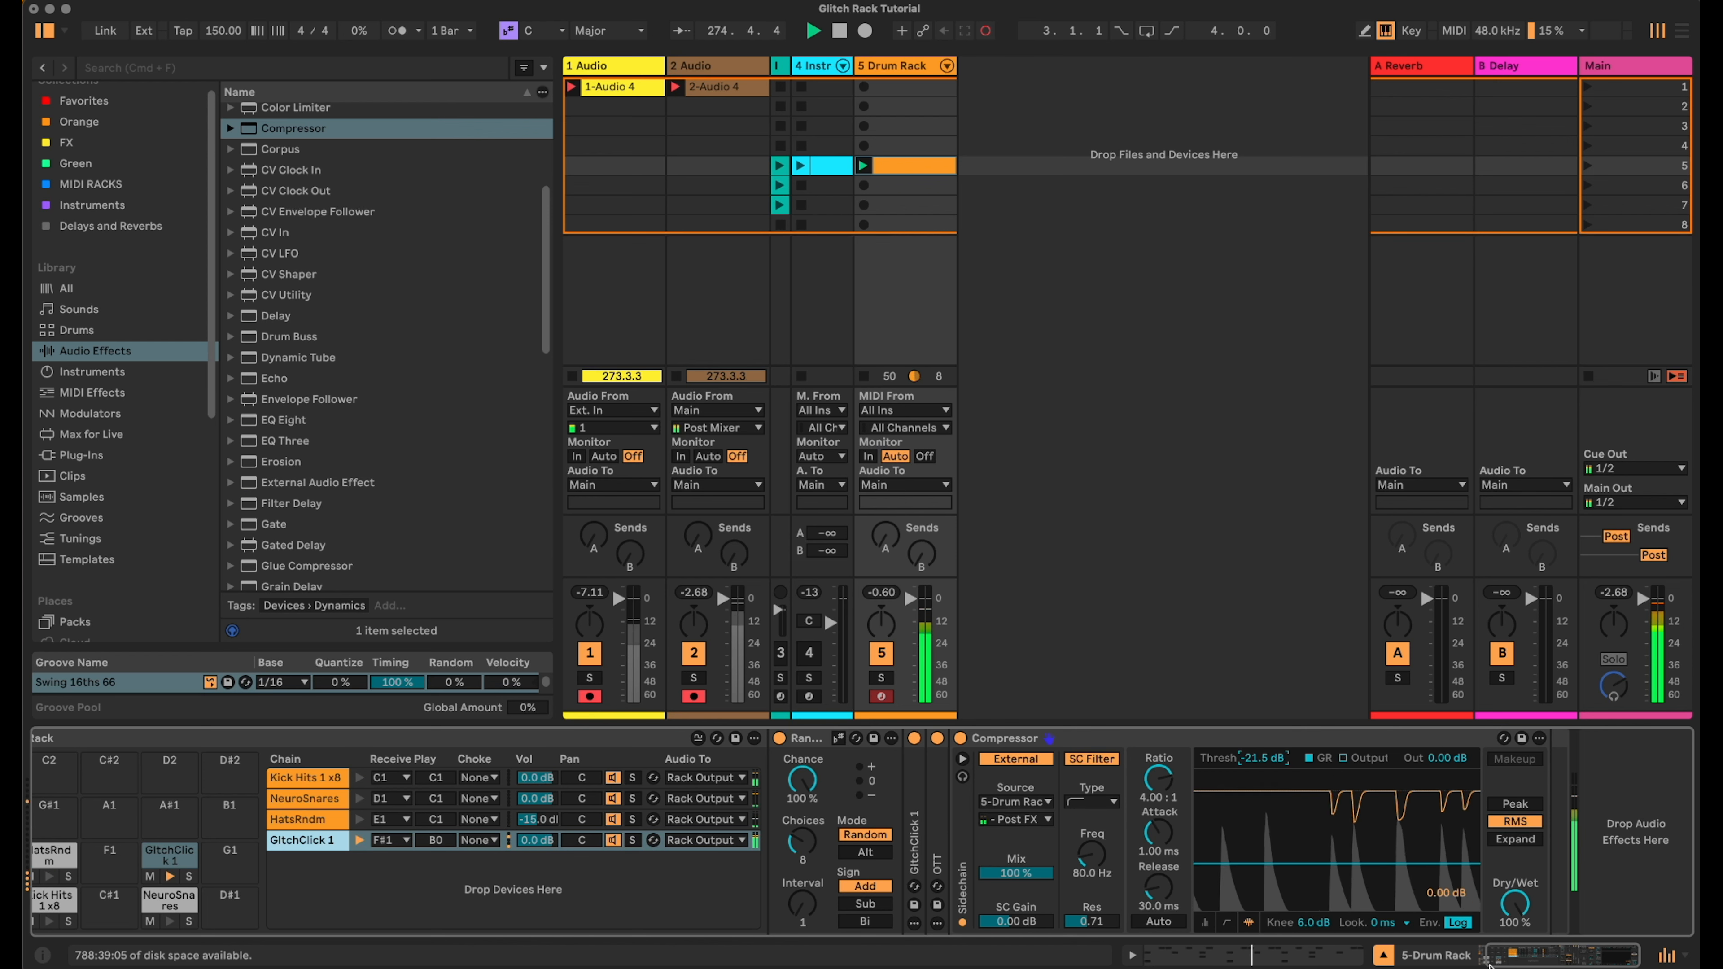
- Review each drum pad's chain and devices in the Drum Rack
scroll(611, 883, "left", 2)
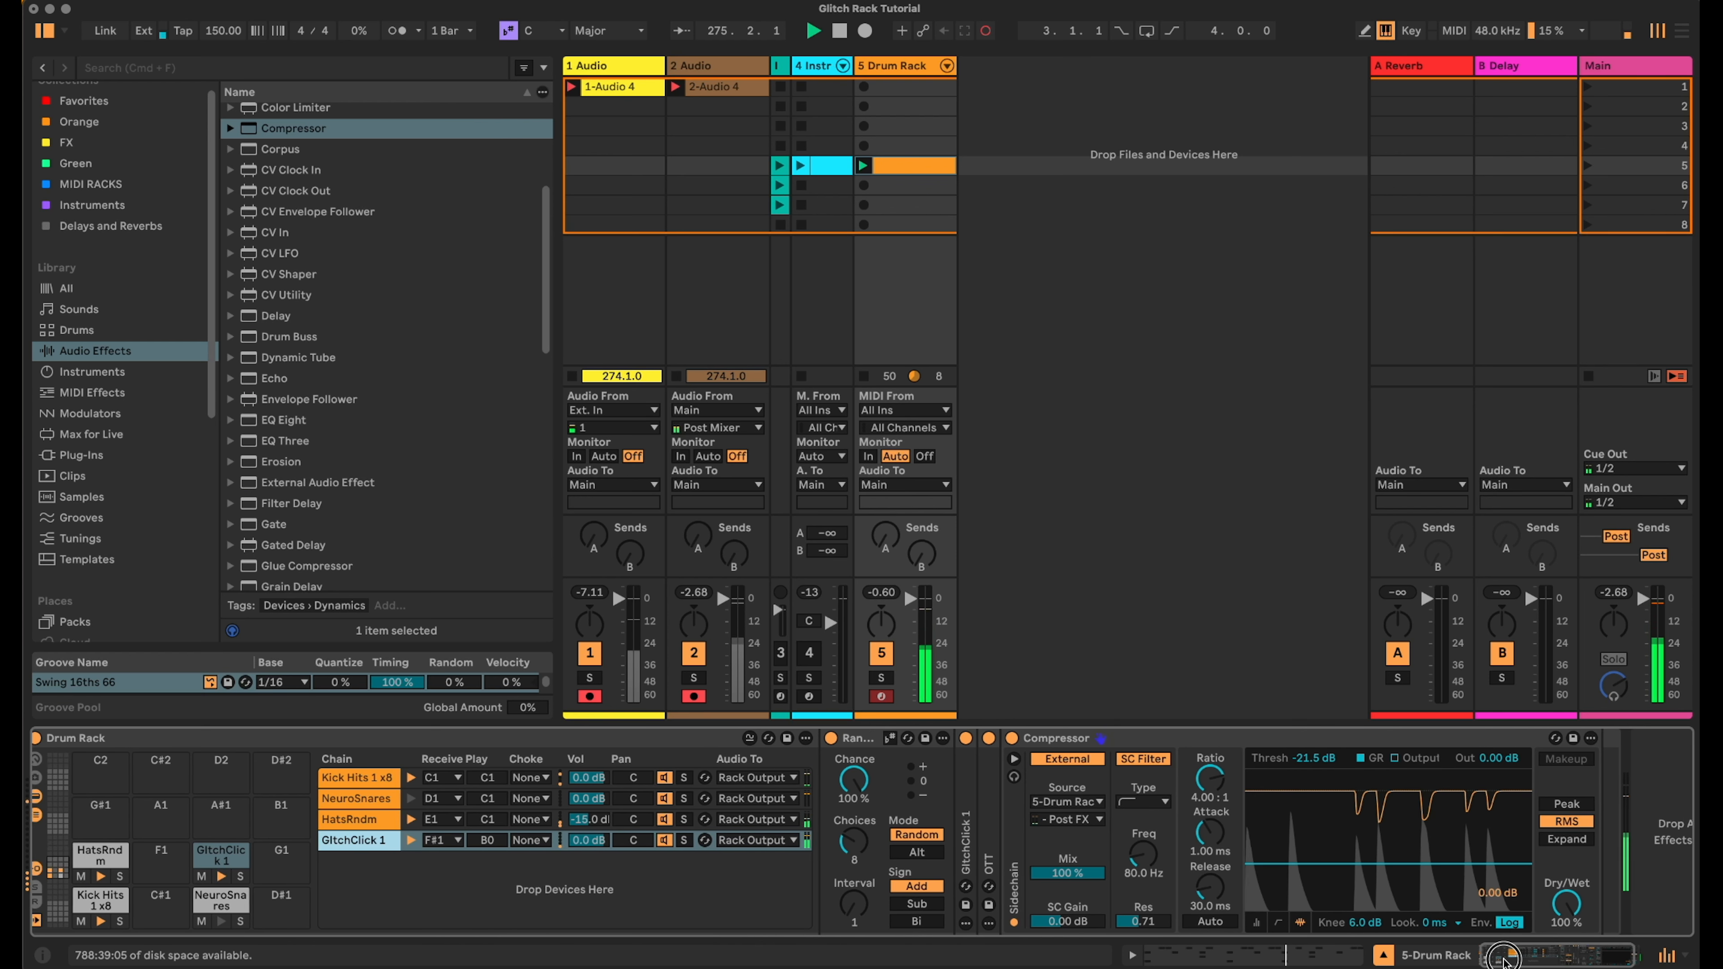
left_click(109, 901)
left_click(862, 842)
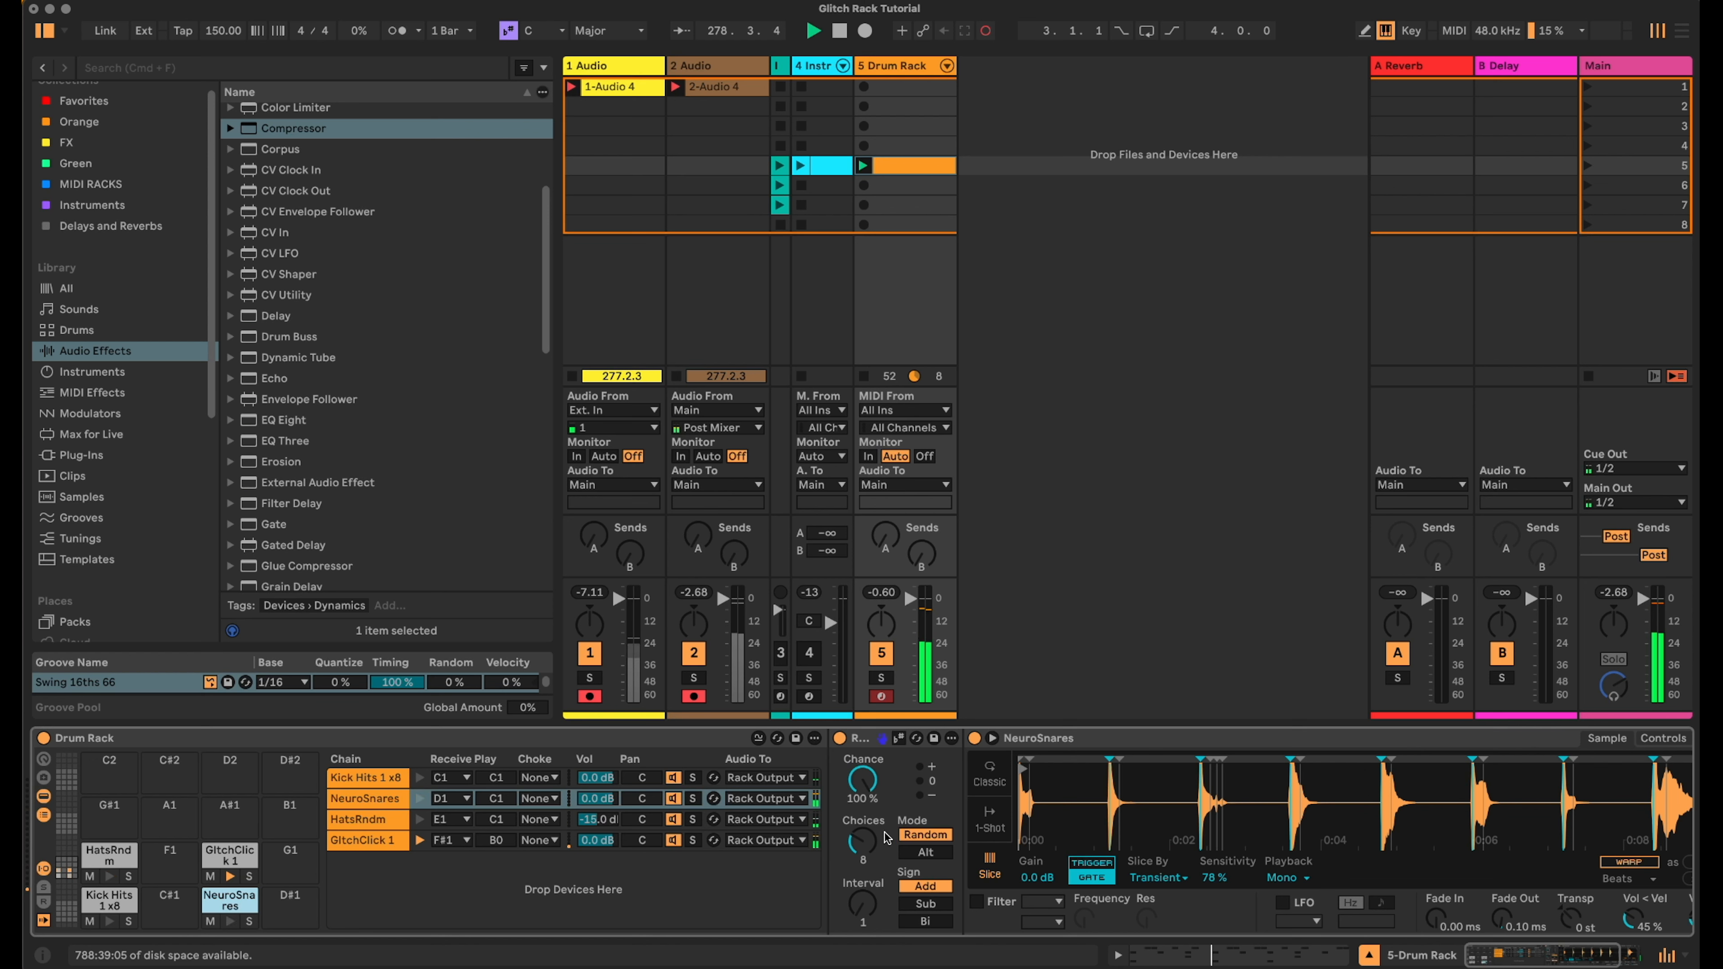
left_click(114, 857)
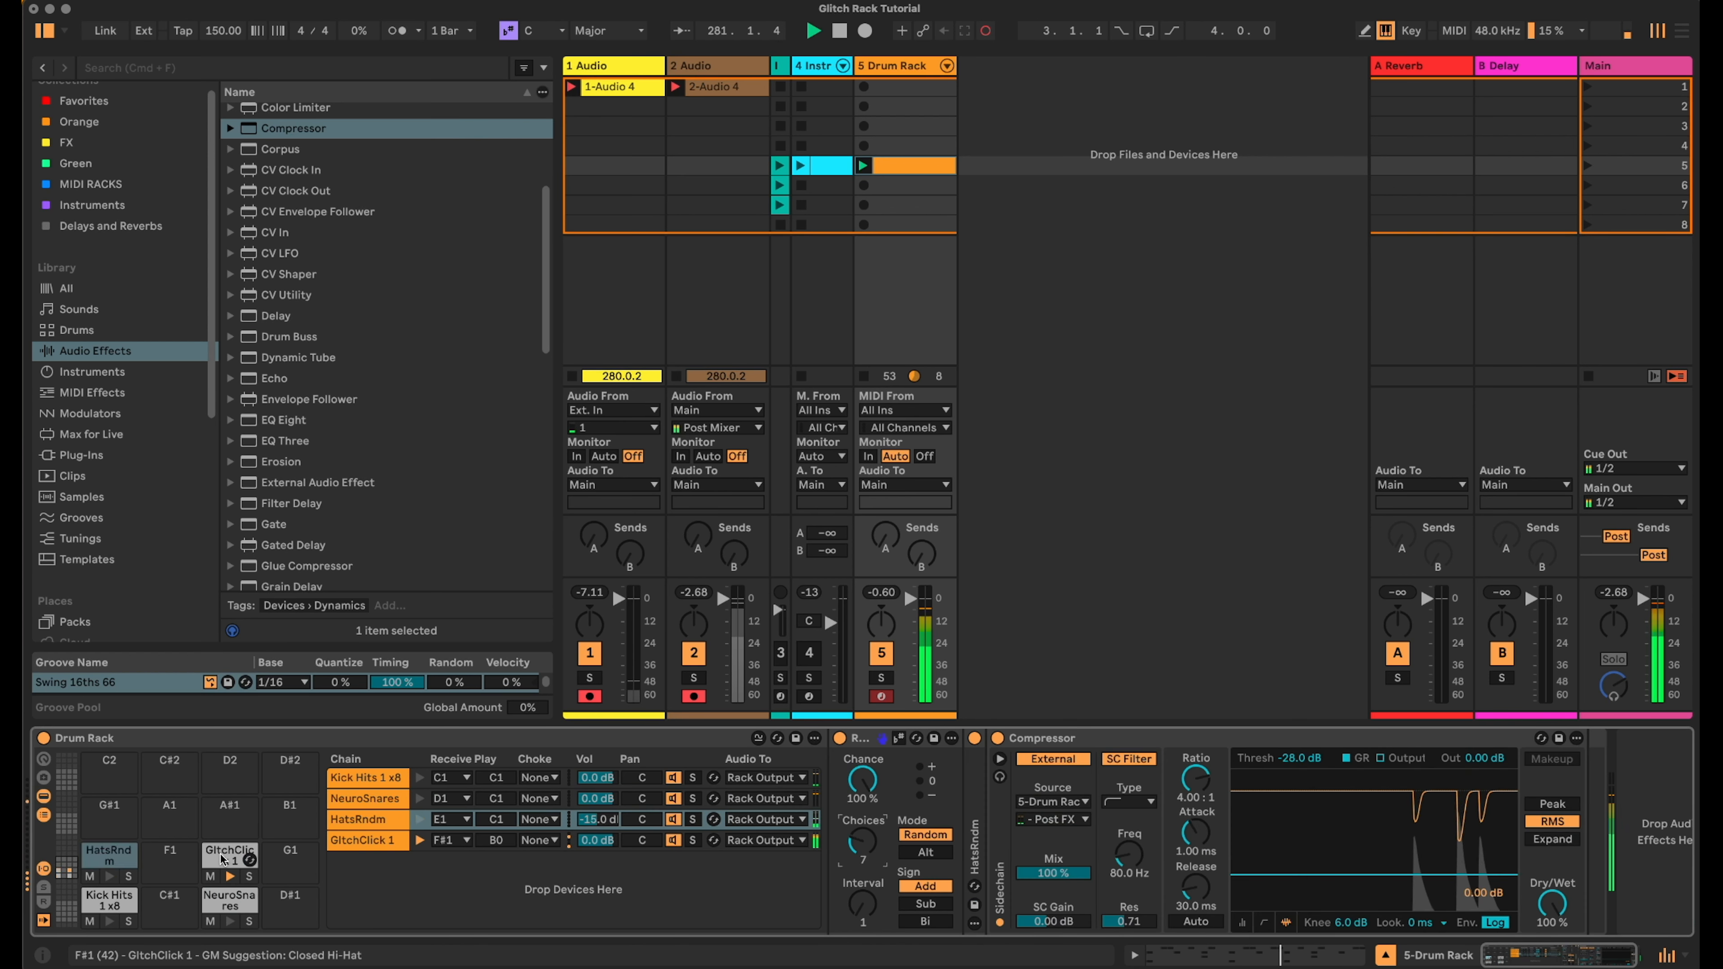
left_click(229, 854)
left_click(377, 841)
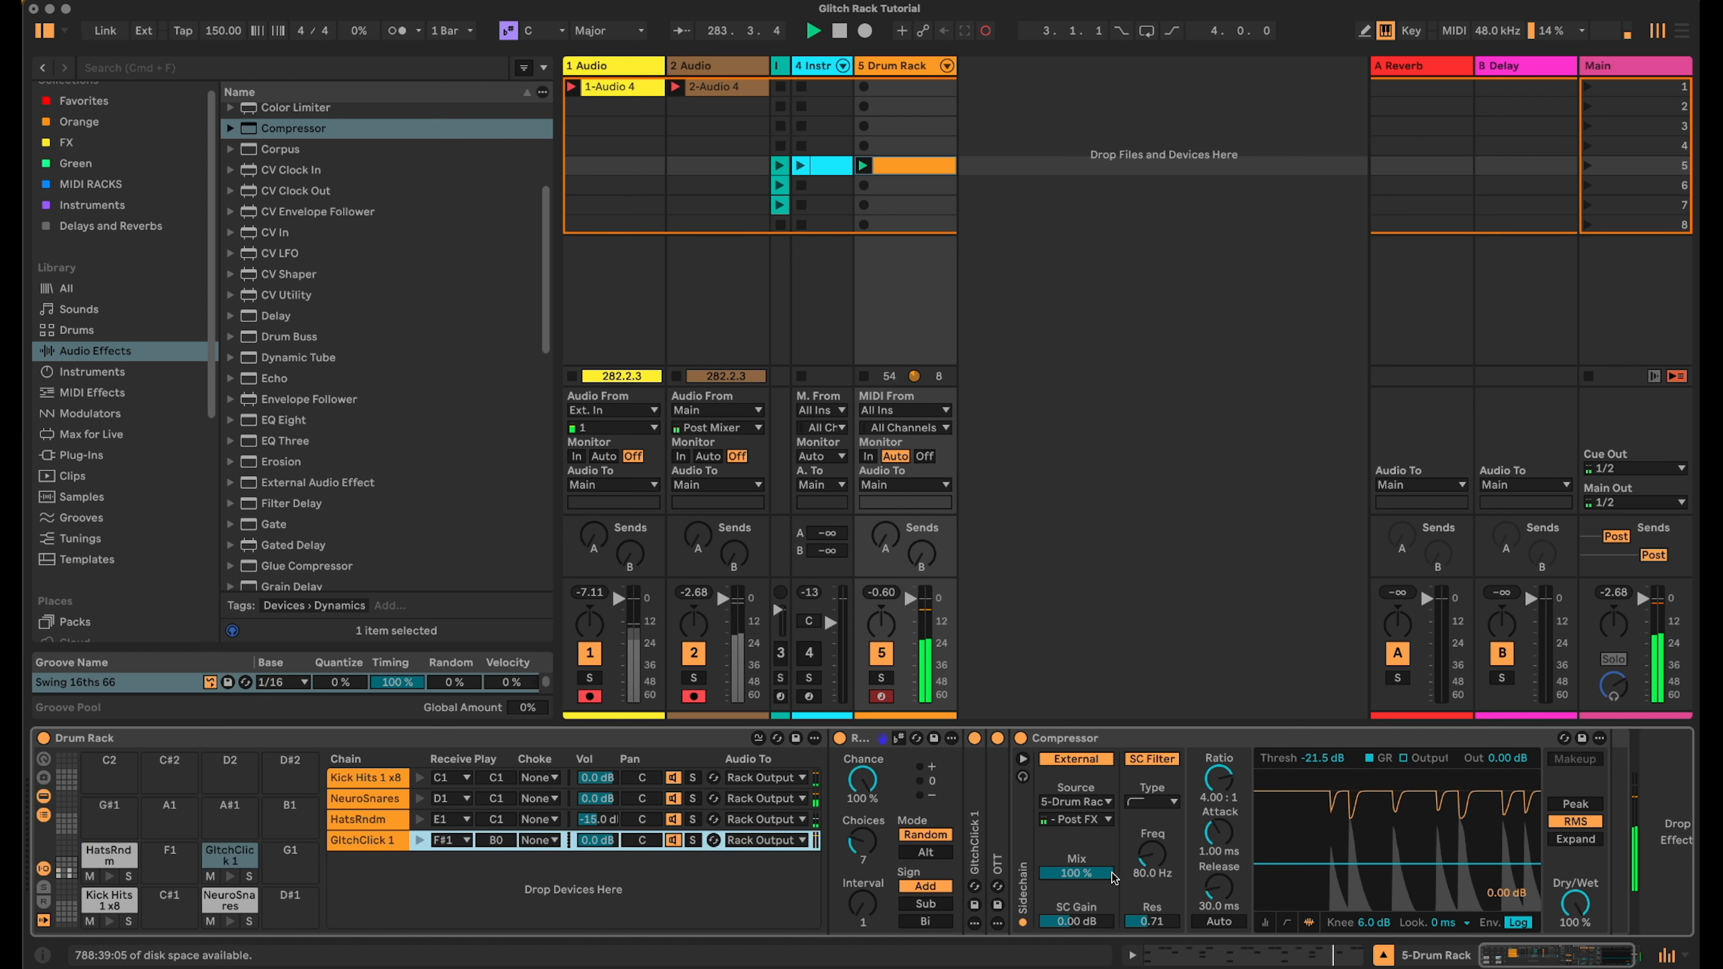
- Set the GlitchClick 1 sampler's random pan amount to 62% and collapse its devices
double_click(974, 841)
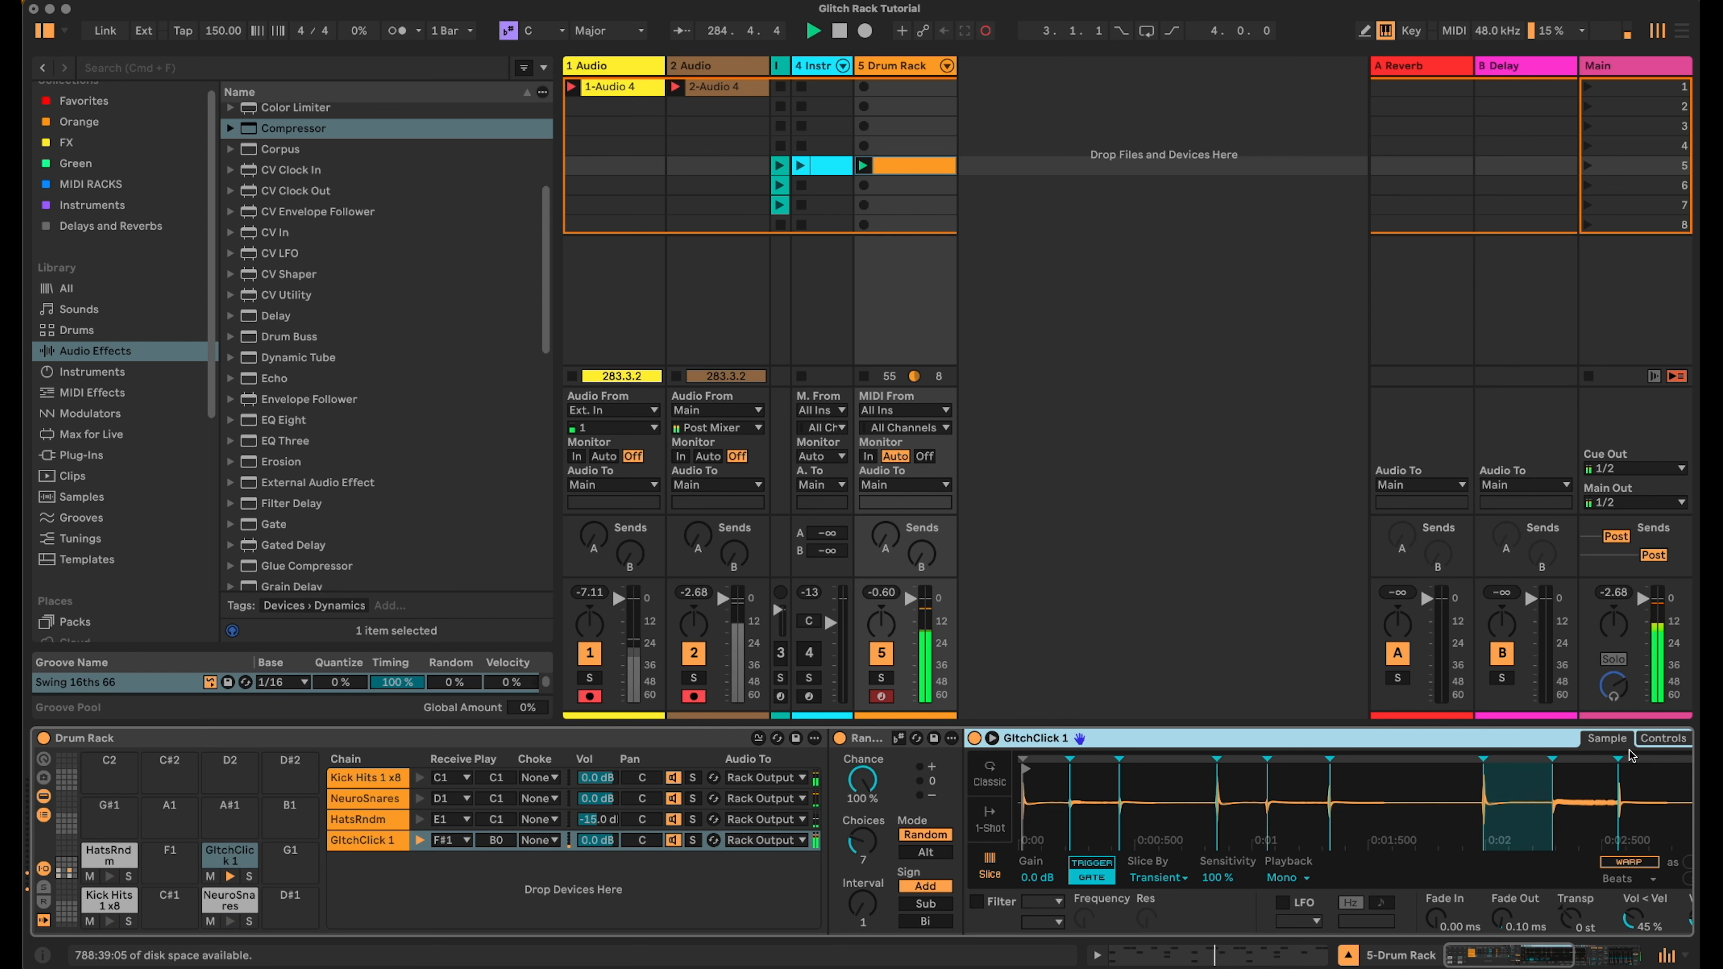
left_click(1649, 740)
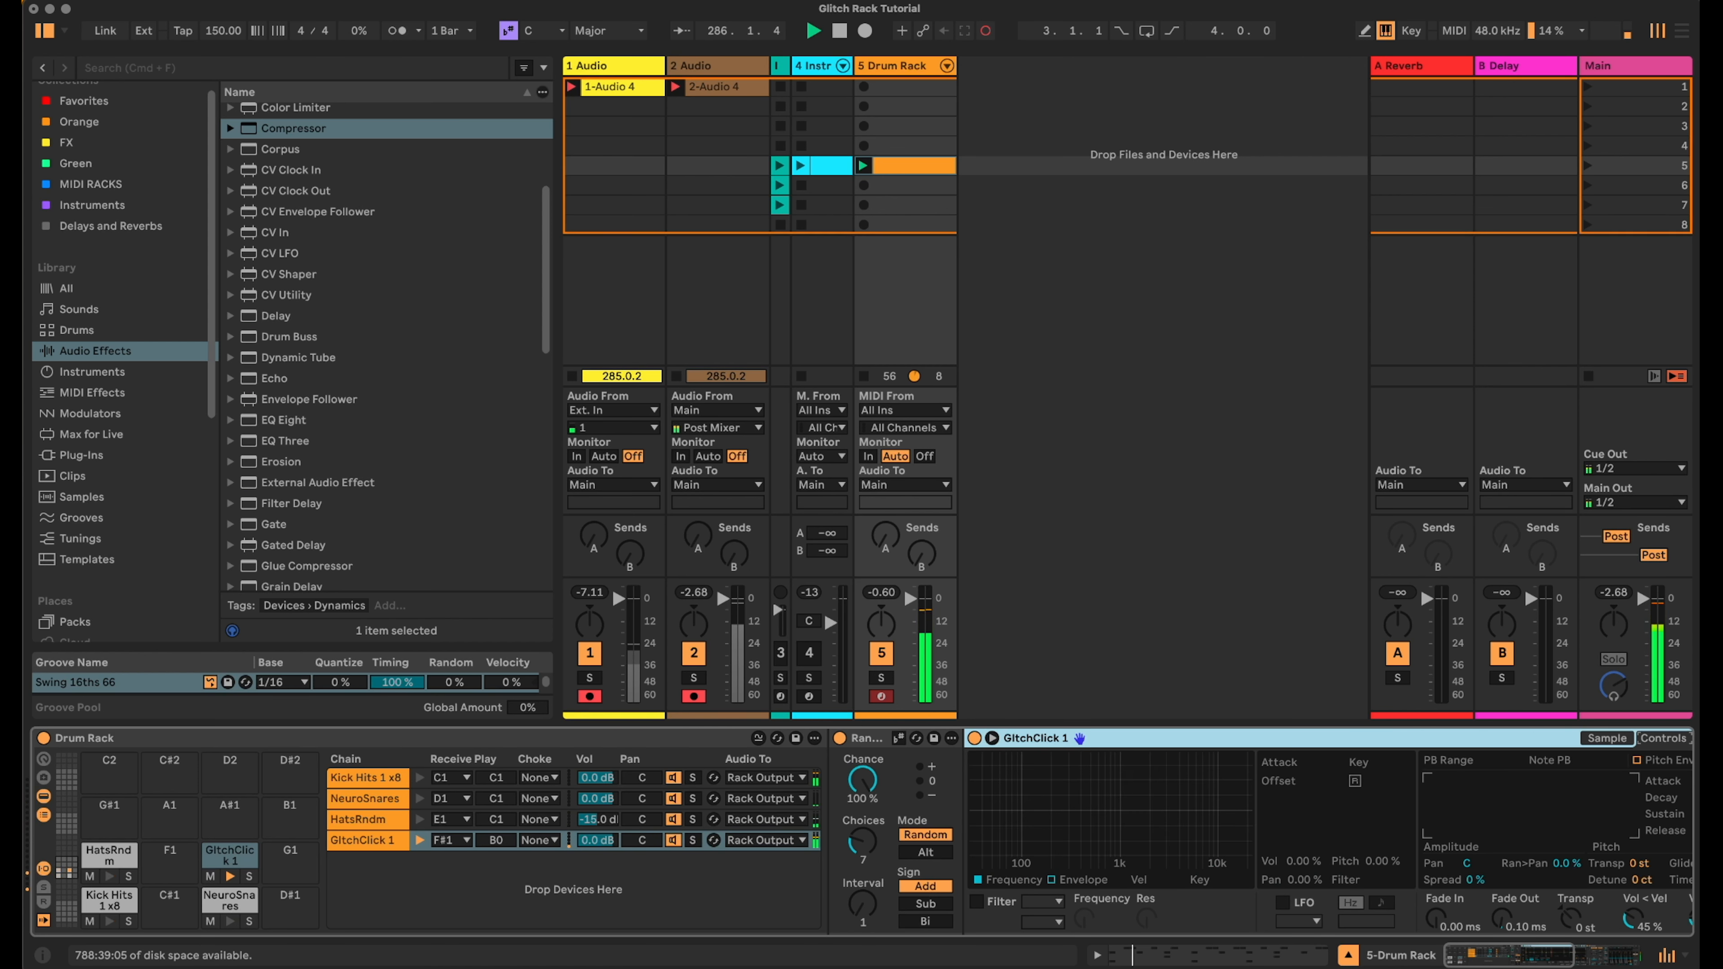
left_click_drag(1567, 864, 1567, 815)
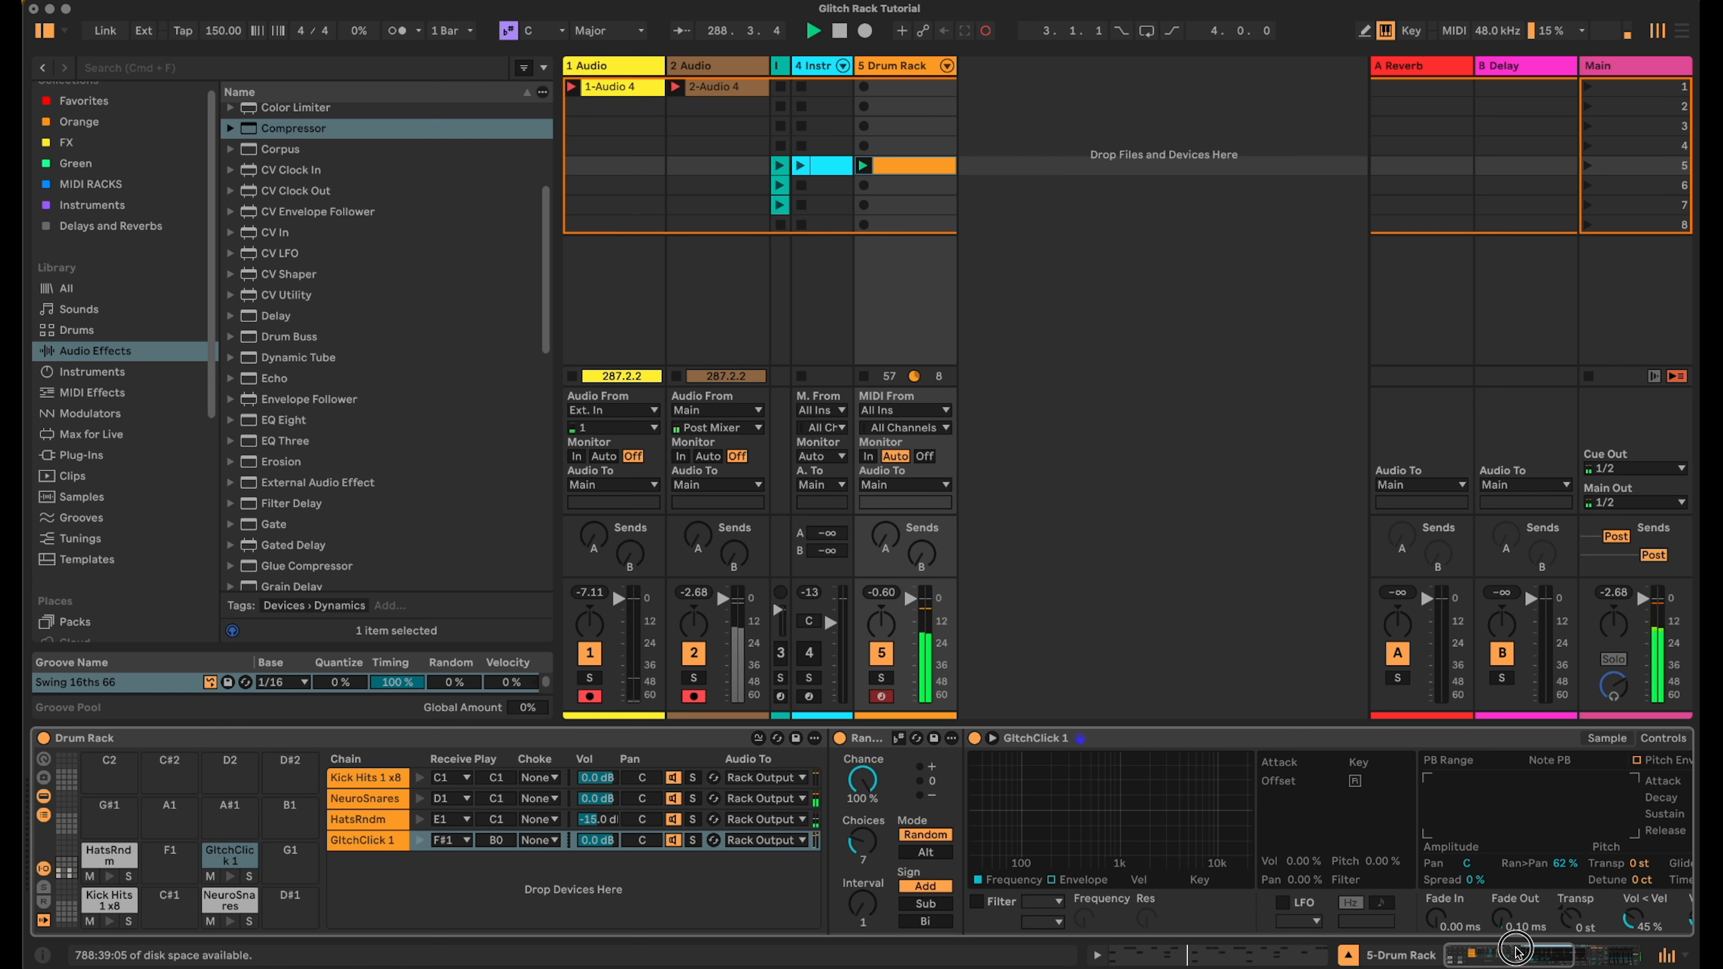
double_click(1073, 737)
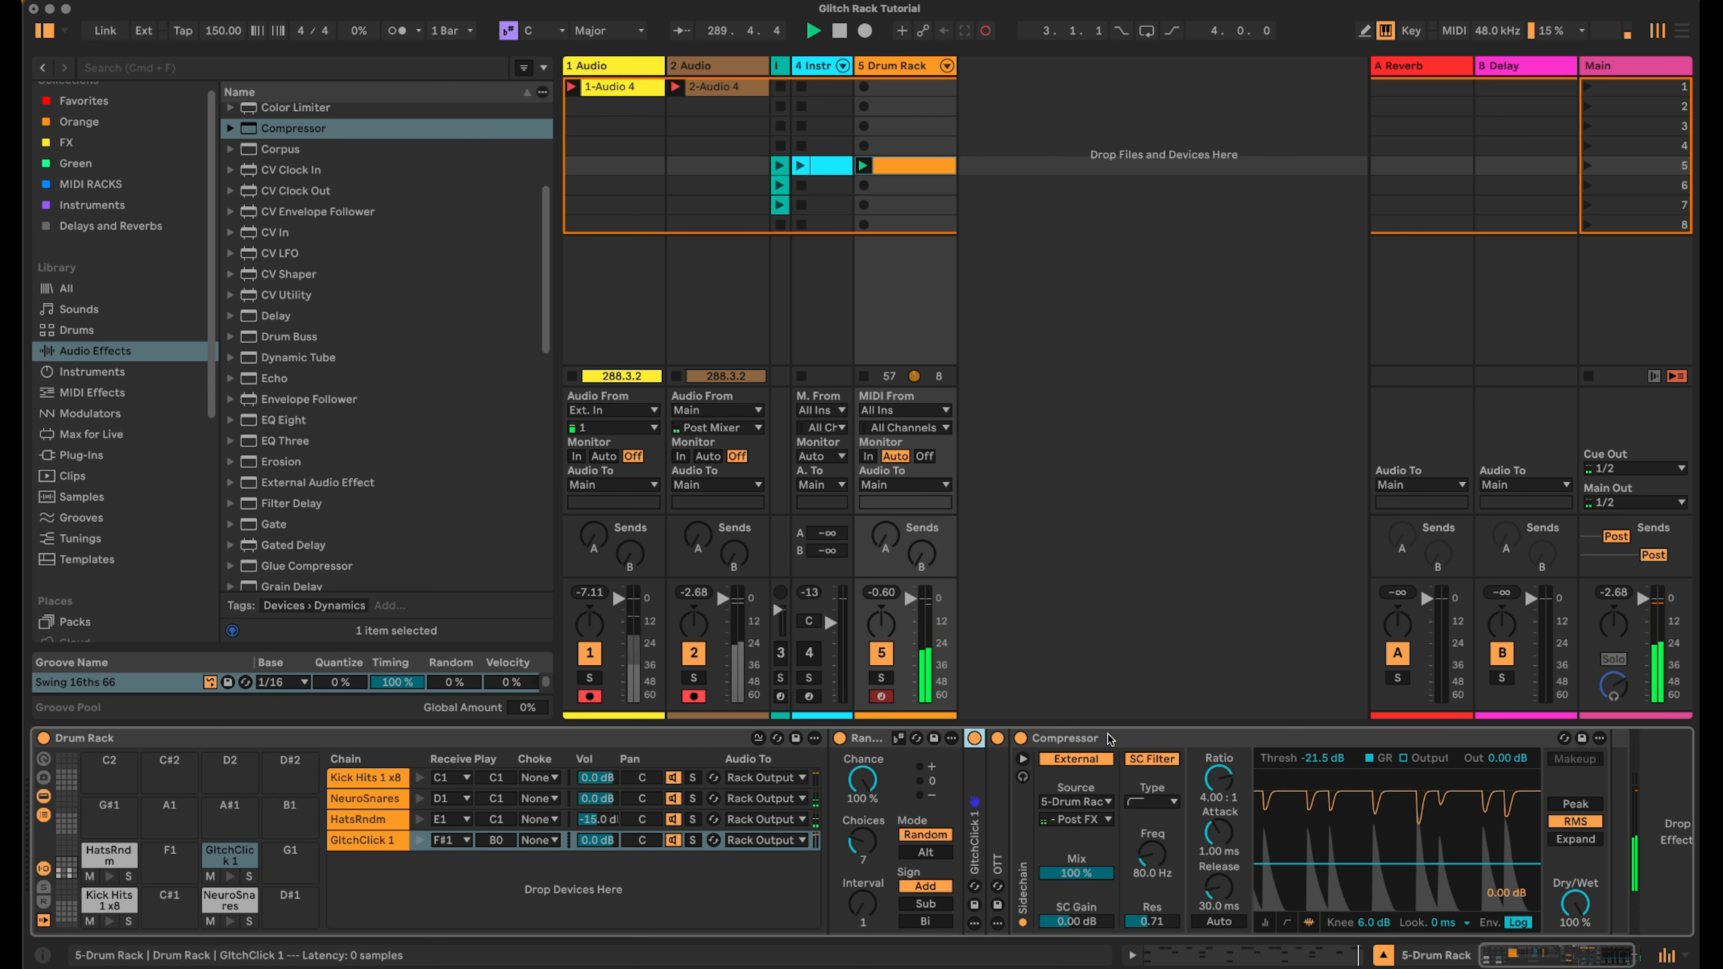
double_click(1073, 737)
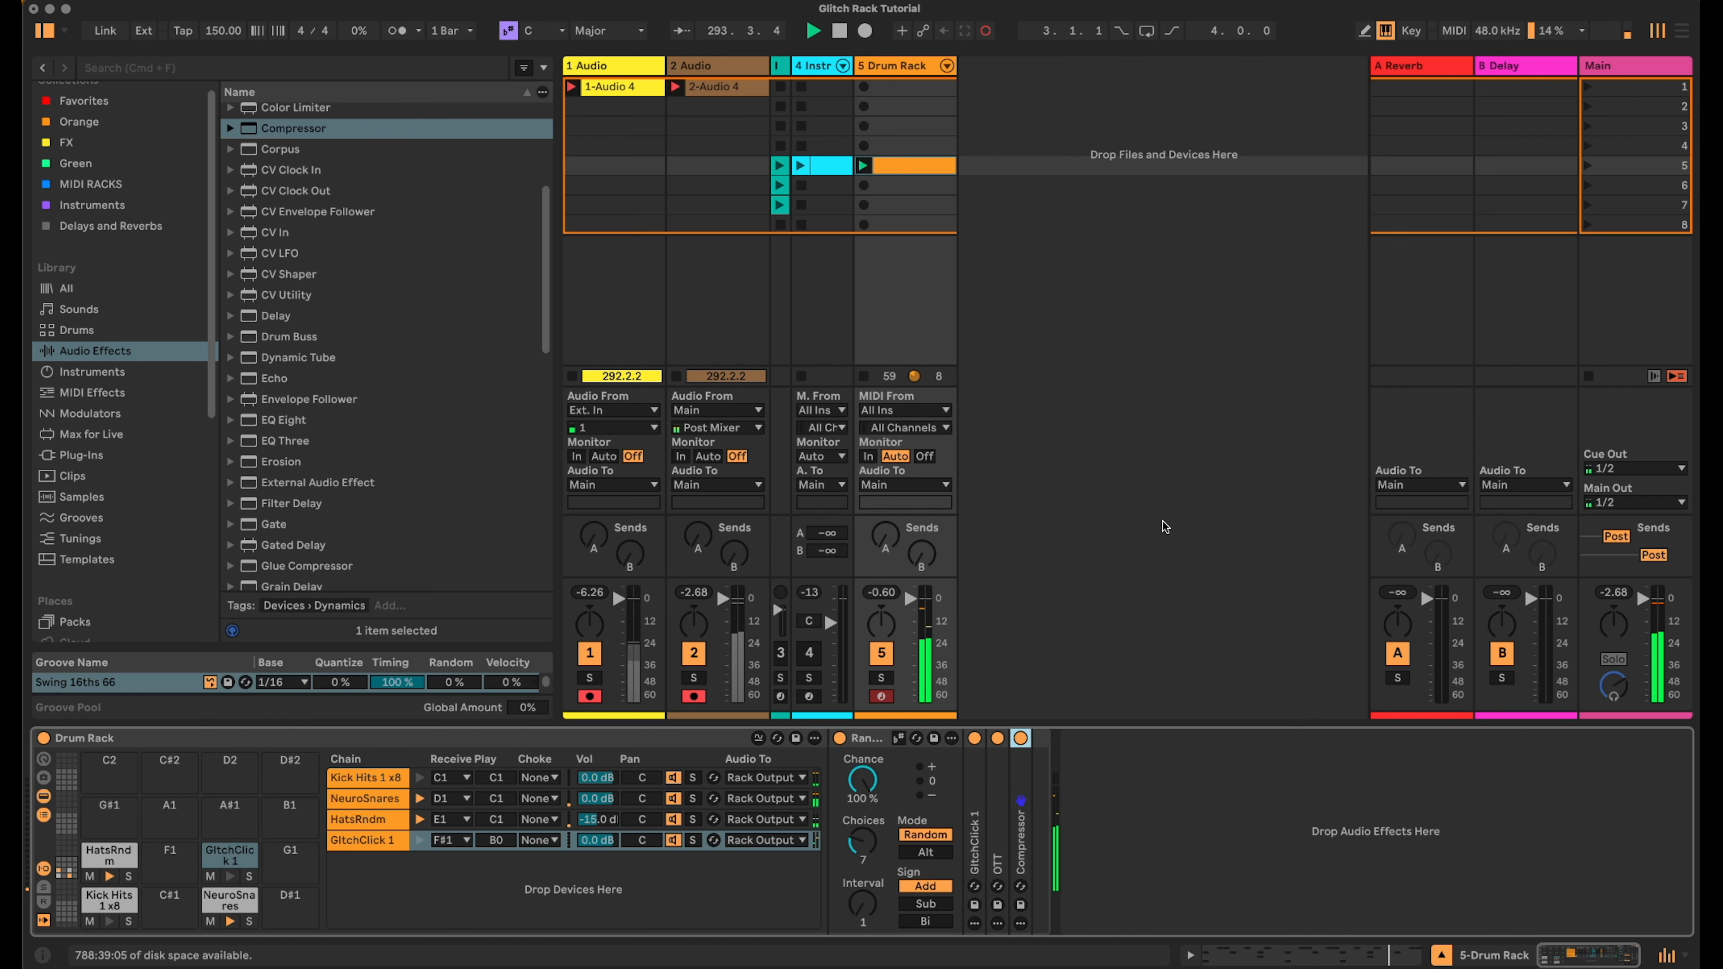
- Open the Drum Rack beat clip and select its kick, snare and hat notes
double_click(923, 167)
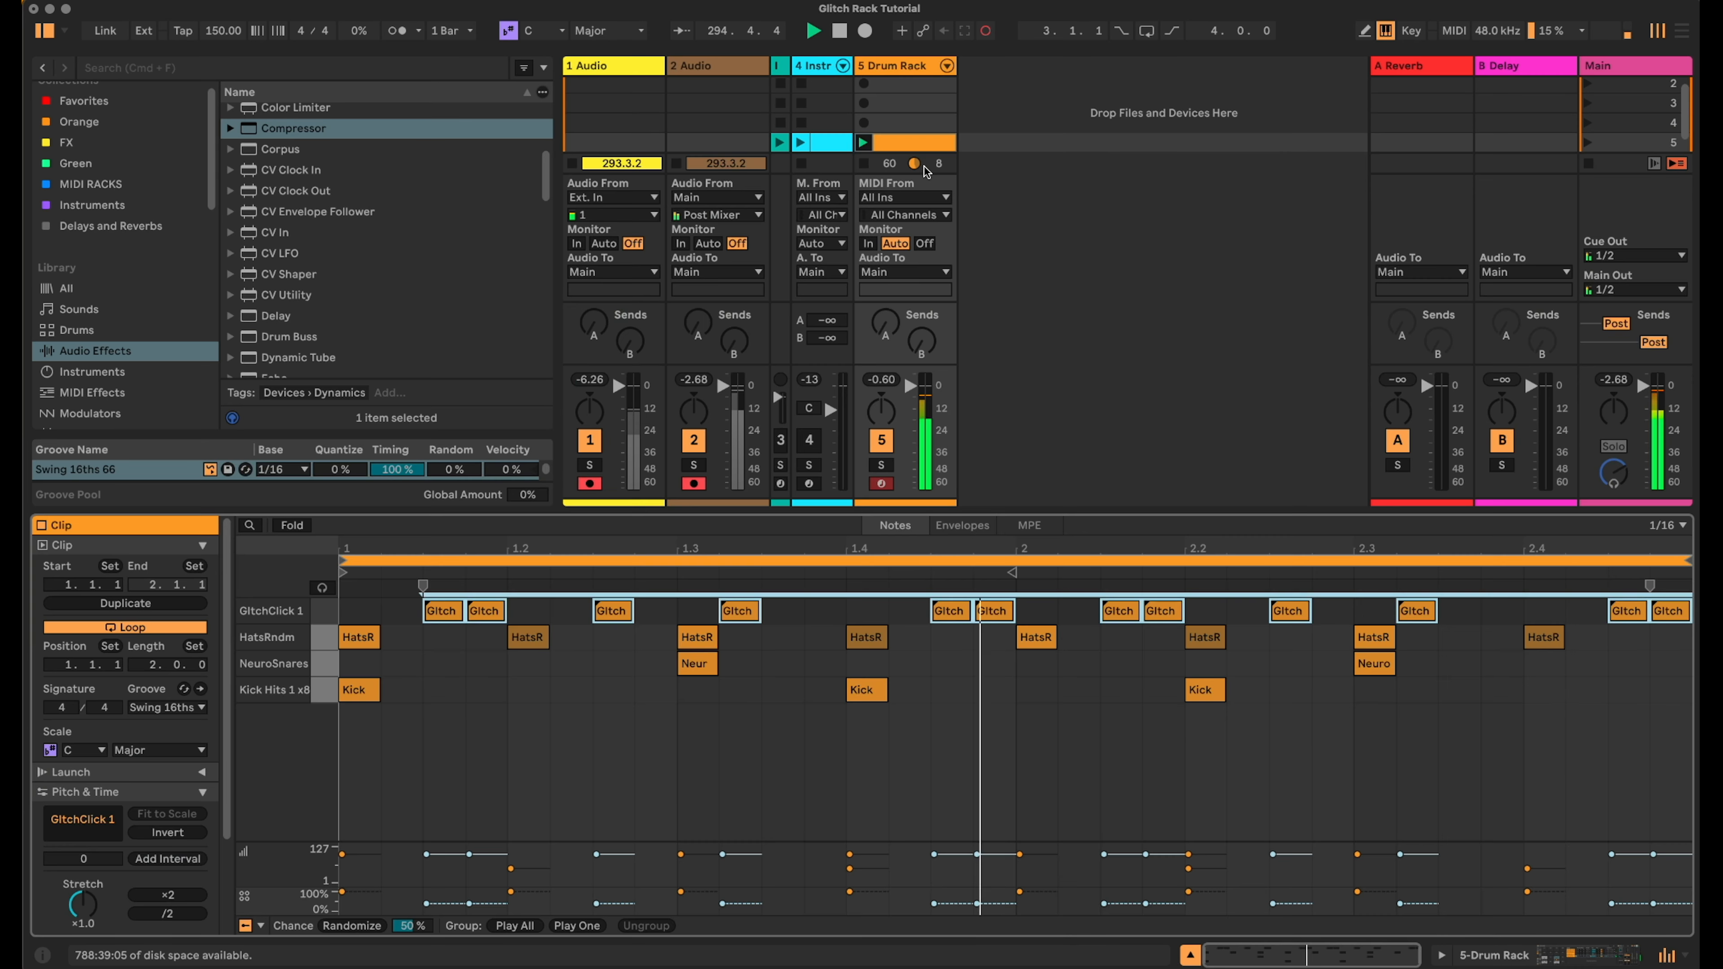
left_click_drag(1624, 768, 425, 637)
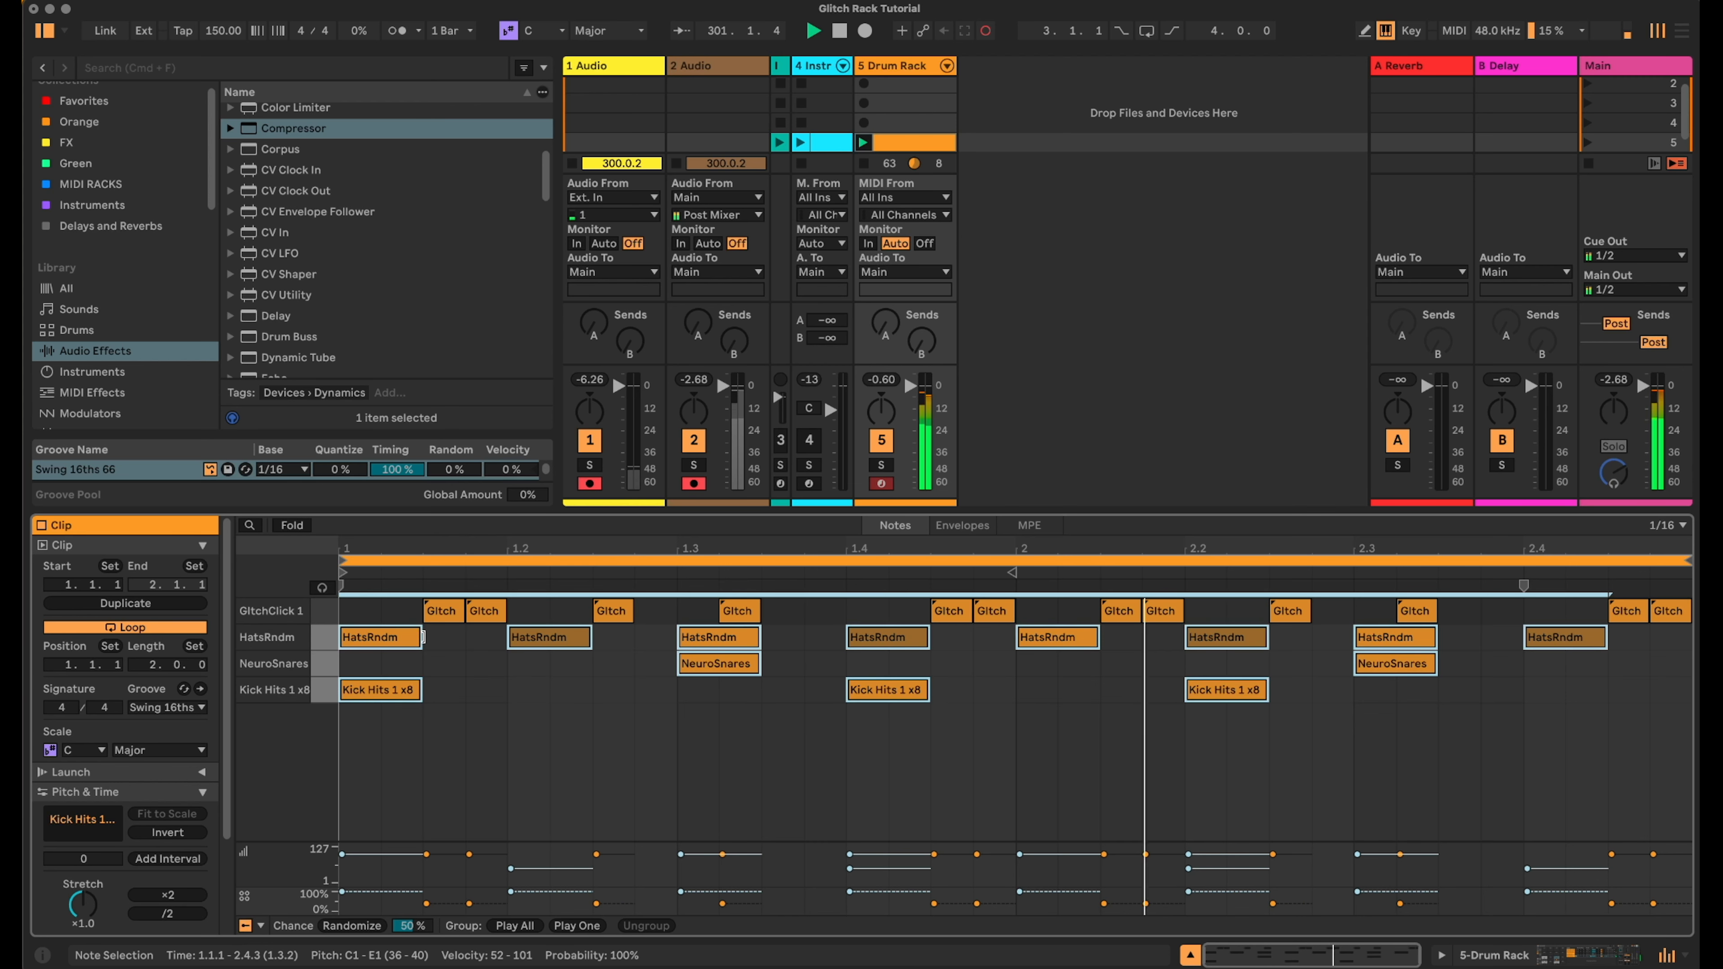
left_click(1595, 958)
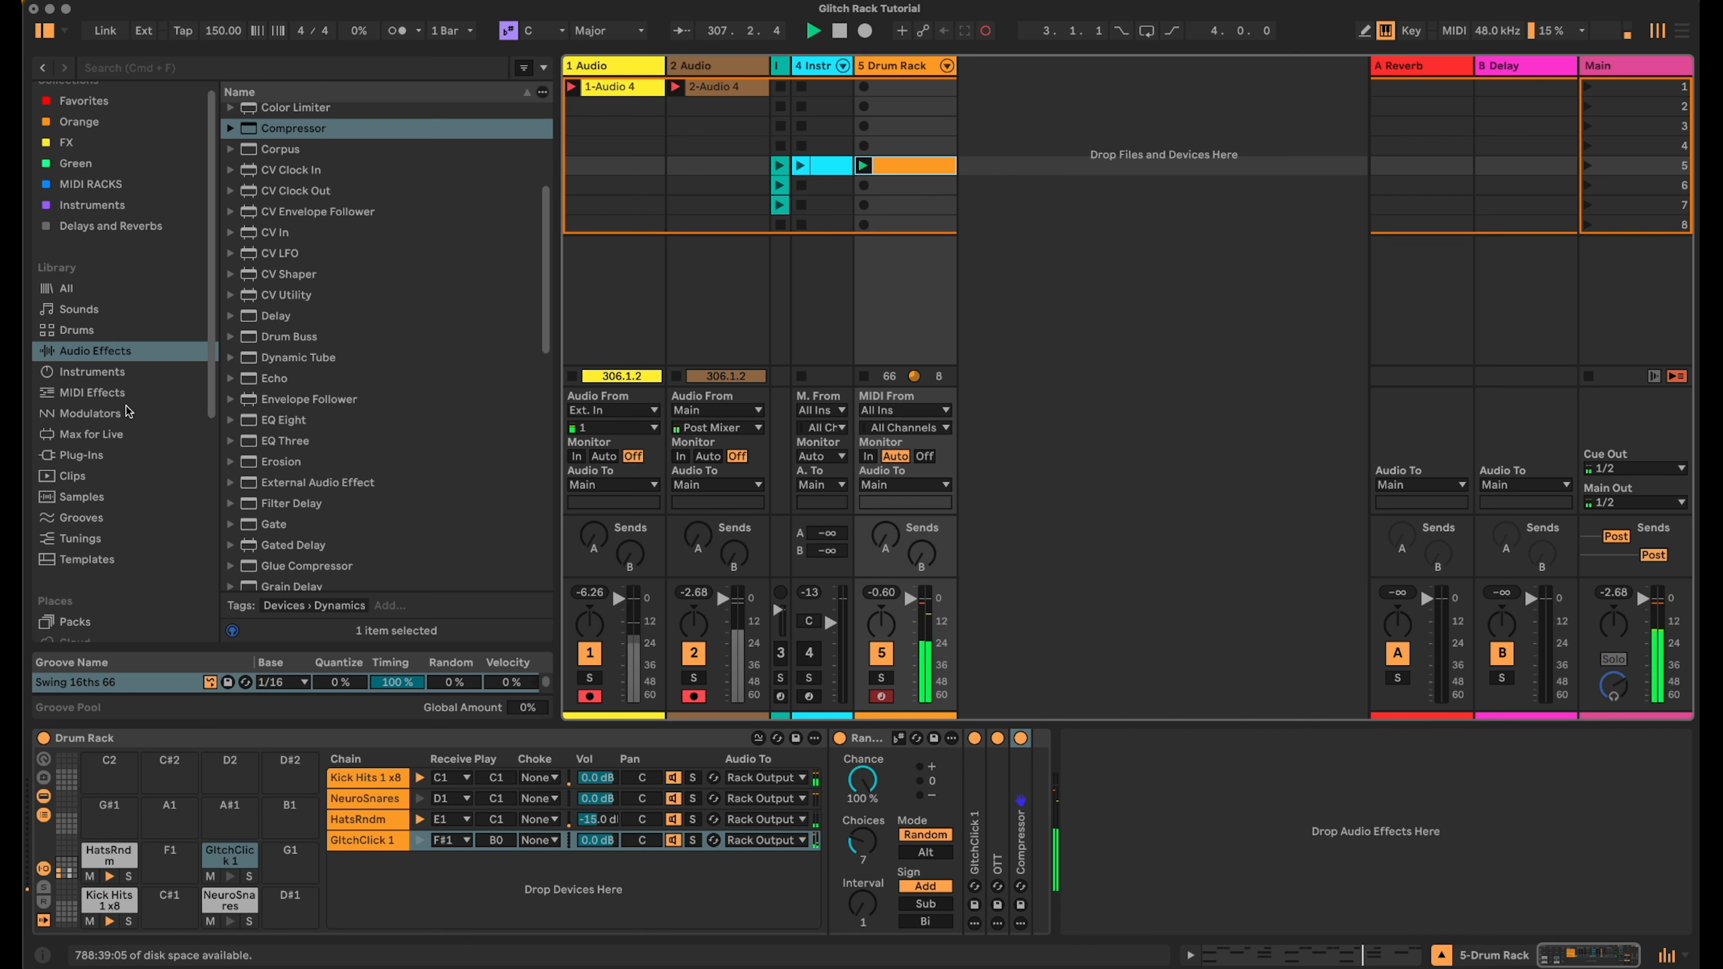
- Load Granulator III from the instruments browser onto the Drum Rack's G#1 pad
left_click(124, 374)
scroll(345, 468, "down", 10)
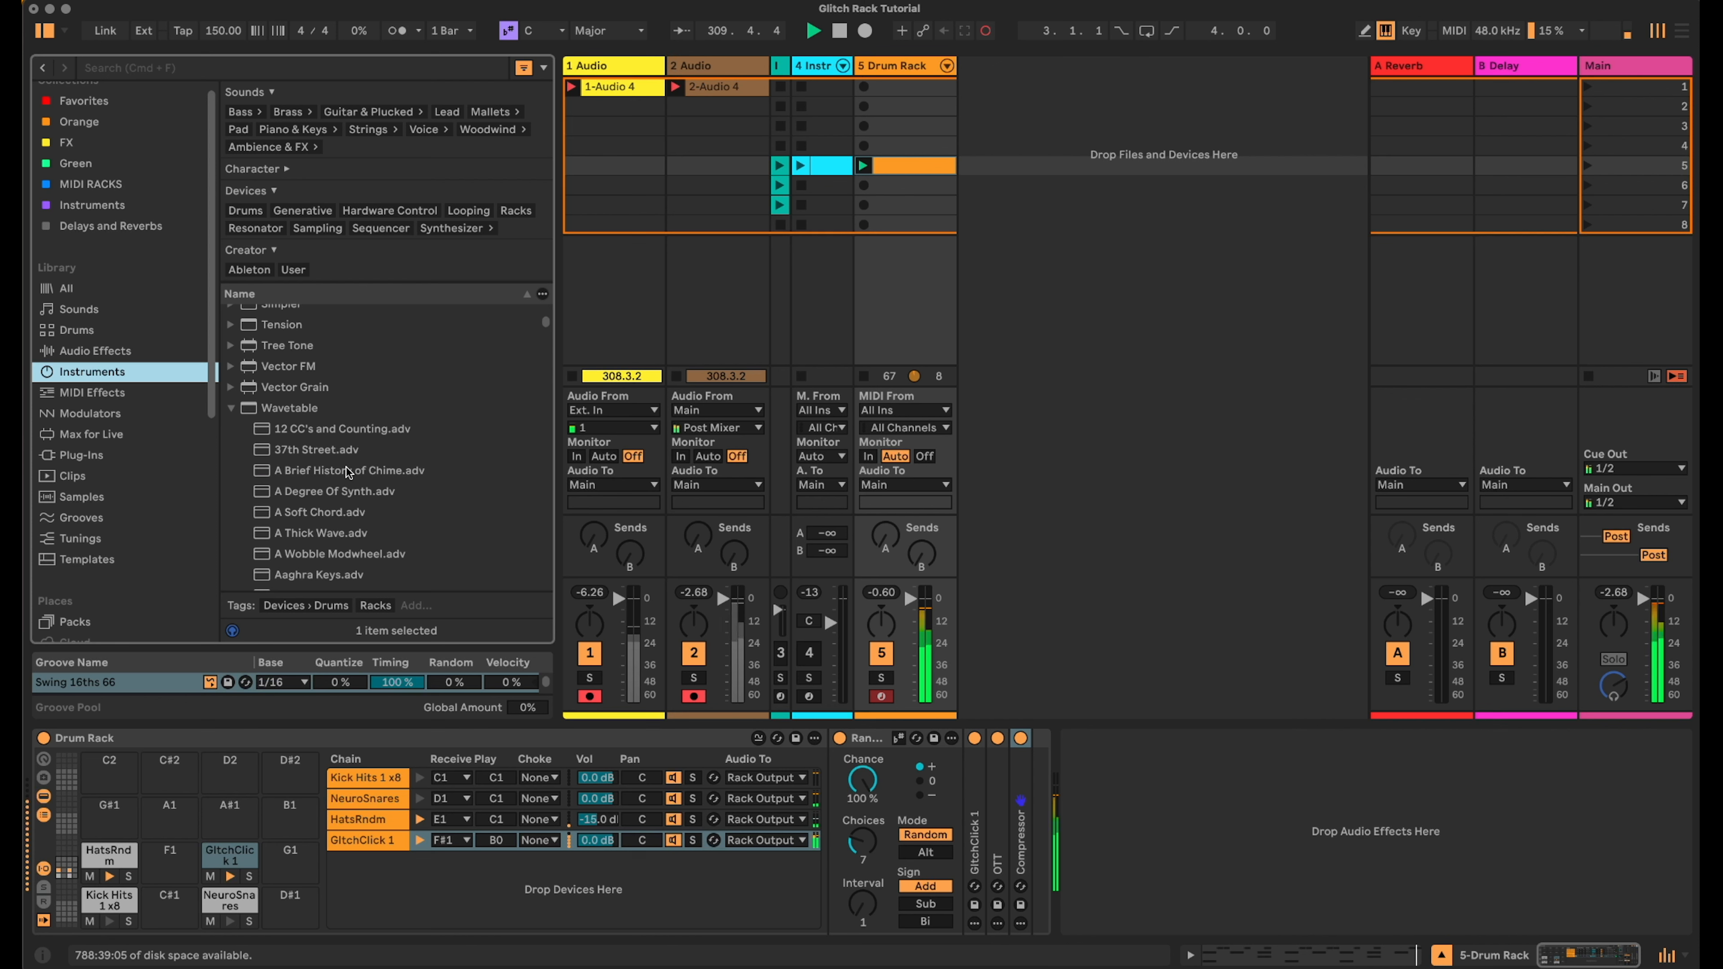
left_click(236, 409)
scroll(427, 473, "up", 4)
left_click(286, 427)
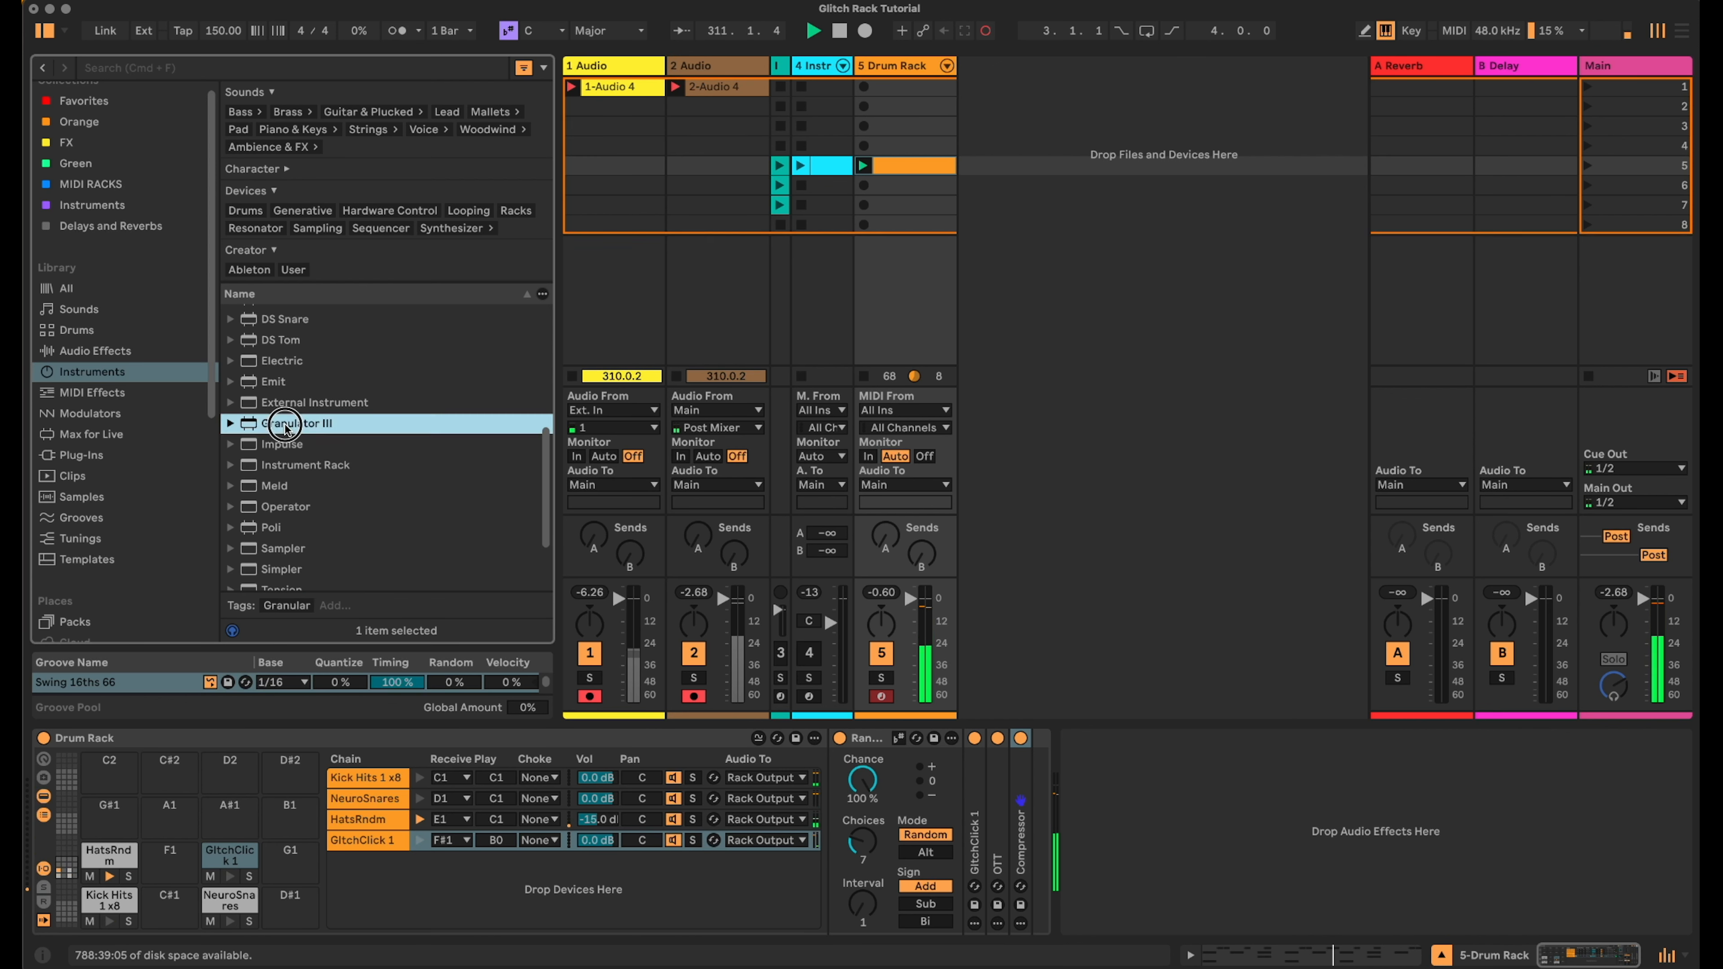
left_click_drag(107, 824, 110, 821)
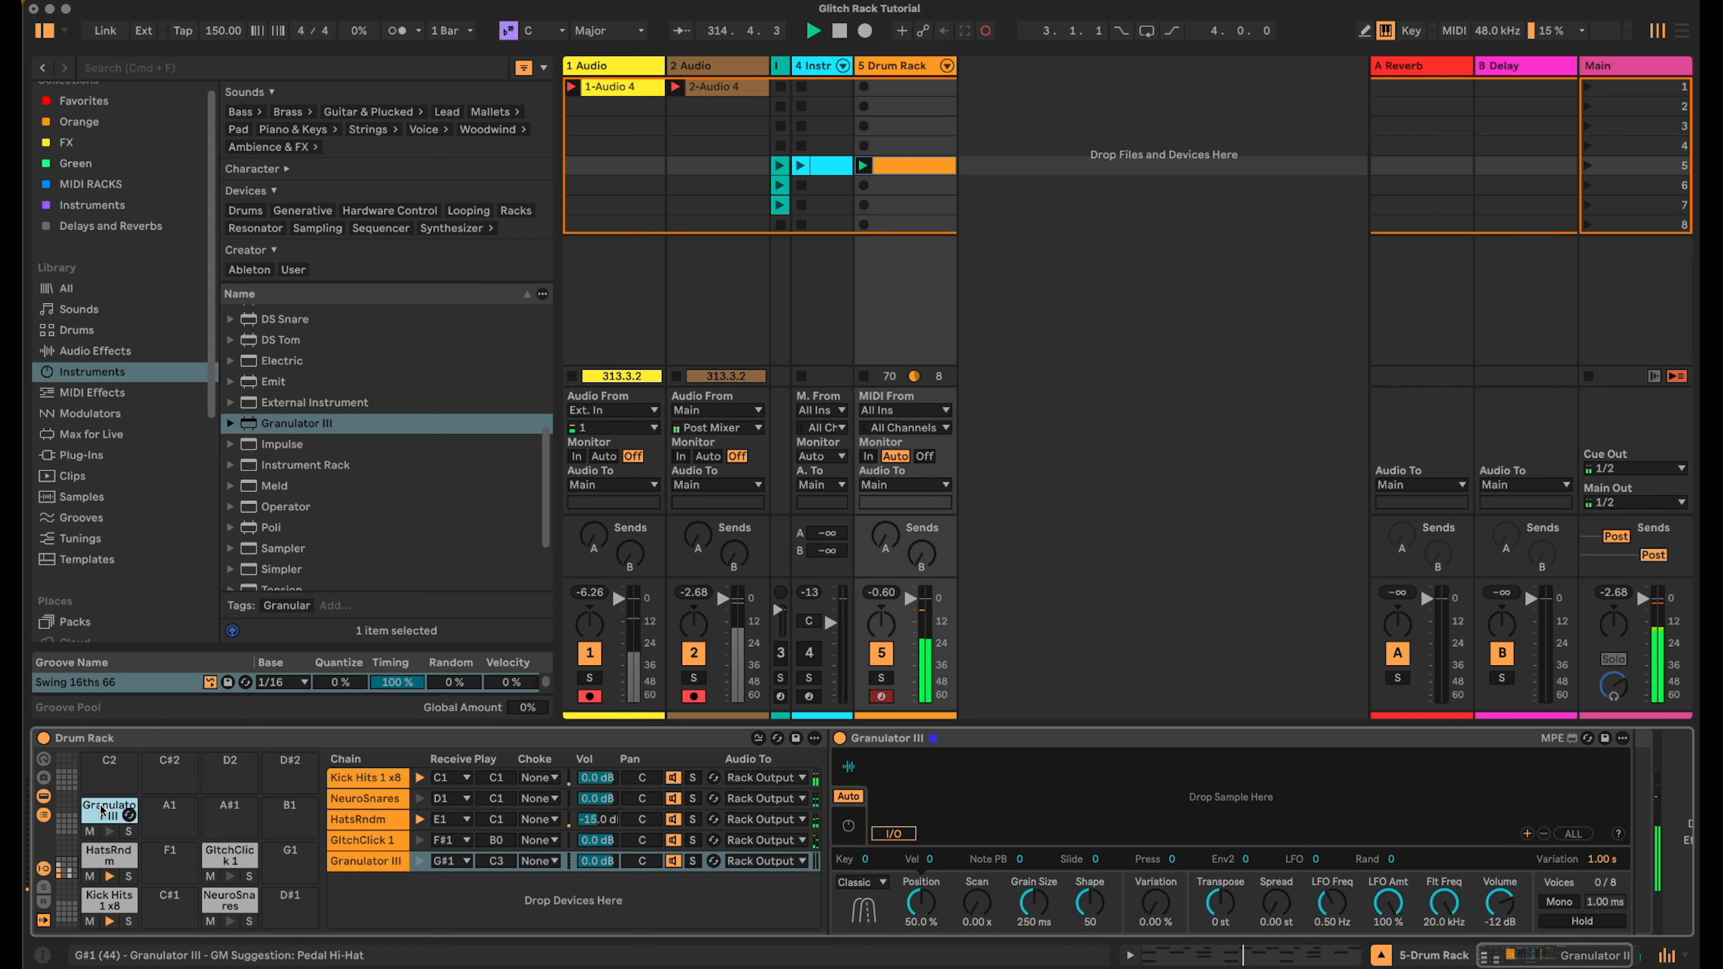
- Set Granulator III's input source to 5-Drum Rack and capture its audio
left_click(894, 835)
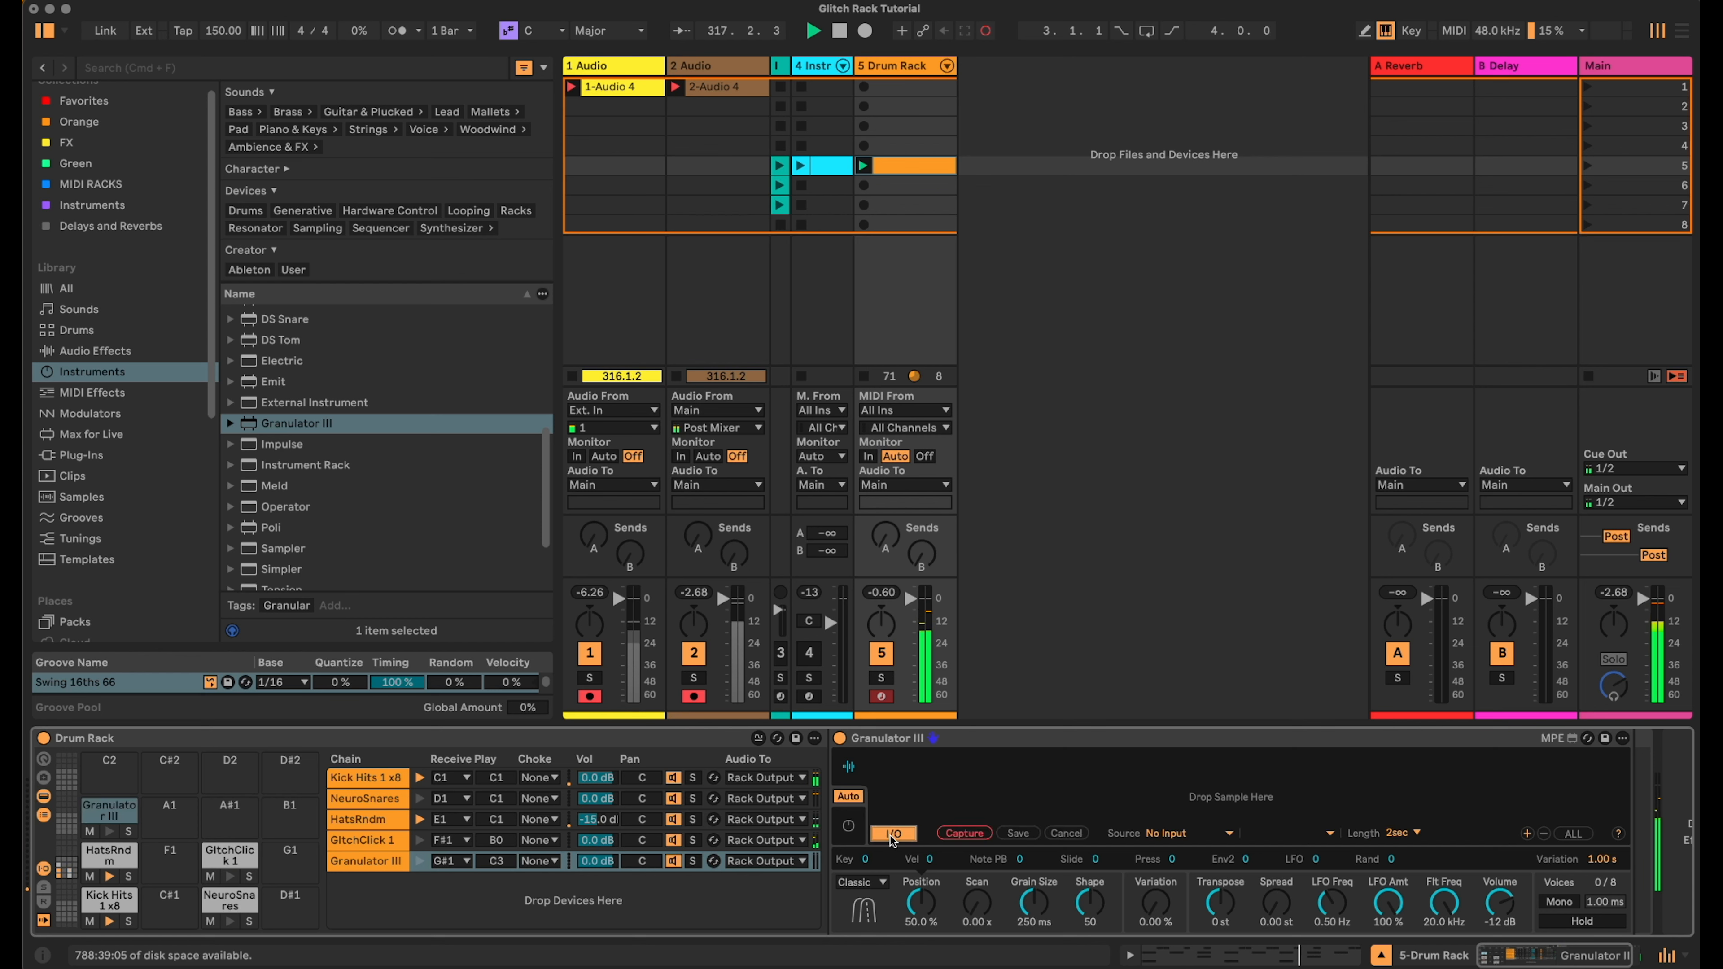
left_click(1199, 836)
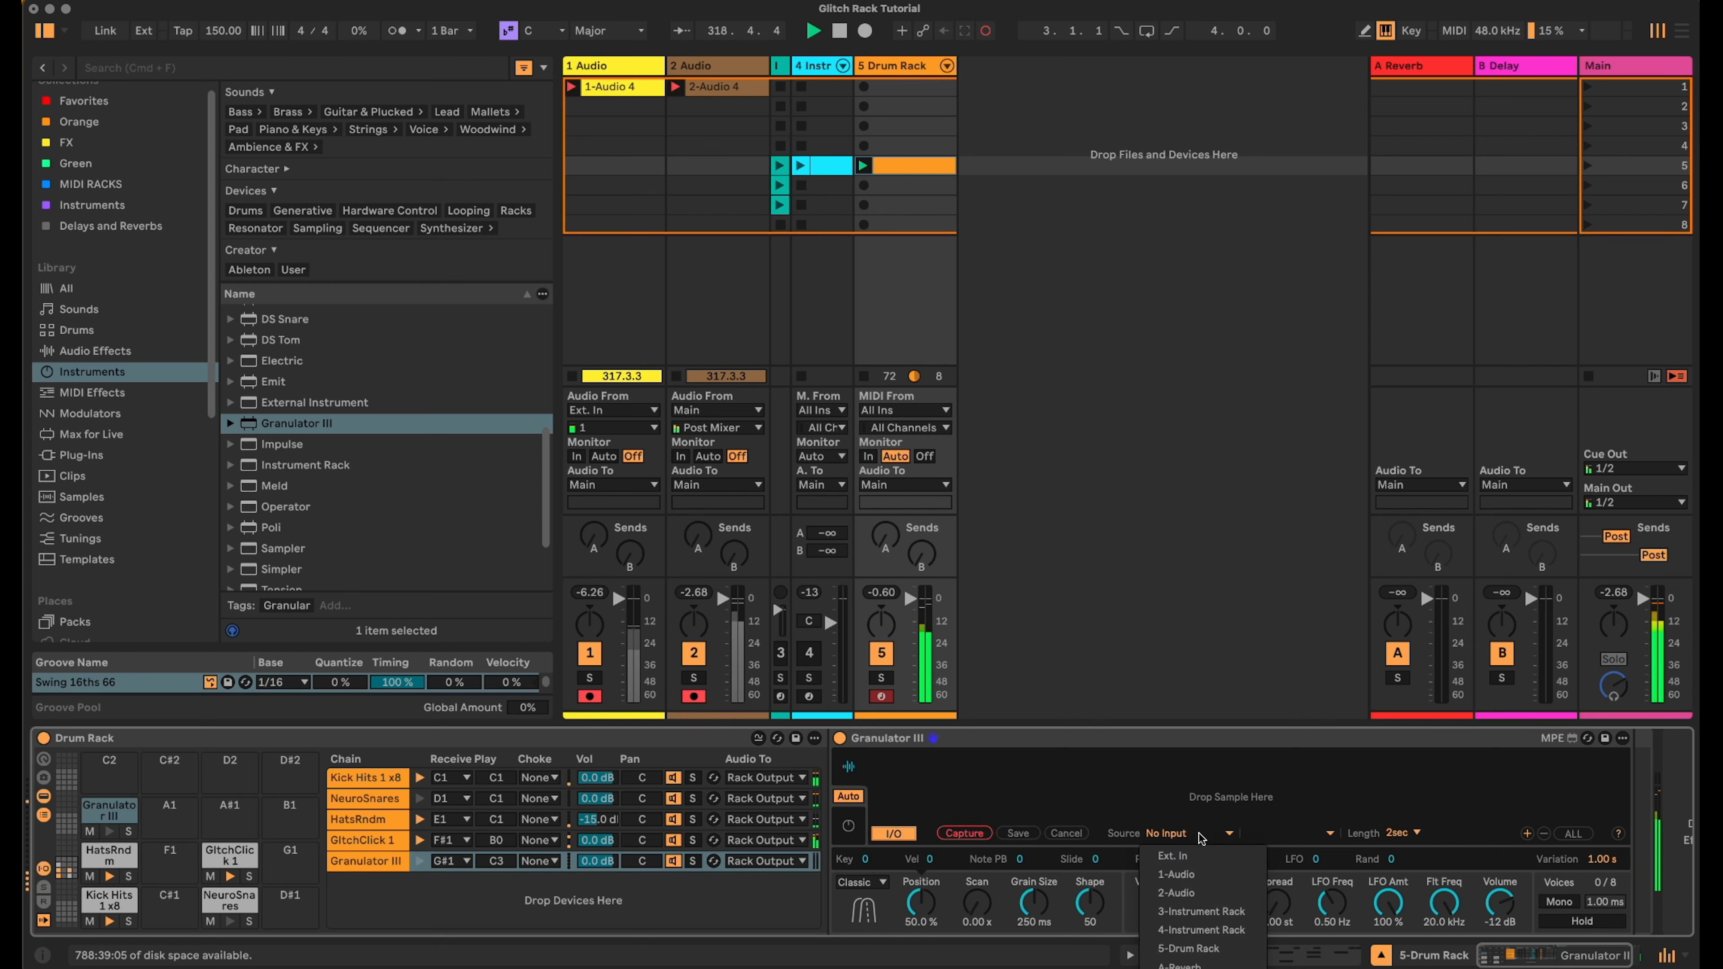
left_click(1225, 949)
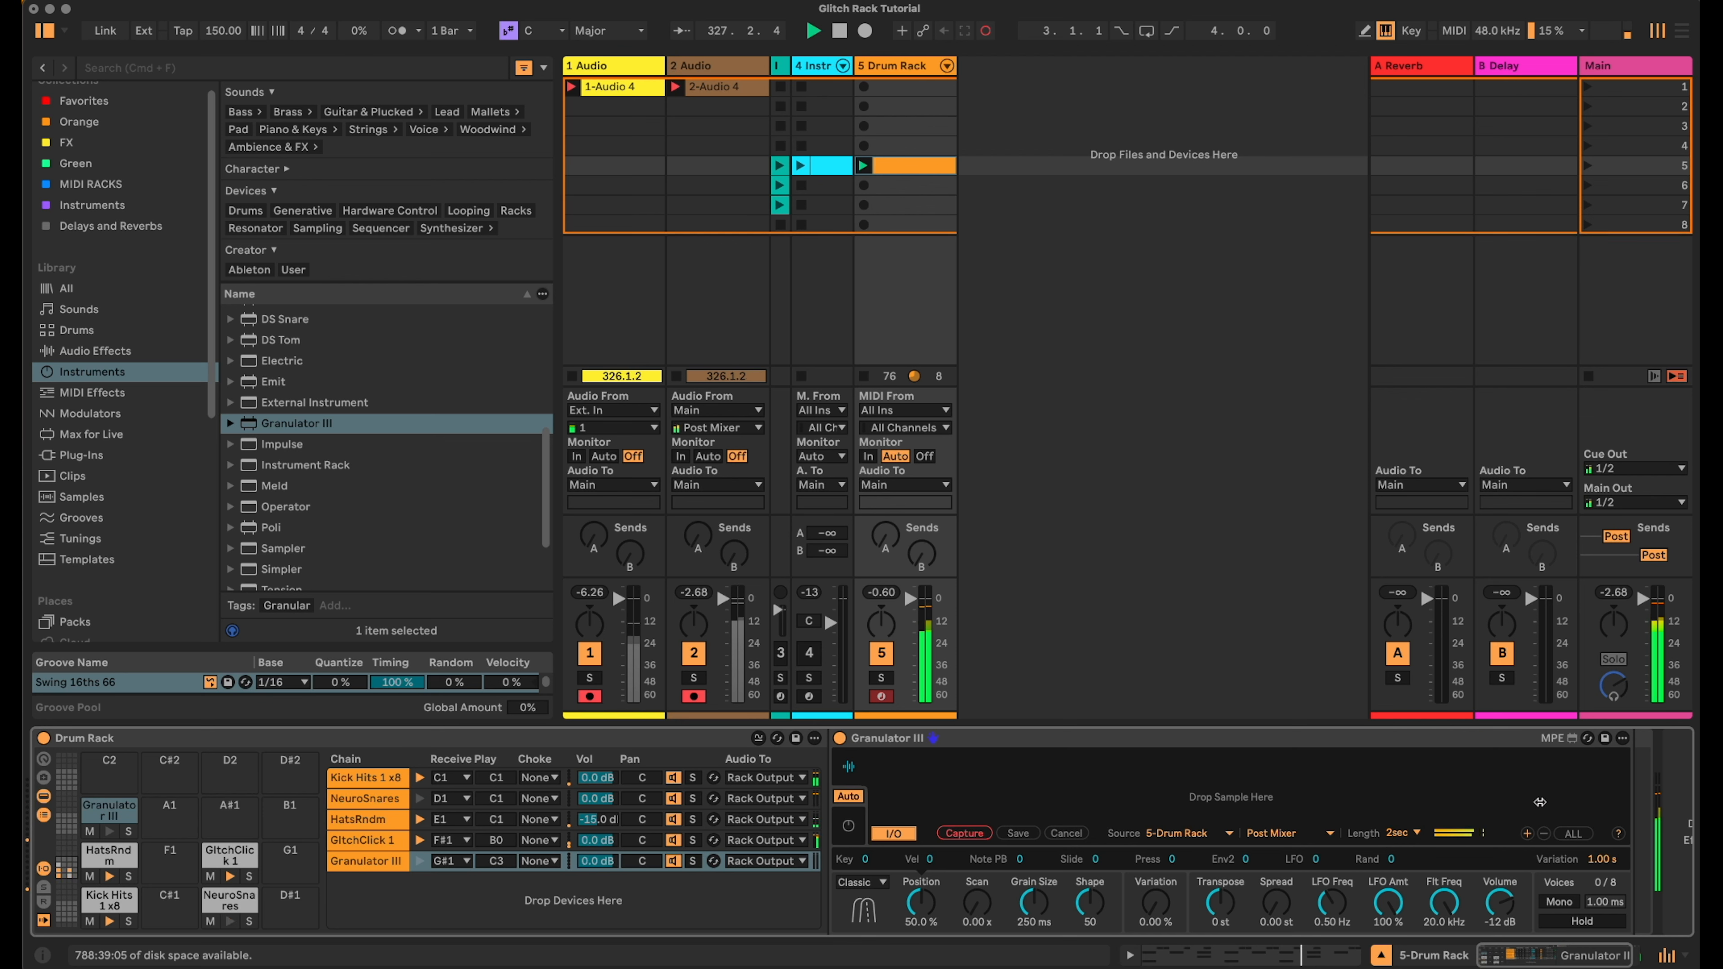
left_click(955, 838)
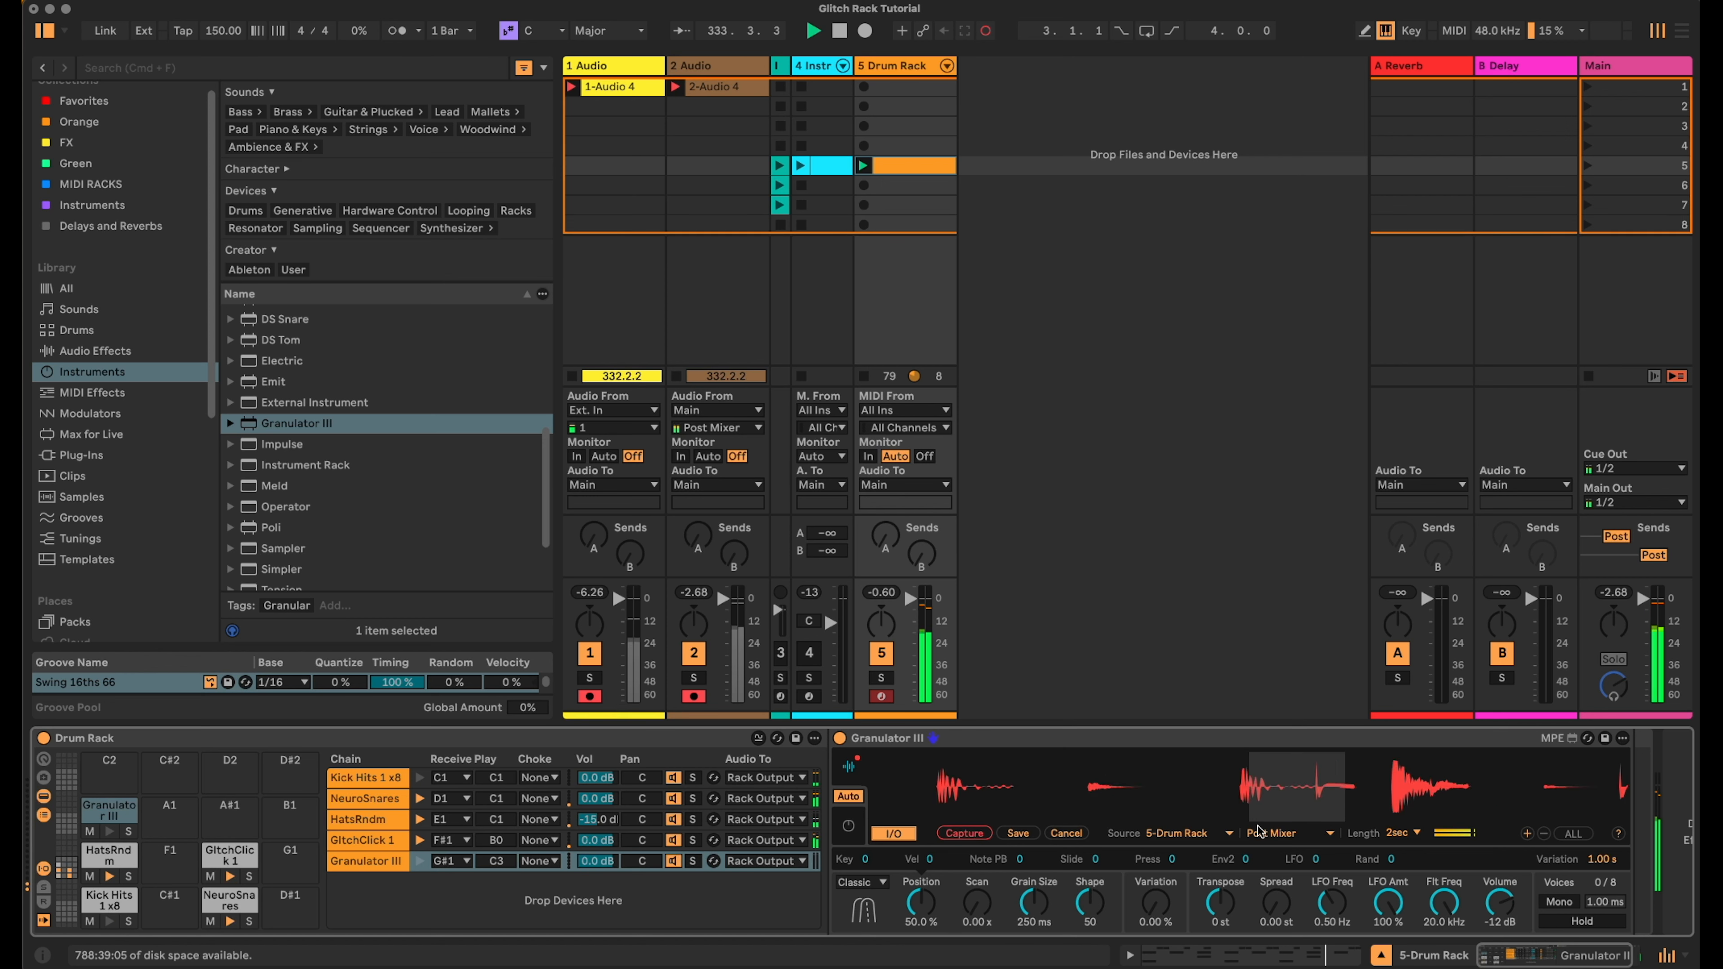
- Set Granulator III's capture length to 4 sec
left_click(1388, 839)
left_click(1399, 886)
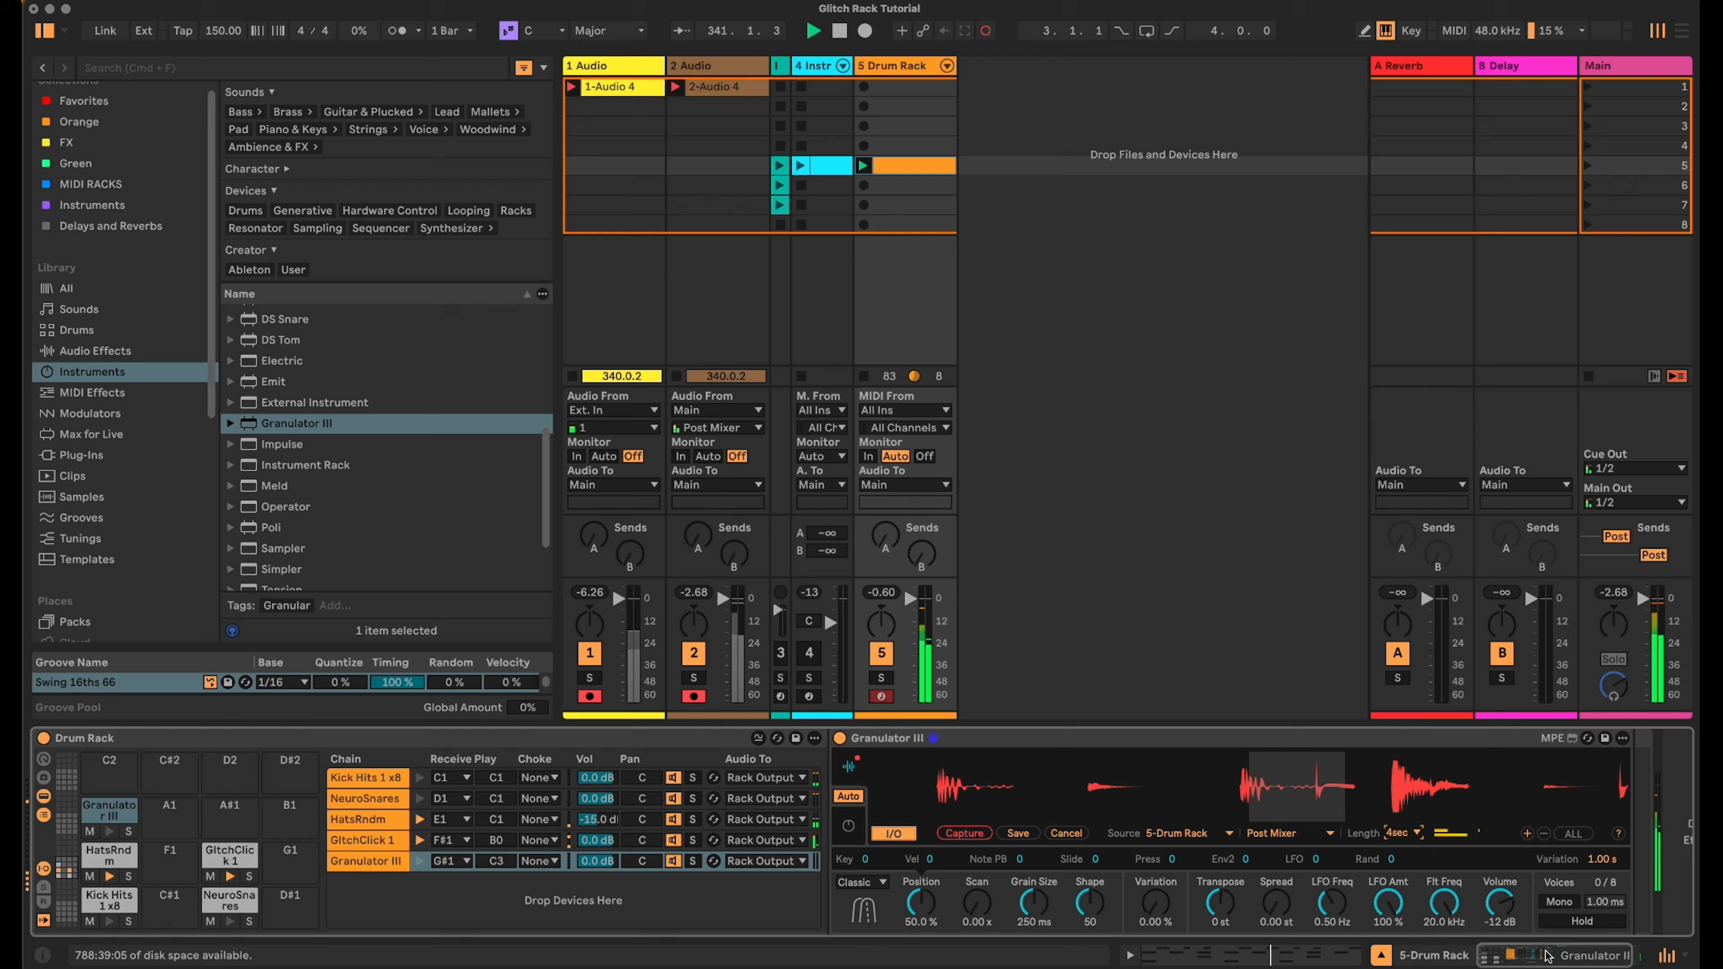
left_click(1564, 957)
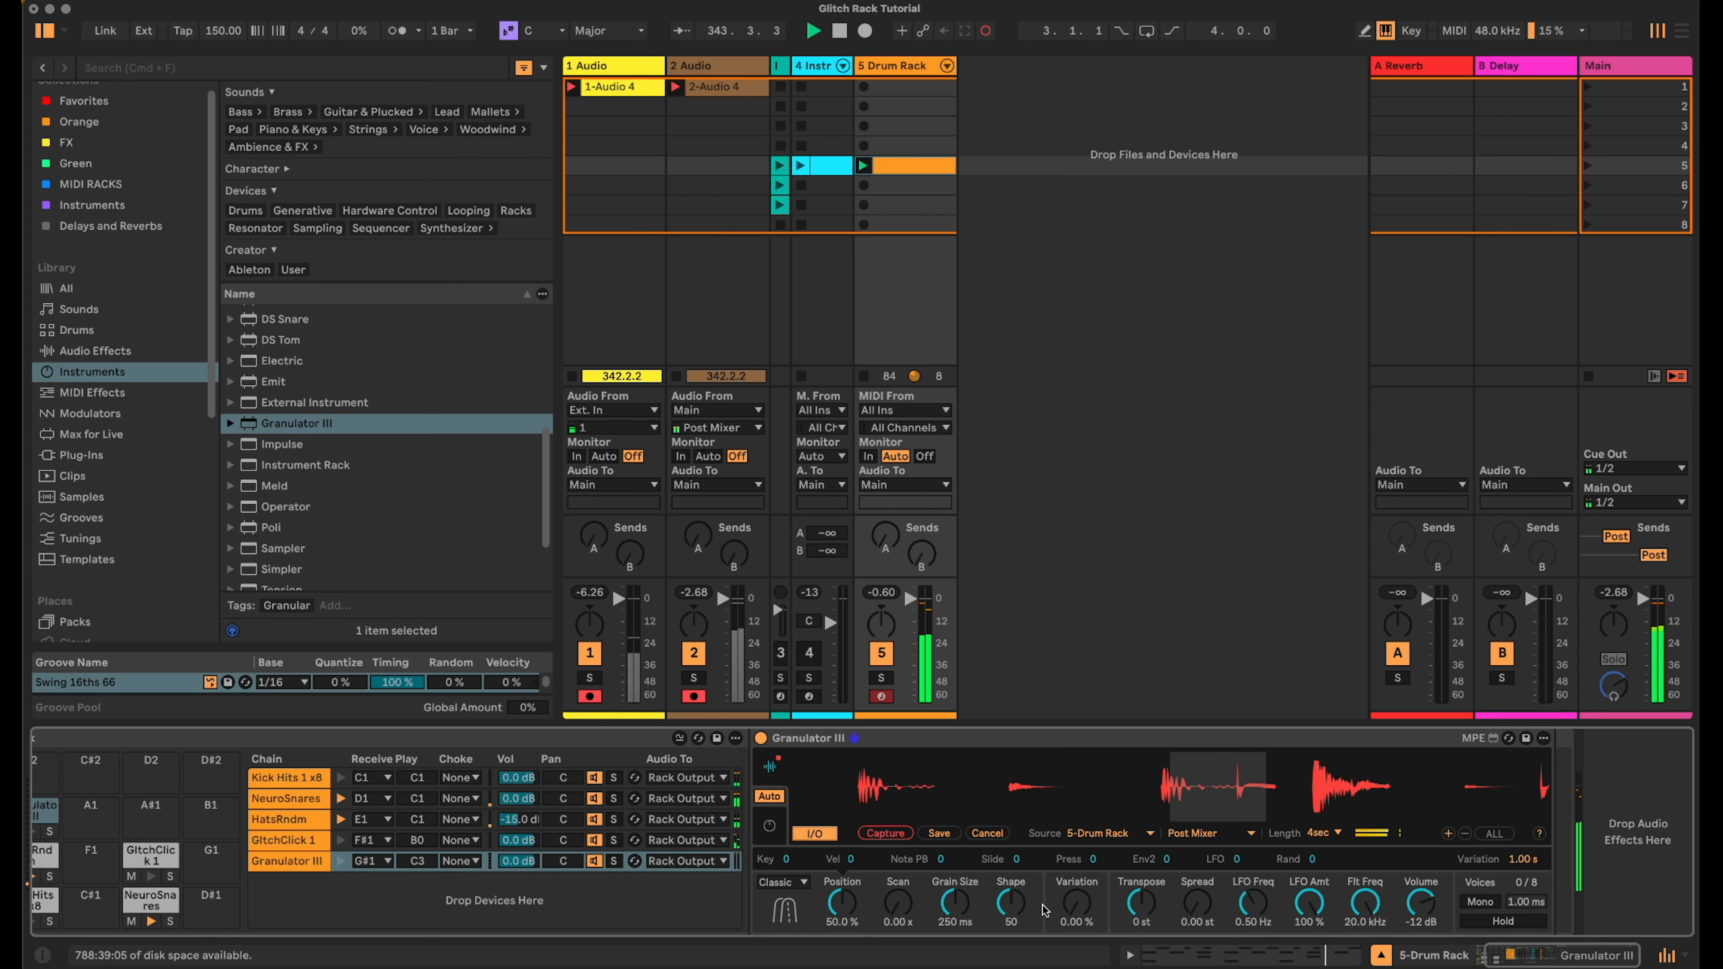
- Add an LFO audio effect after Granulator III on the Drum Rack's chain
left_click(95, 351)
scroll(267, 395, "down", 10)
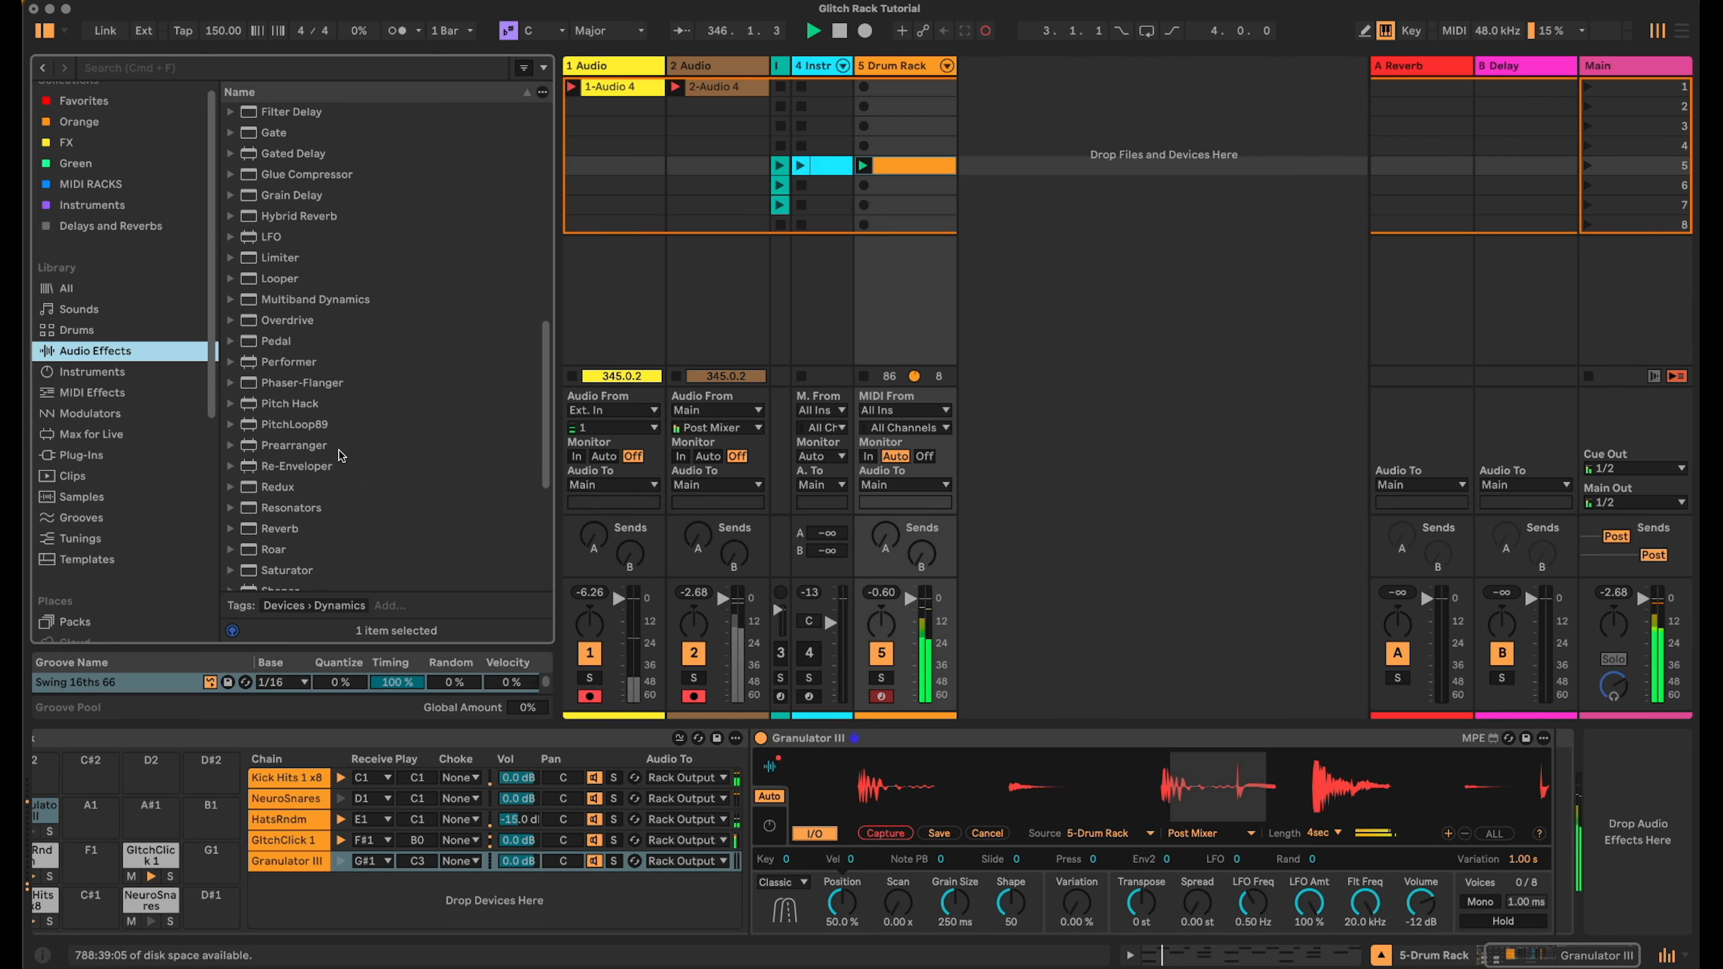
left_click_drag(253, 234, 1553, 751)
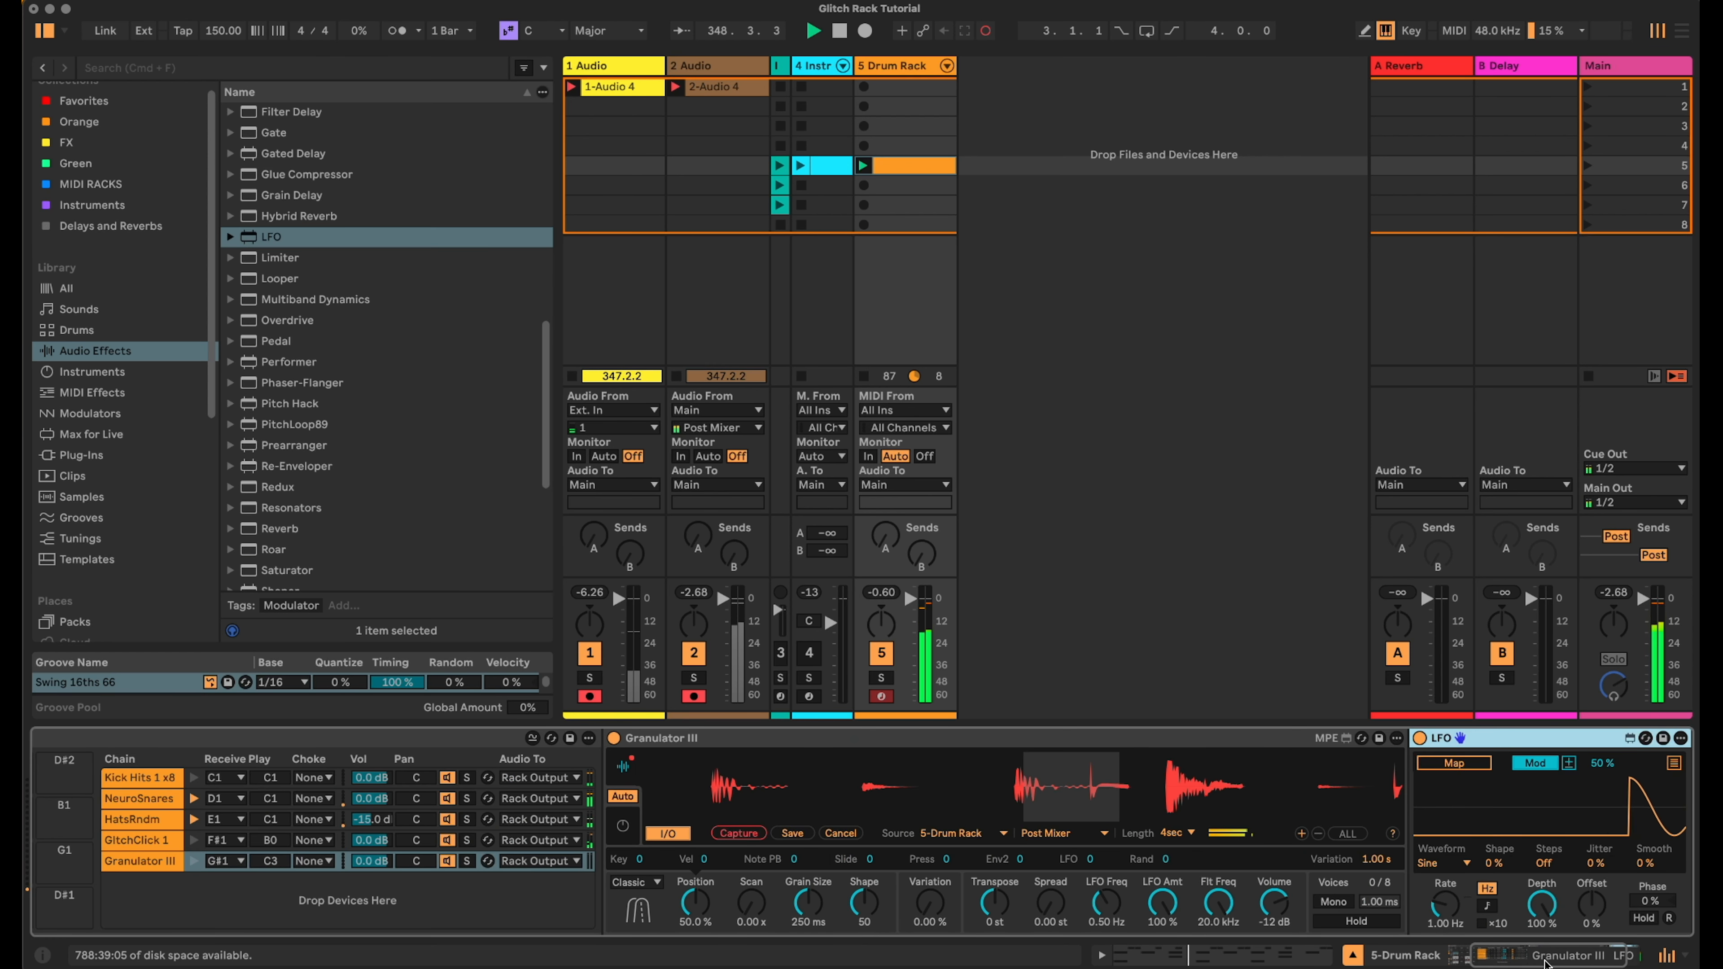
- Set the LFO's waveform to Random and its Smooth to 100%
left_click(1323, 864)
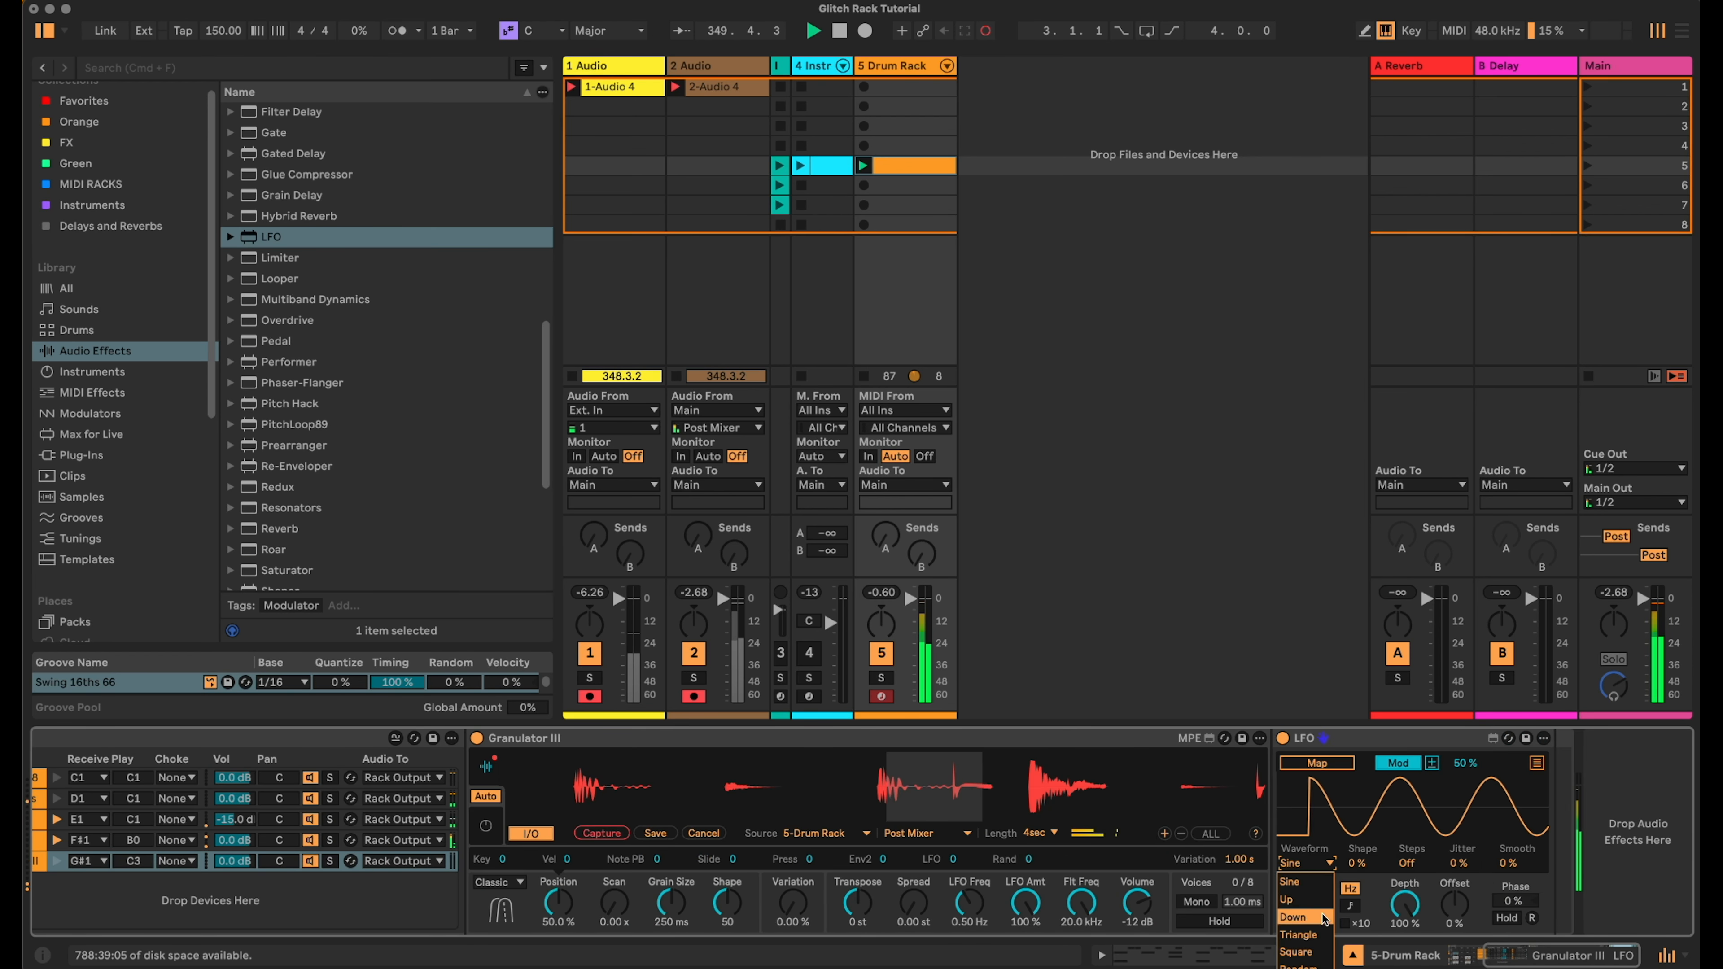
left_click(1320, 964)
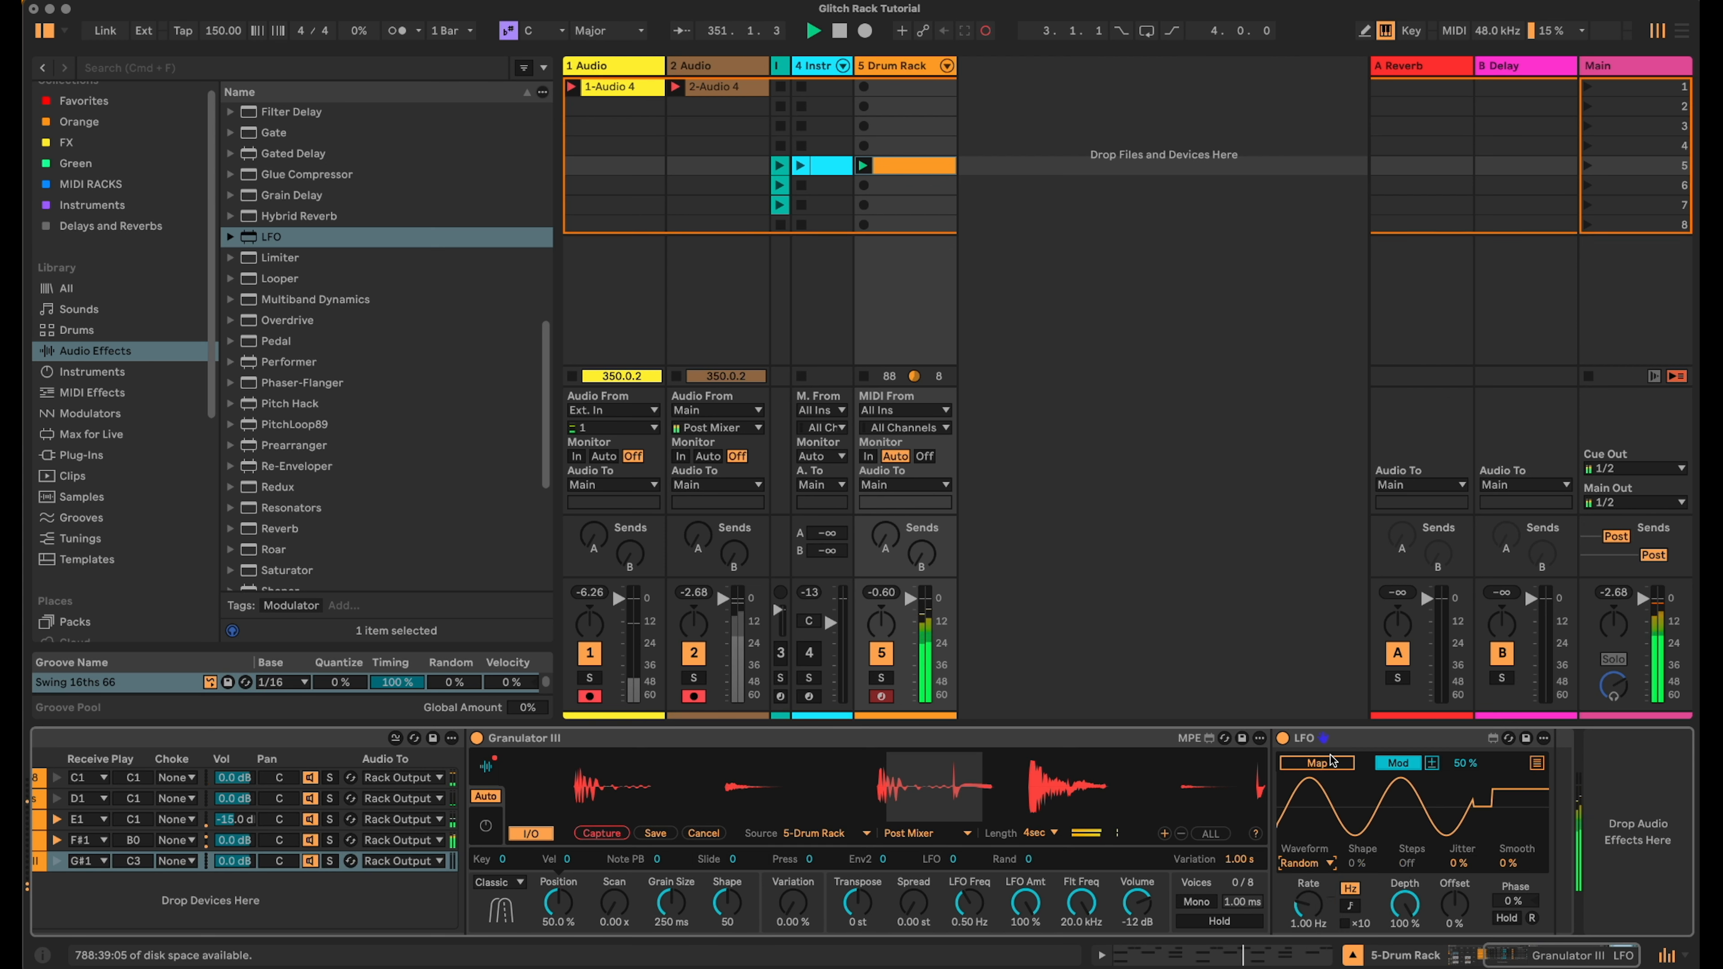
left_click_drag(1516, 863, 1384, 743)
- Duplicate the LFO twice to make three LFOs
left_click(1354, 731)
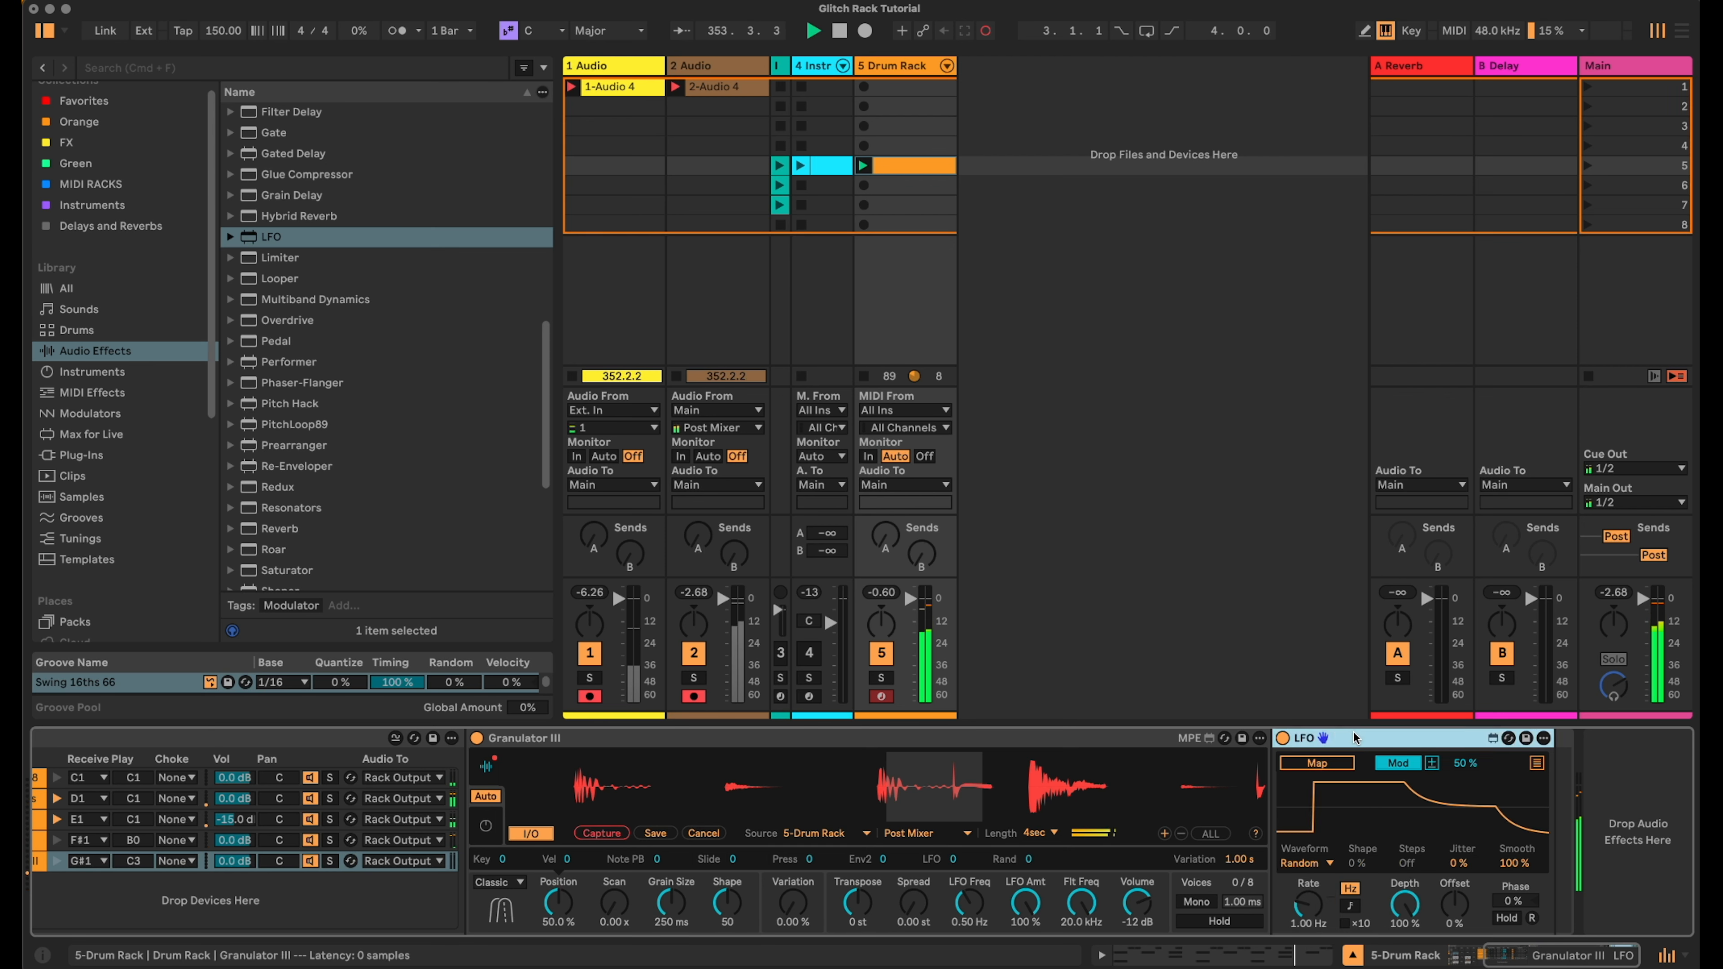
key("super+d")
key("super+d")
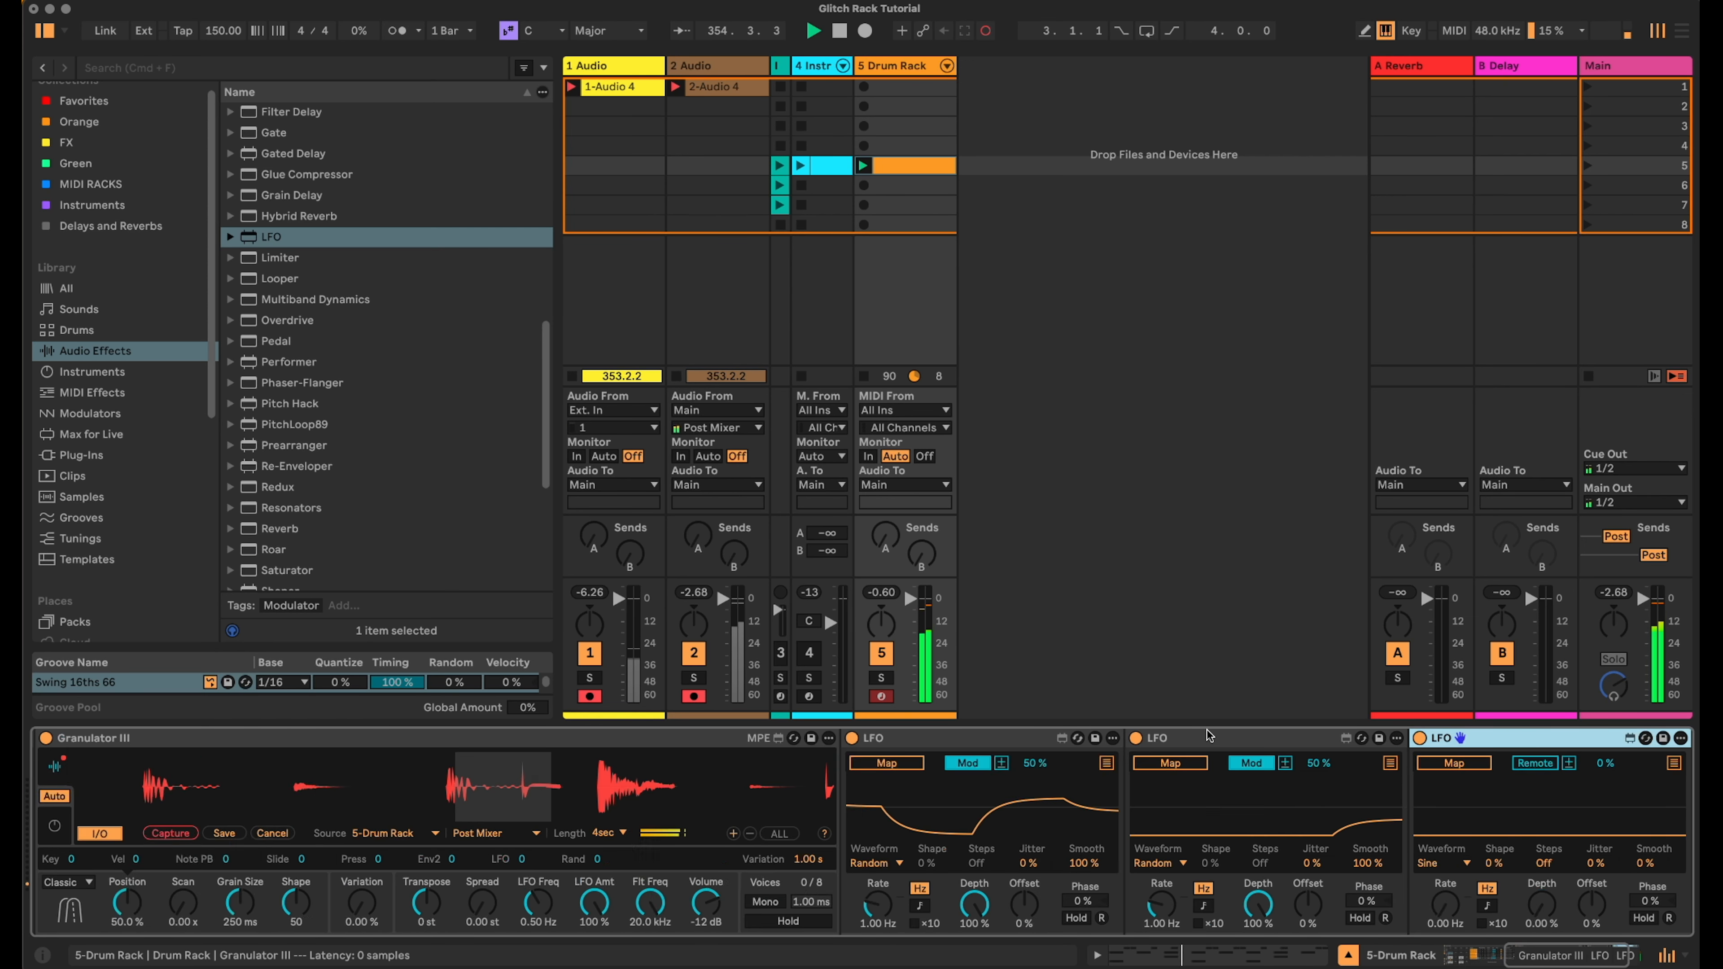
- Switch the third LFO's rate to tempo-synced mode and set the second LFO's rate to about 0.77 Hz
left_click(1489, 907)
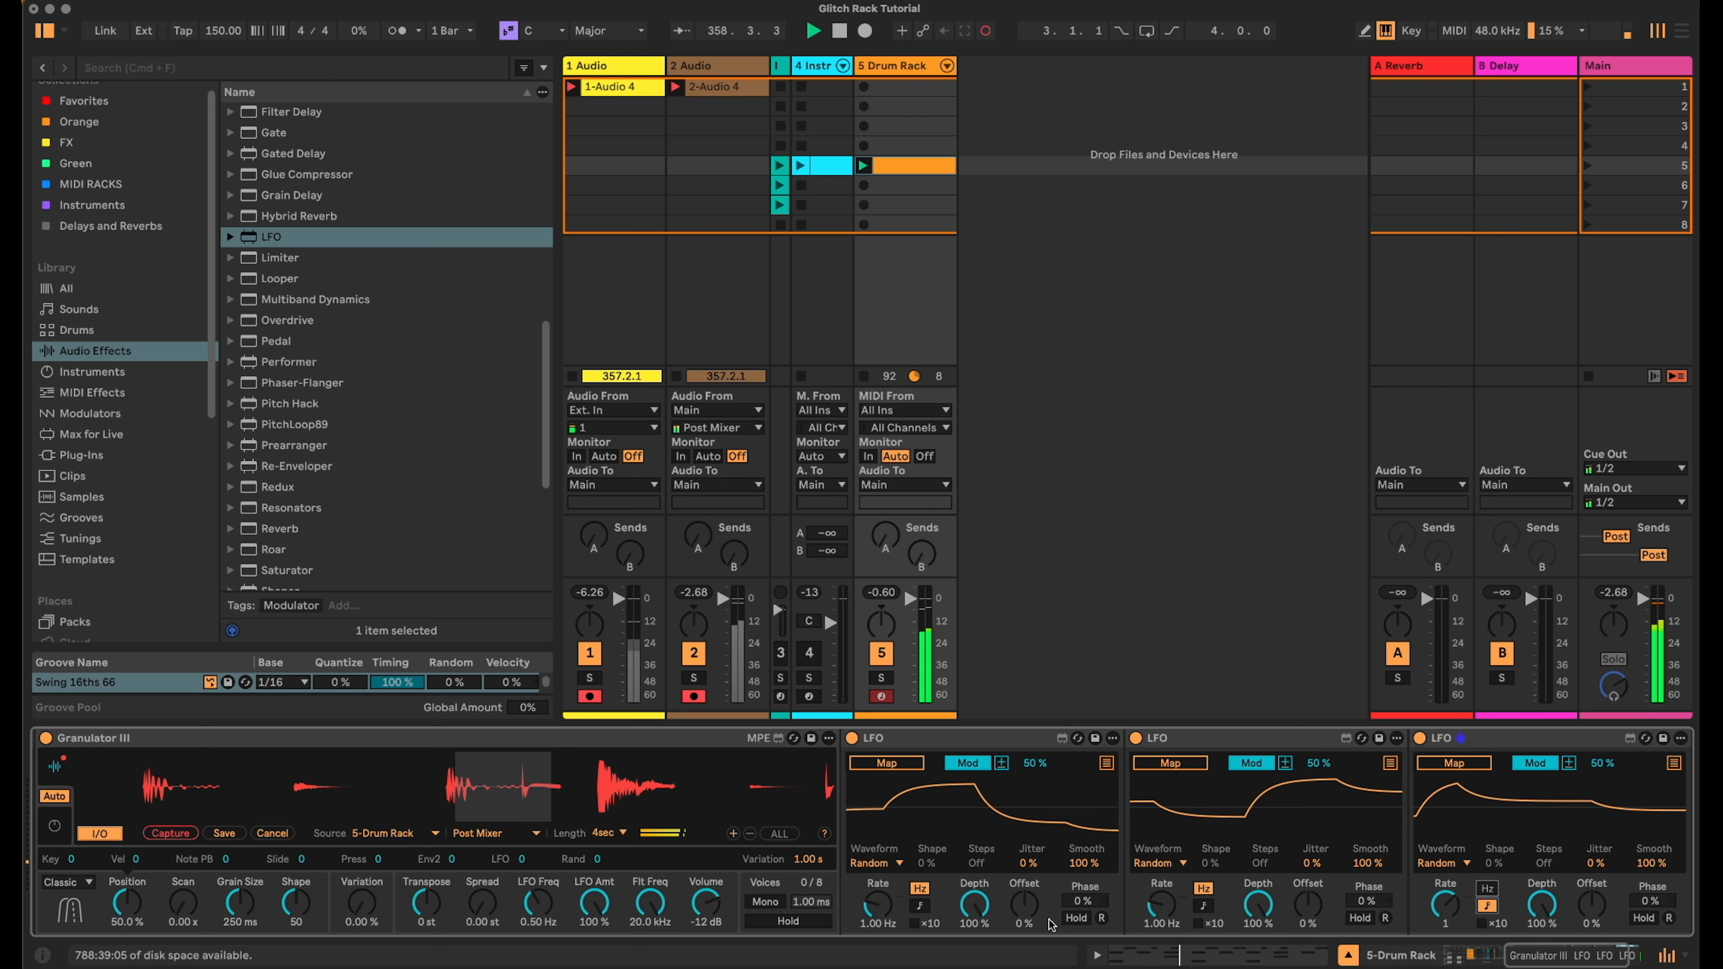
left_click_drag(1537, 944, 1284, 944)
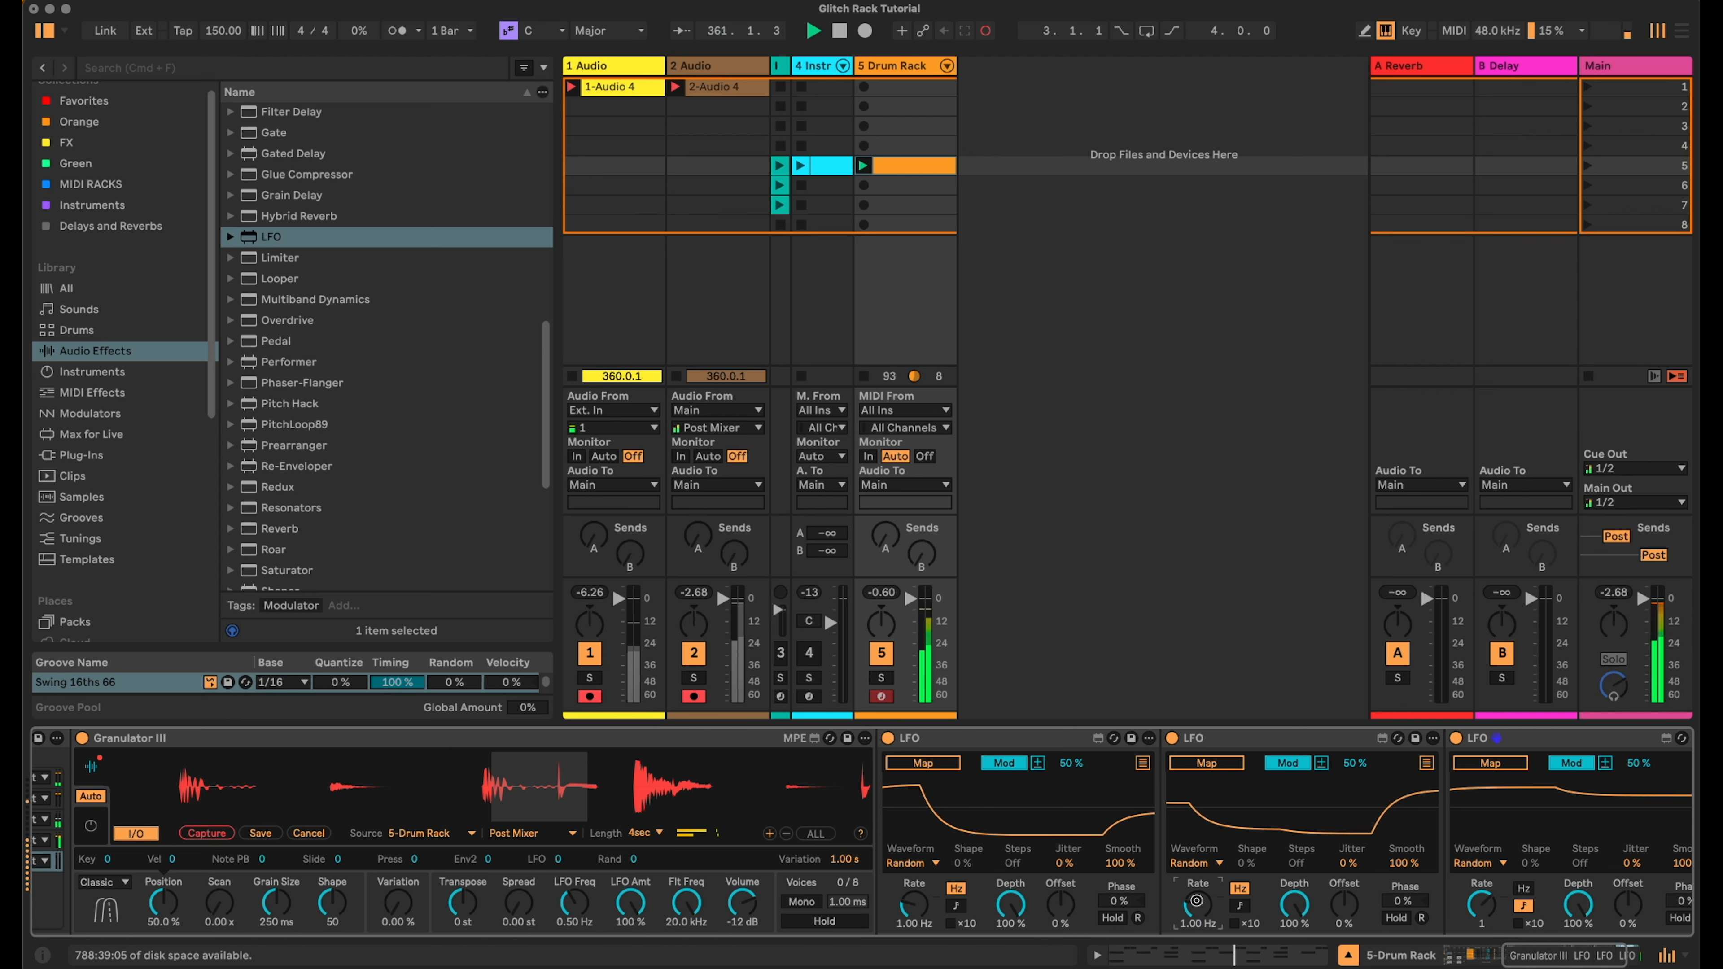
left_click_drag(1198, 903, 1199, 905)
left_click_drag(1549, 957, 1504, 961)
- Create a new Drum Rack clip with a Granulator III note spanning the whole bar
left_click(864, 375)
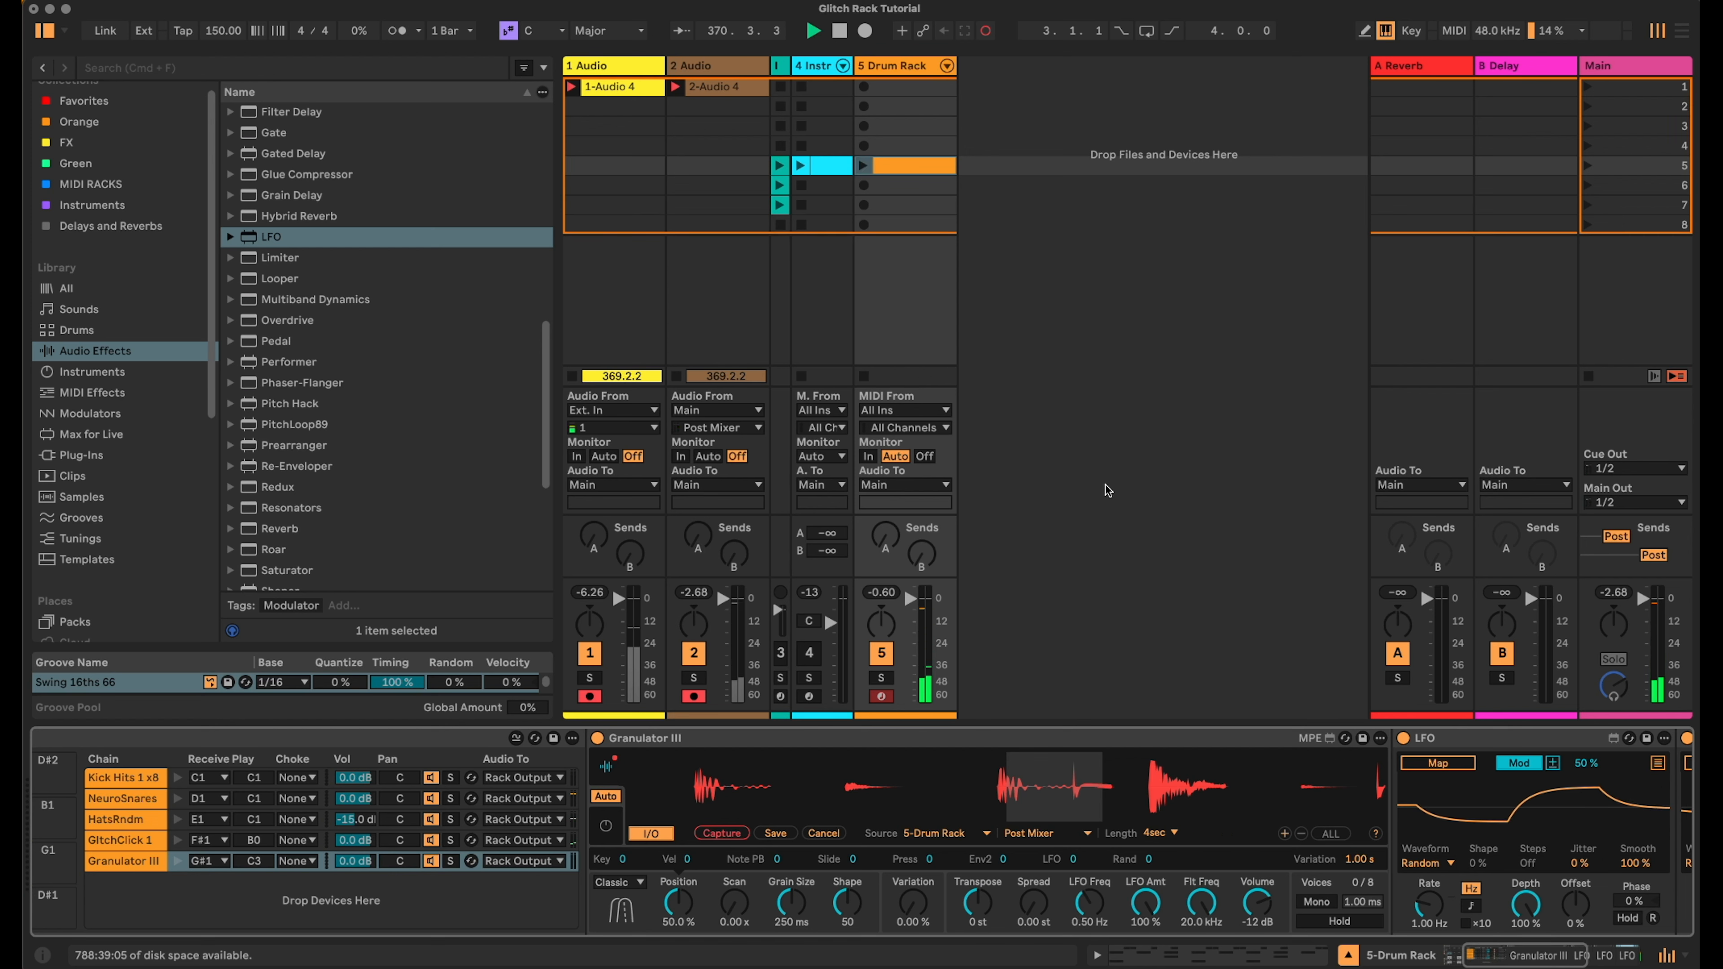
double_click(921, 189)
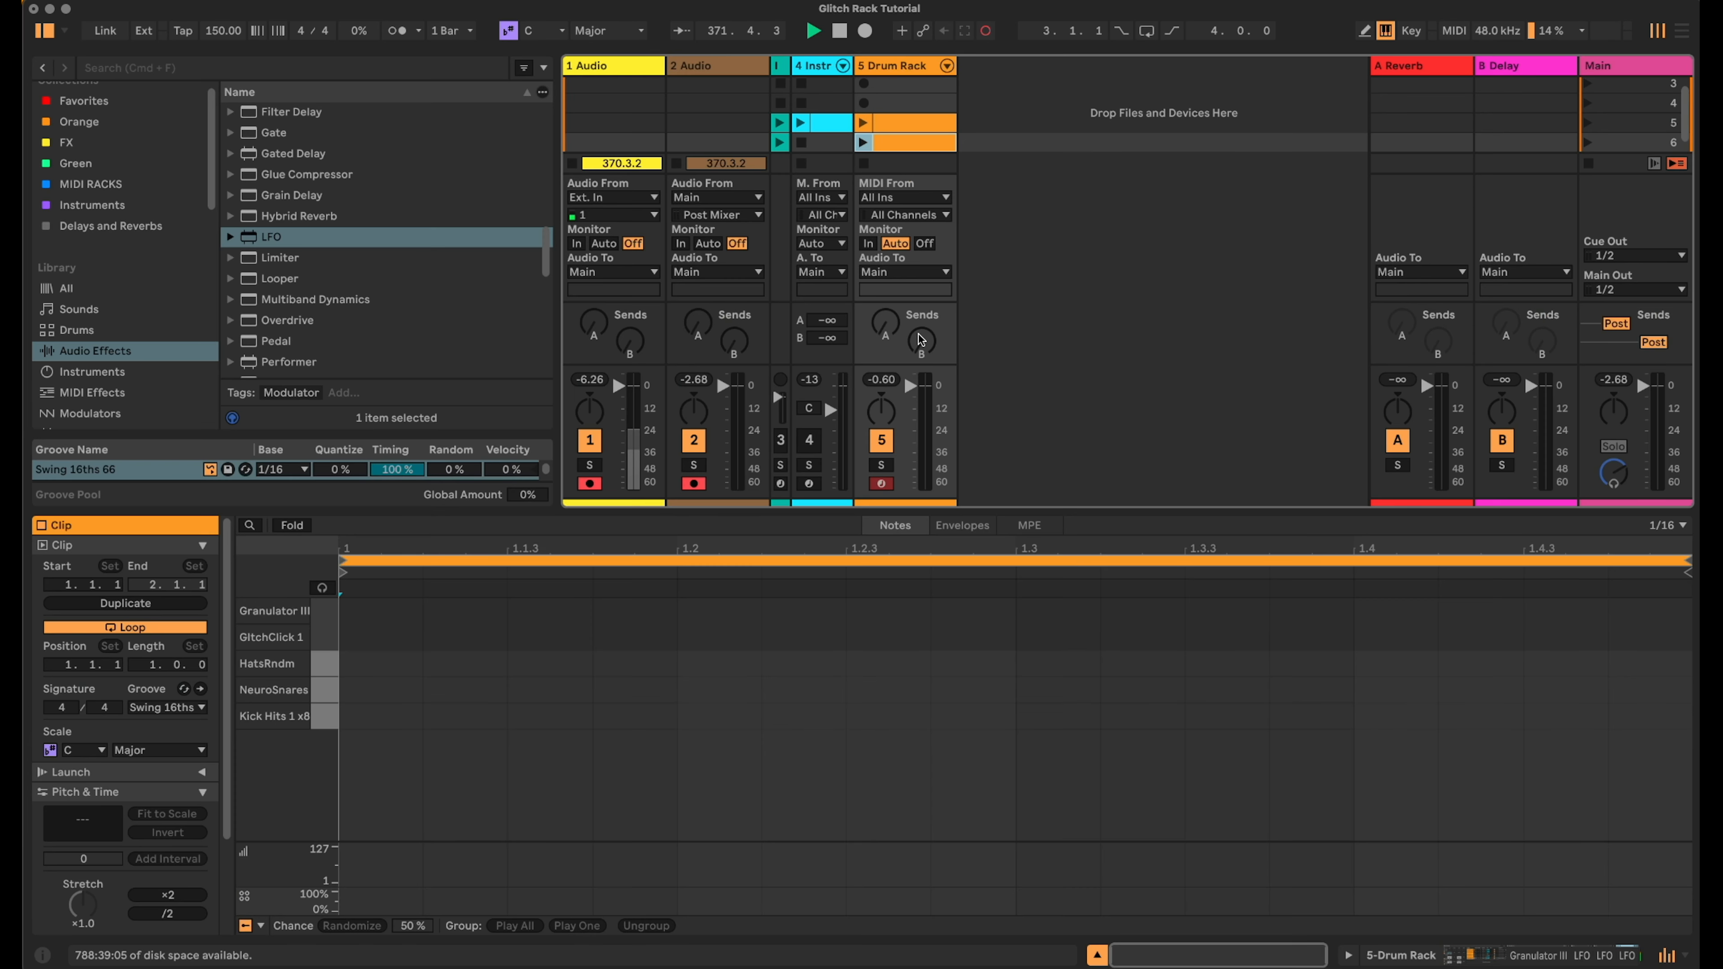
double_click(373, 614)
left_click_drag(373, 615, 1664, 619)
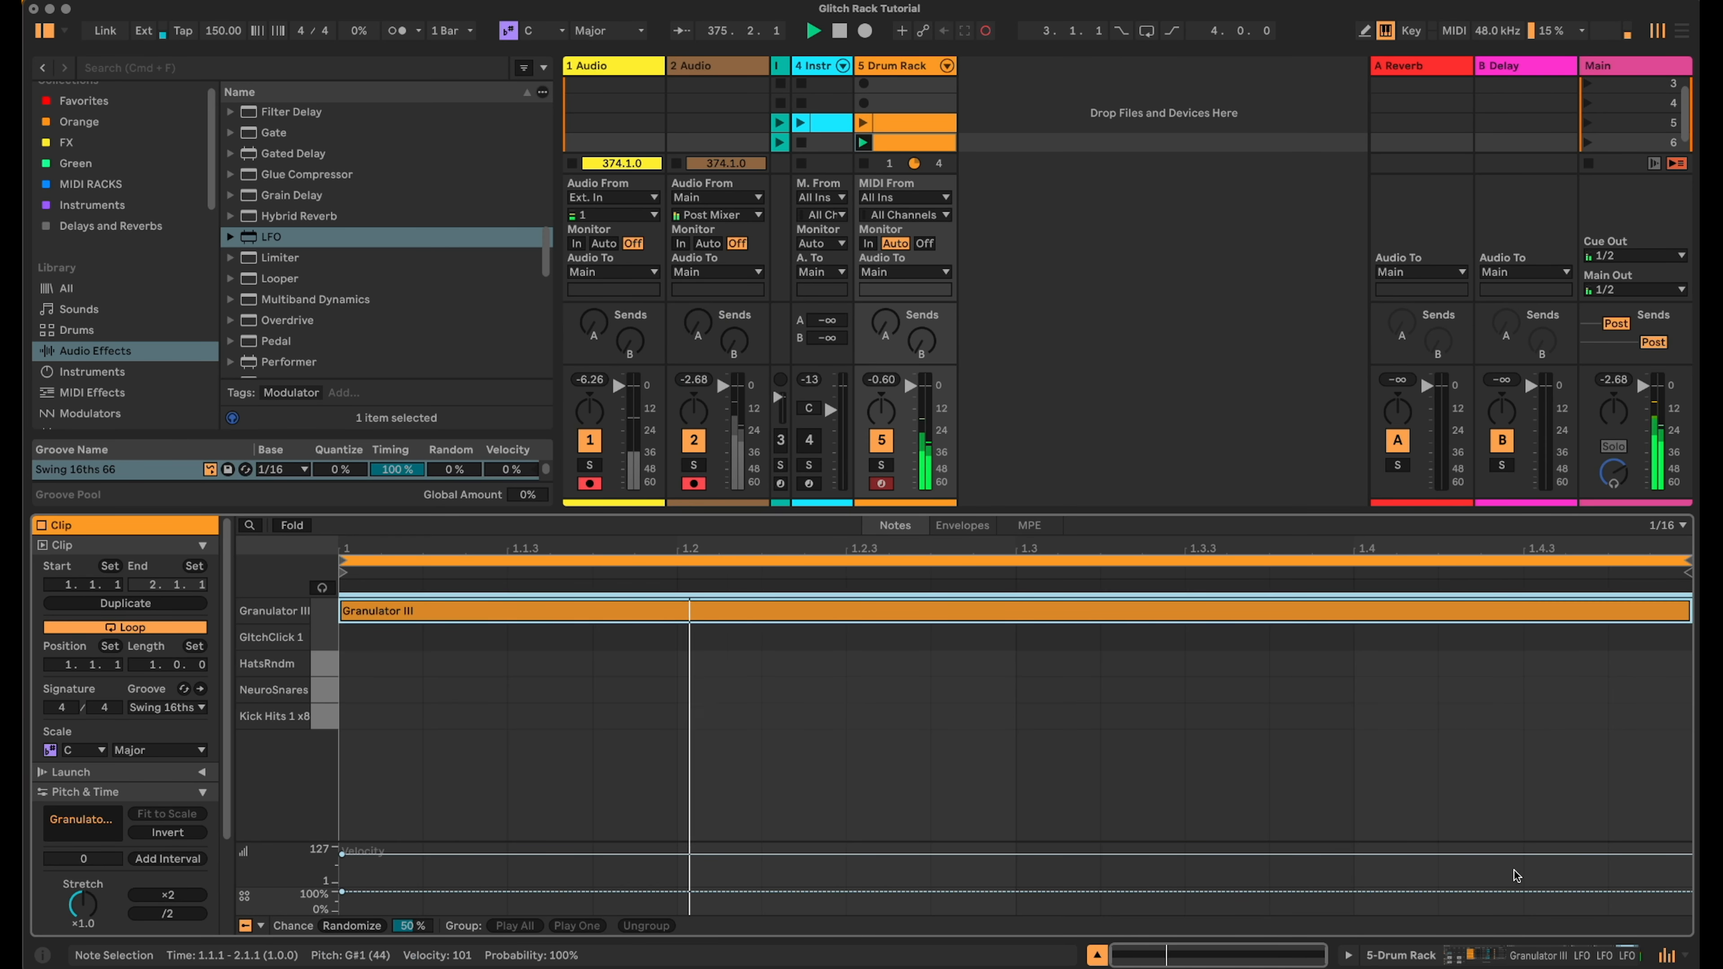
- Set Granulator III's Position to 47.6% and Grain Size to 32.1 ms, leaving Scan at 0.00x
left_click(1517, 953)
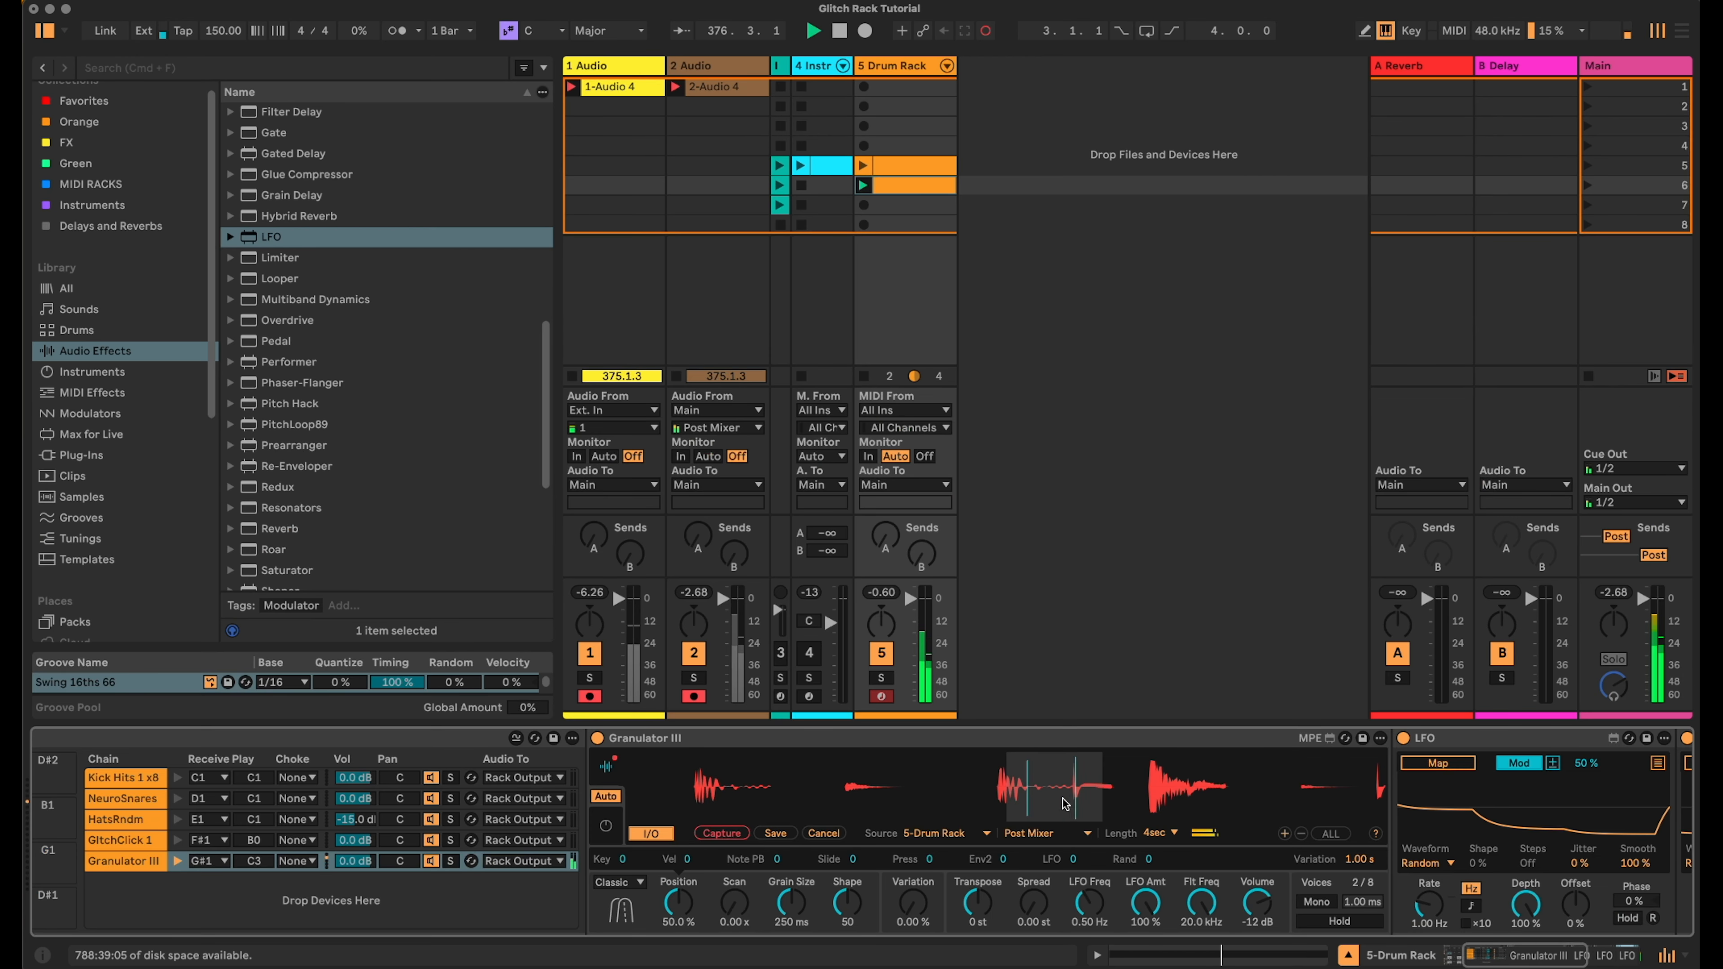
left_click_drag(680, 899, 682, 900)
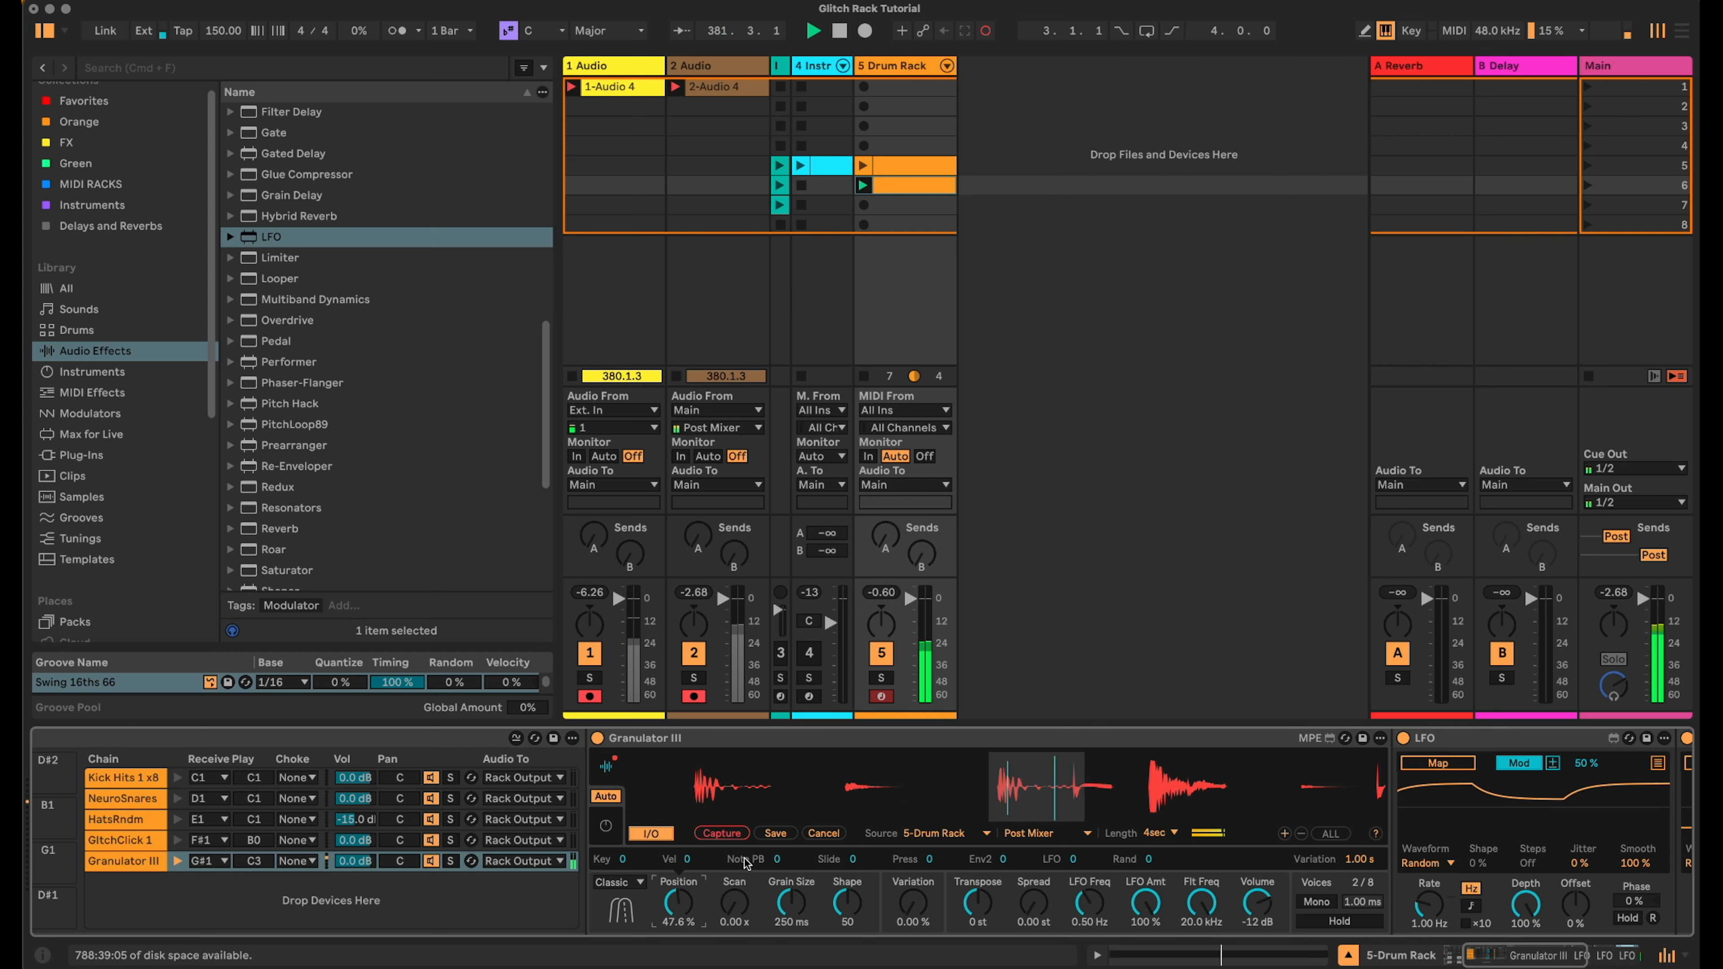
left_click_drag(731, 904, 792, 925)
left_click(794, 909)
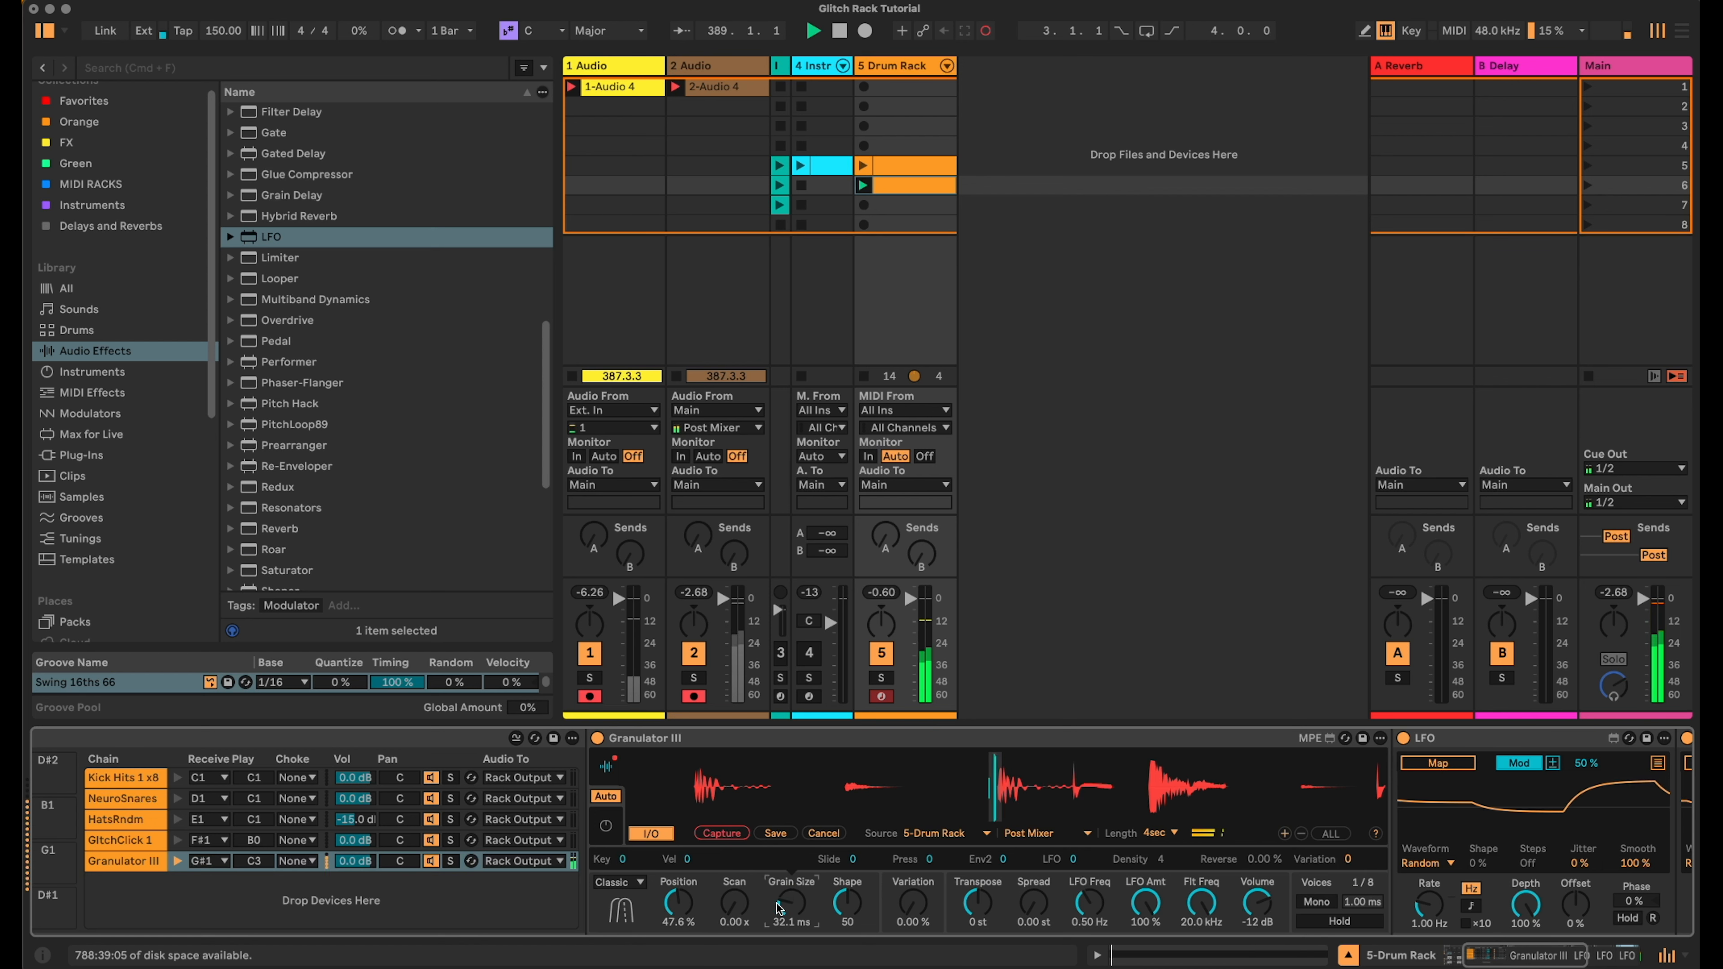
left_click(746, 906)
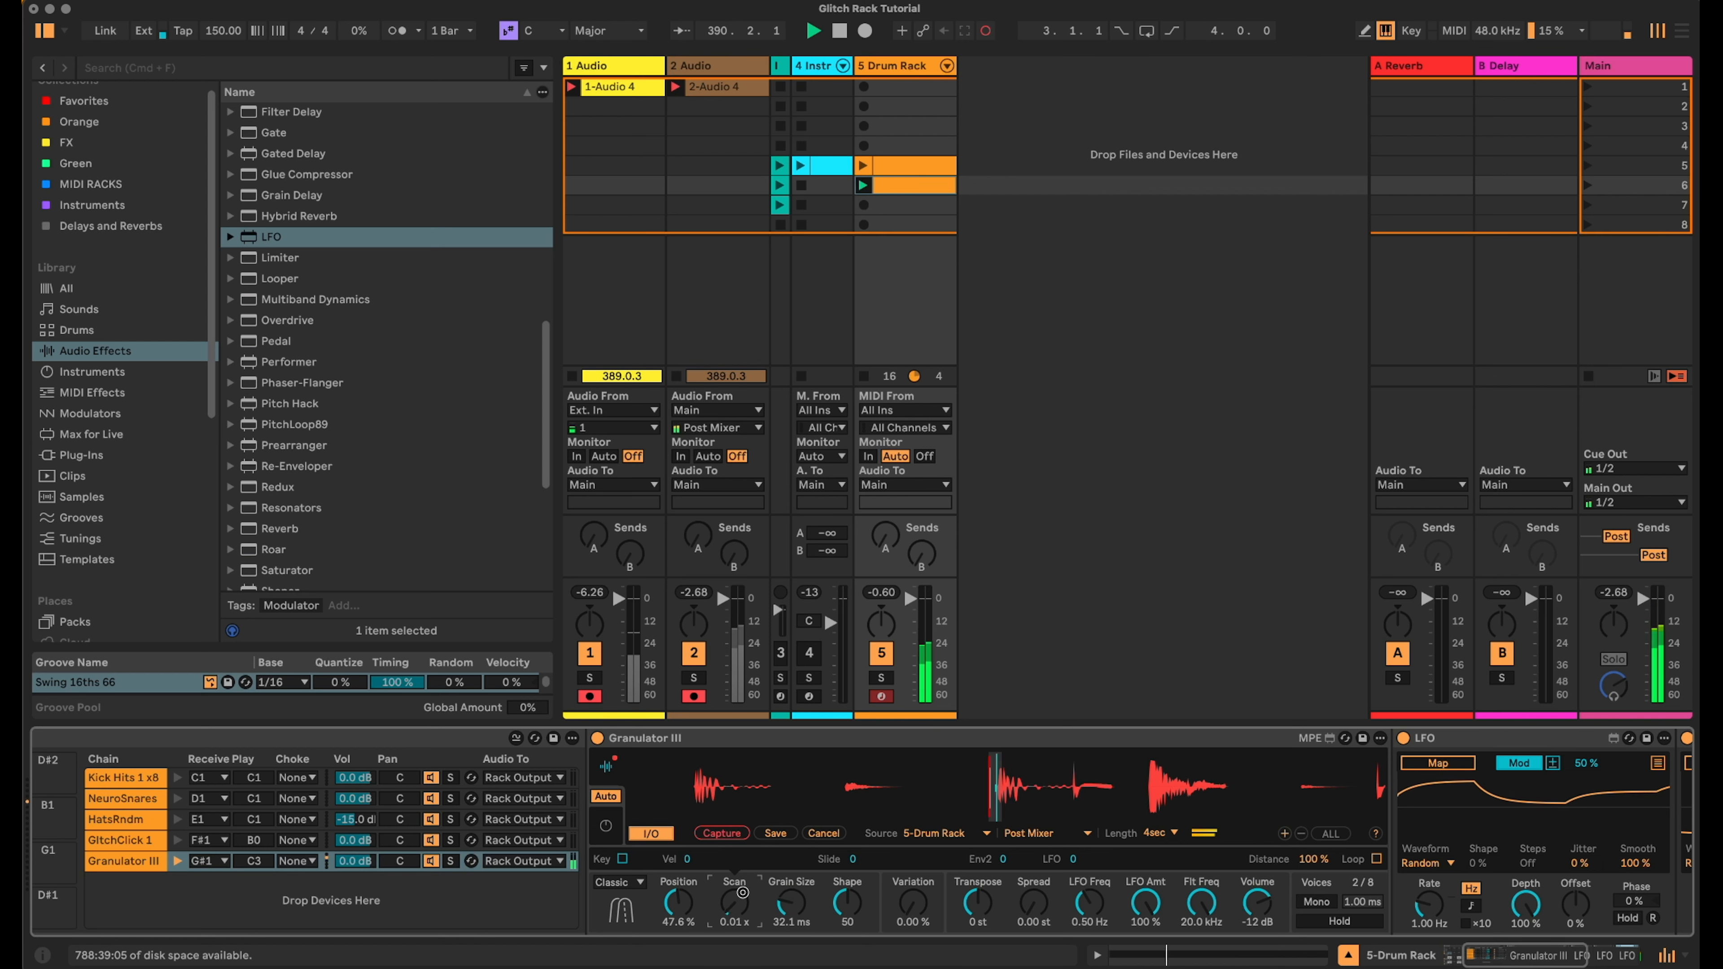
left_click_drag(743, 879, 749, 909)
- Map the first LFO to Granulator III's Scan with a 25% amount
left_click_drag(1496, 957, 1509, 957)
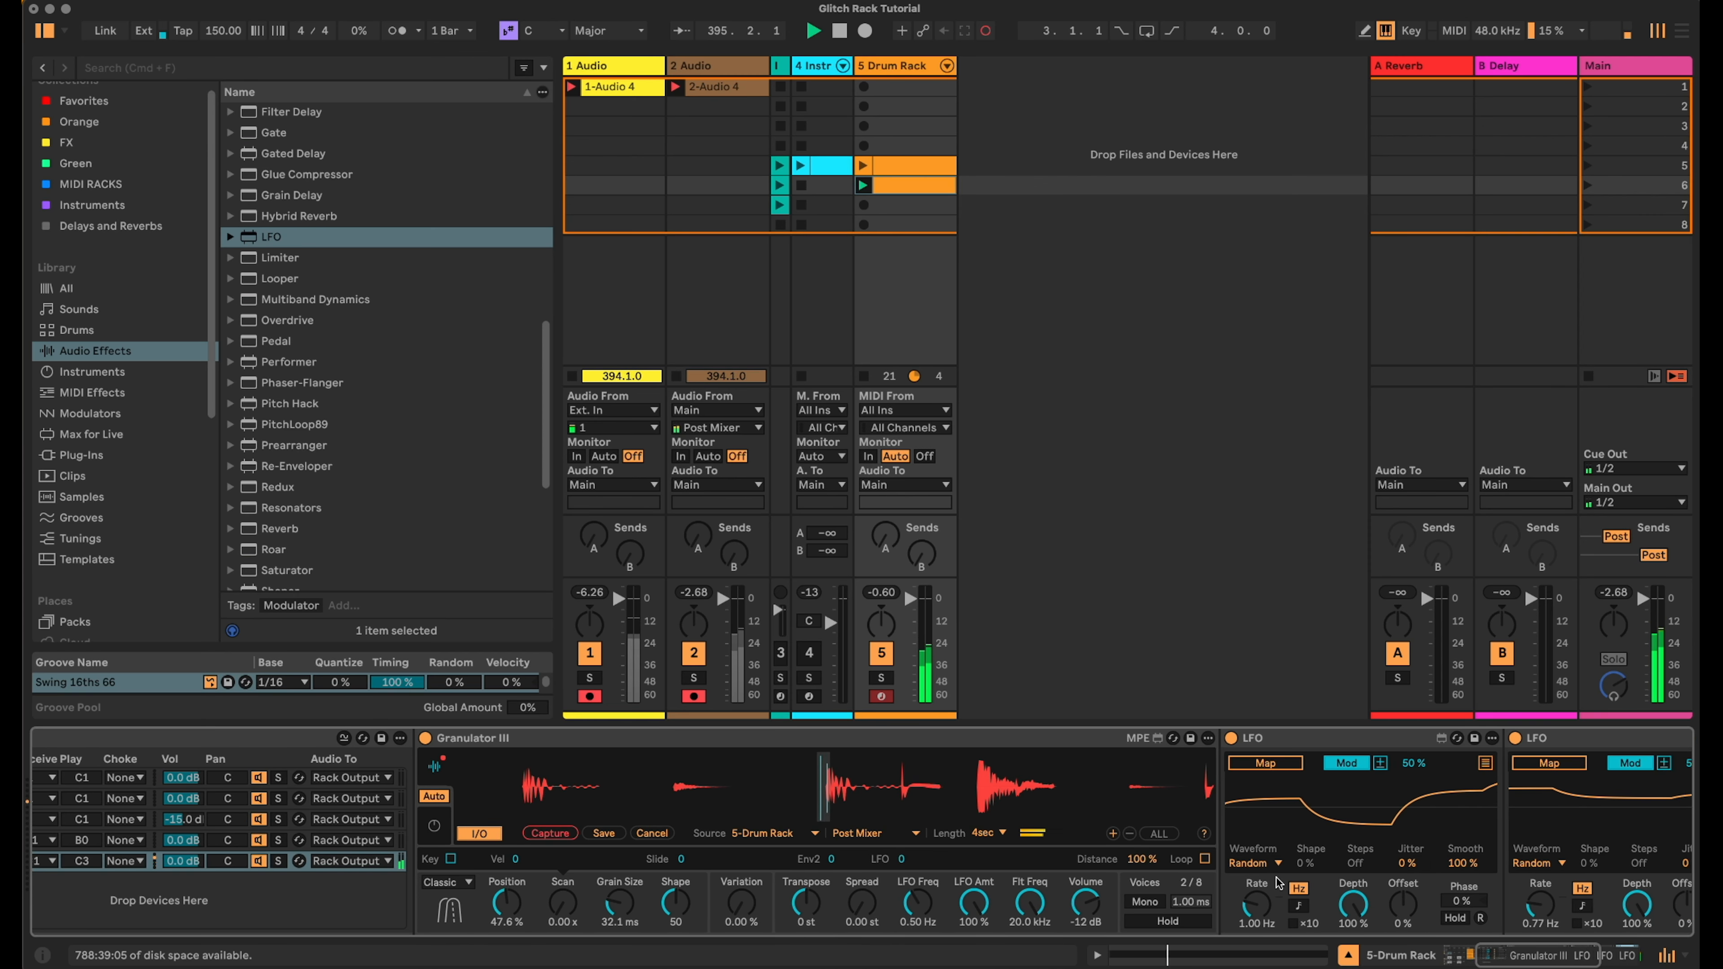
left_click(1273, 758)
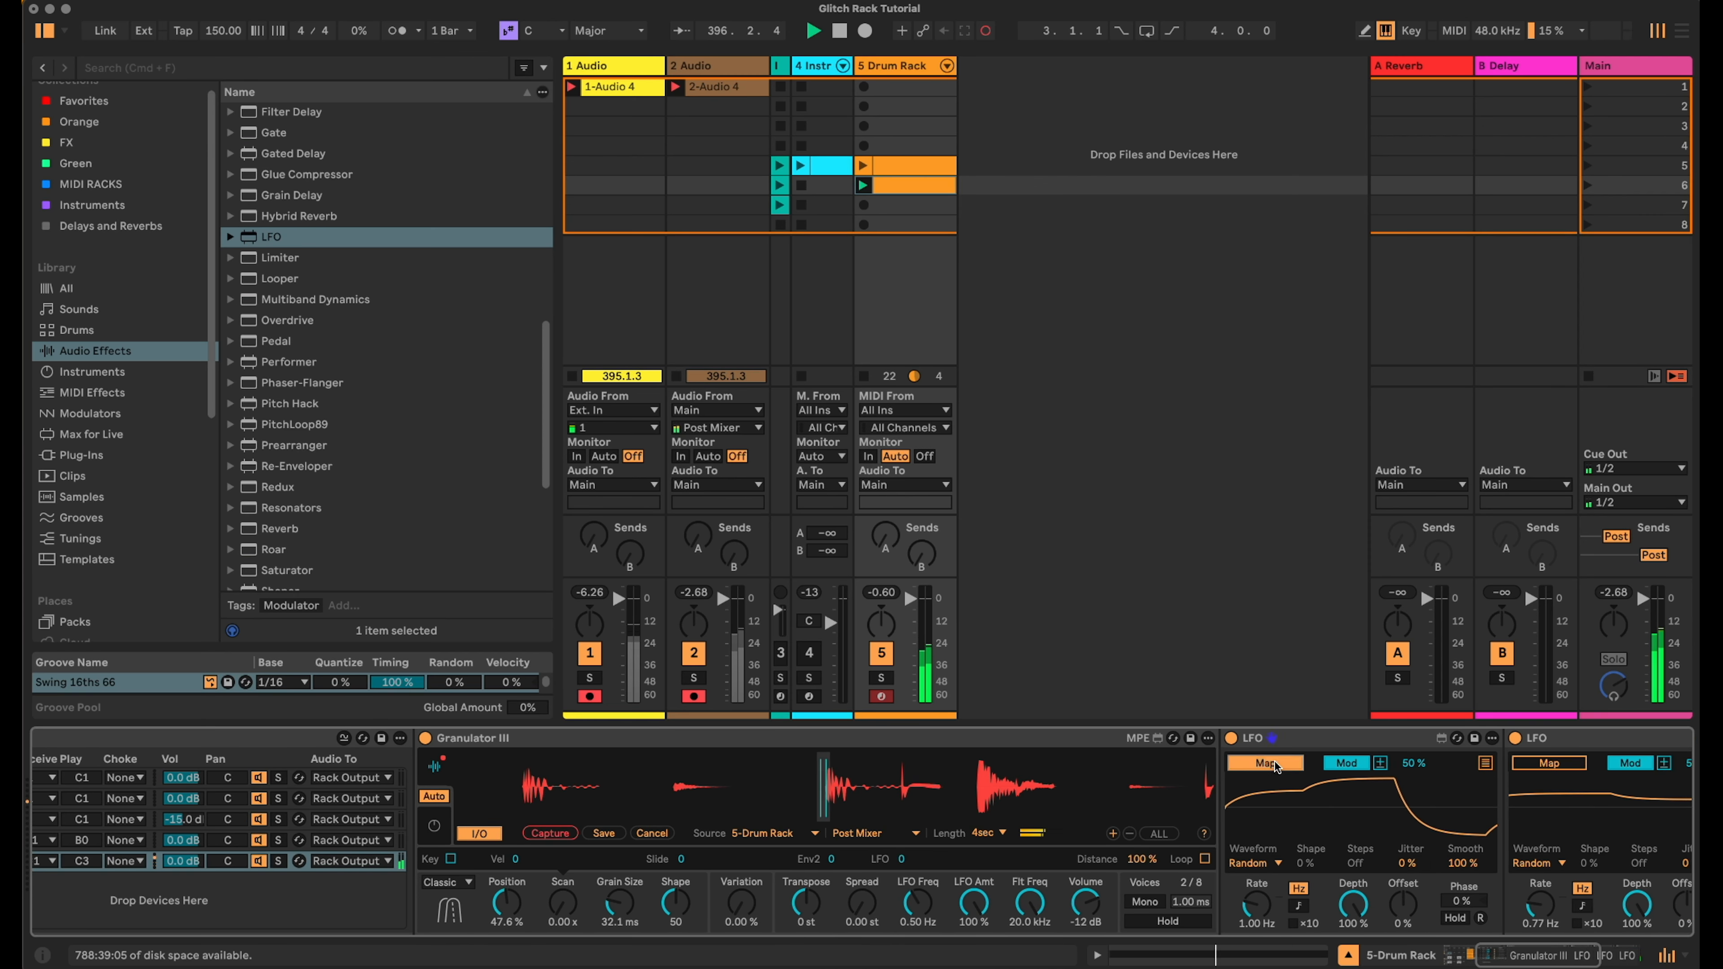
left_click(553, 909)
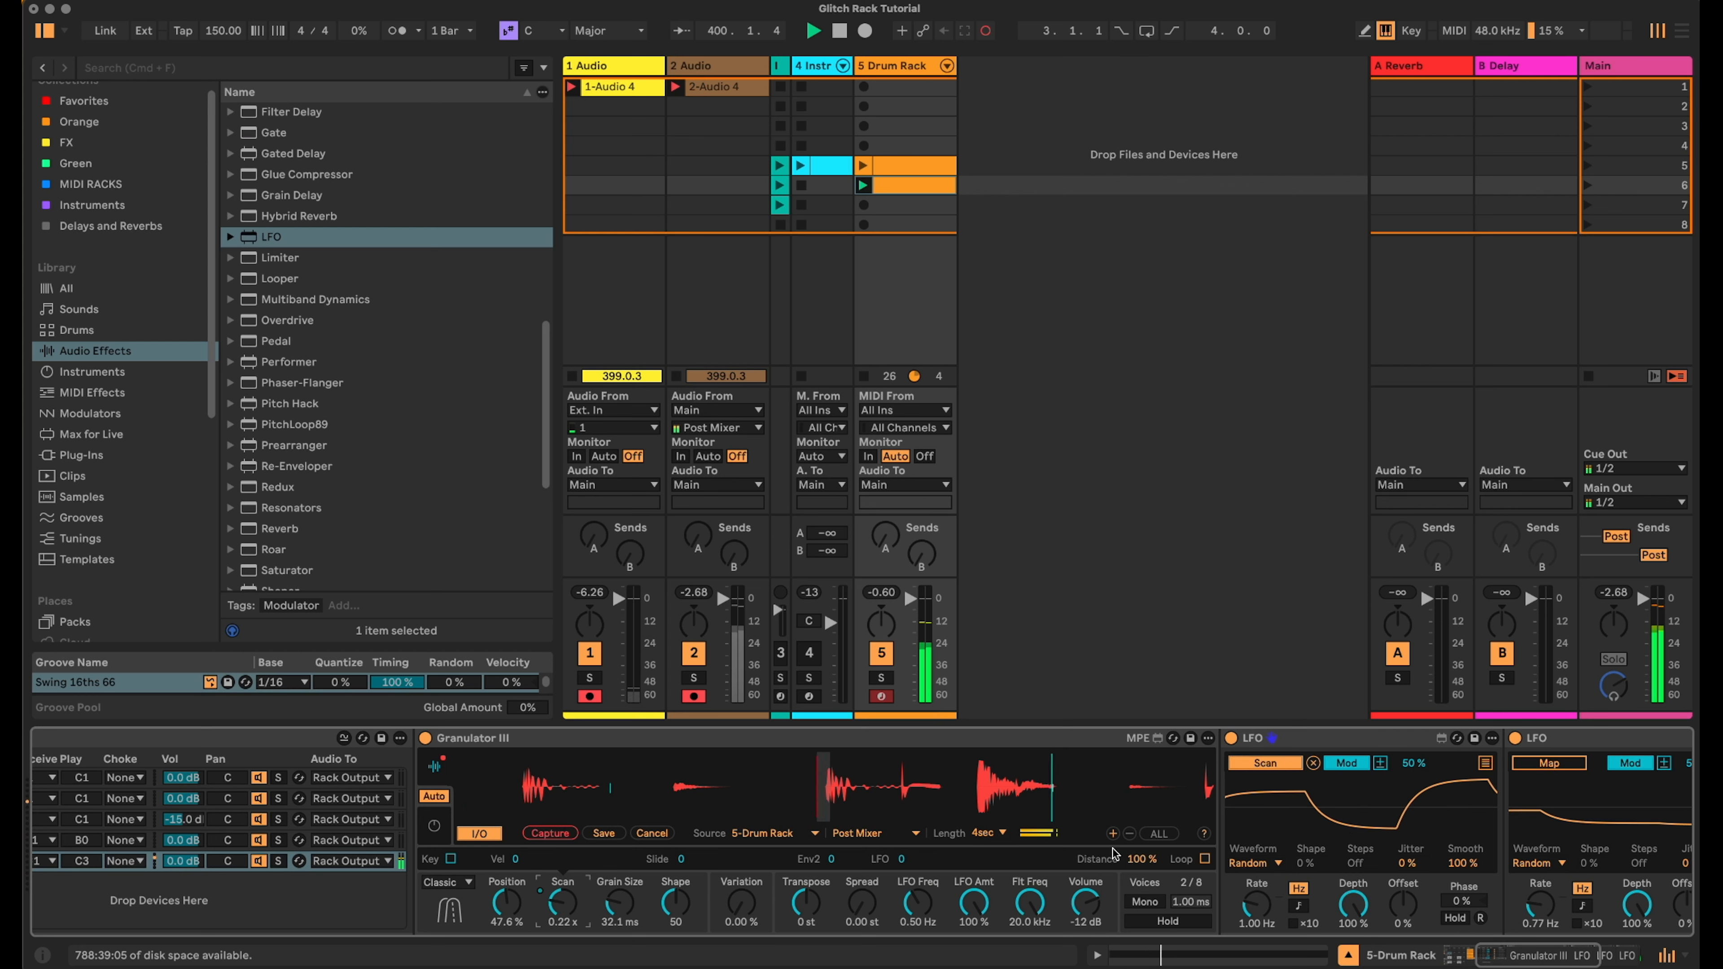
left_click_drag(1414, 763, 1416, 776)
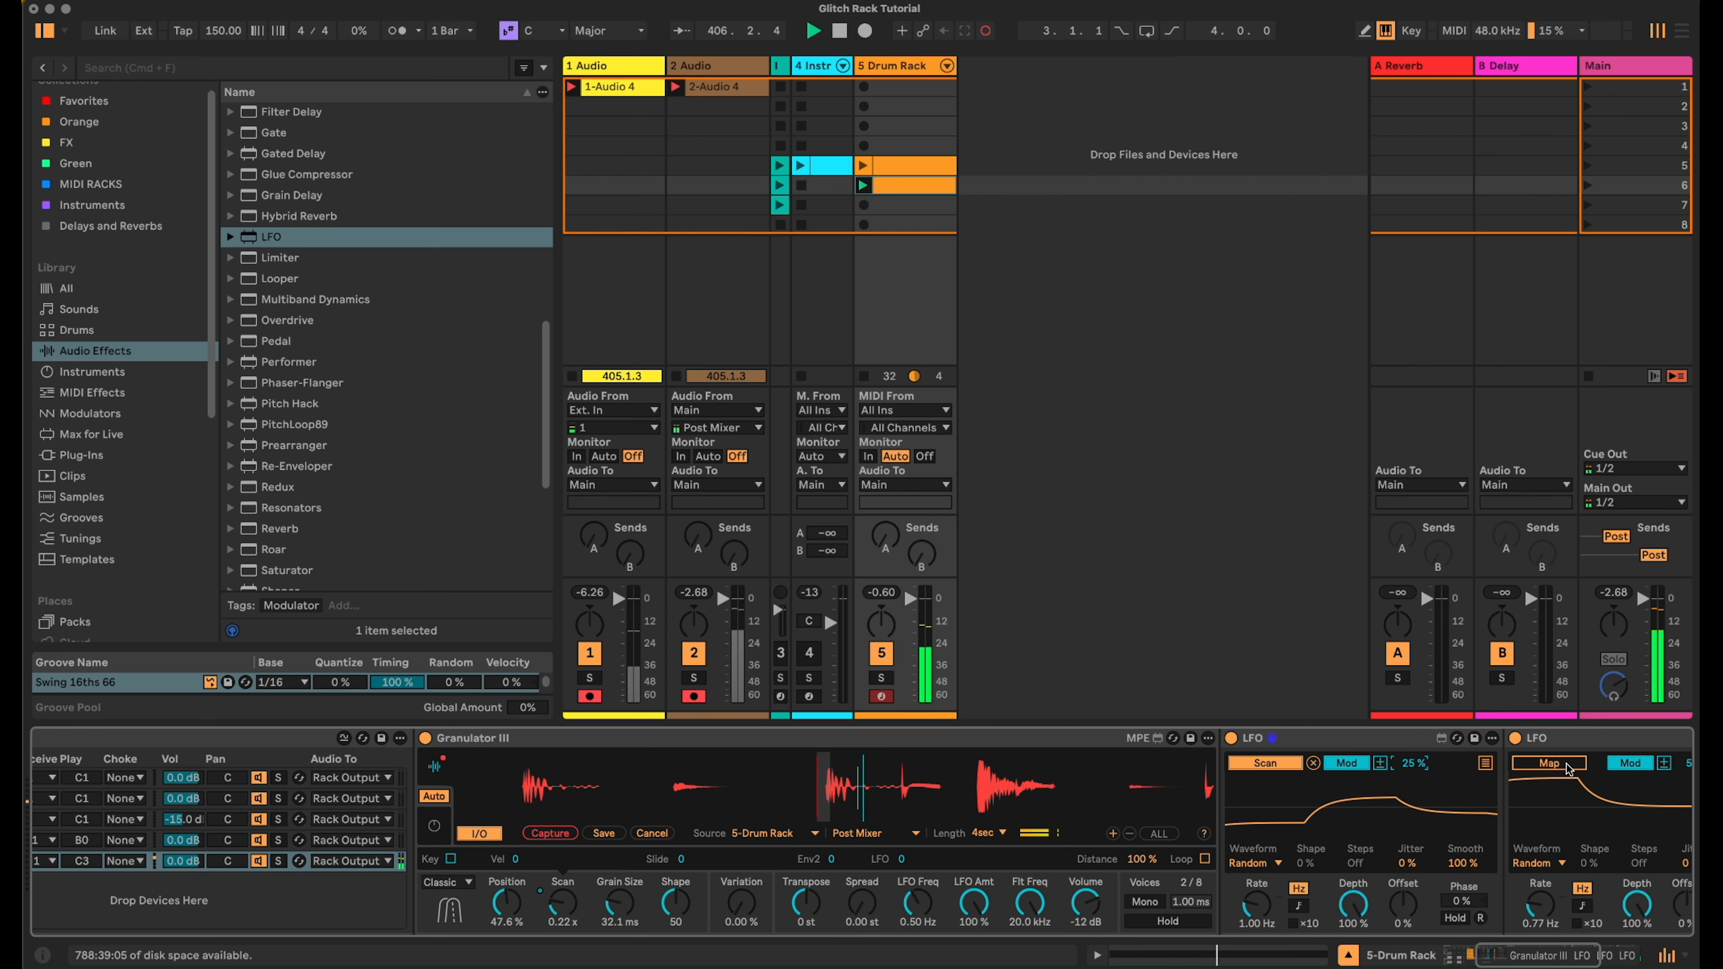
- Map the second LFO to Granulator III's Grain Size with an 18% amount
scroll(1004, 859, "right", 2)
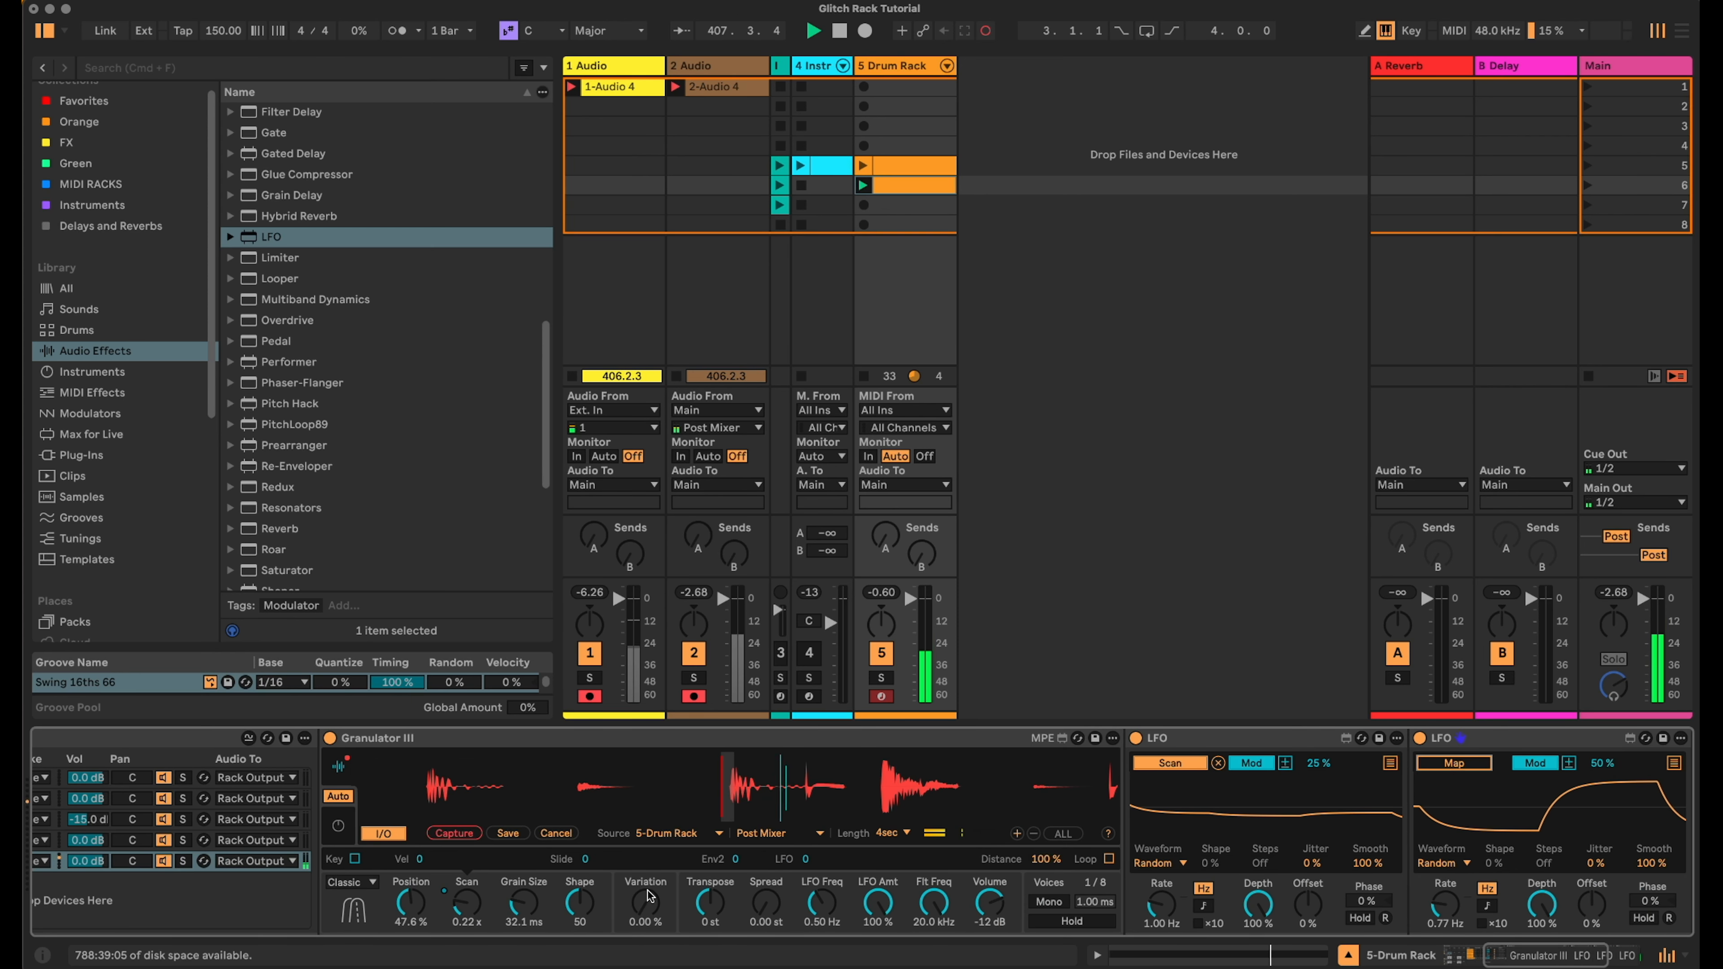
left_click(524, 907)
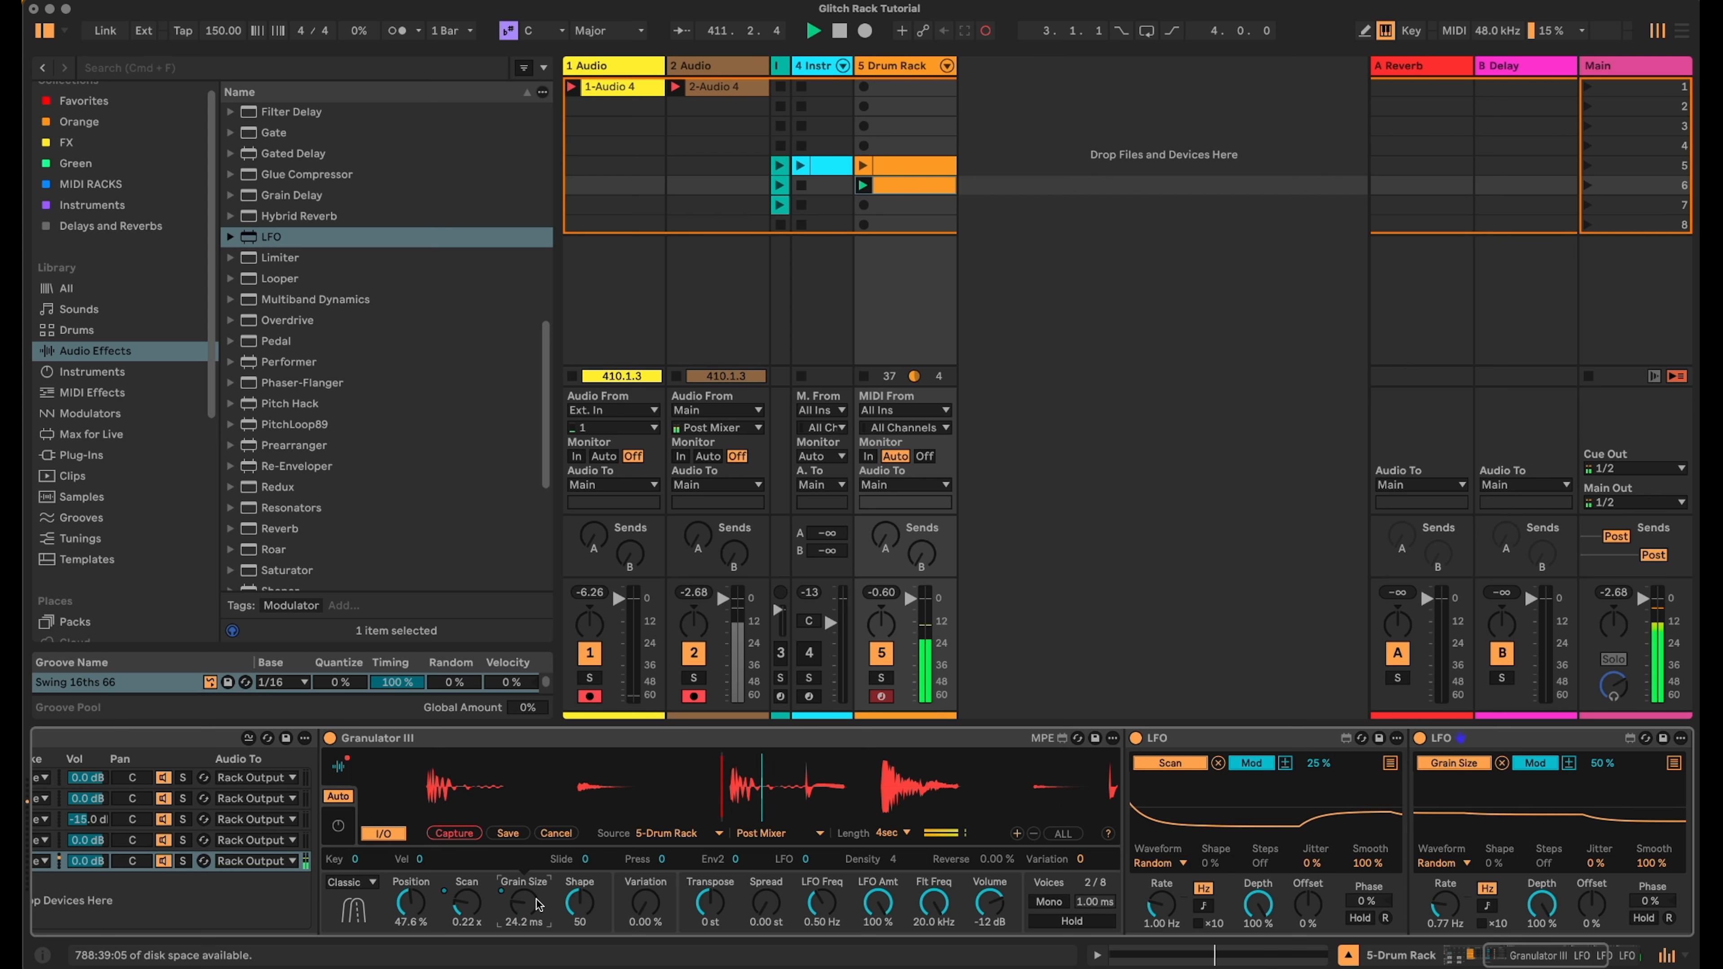
left_click_drag(1618, 765, 1614, 767)
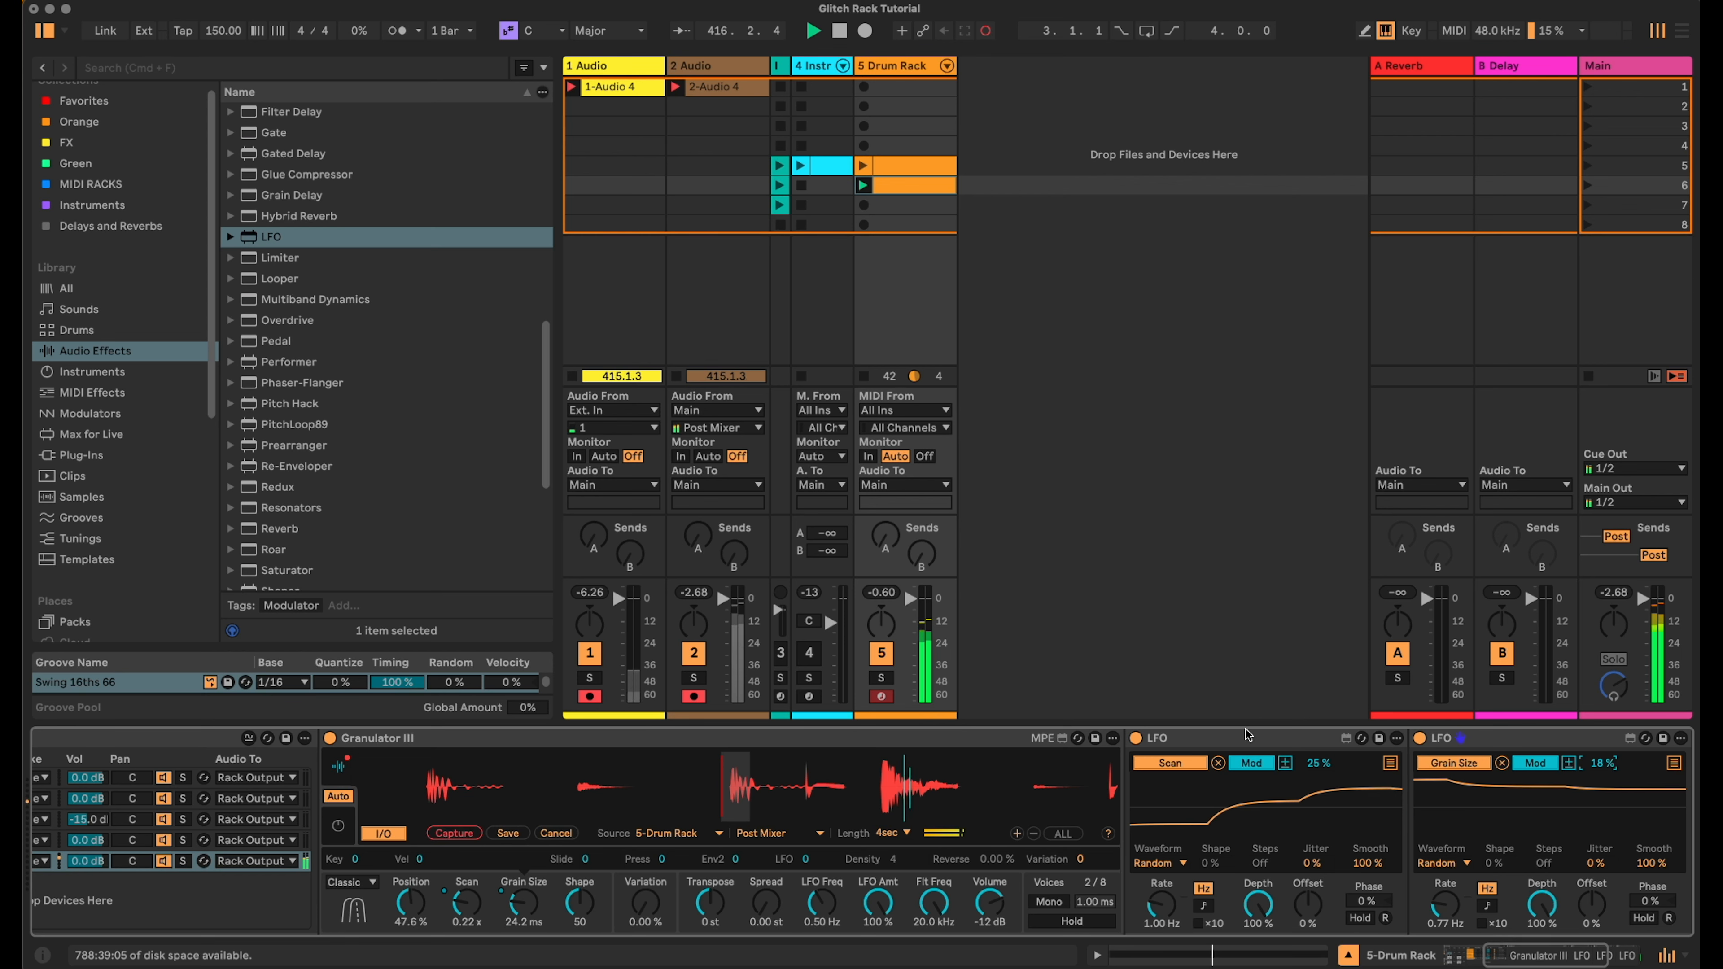
- Collapse the first two LFOs and map the third LFO to Granulator III's Position
double_click(1254, 735)
double_click(1258, 739)
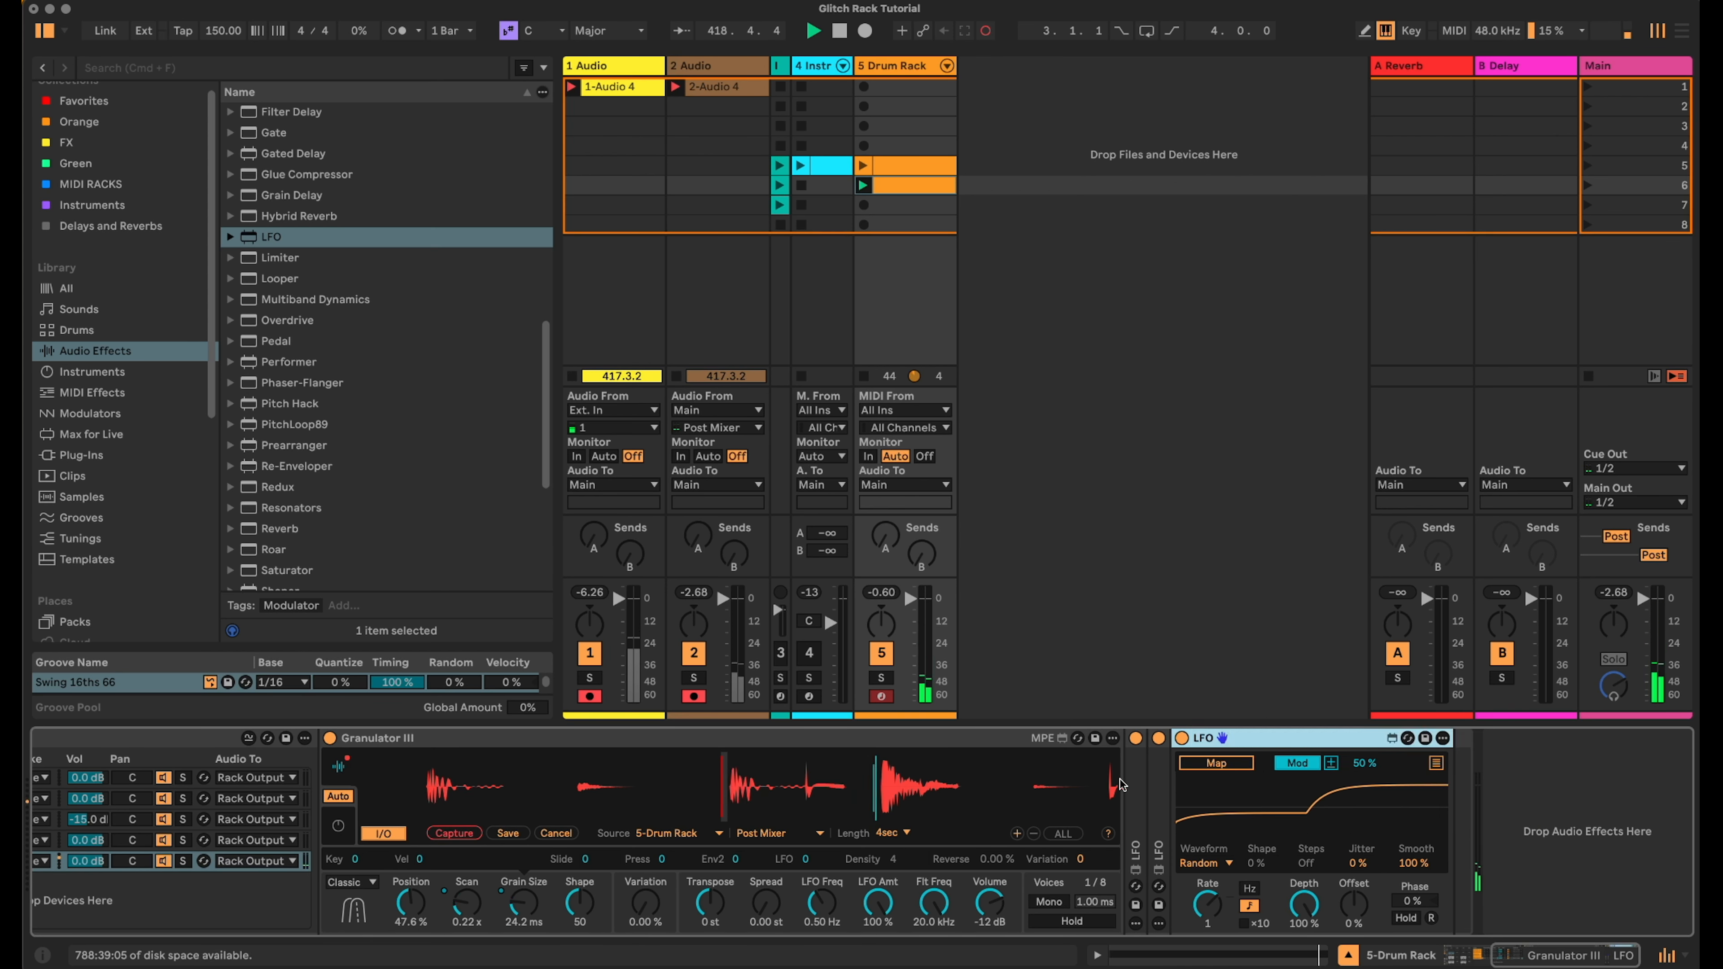
left_click(410, 903)
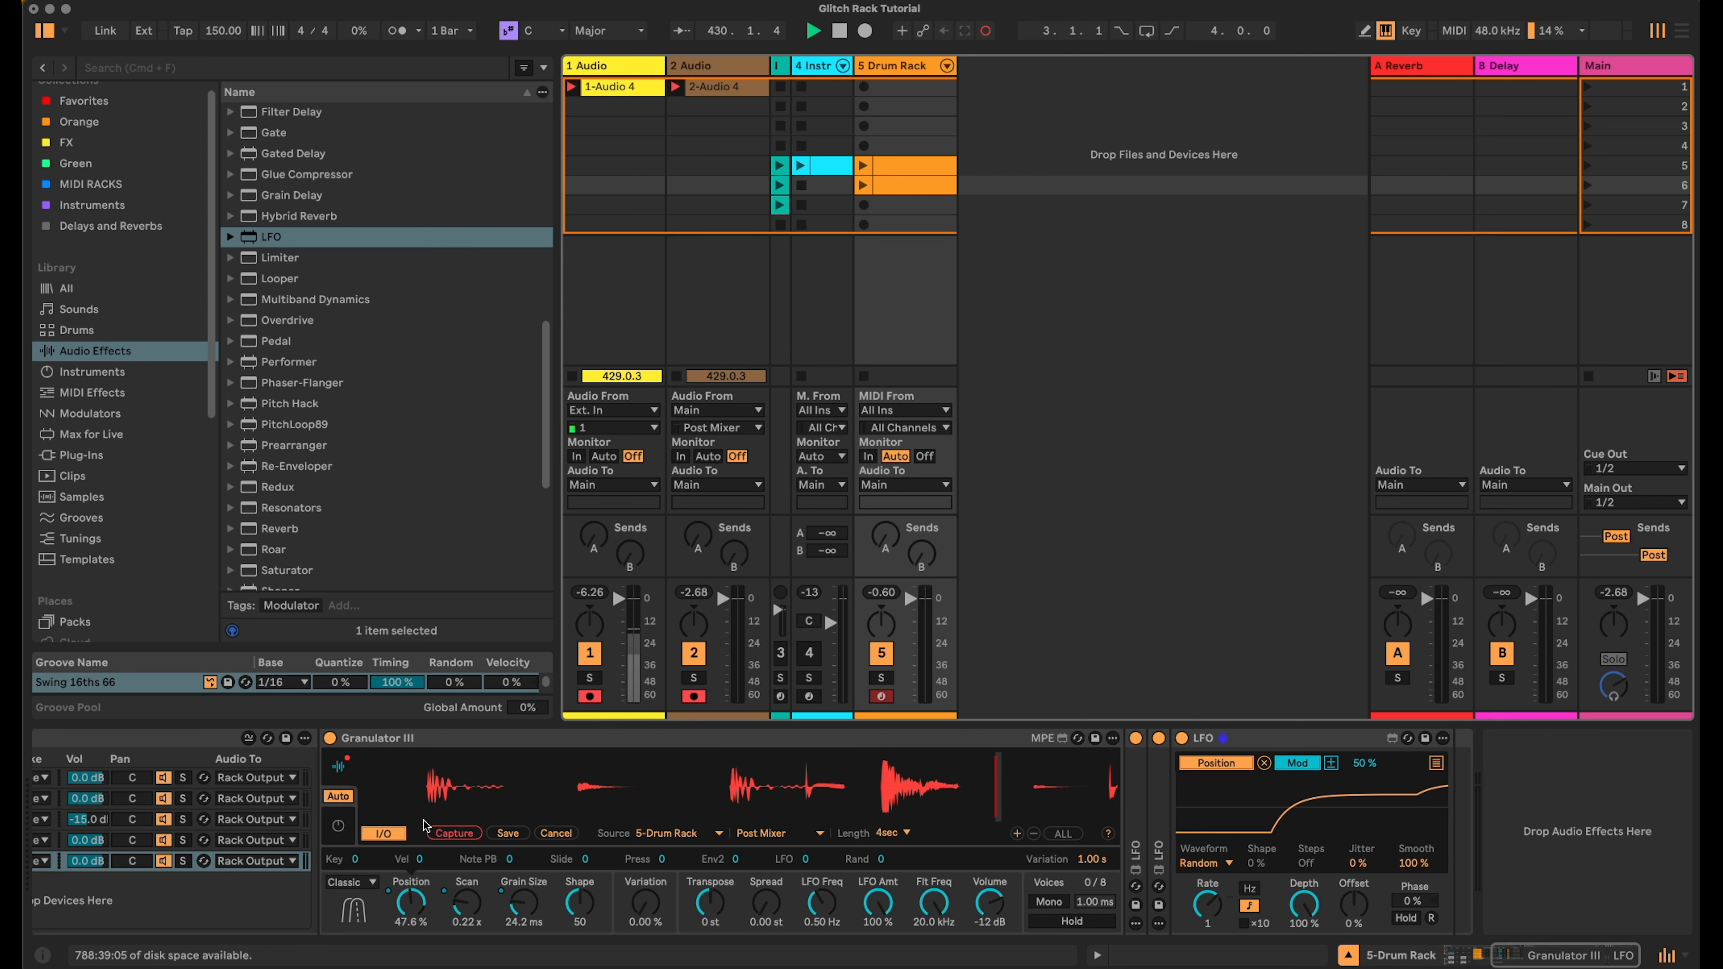
- Move the new clip to the eighth slot and rename it Granular
left_click_drag(941, 187, 913, 226)
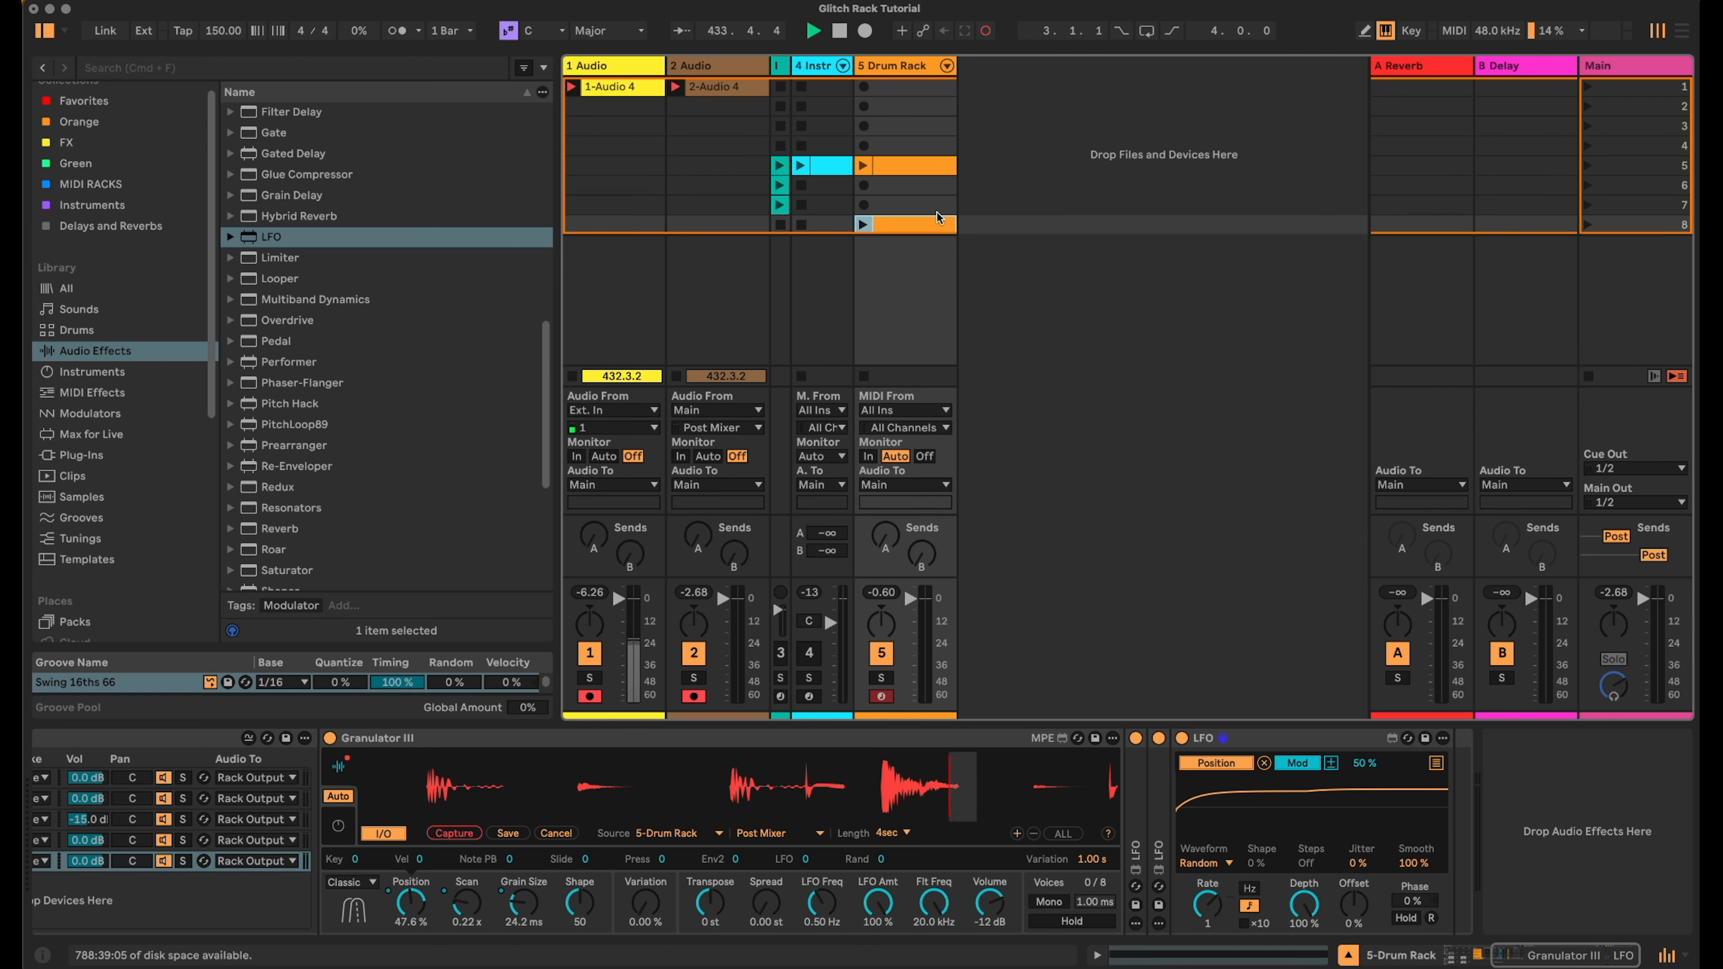
key("super+r")
type("Granular")
key("Return")
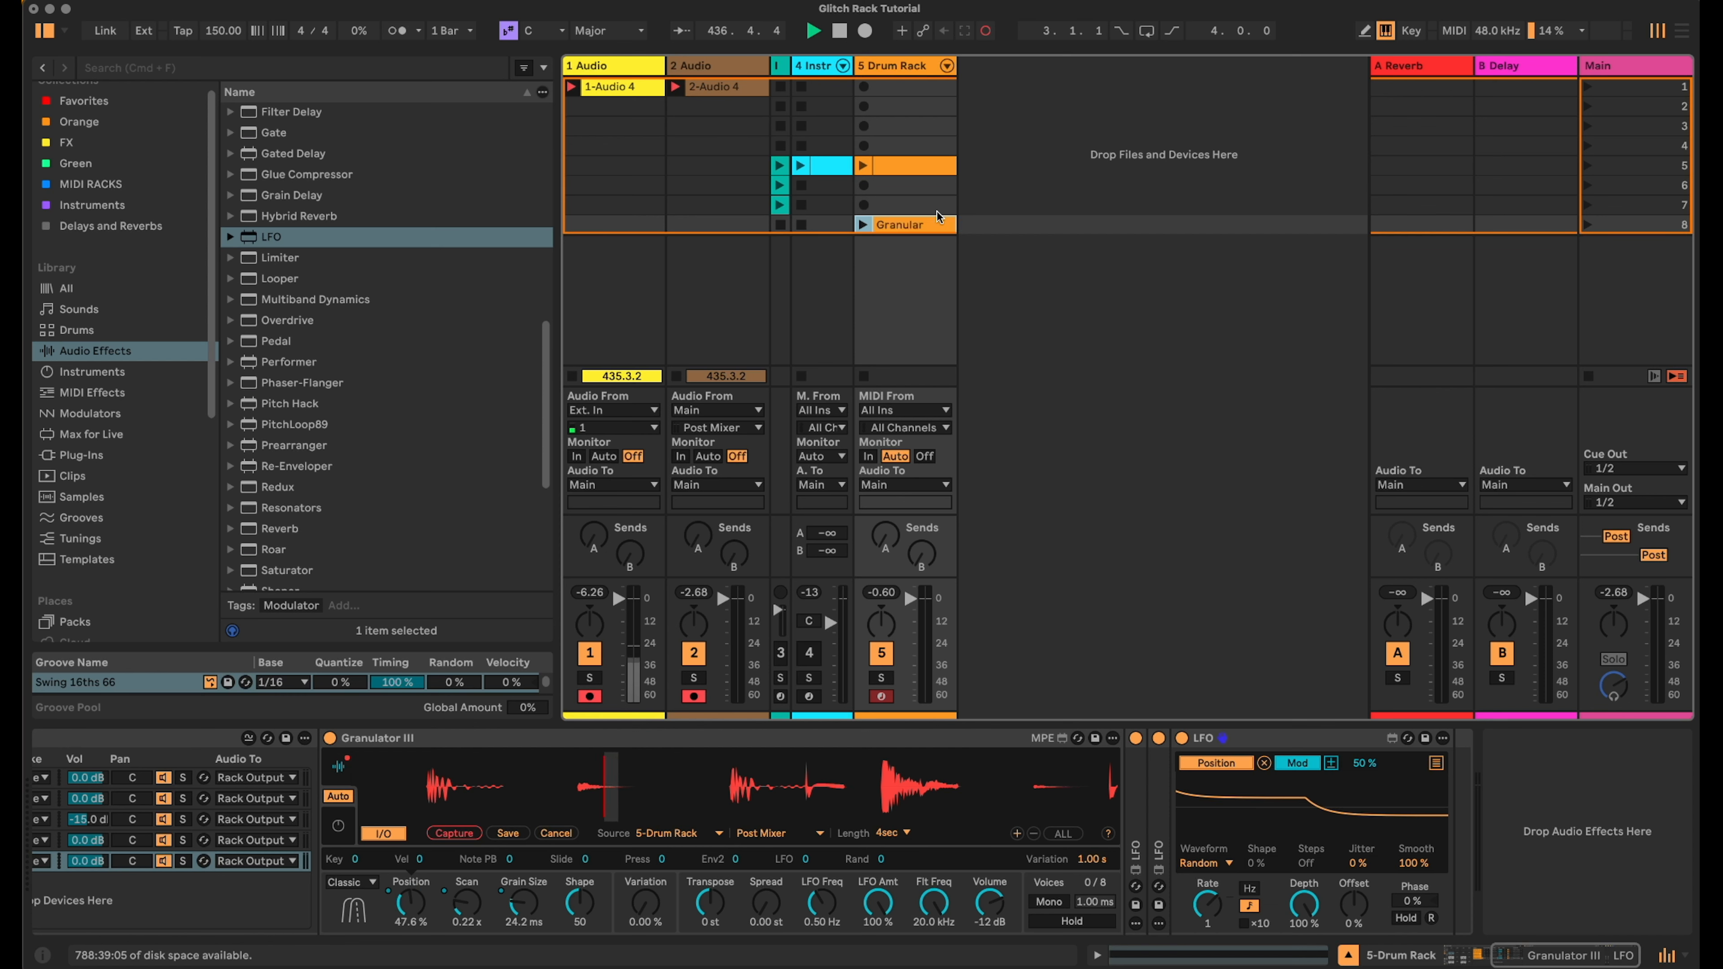
- Rename the original beat clip Beat
left_click(922, 167)
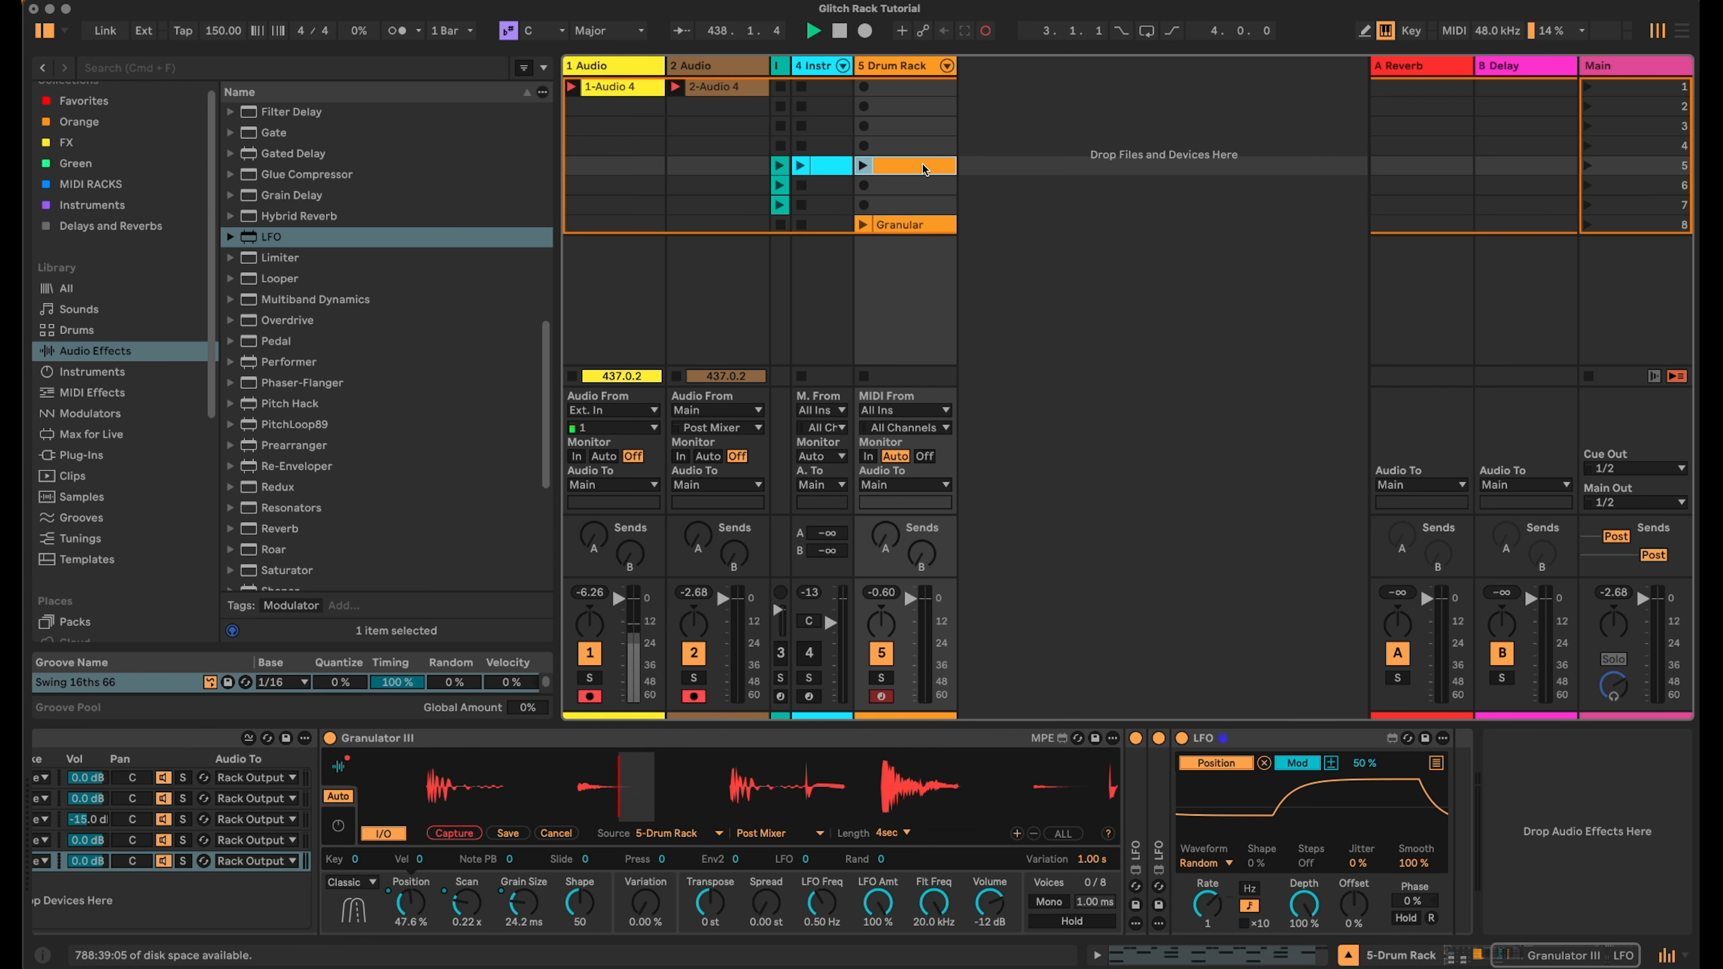
key("super+r")
type("Beat")
key("Return")
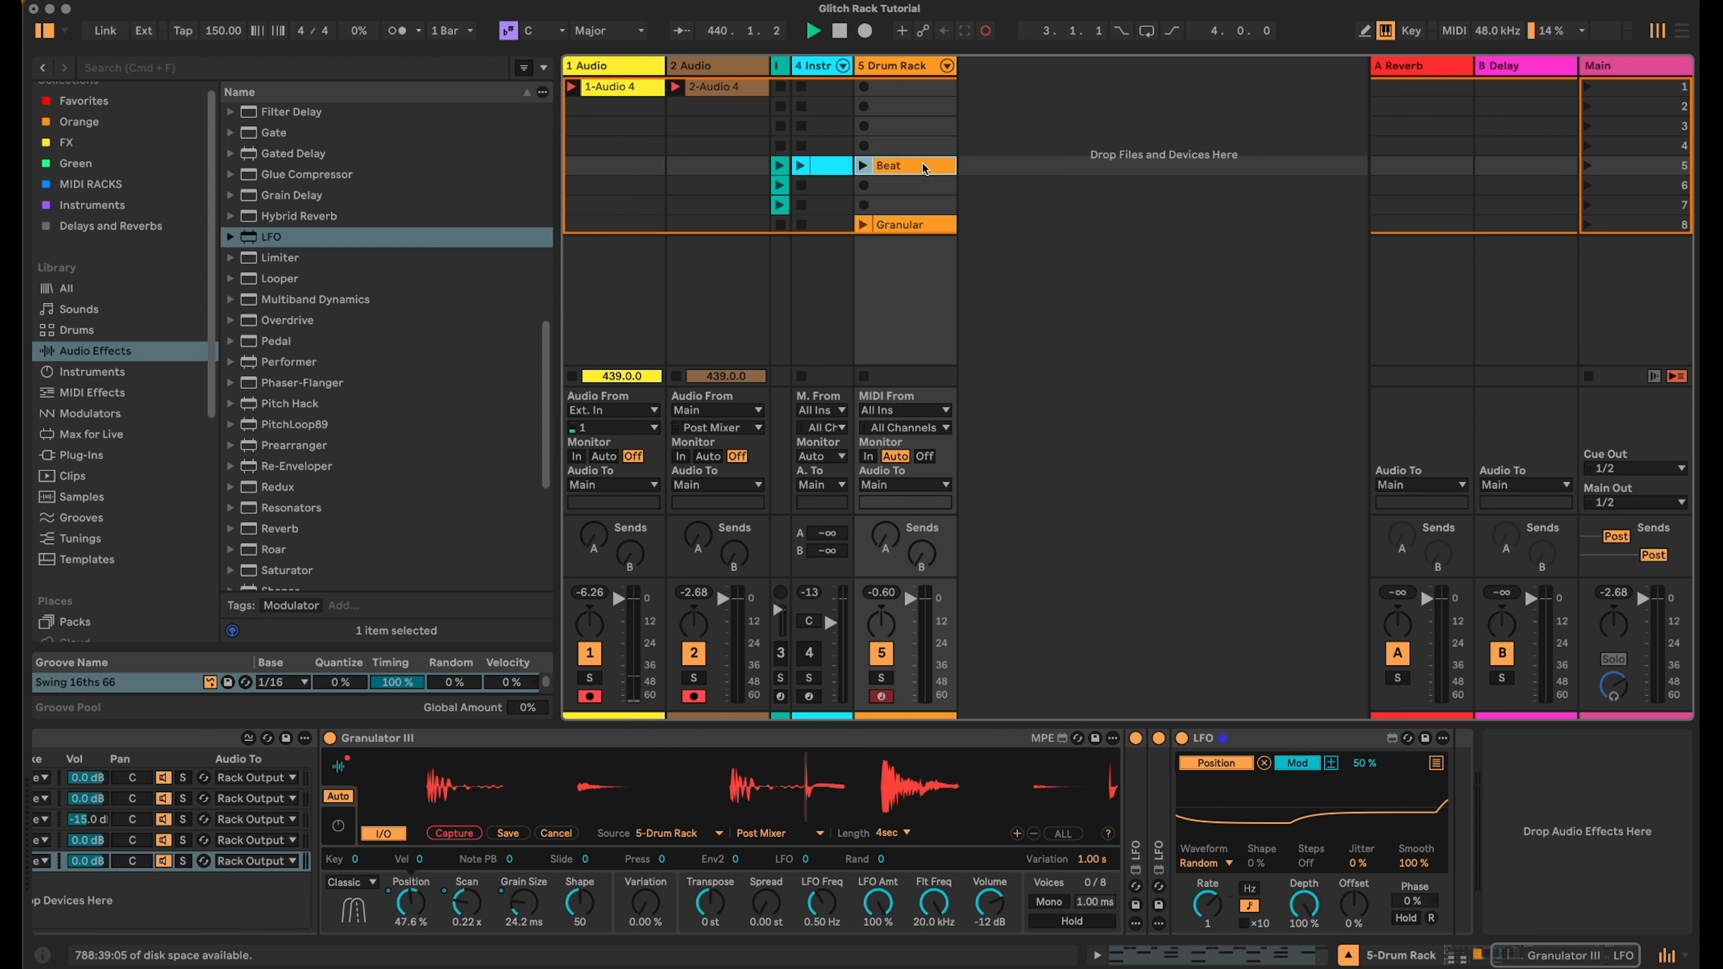
- Launch and duplicate the Beat clip, renaming the copy Beat Gran
left_click(863, 166)
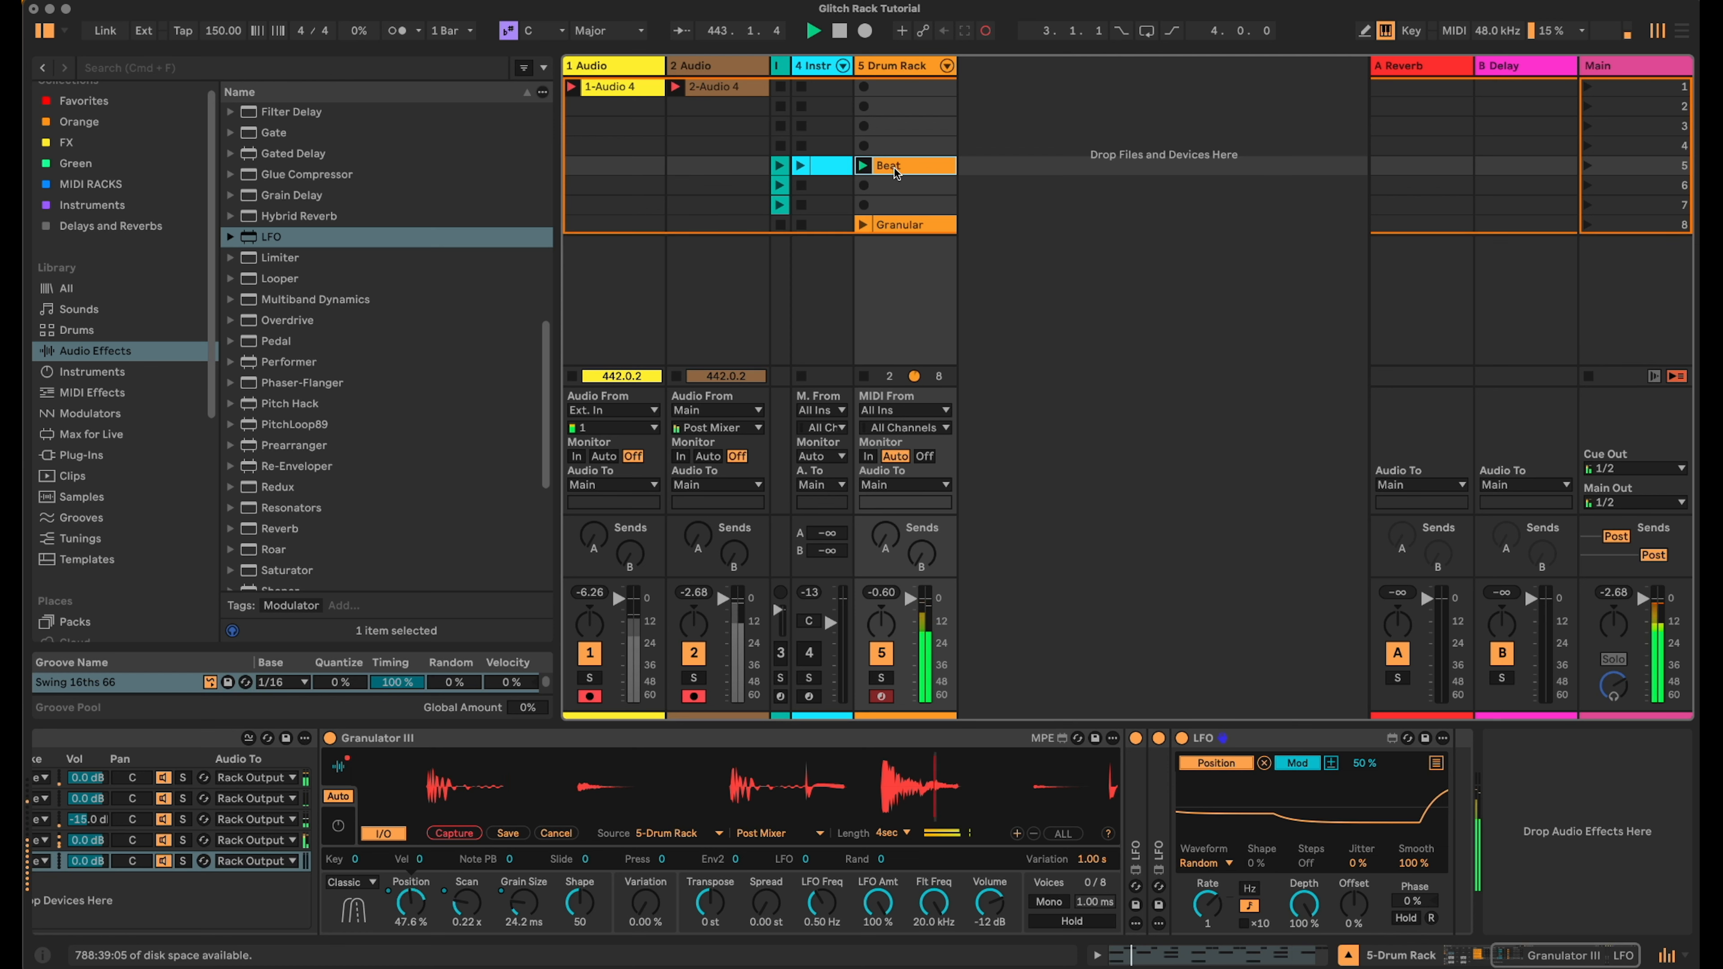
key("super+d")
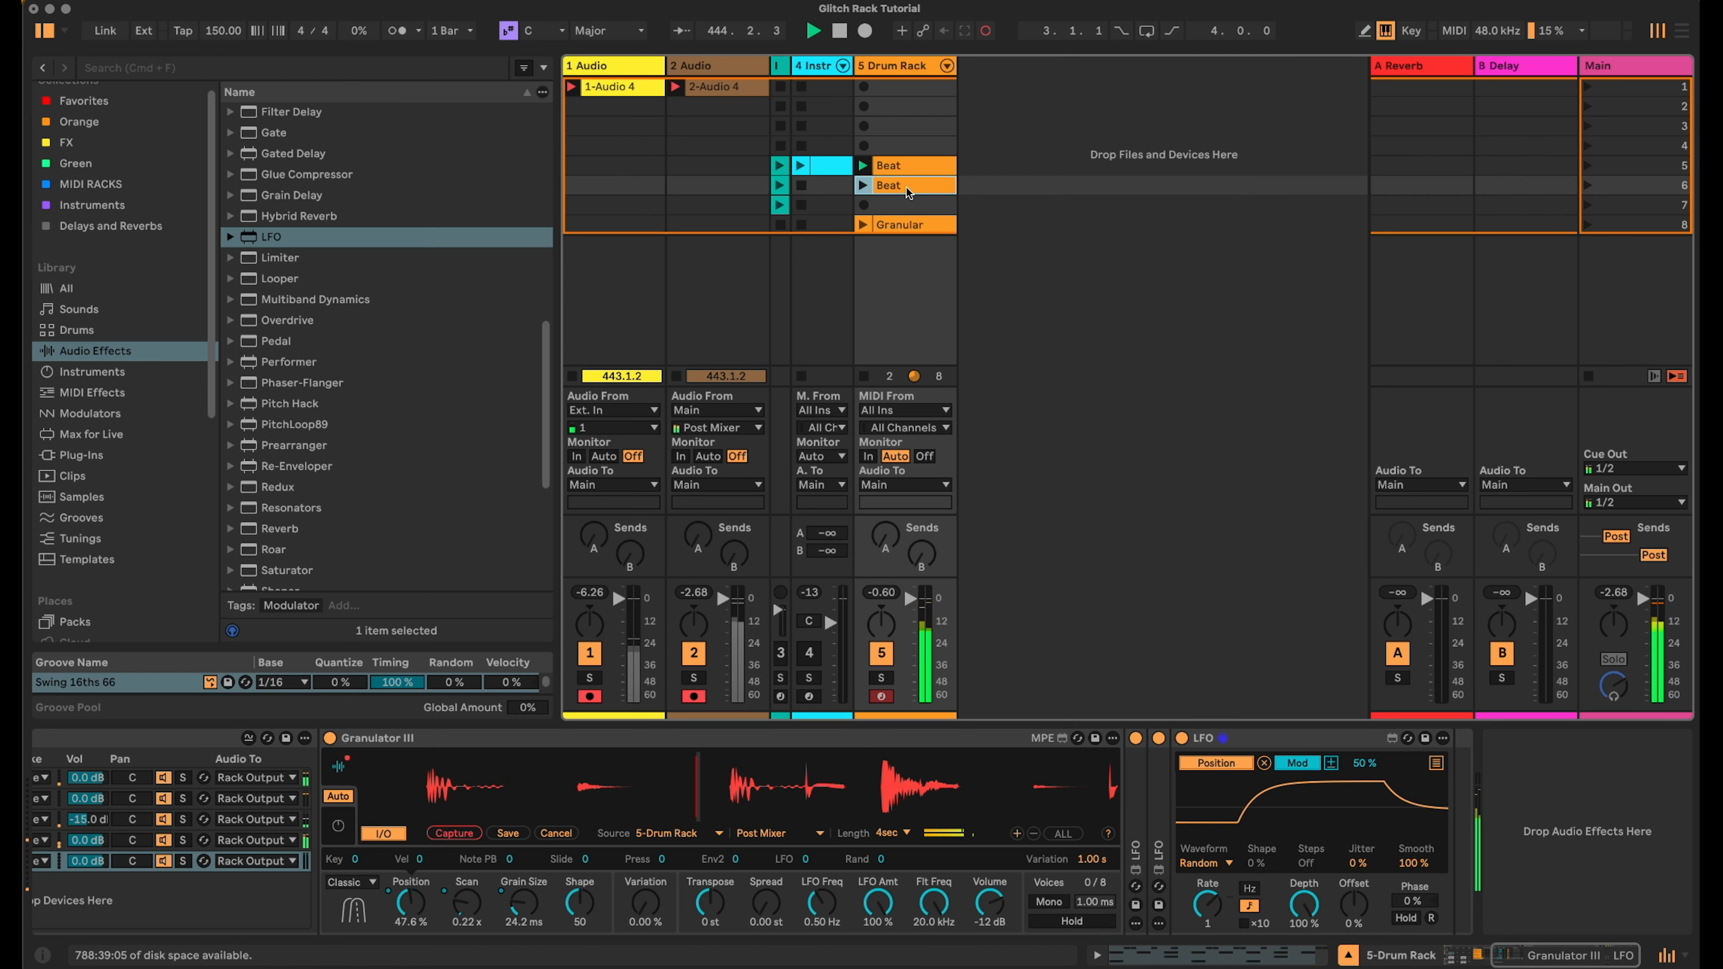
key("super+r")
key("Right")
type("Gran")
key("Return")
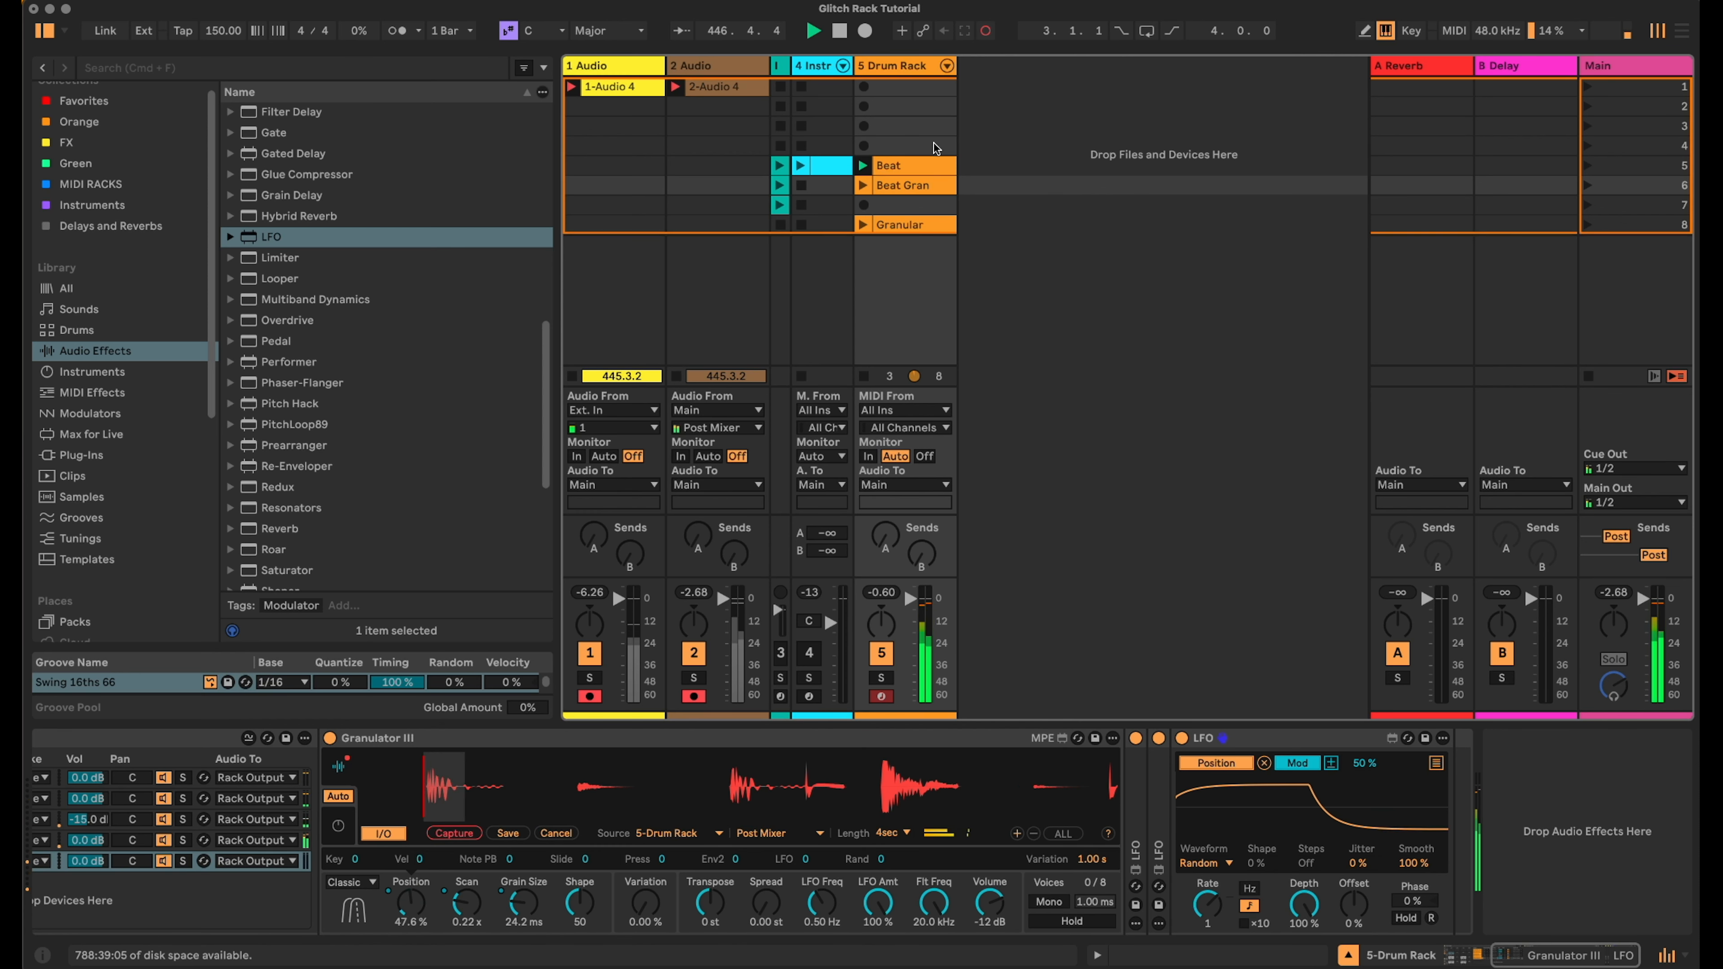
- Open the Beat Gran clip and add a Granulator III note that spans the whole clip
double_click(904, 191)
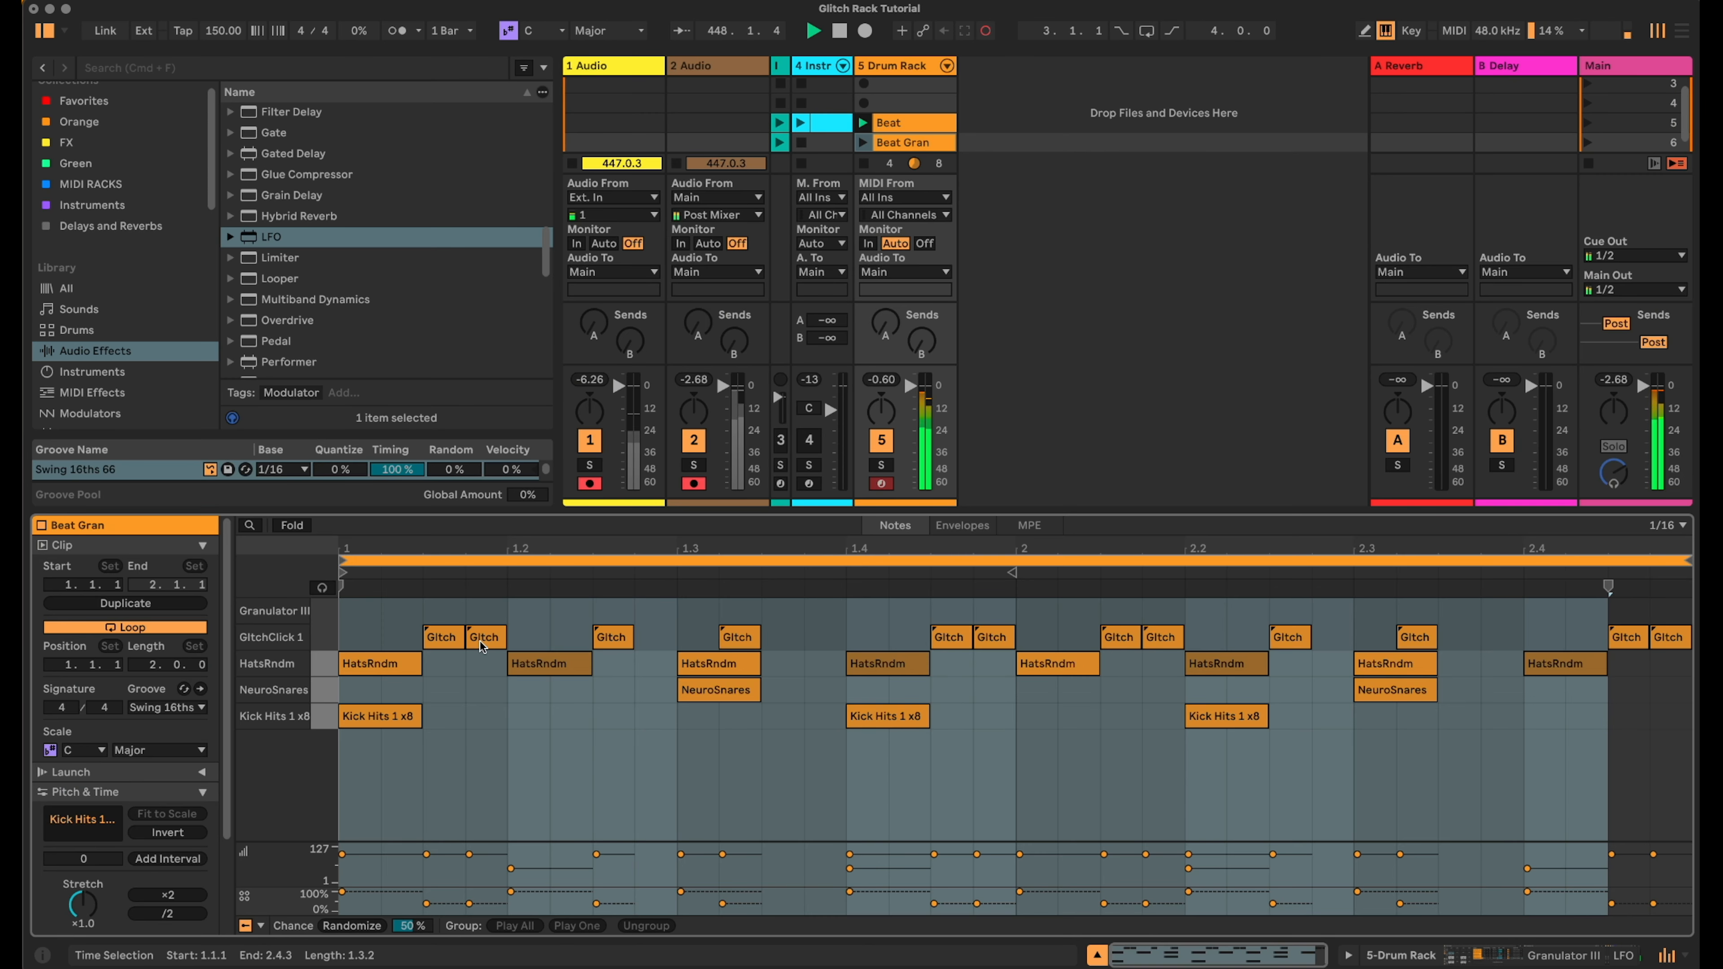
double_click(351, 609)
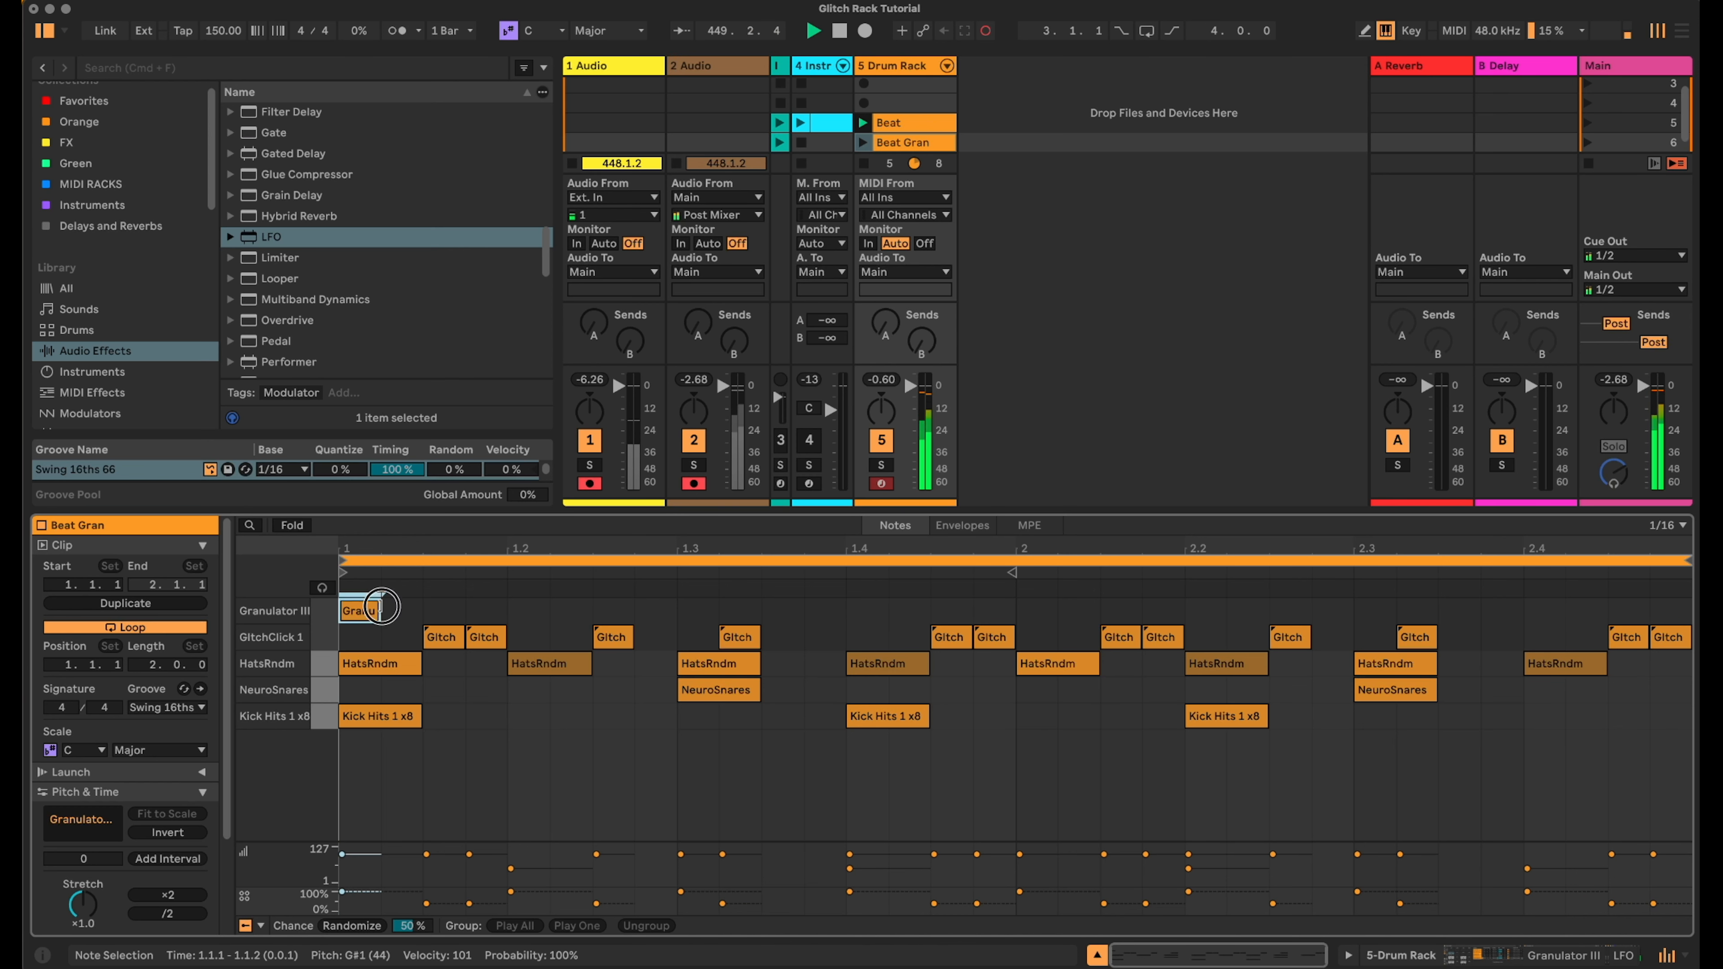
left_click_drag(381, 606, 1682, 606)
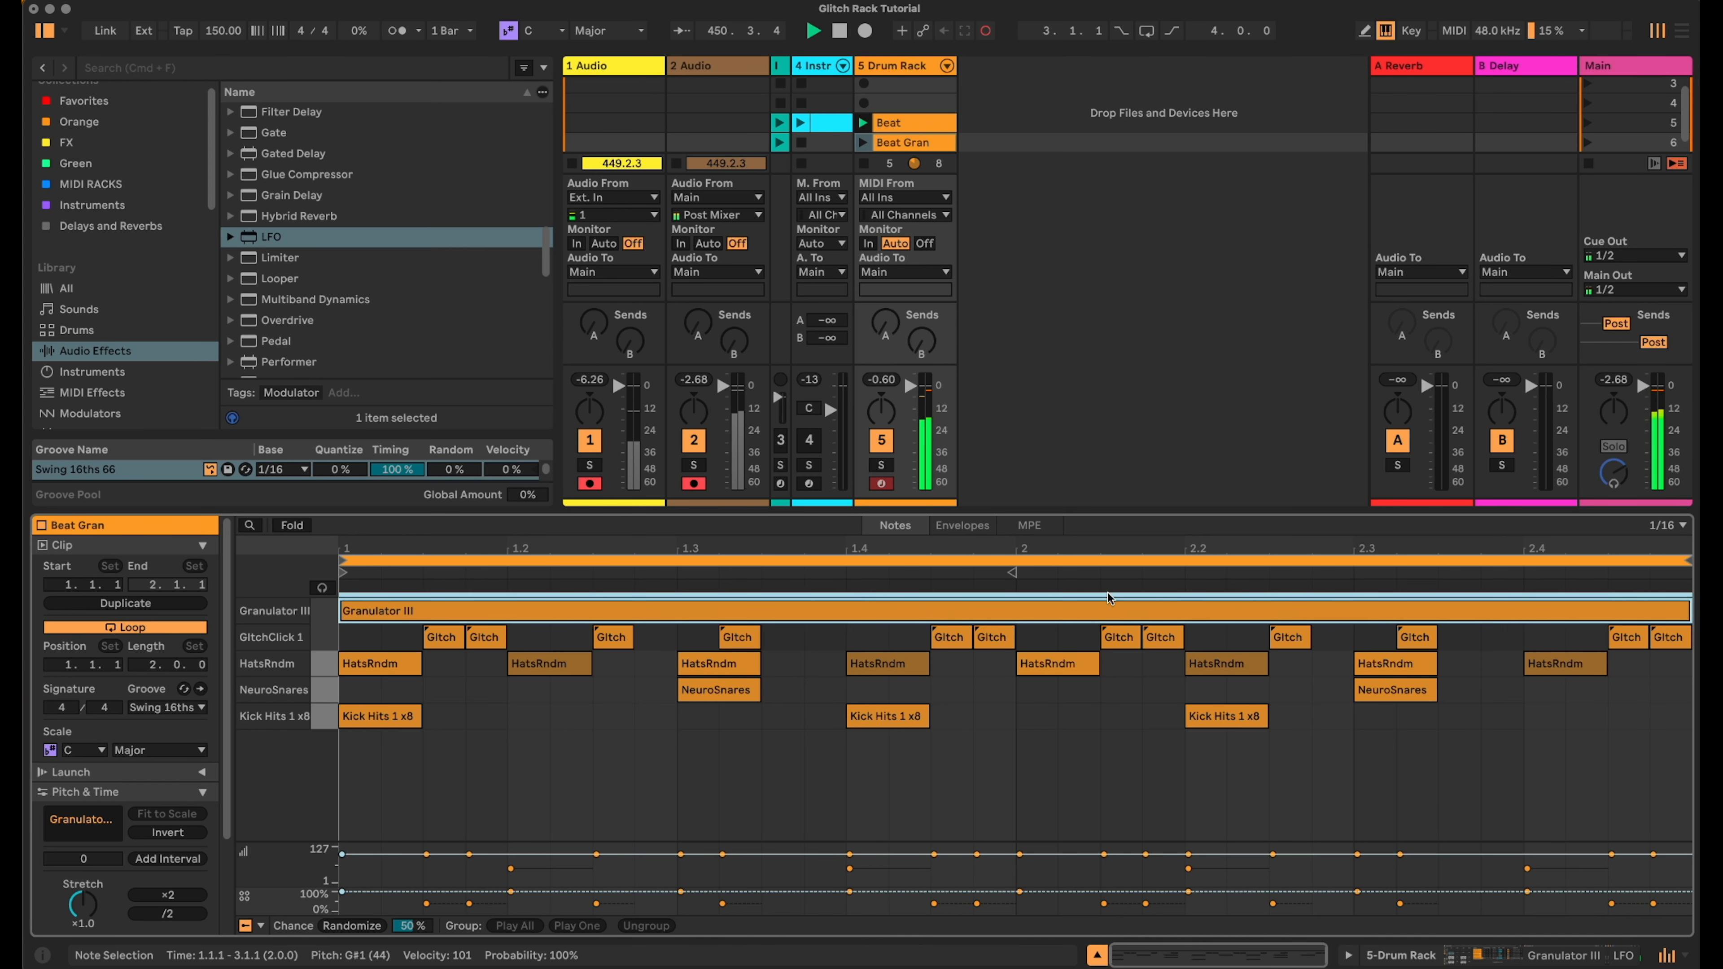
- Draw an unlinked Granulator III Capture envelope in Beat Gran that is on at the clip start and then off
left_click(963, 526)
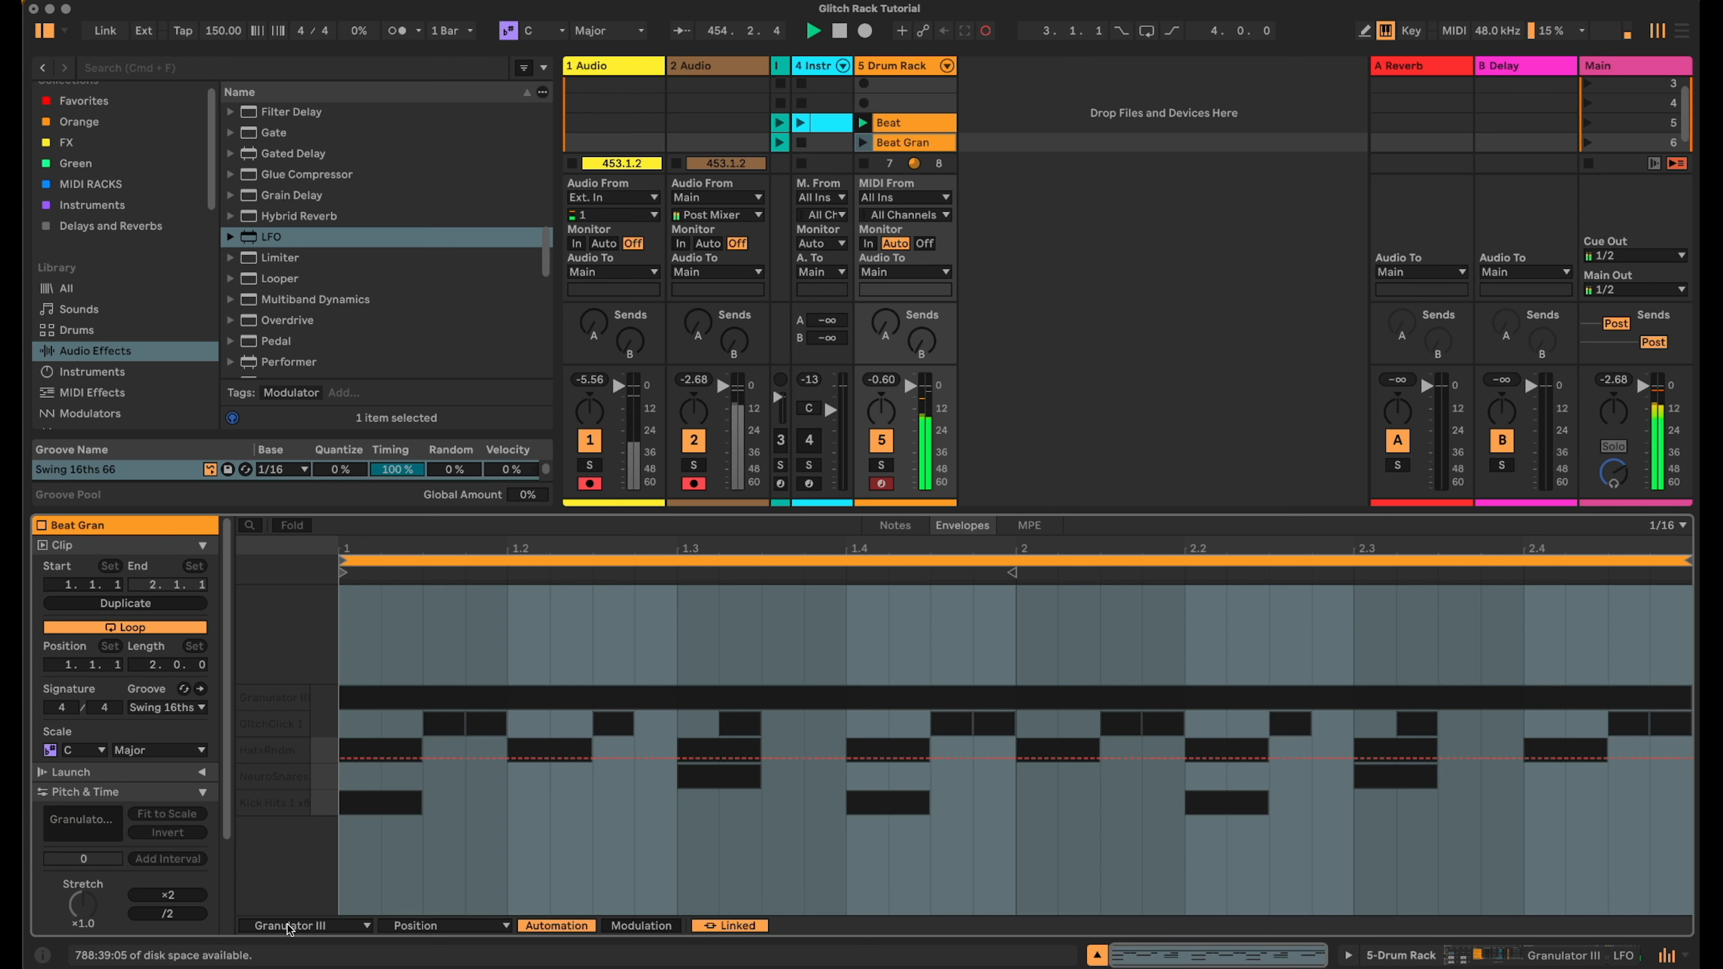
left_click(426, 927)
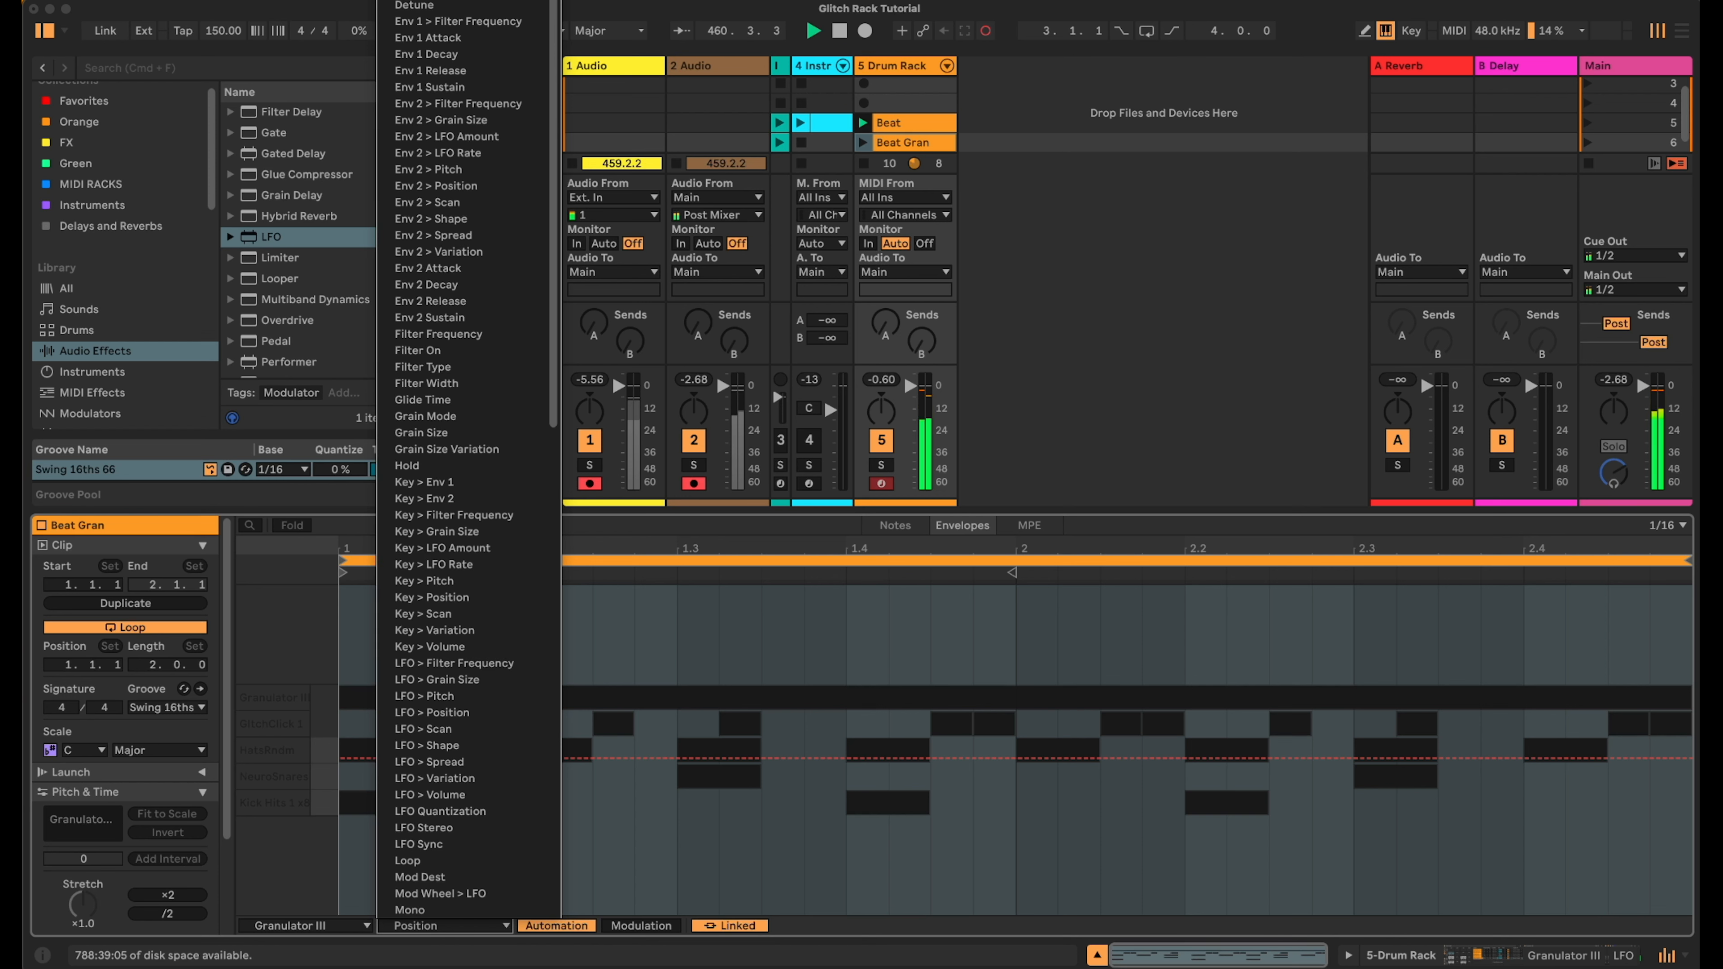
left_click(455, 0)
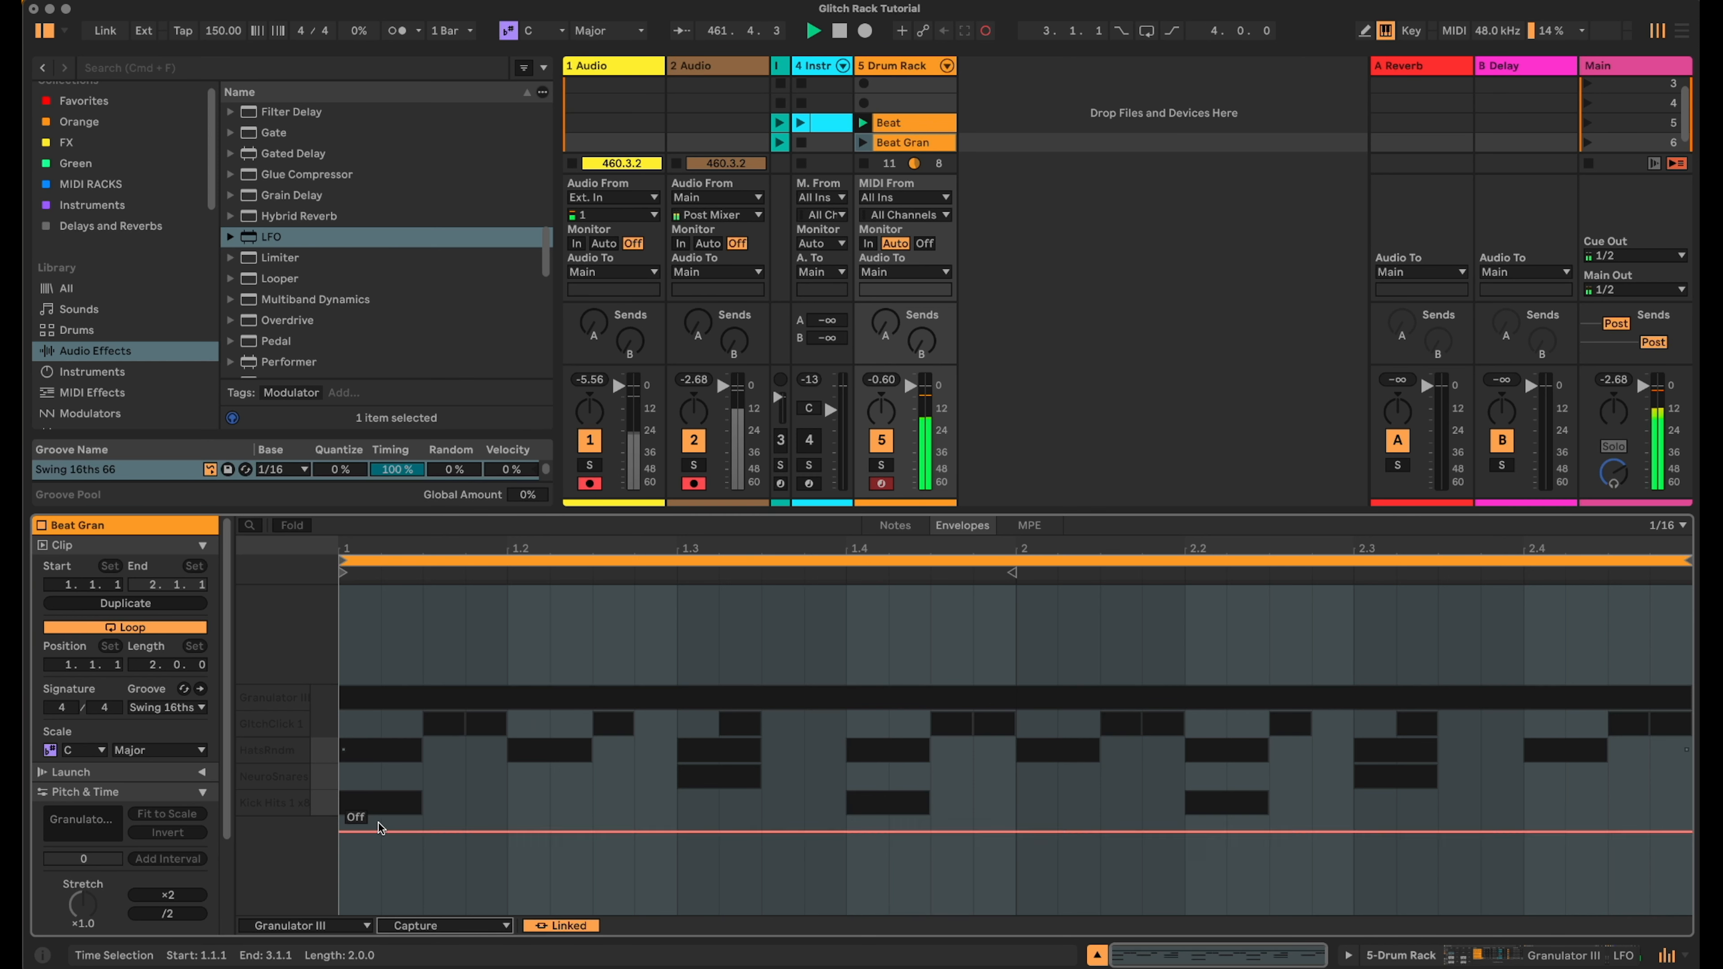
left_click_drag(366, 834, 357, 668)
left_click(343, 675)
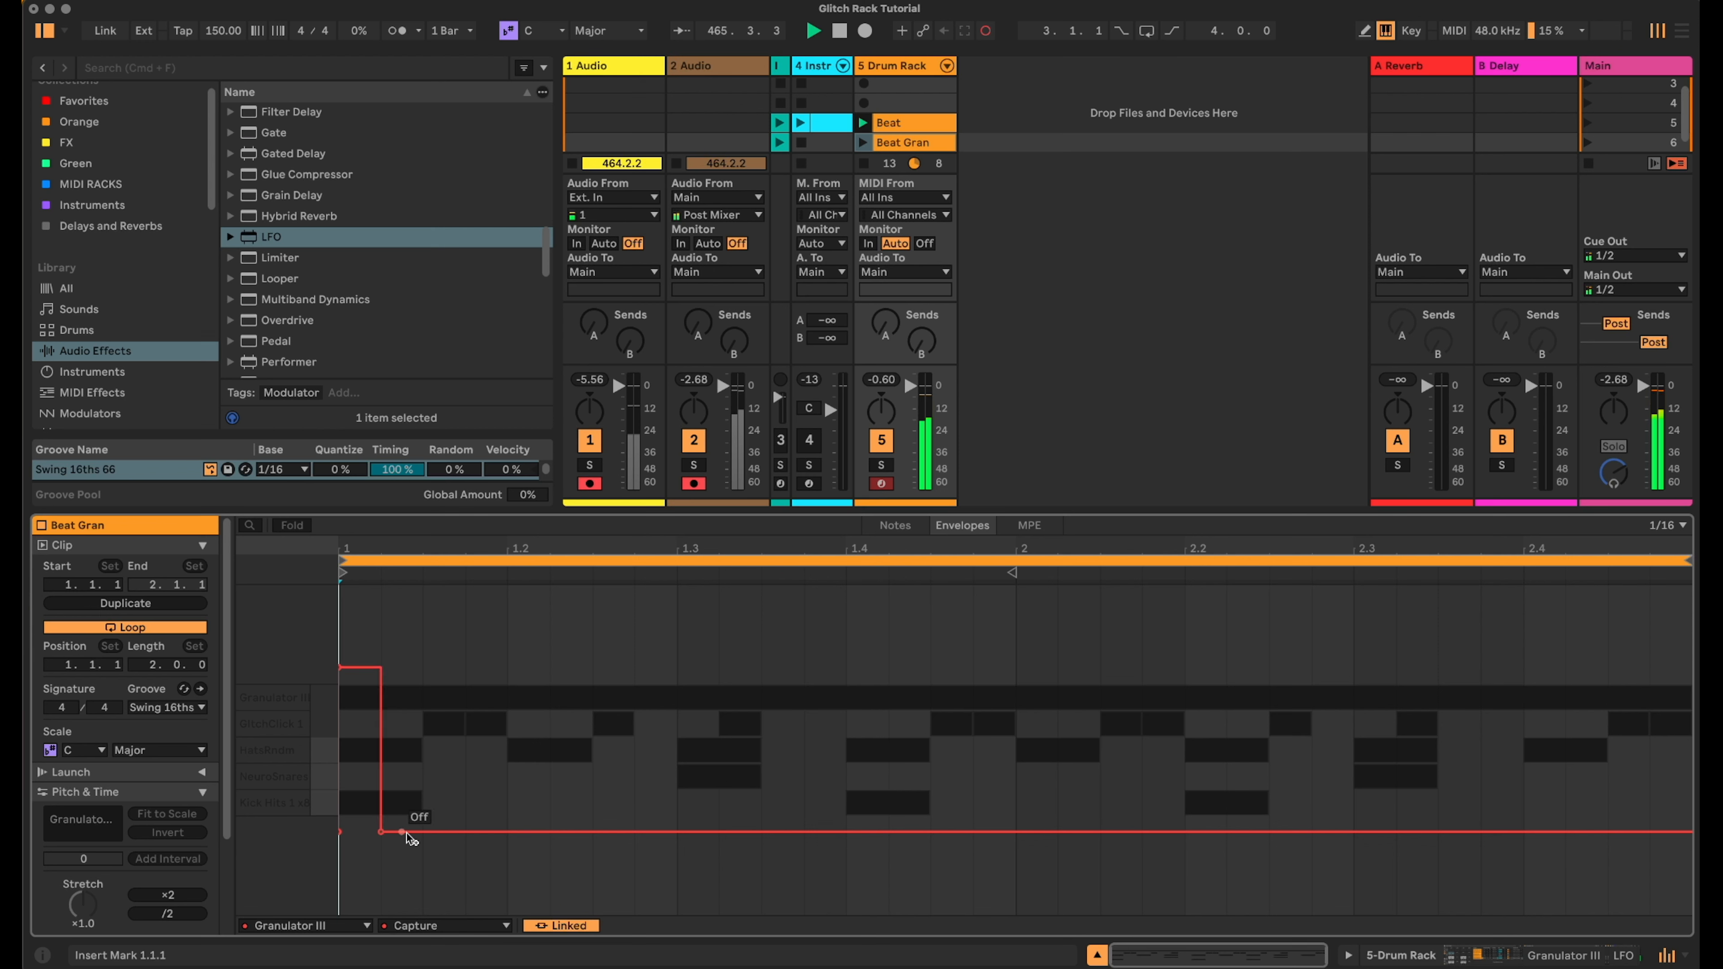
left_click(562, 927)
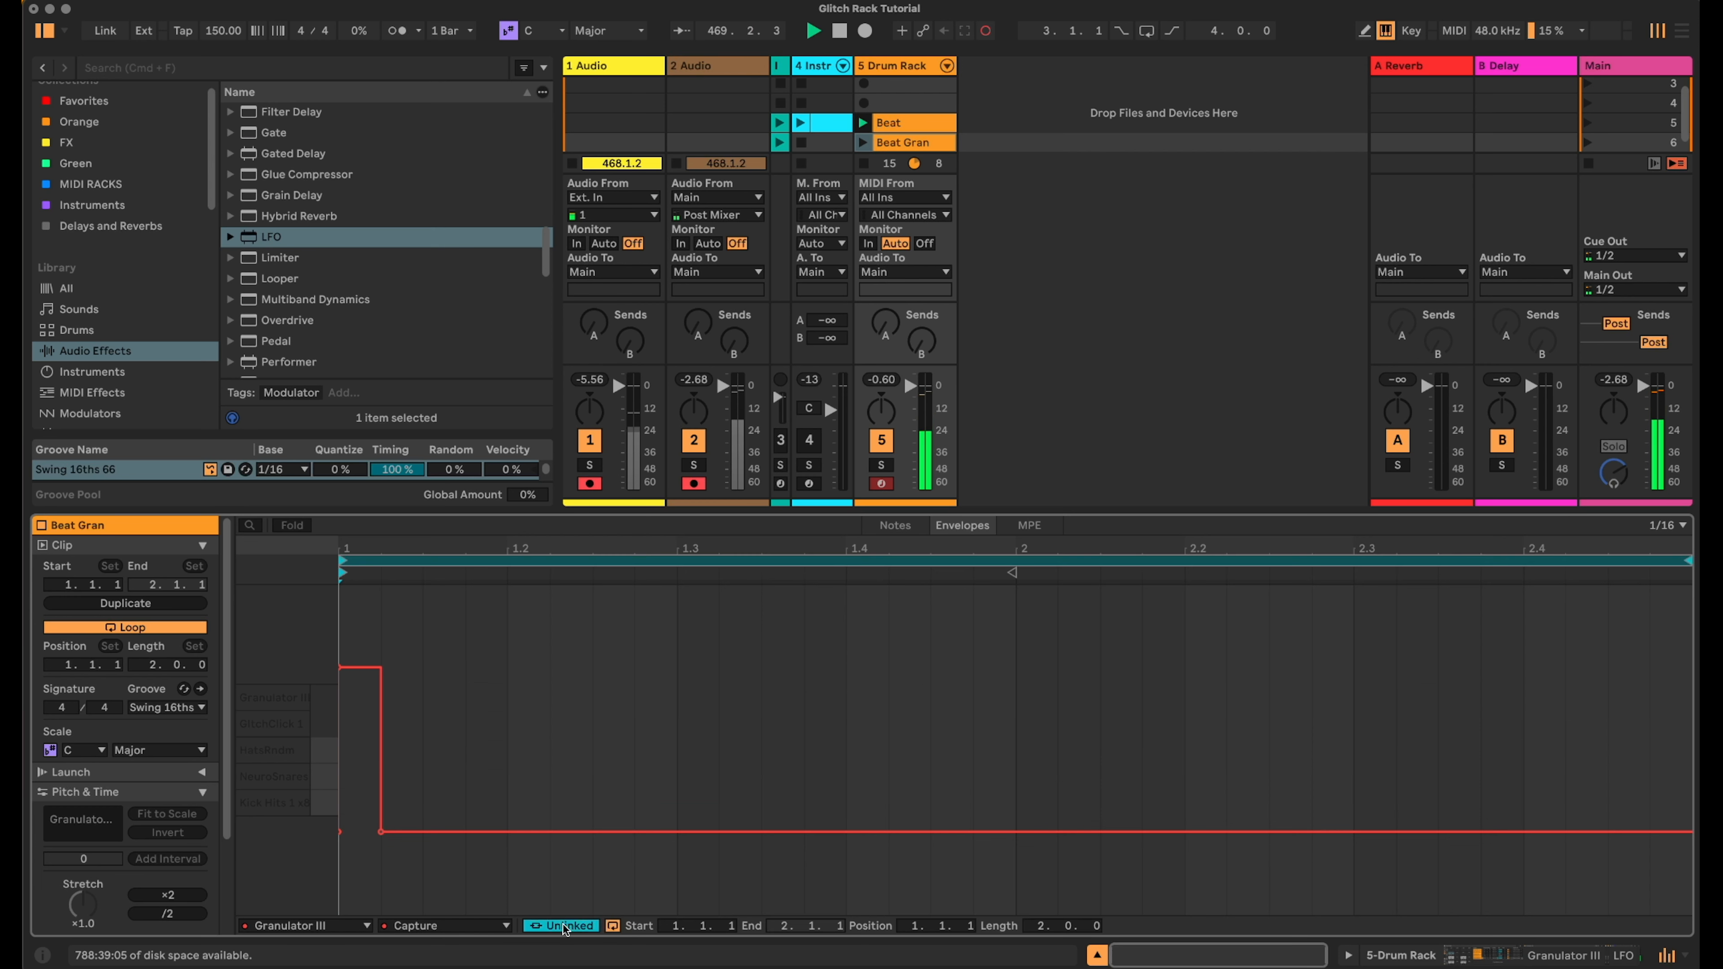
left_click(612, 927)
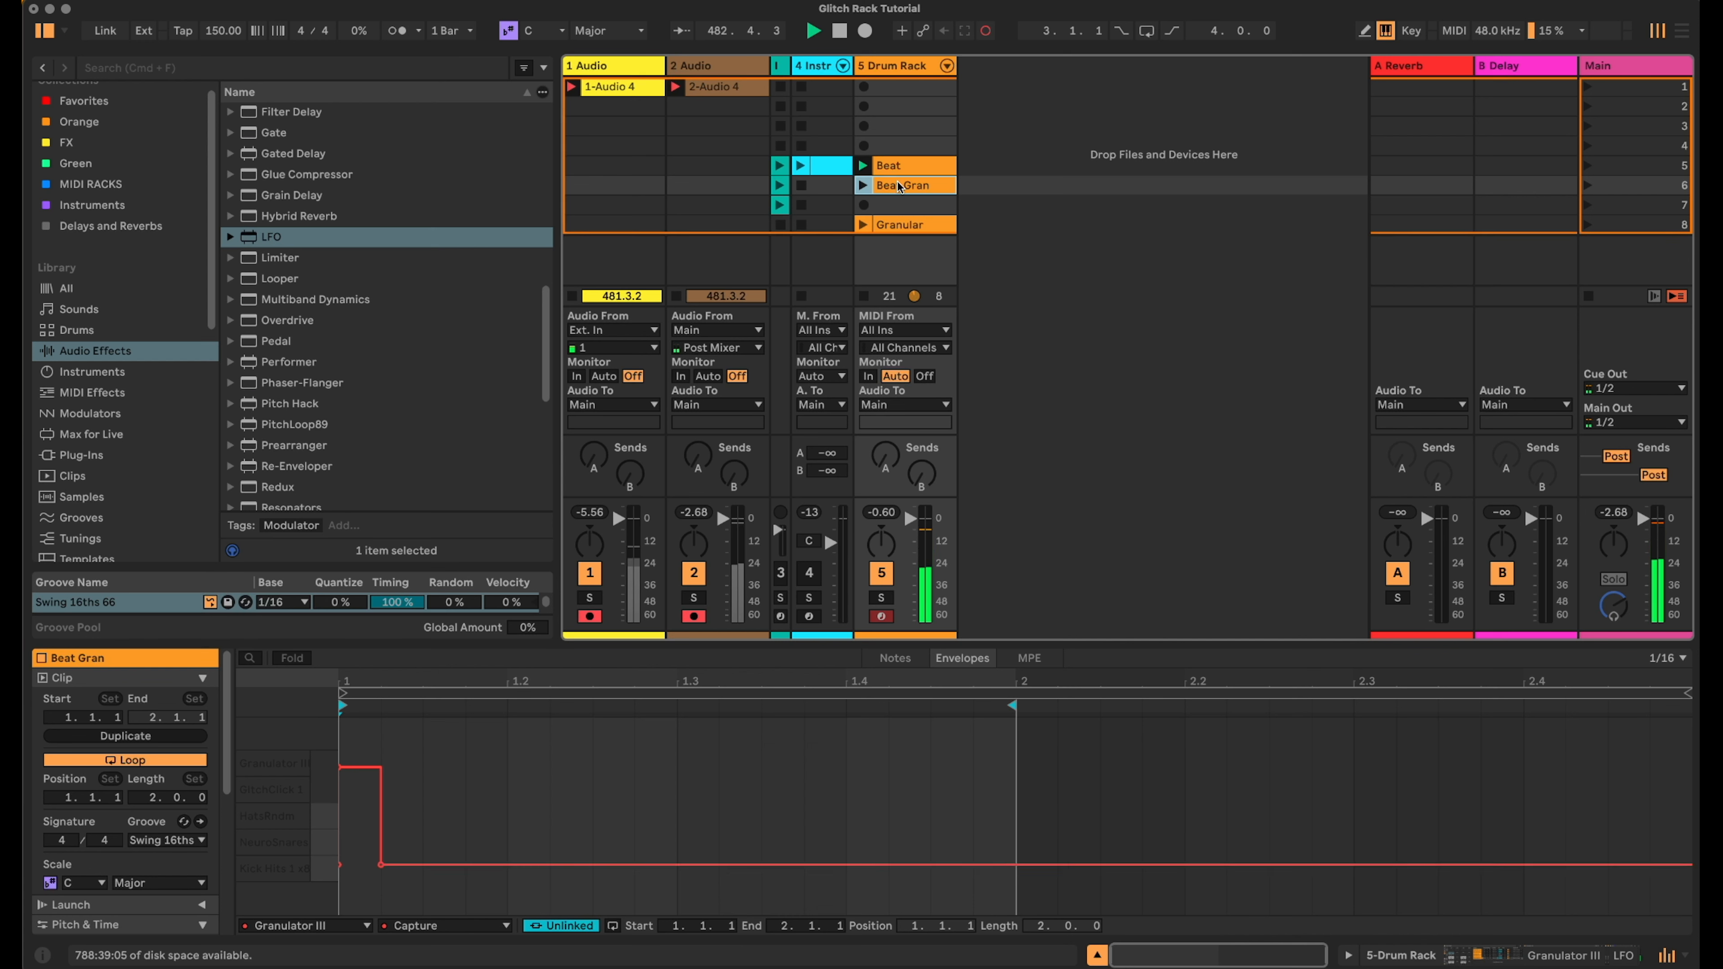
- Launch the Beat Gran and Beat clips alternately to audition the granular variation
left_click(864, 185)
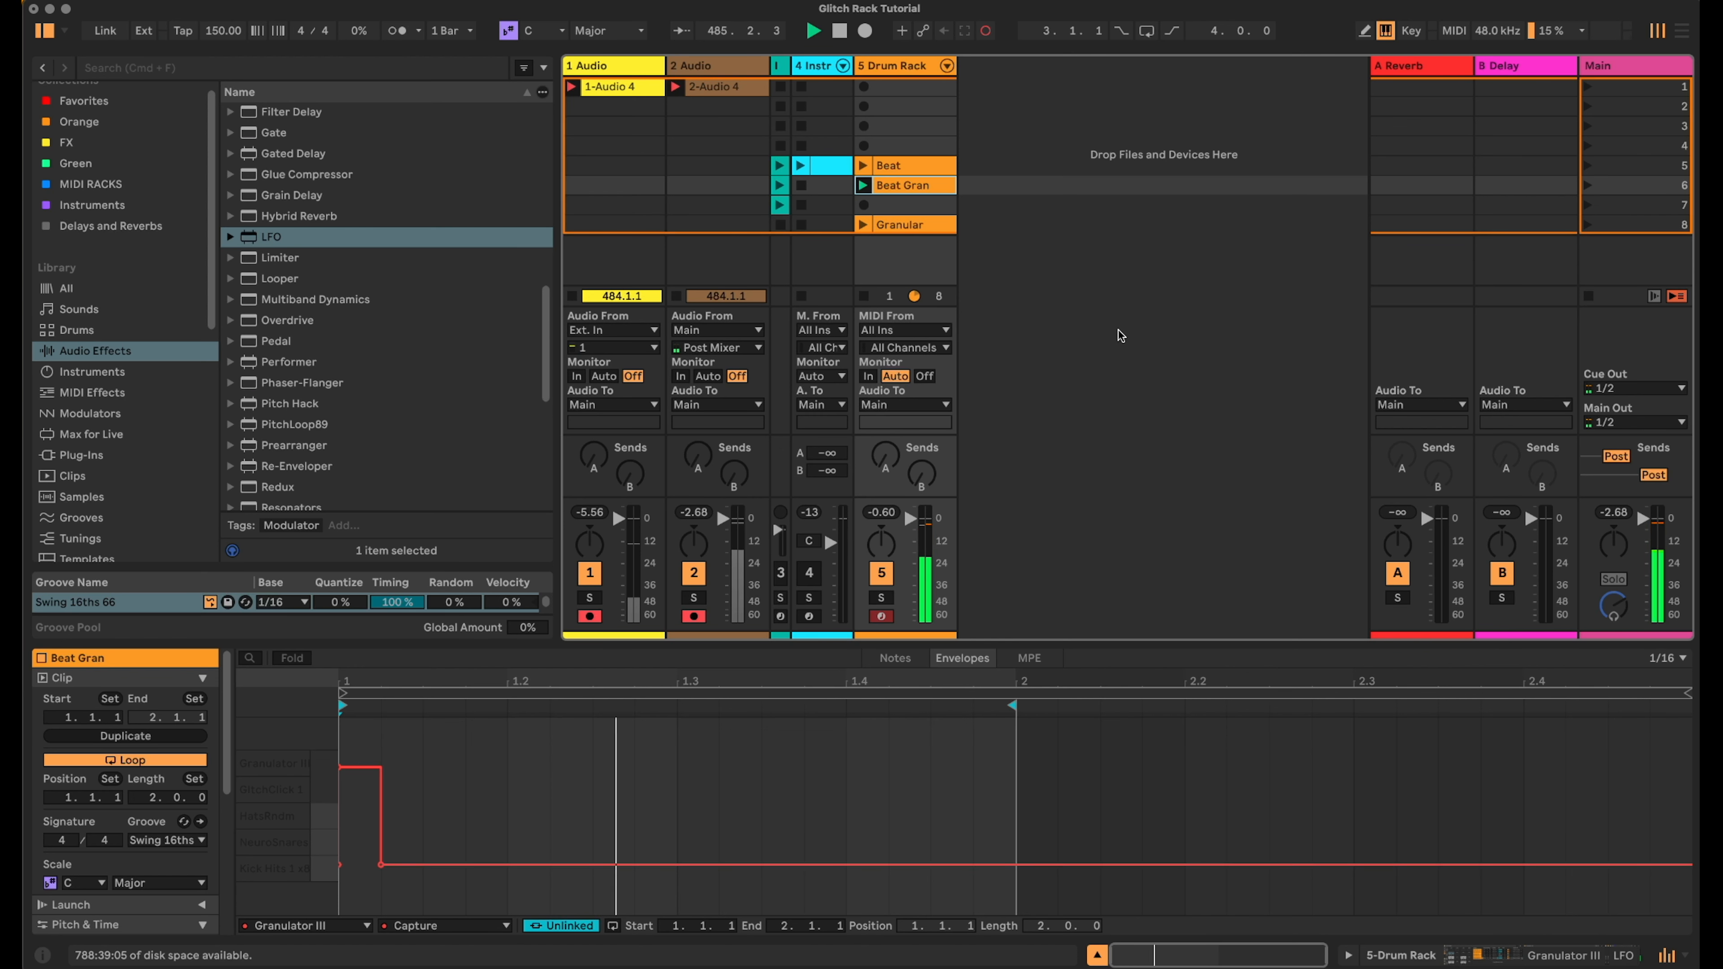
key("shift+Tab")
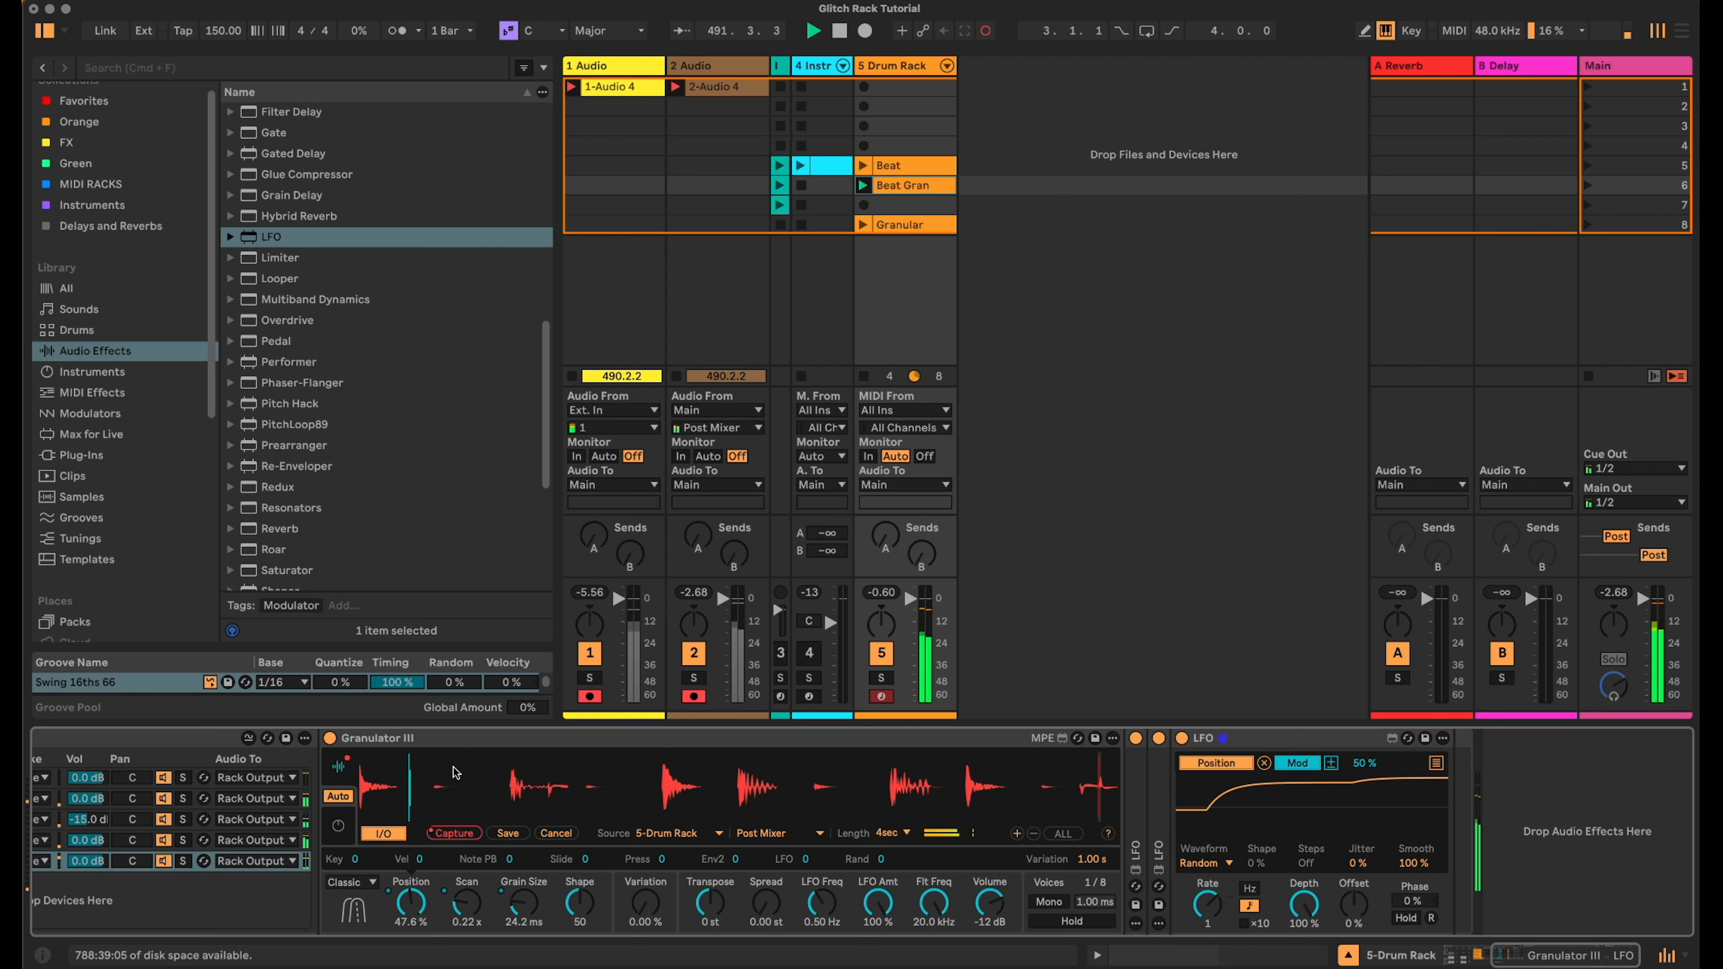
left_click(862, 186)
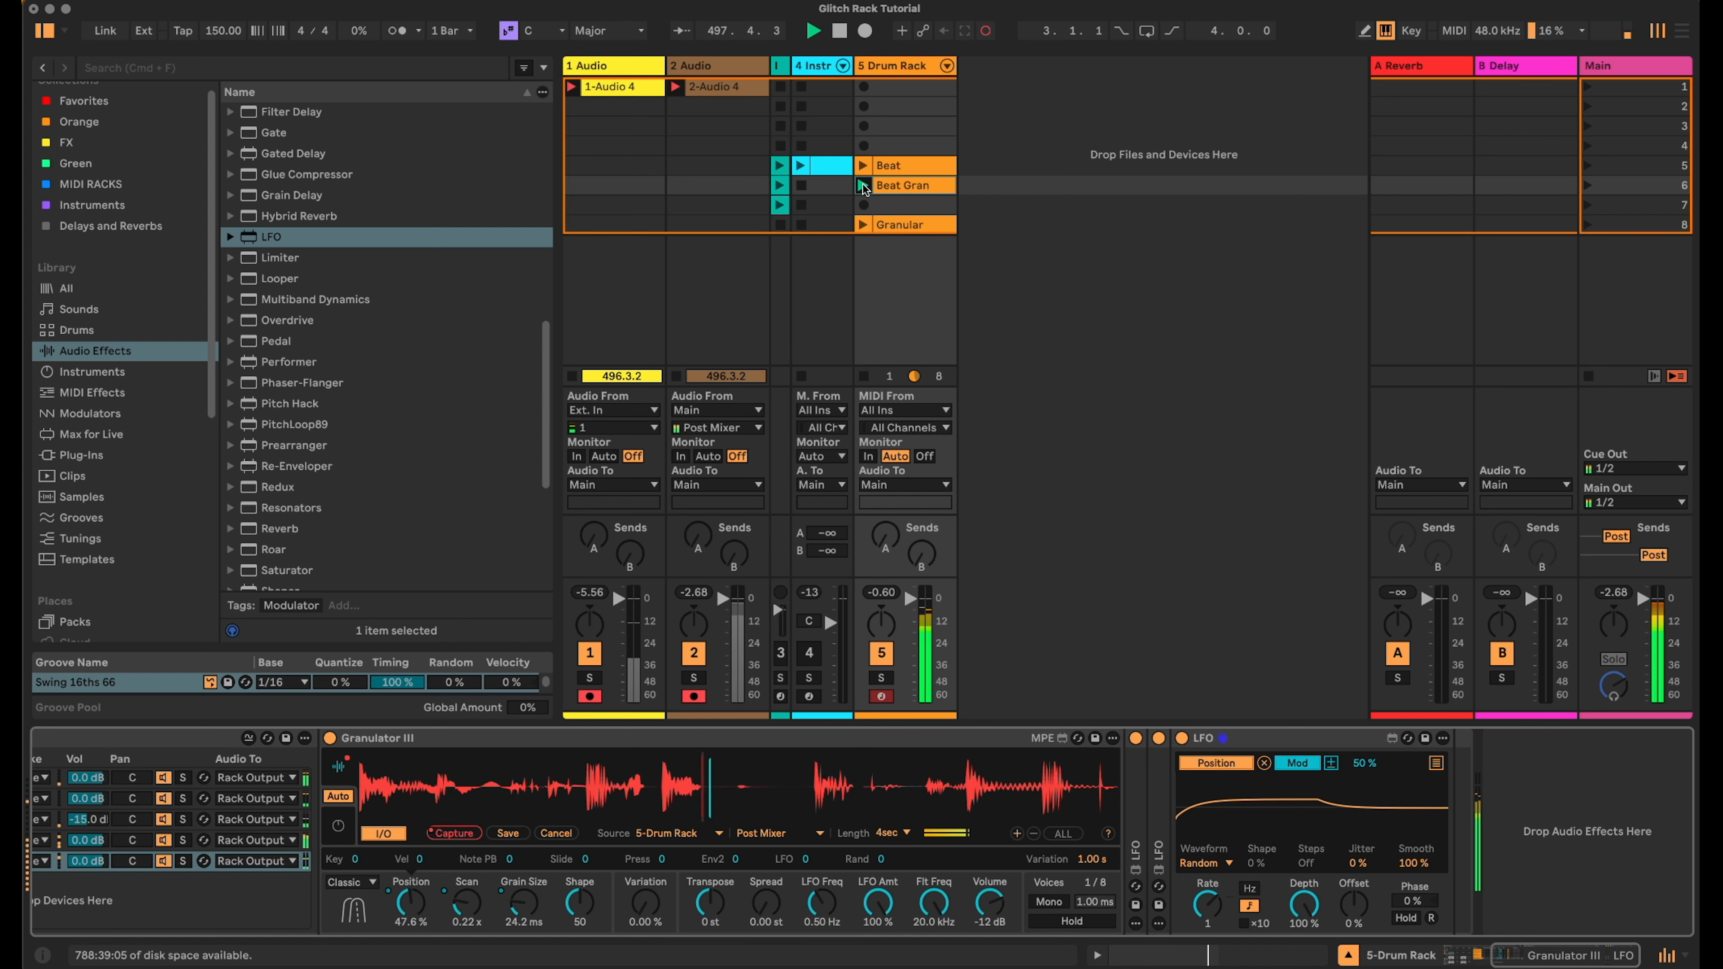
left_click(863, 186)
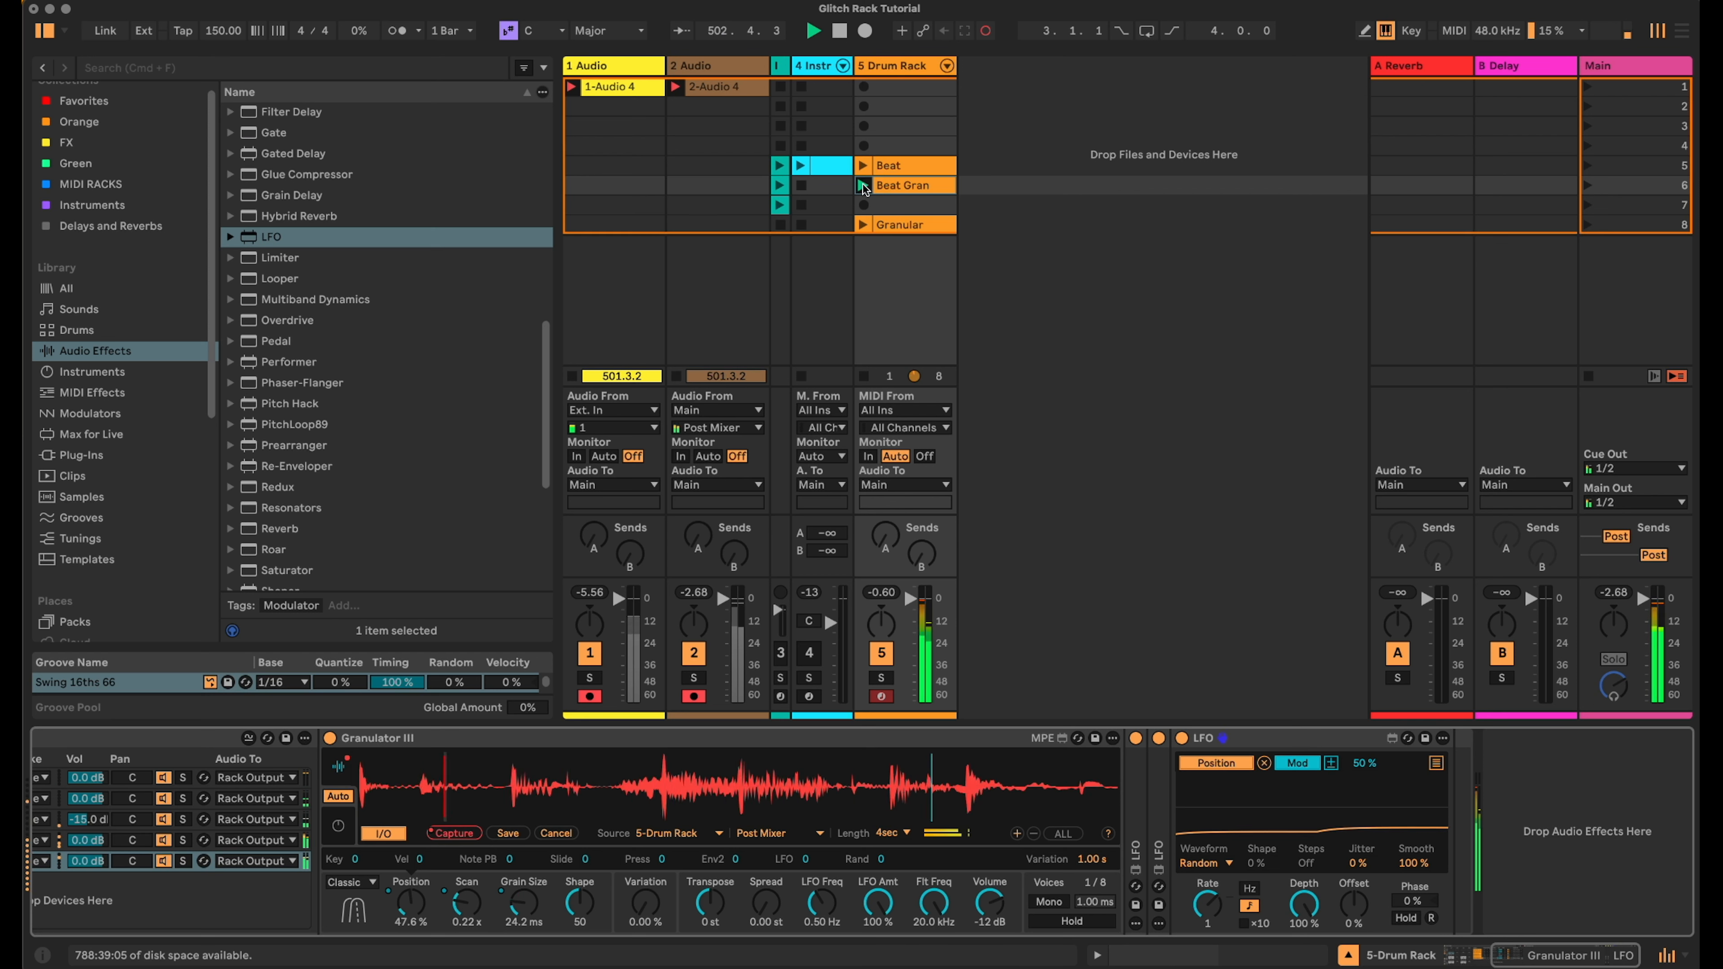
left_click(863, 166)
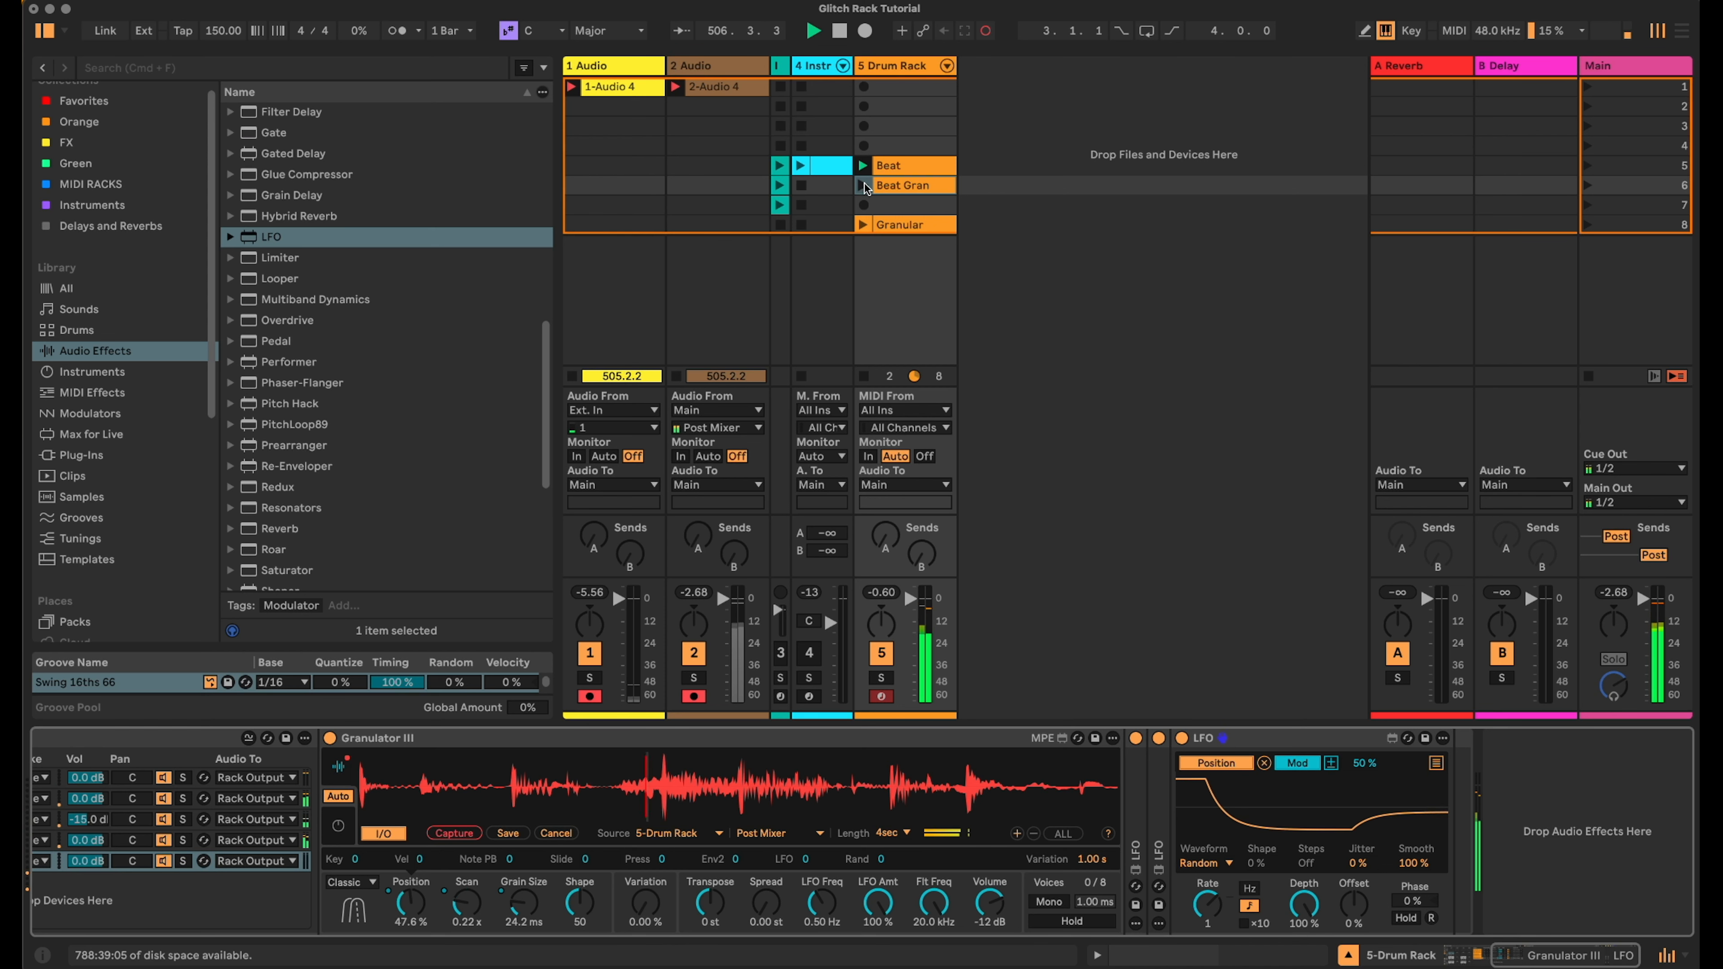
left_click(863, 185)
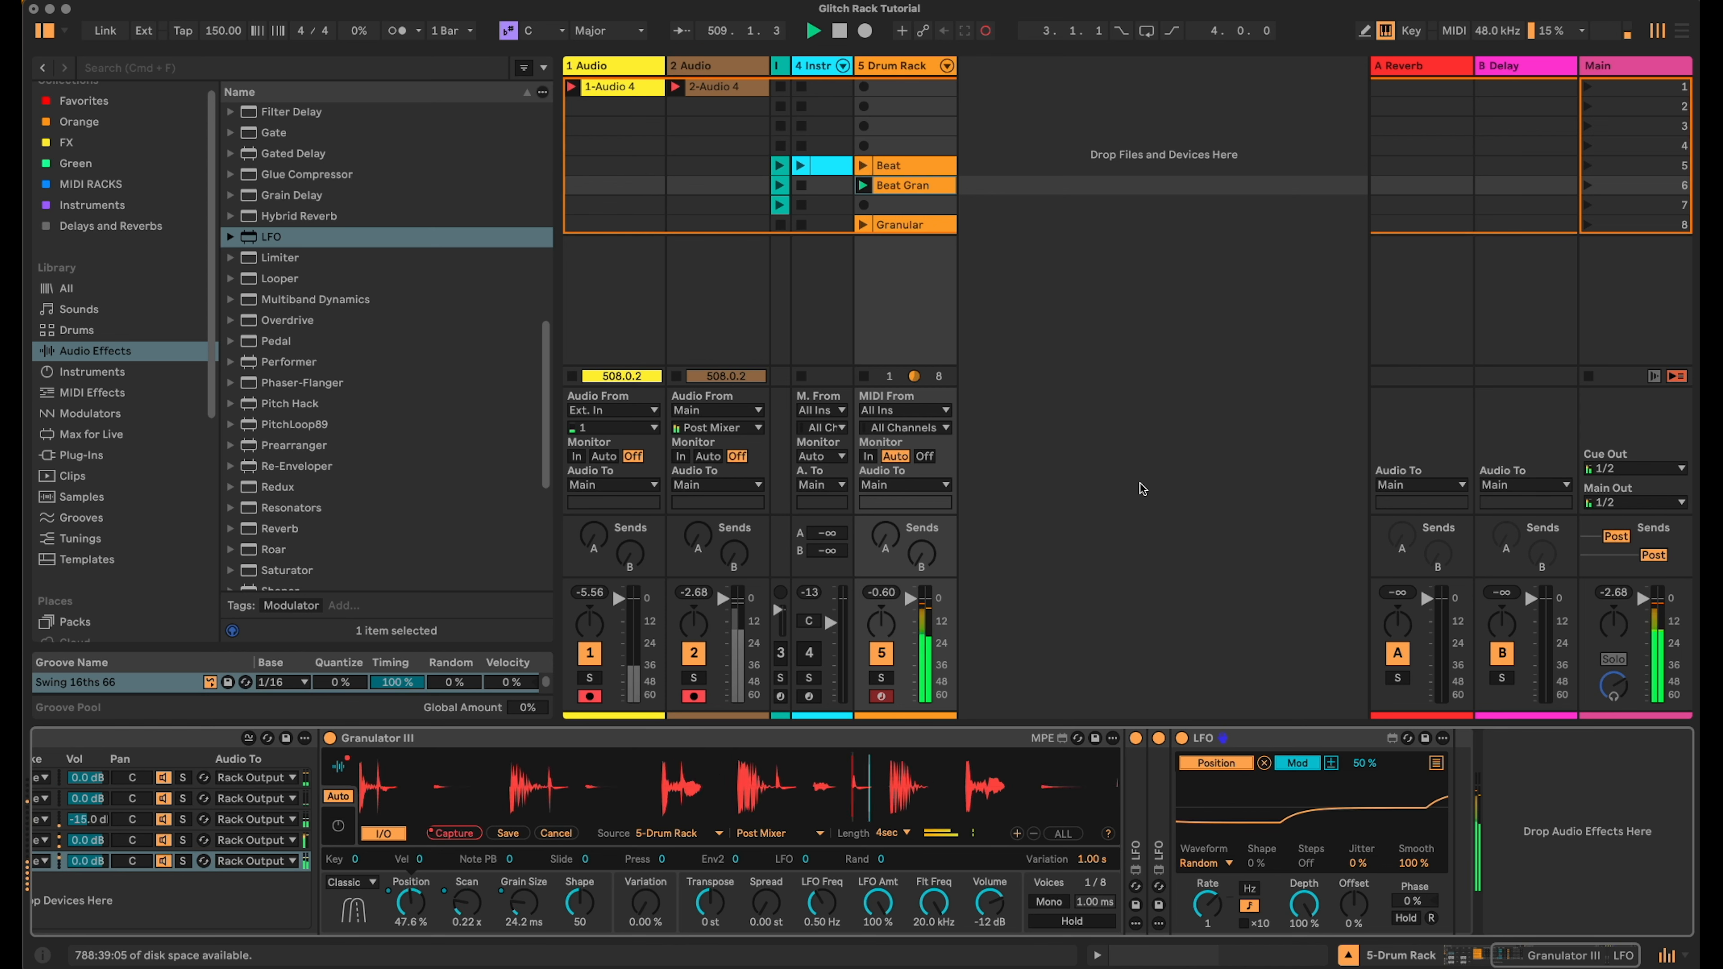
- Collapse the LFO and add the OTT multiband dynamics preset to the end of the Granulator III chain
double_click(1233, 739)
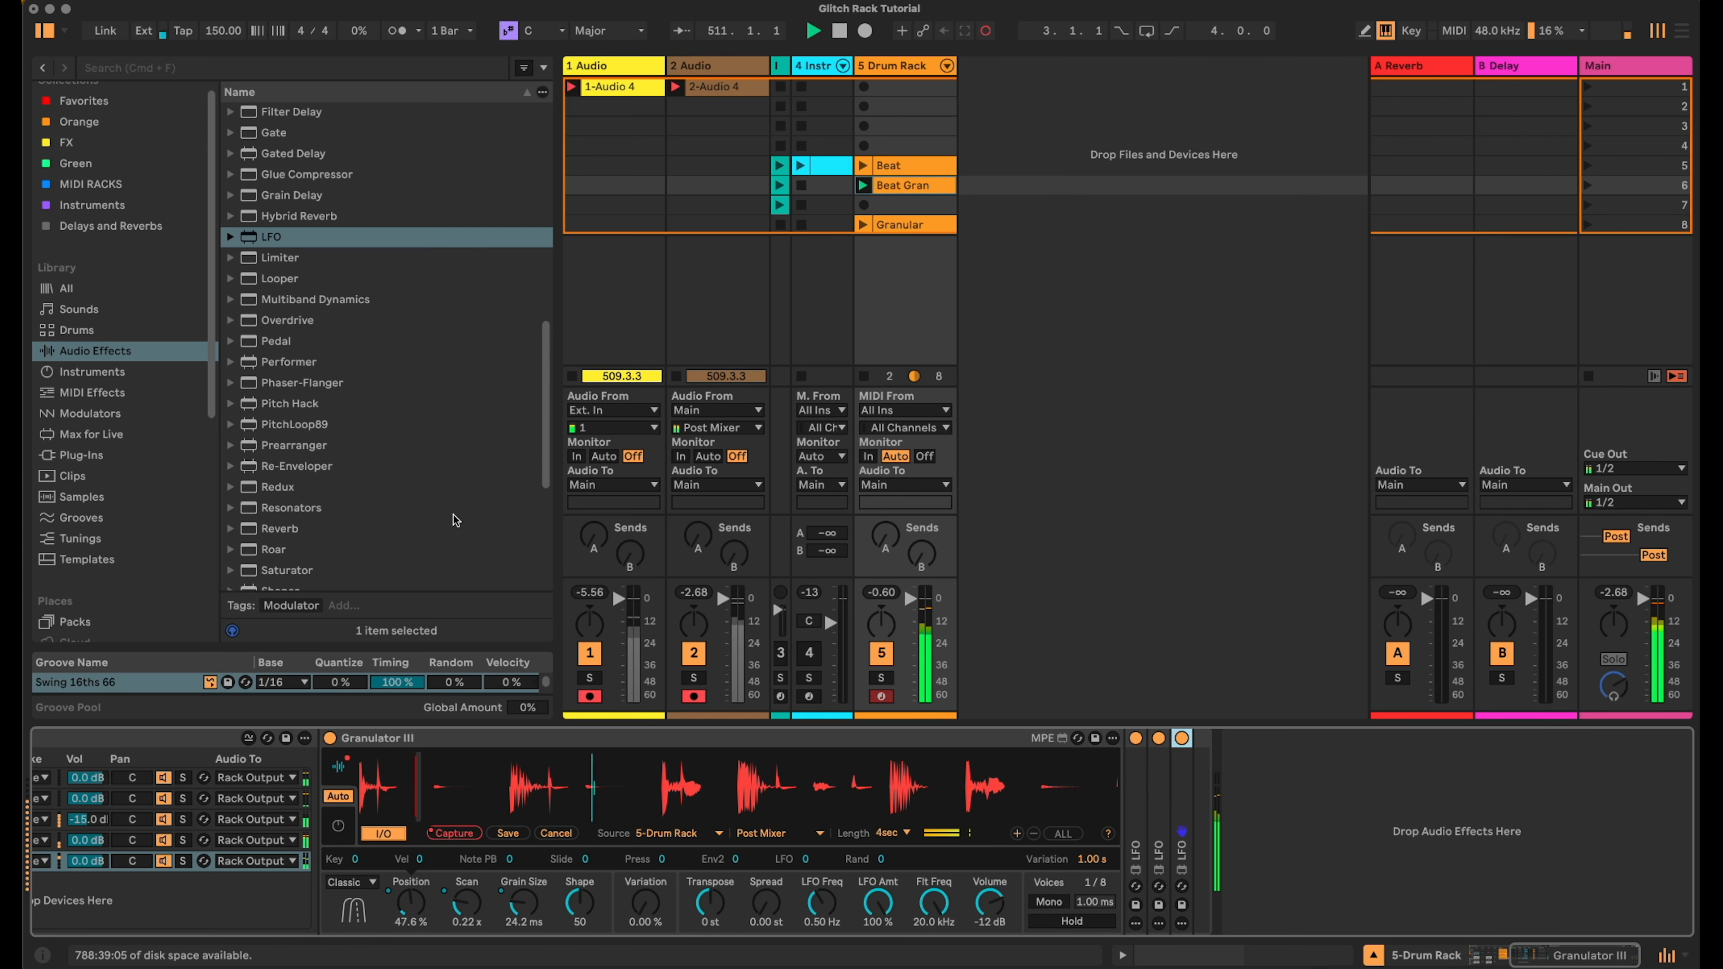
left_click(231, 299)
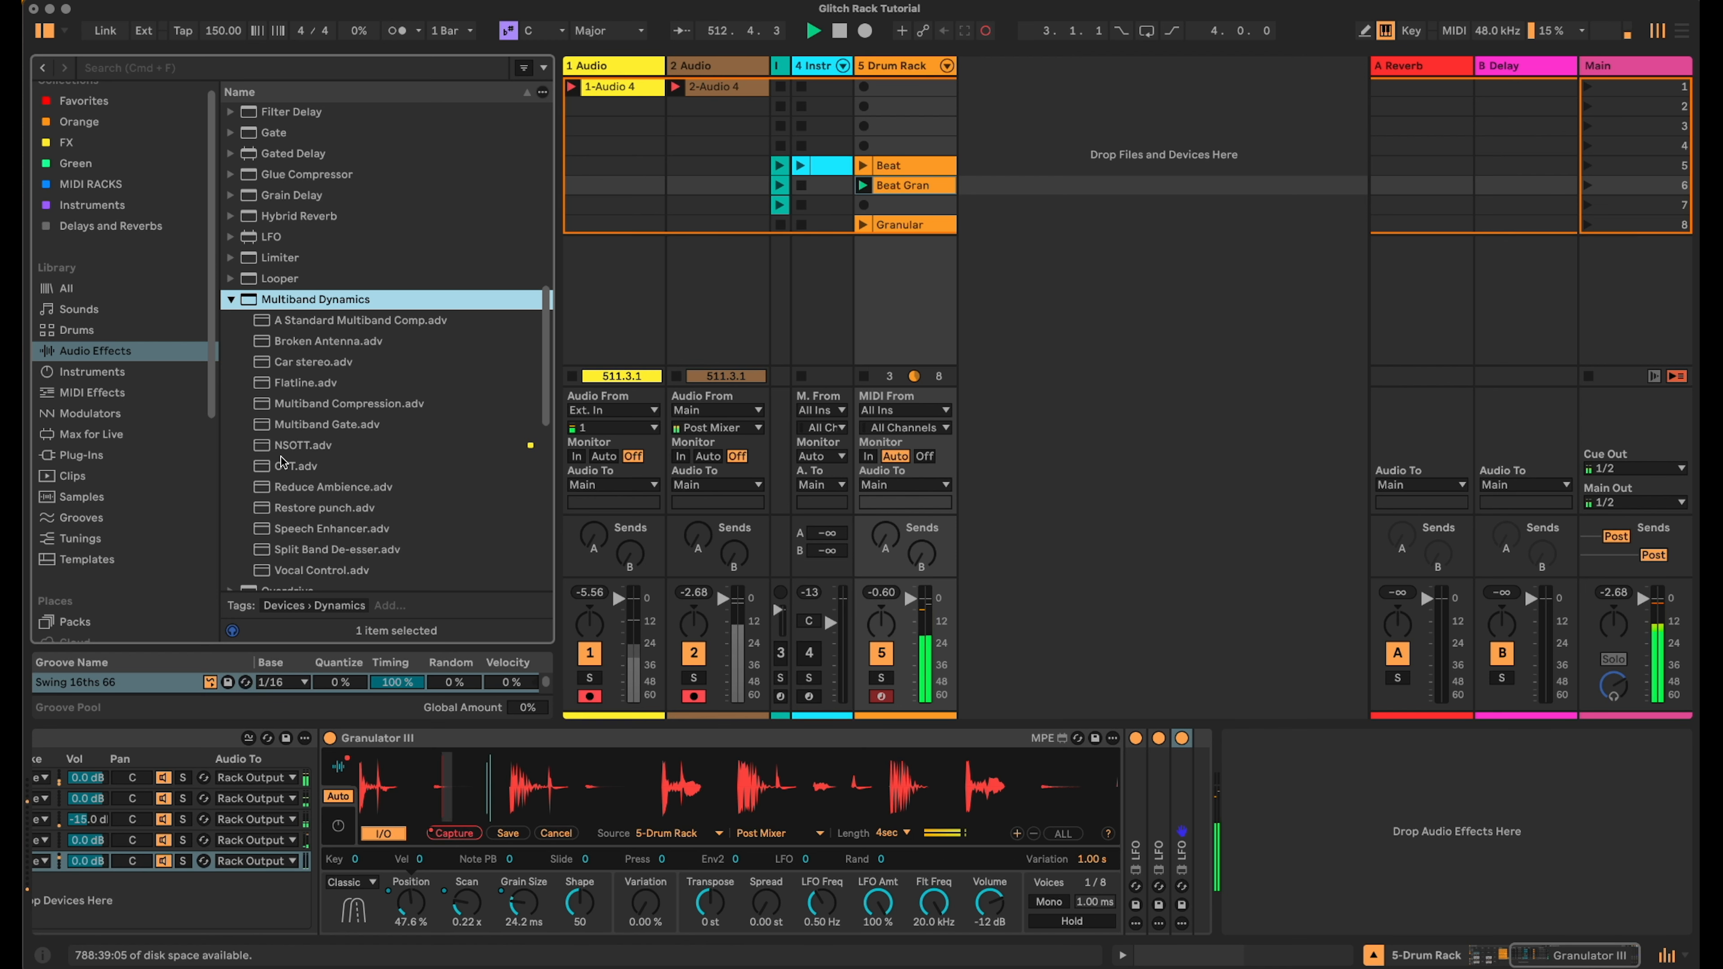
left_click_drag(280, 461, 1196, 807)
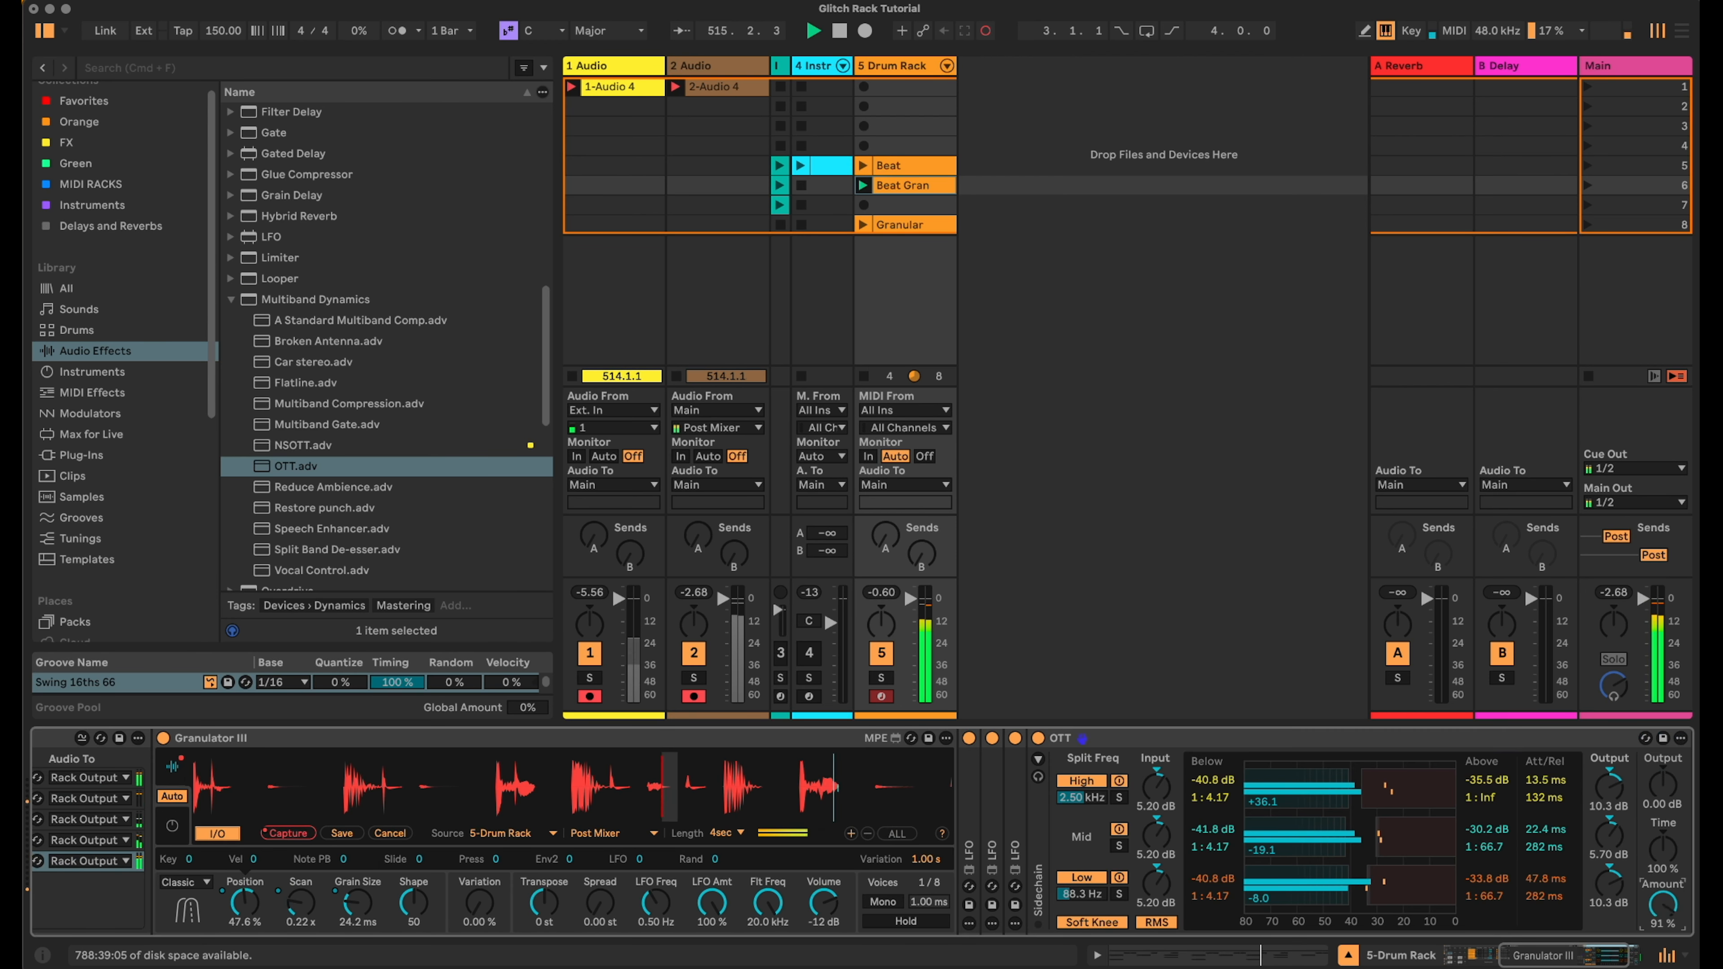
double_click(1146, 739)
- Add a Compressor after OTT, sidechained from 5-Drum Rack's Drum Rack | a SC | Post FX output
scroll(296, 242, "up", 5)
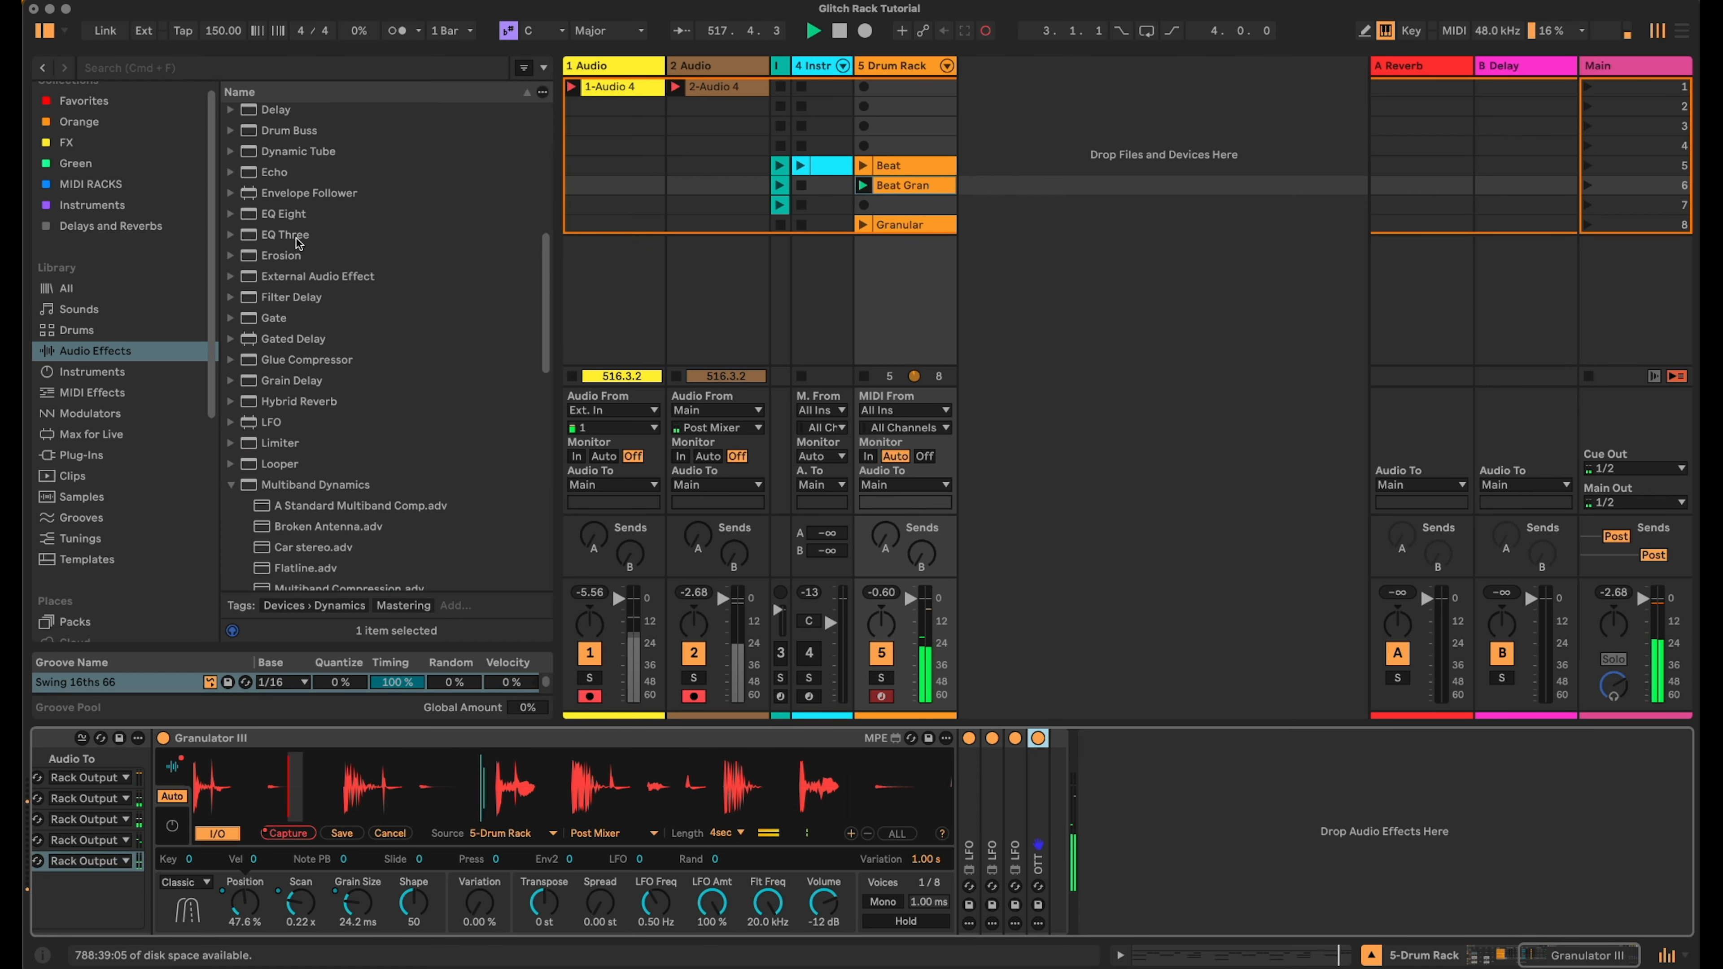
scroll(296, 242, "up", 5)
left_click_drag(284, 114, 1052, 781)
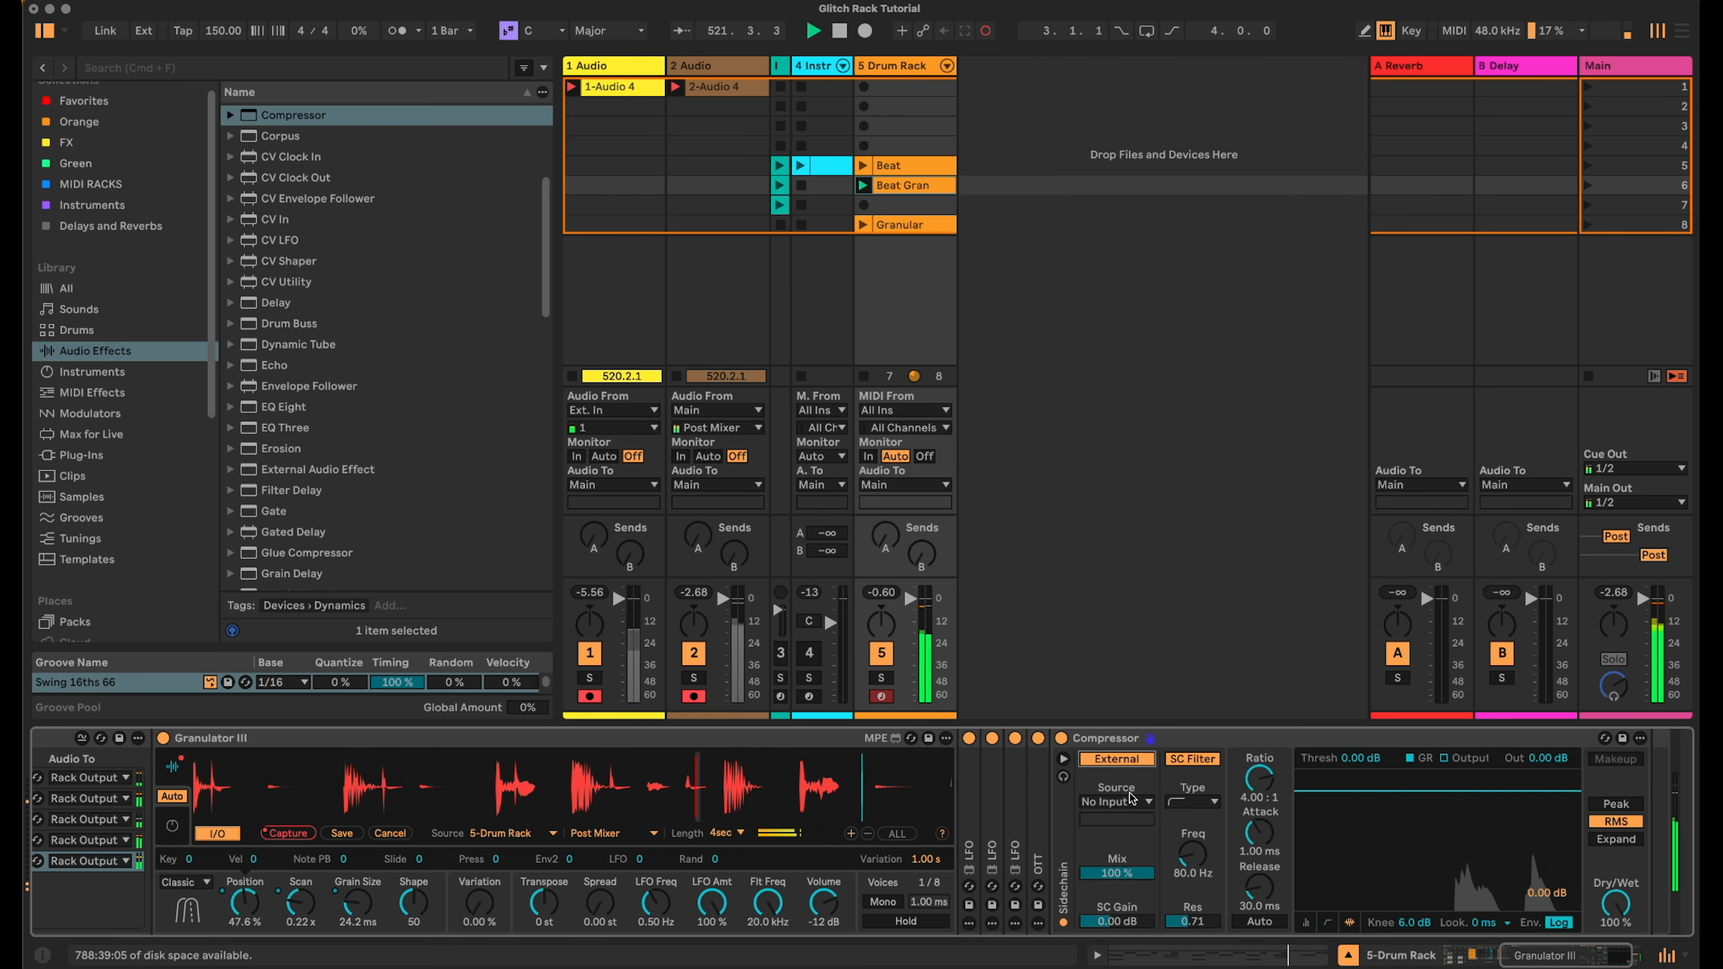
left_click(1127, 802)
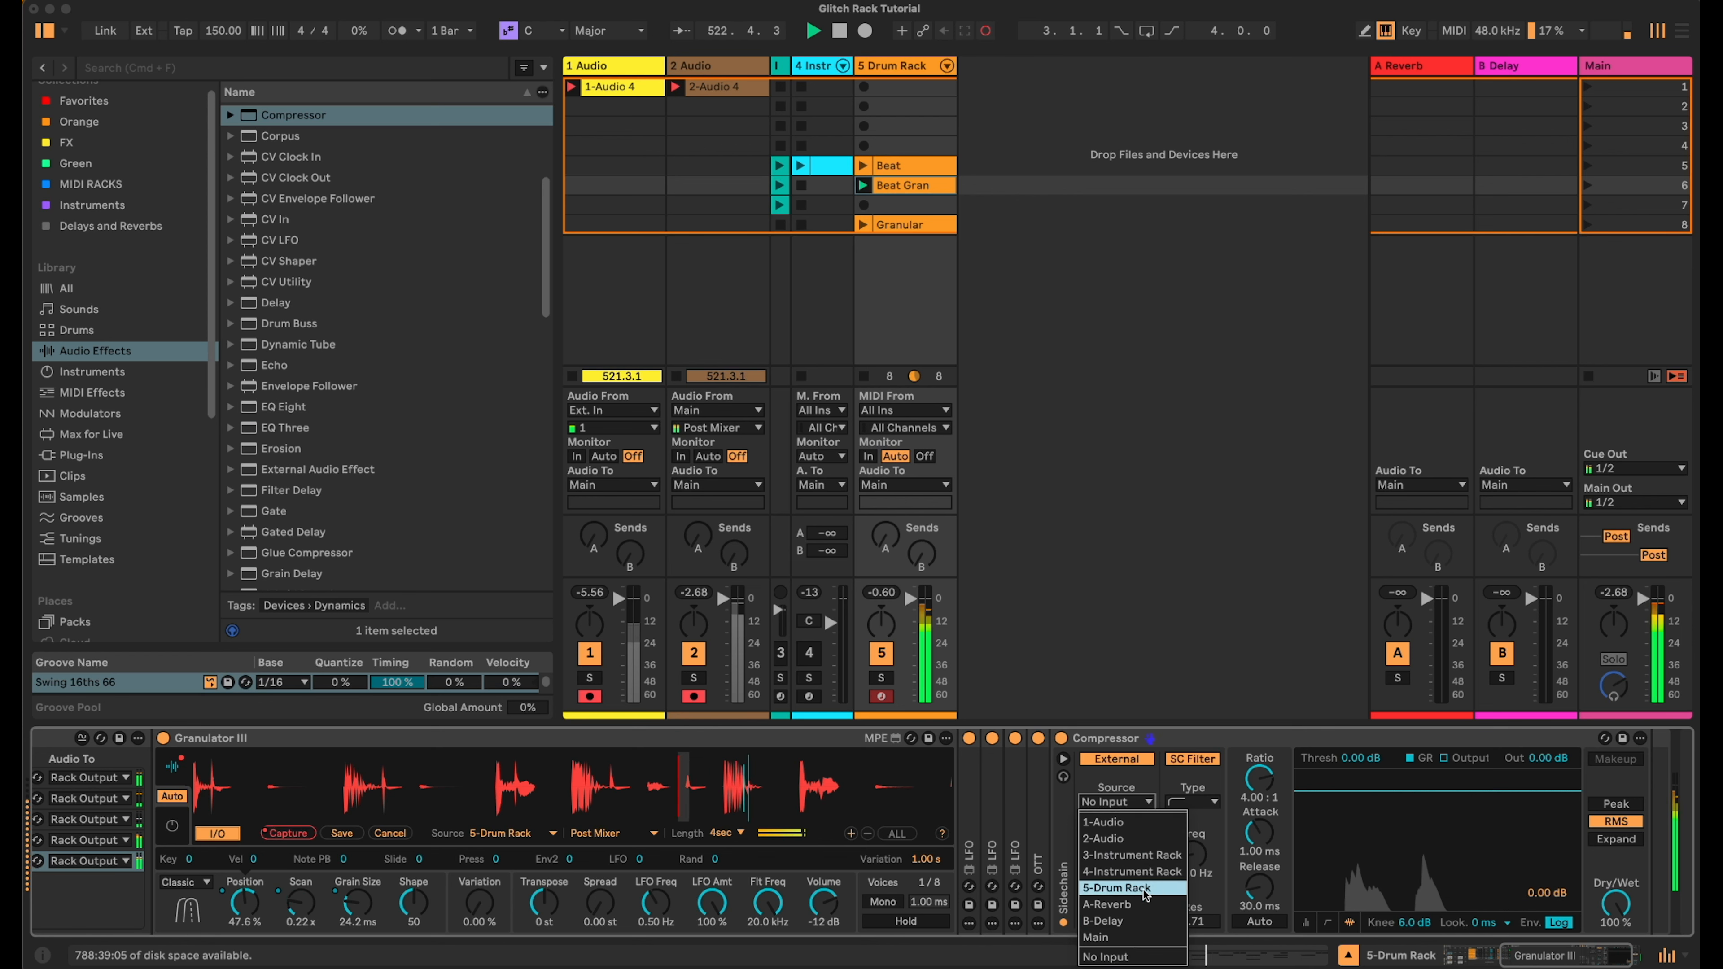
left_click(1120, 888)
left_click(1128, 822)
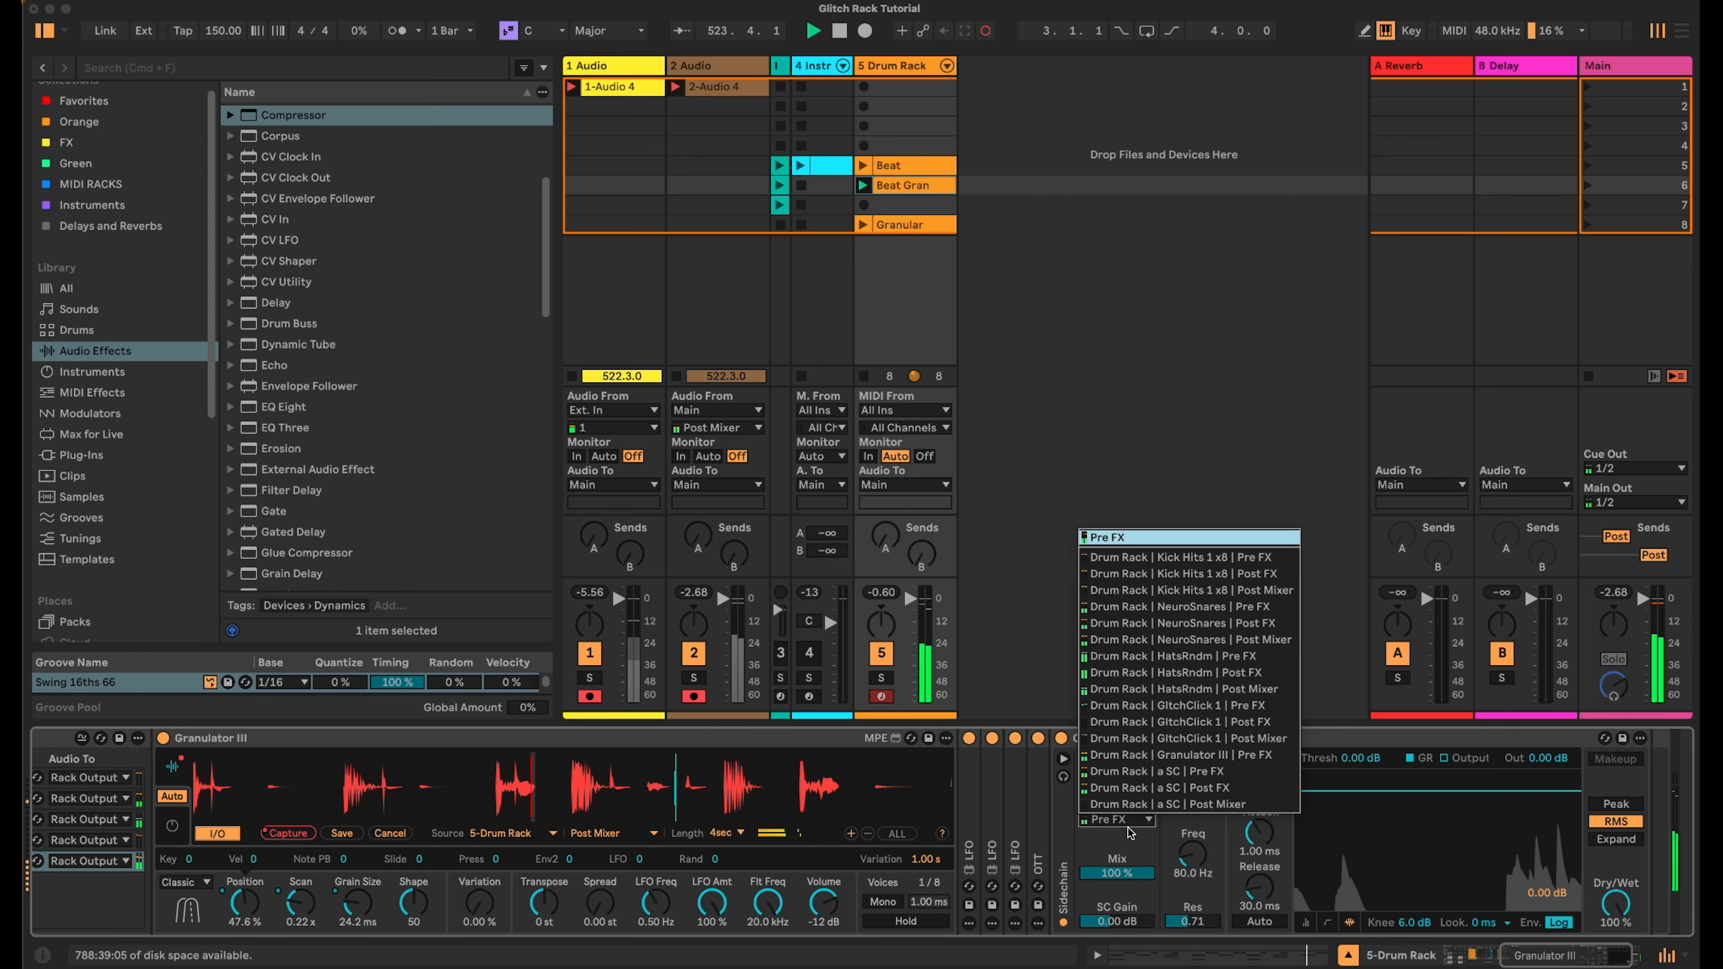
left_click(1196, 789)
- Set the compressor threshold to -35.9 dB and the ratio to inf:1, then collapse the compressor
left_click_drag(1359, 760, 1260, 866)
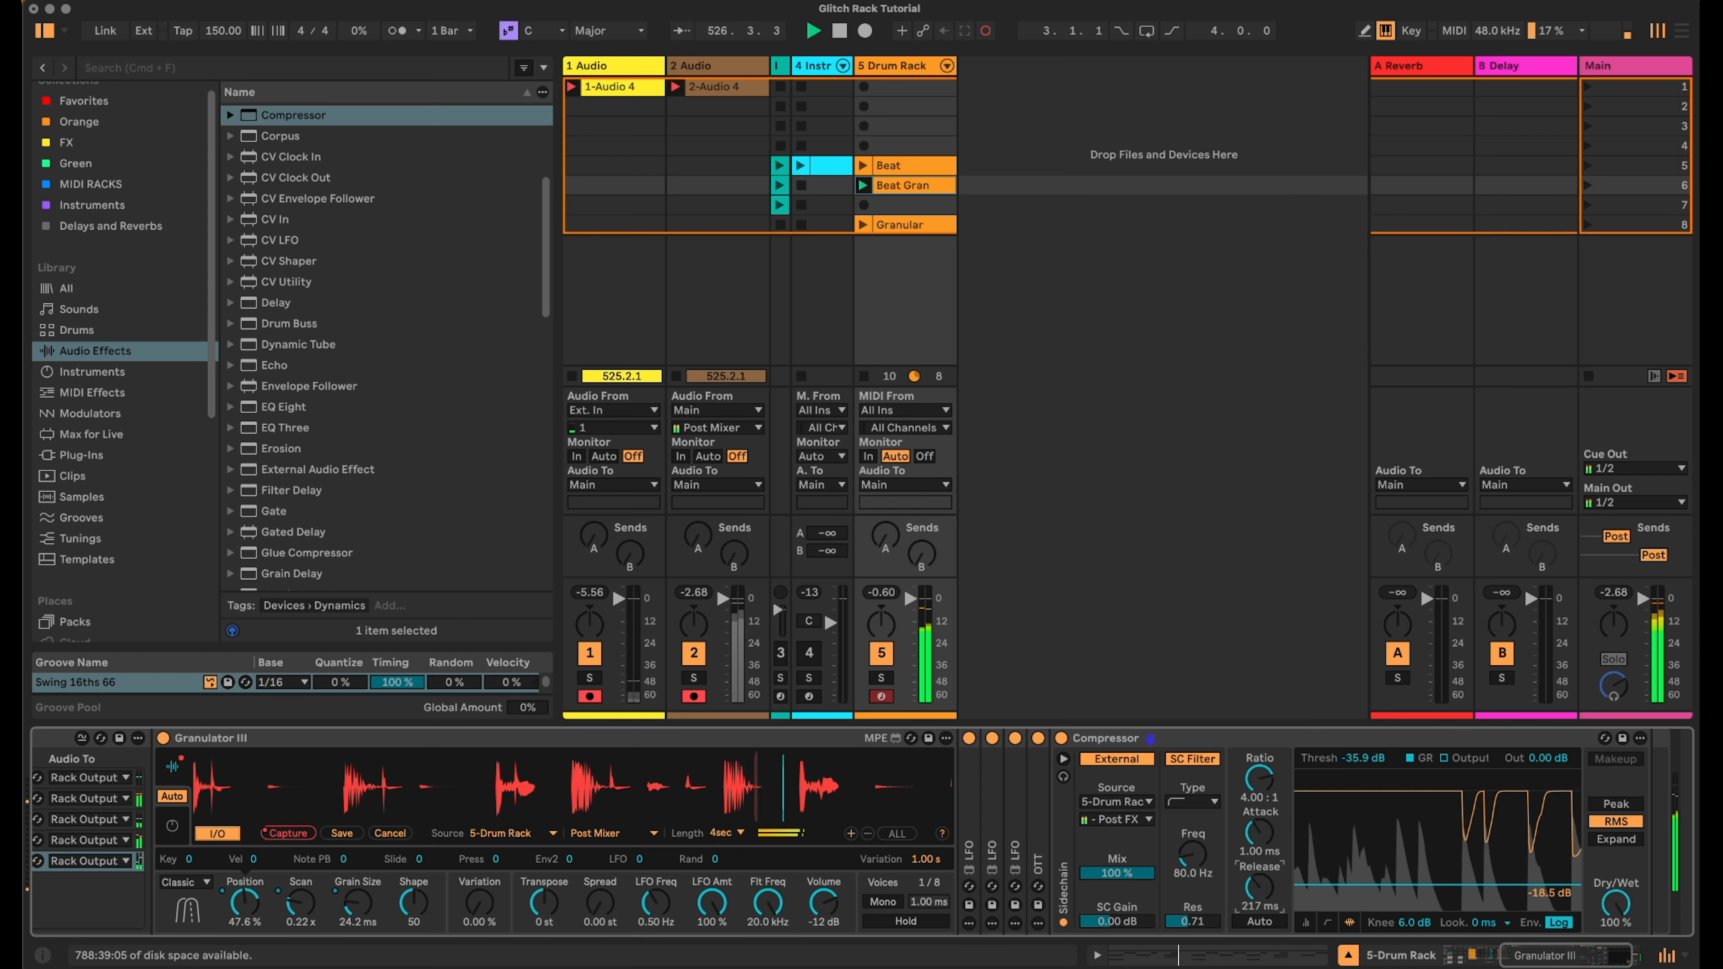
left_click_drag(1266, 778, 1267, 713)
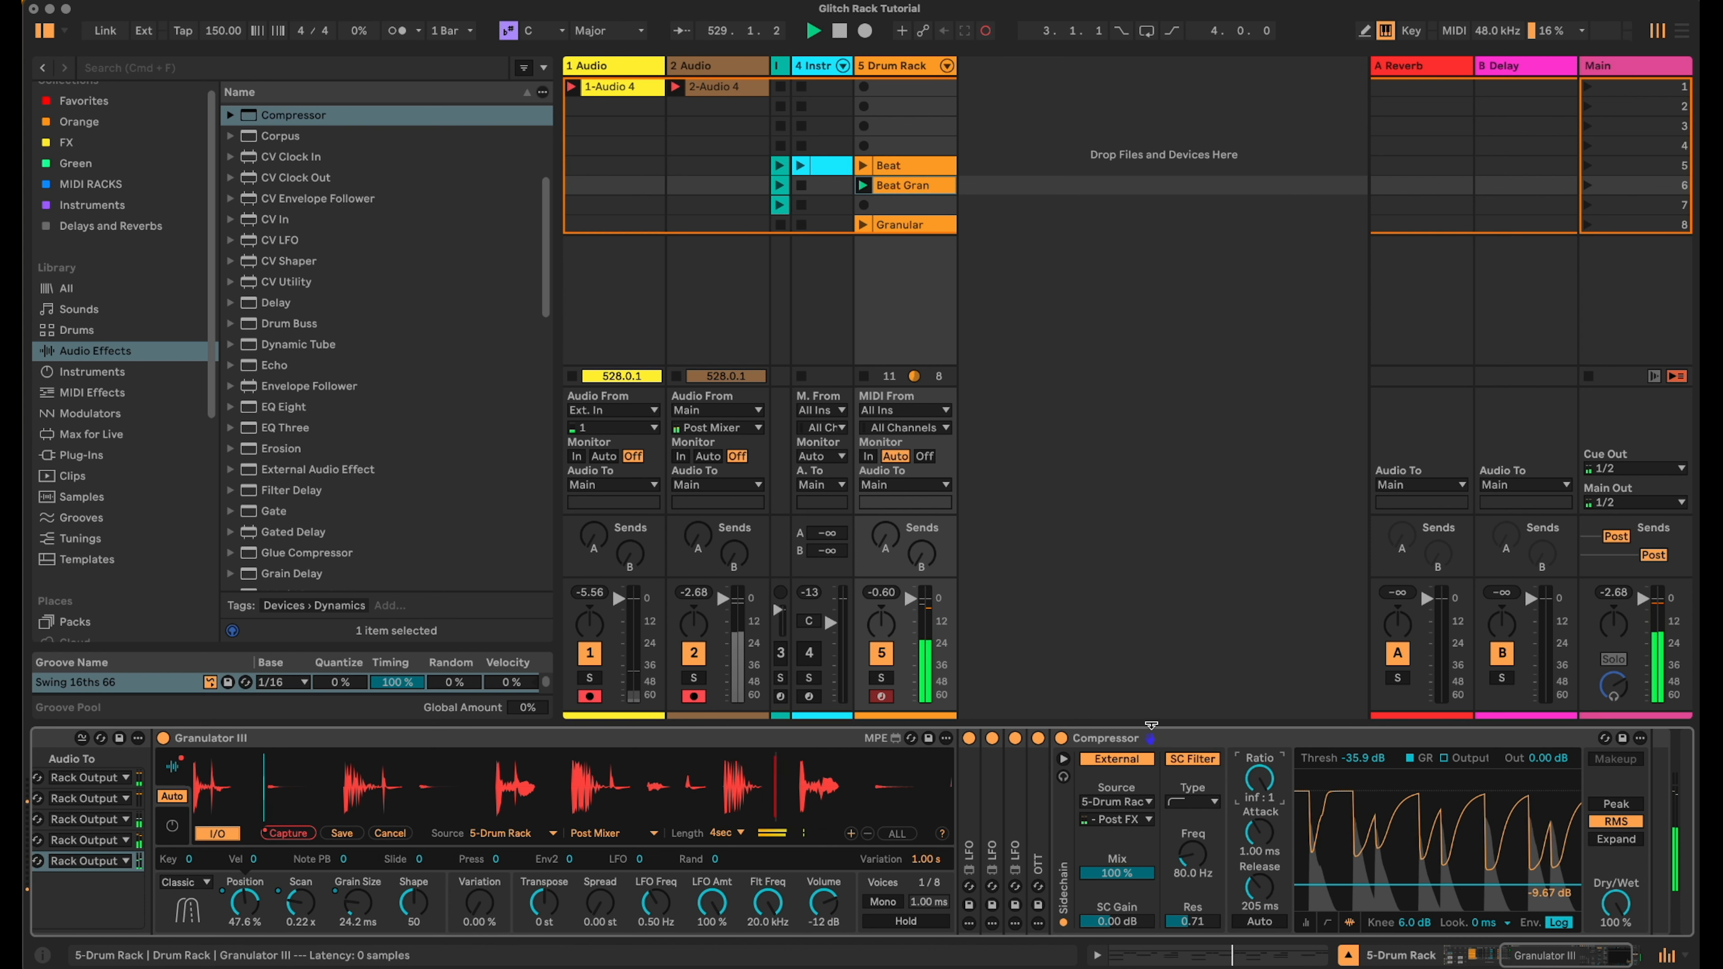
double_click(1114, 739)
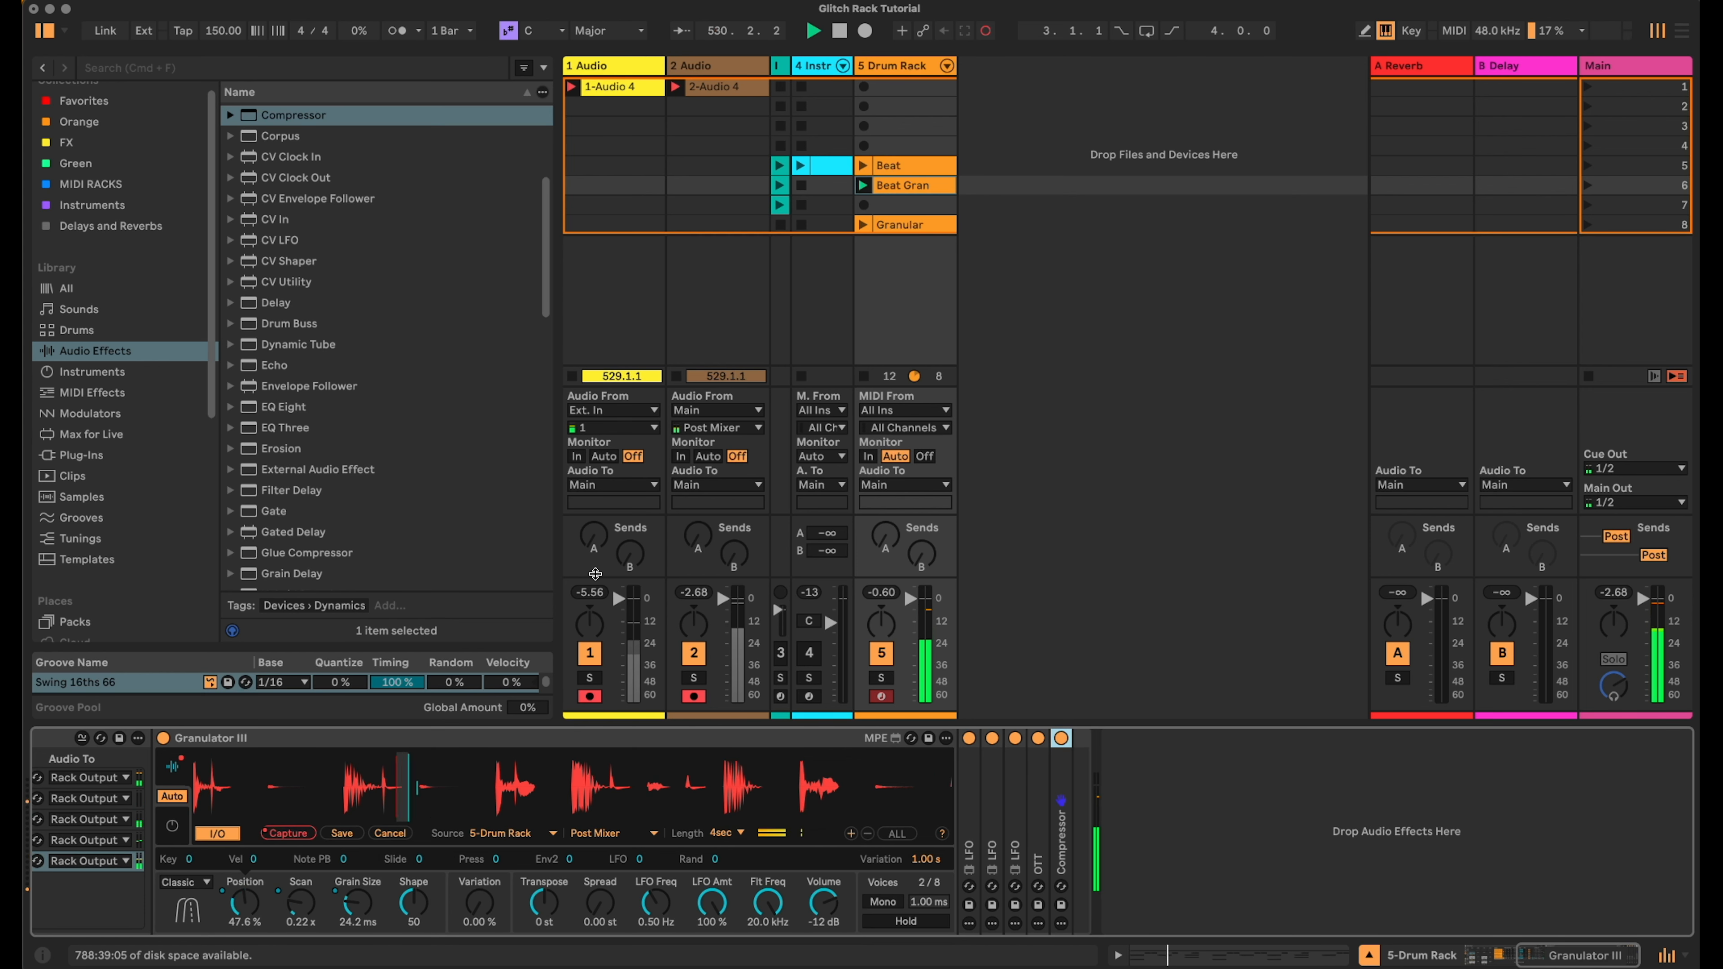
- Add a Reverb after the Compressor and set its decay to 620 ms
scroll(455, 462, "down", 5)
left_click(230, 465)
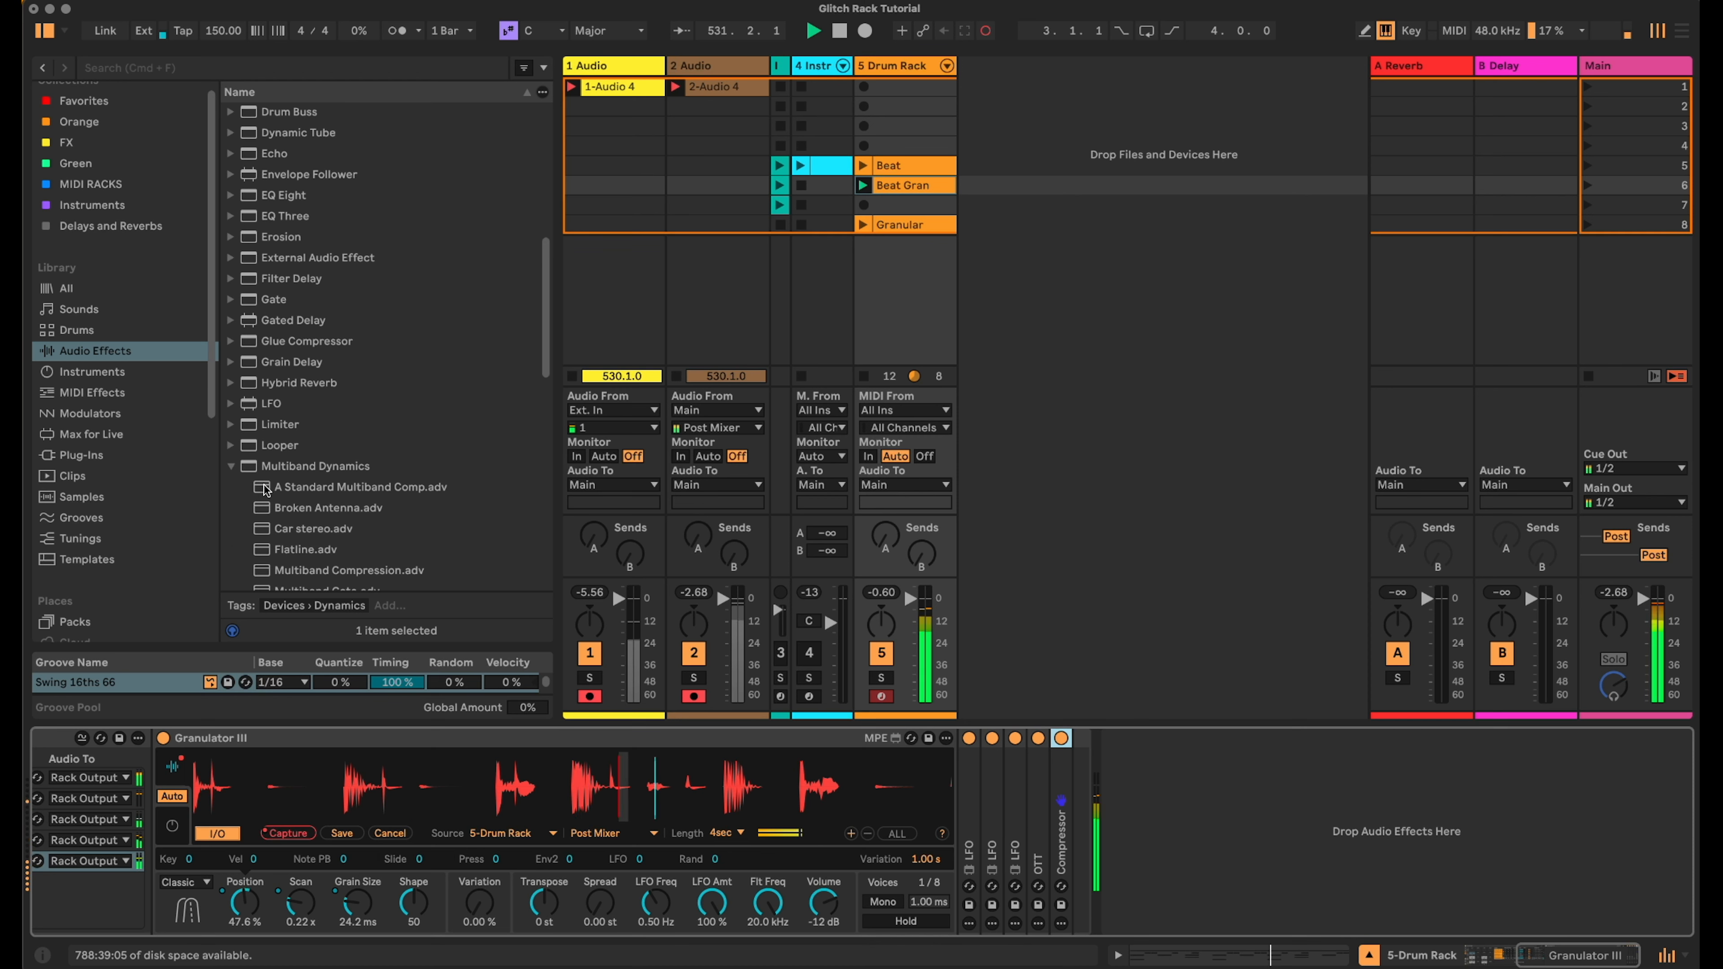
left_click(231, 467)
scroll(353, 475, "down", 5)
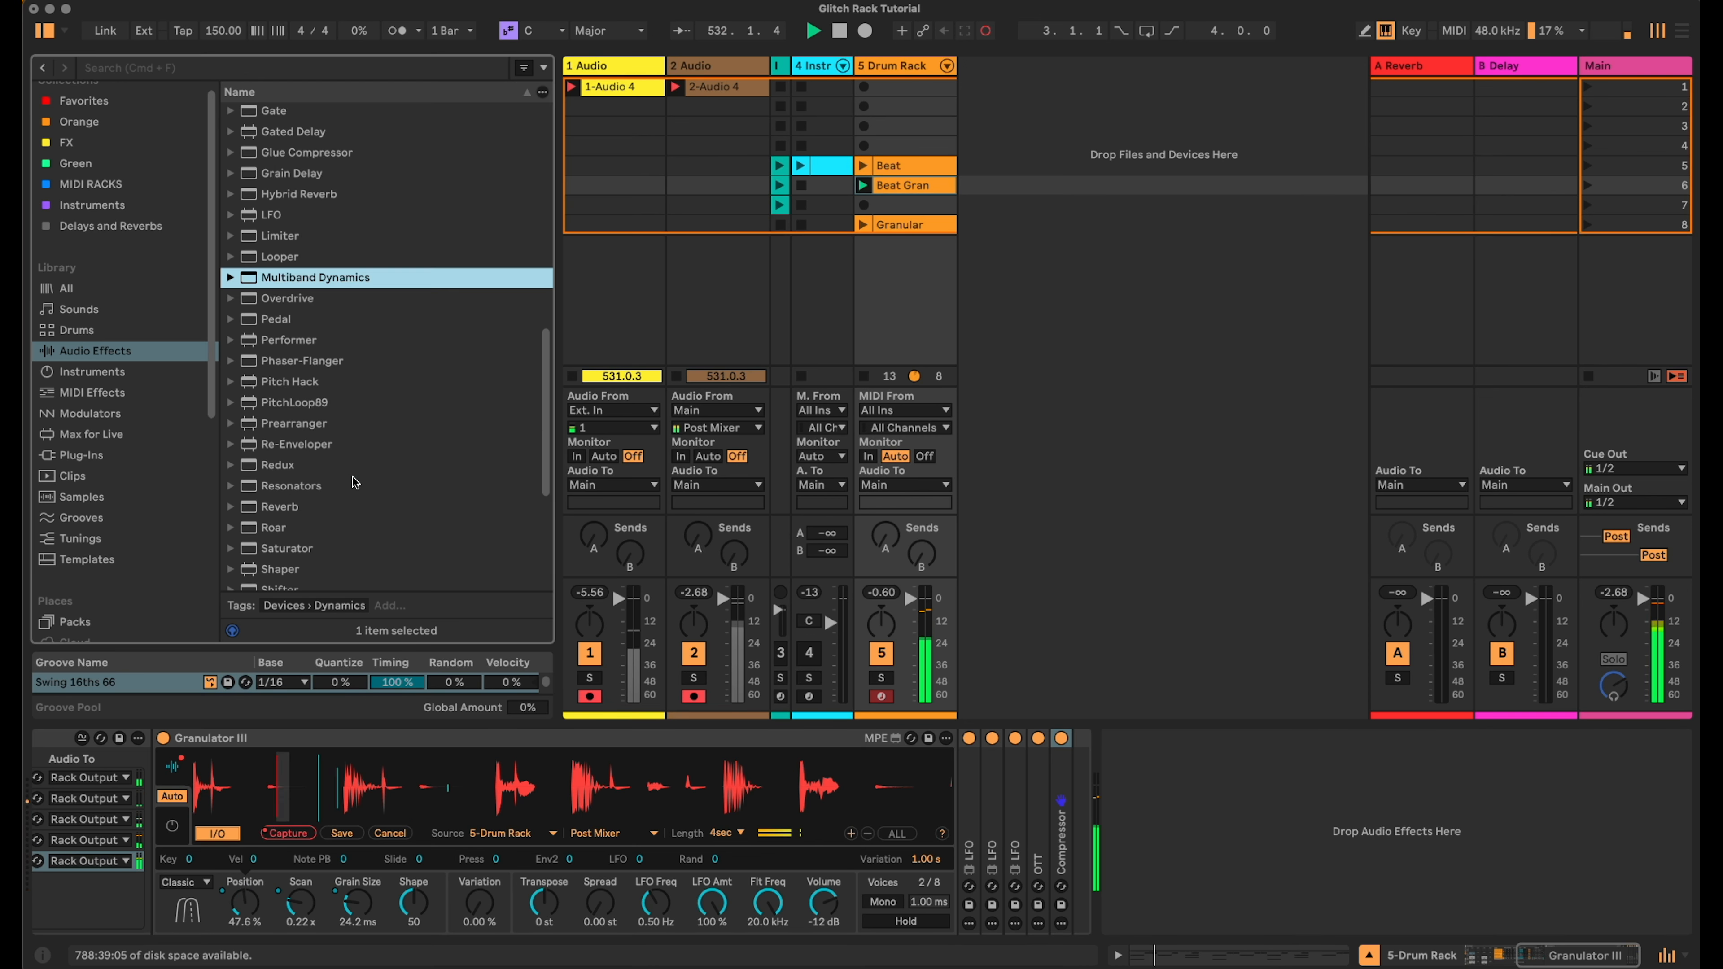
left_click(262, 511)
left_click_drag(1074, 829, 1075, 829)
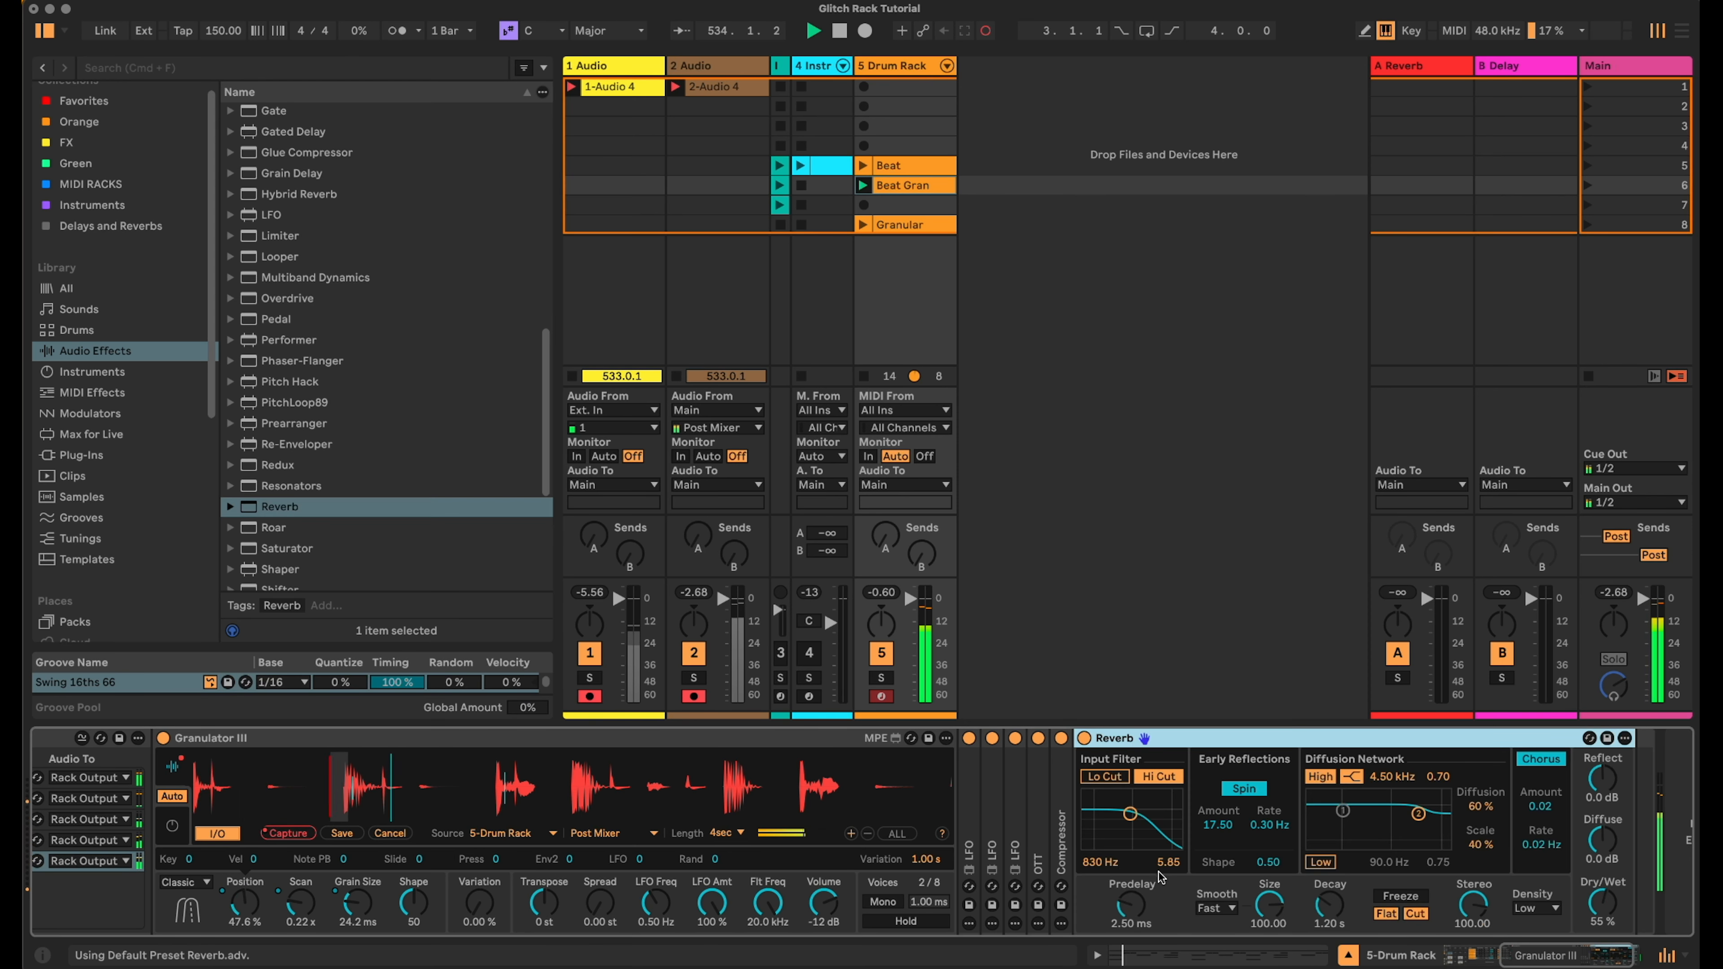
left_click_drag(1329, 904, 1329, 920)
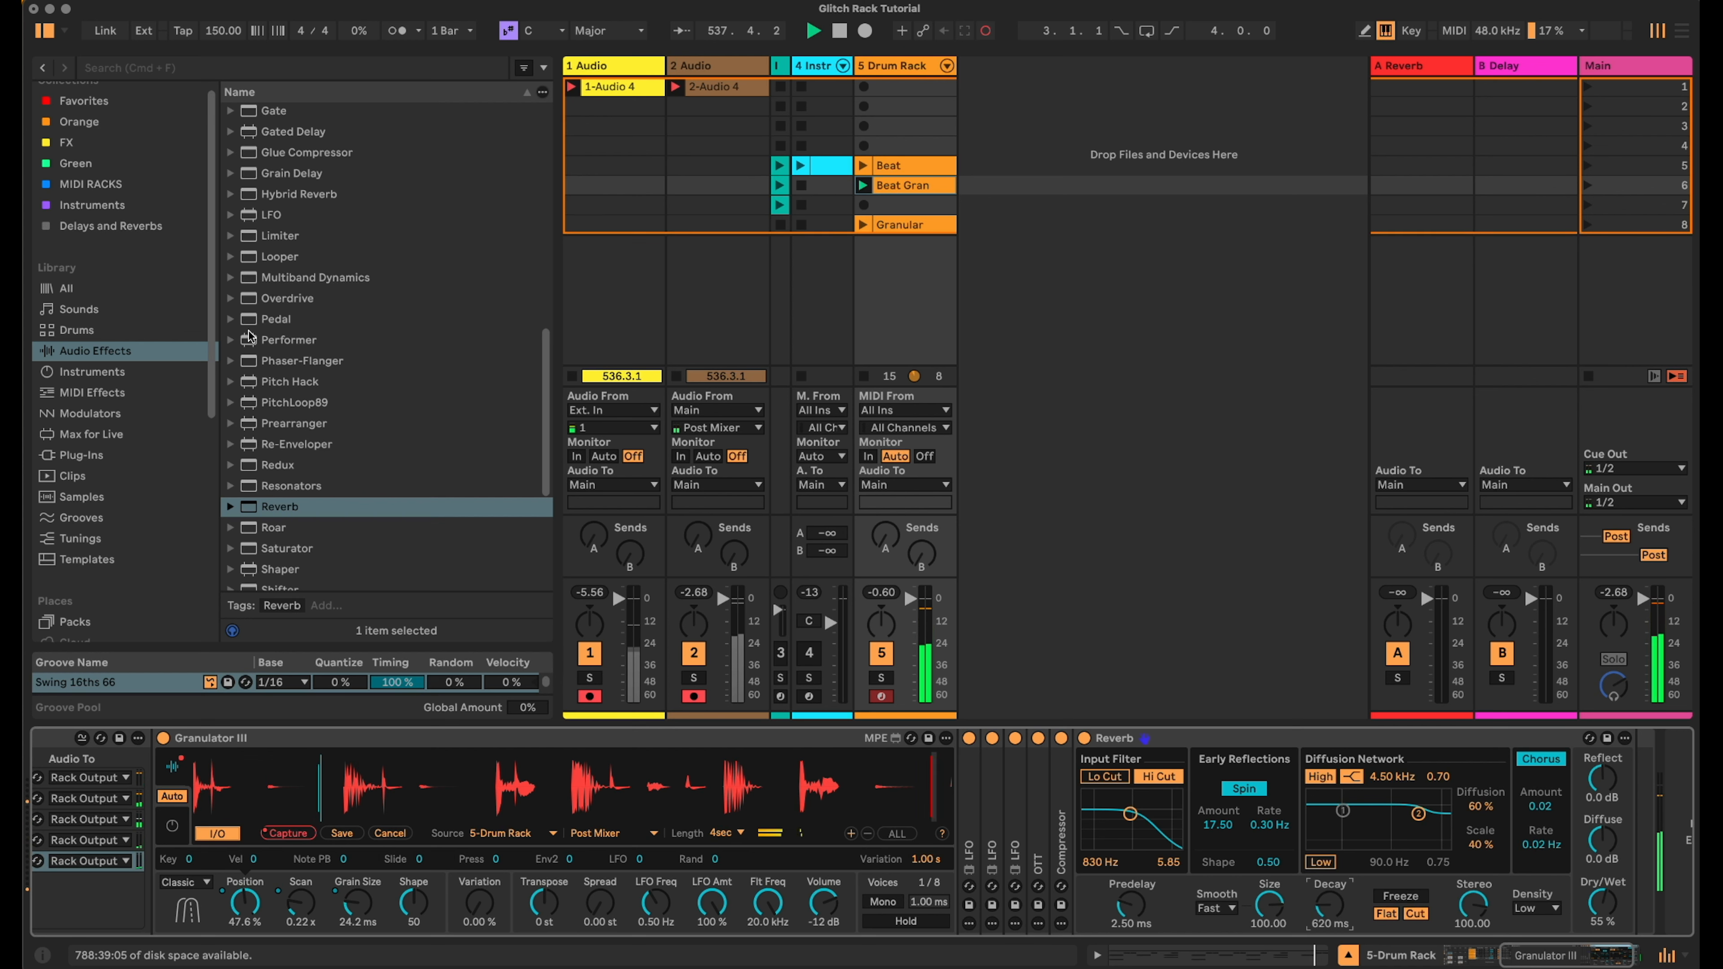
- Add an LFO after the Reverb and set its waveform to Random
left_click(265, 215)
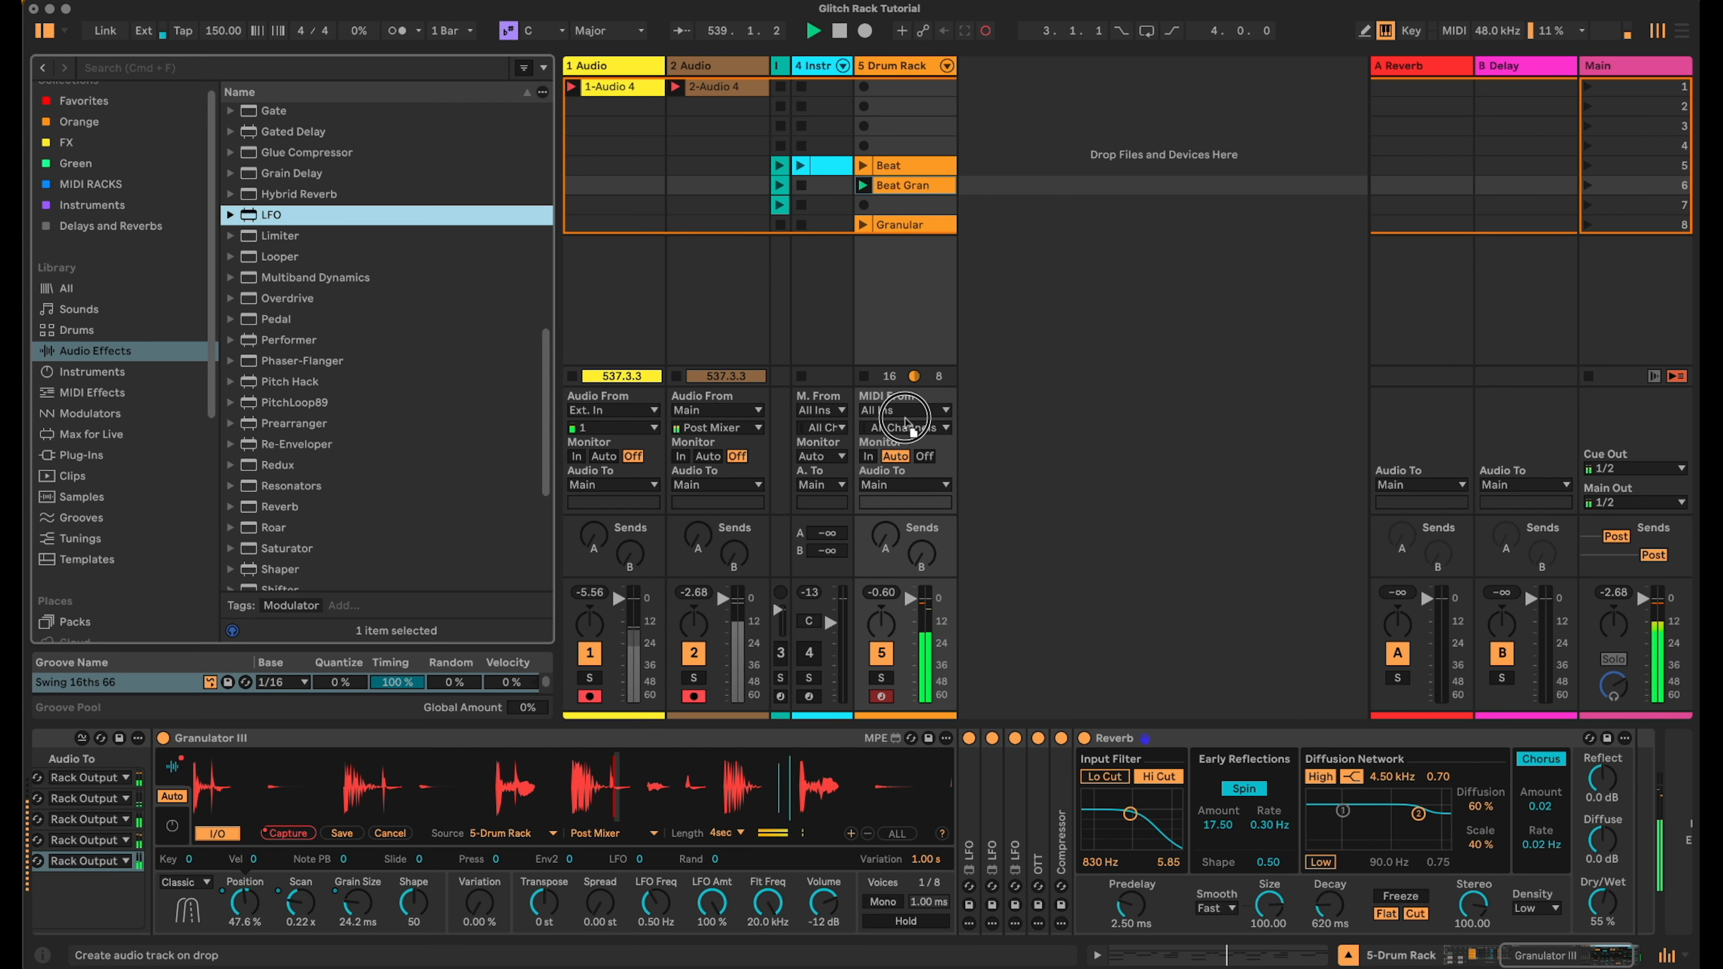
key("Return")
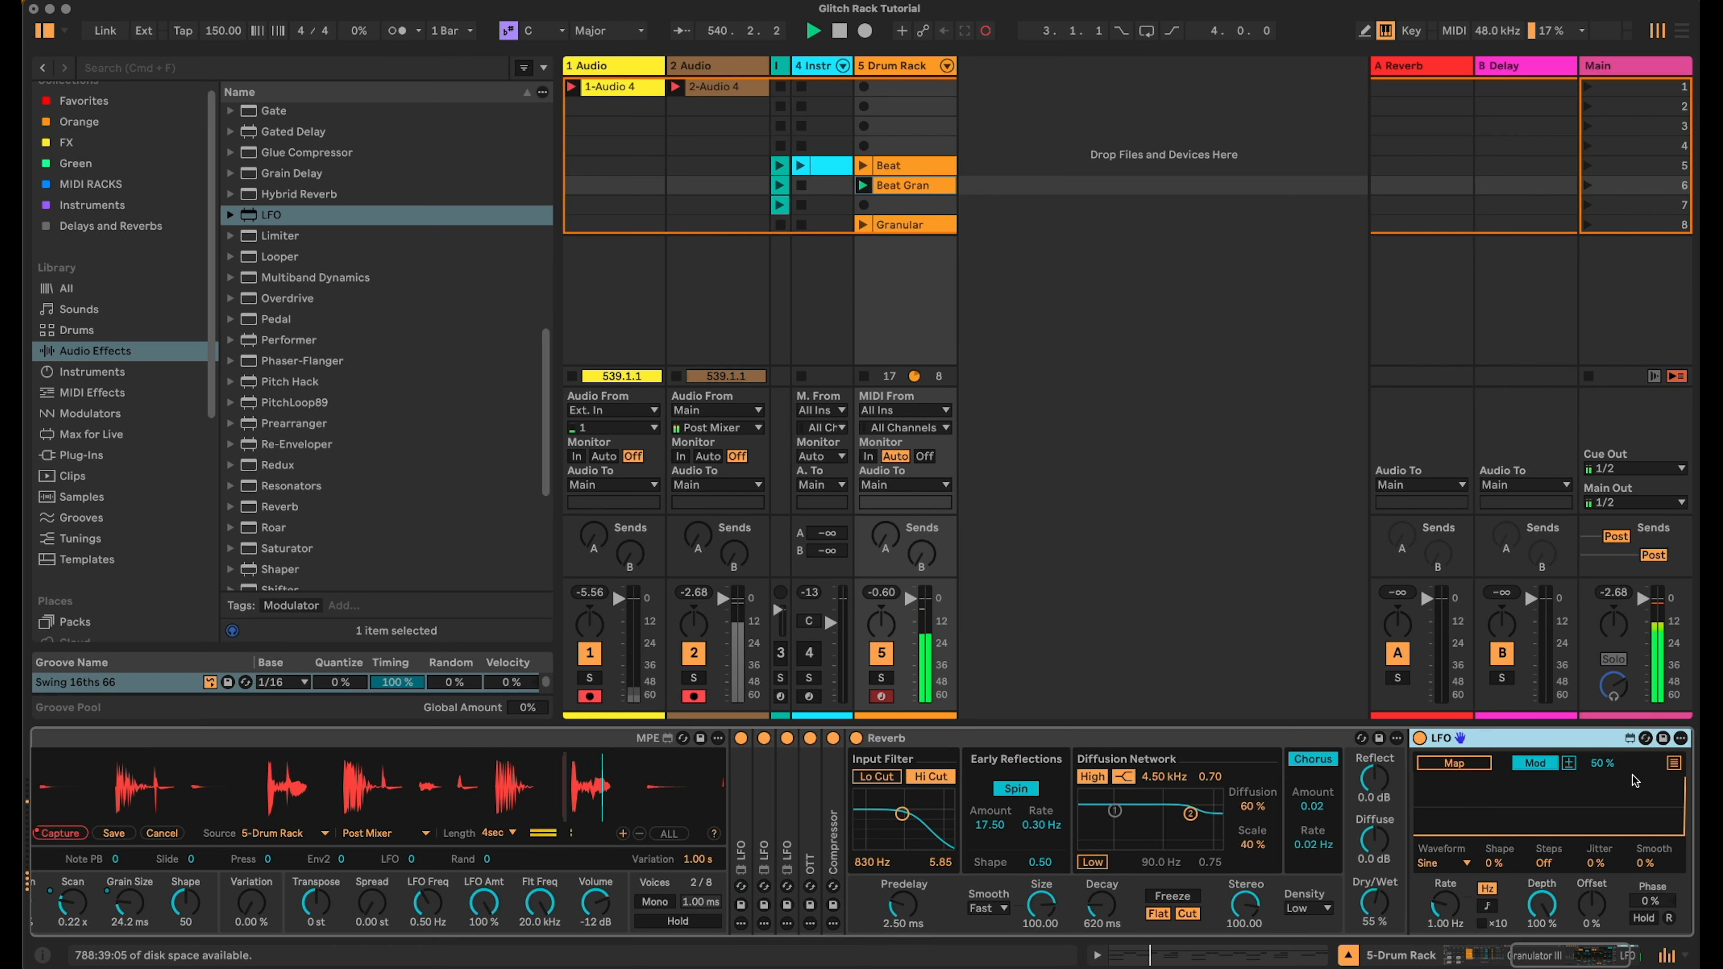
left_click(1451, 863)
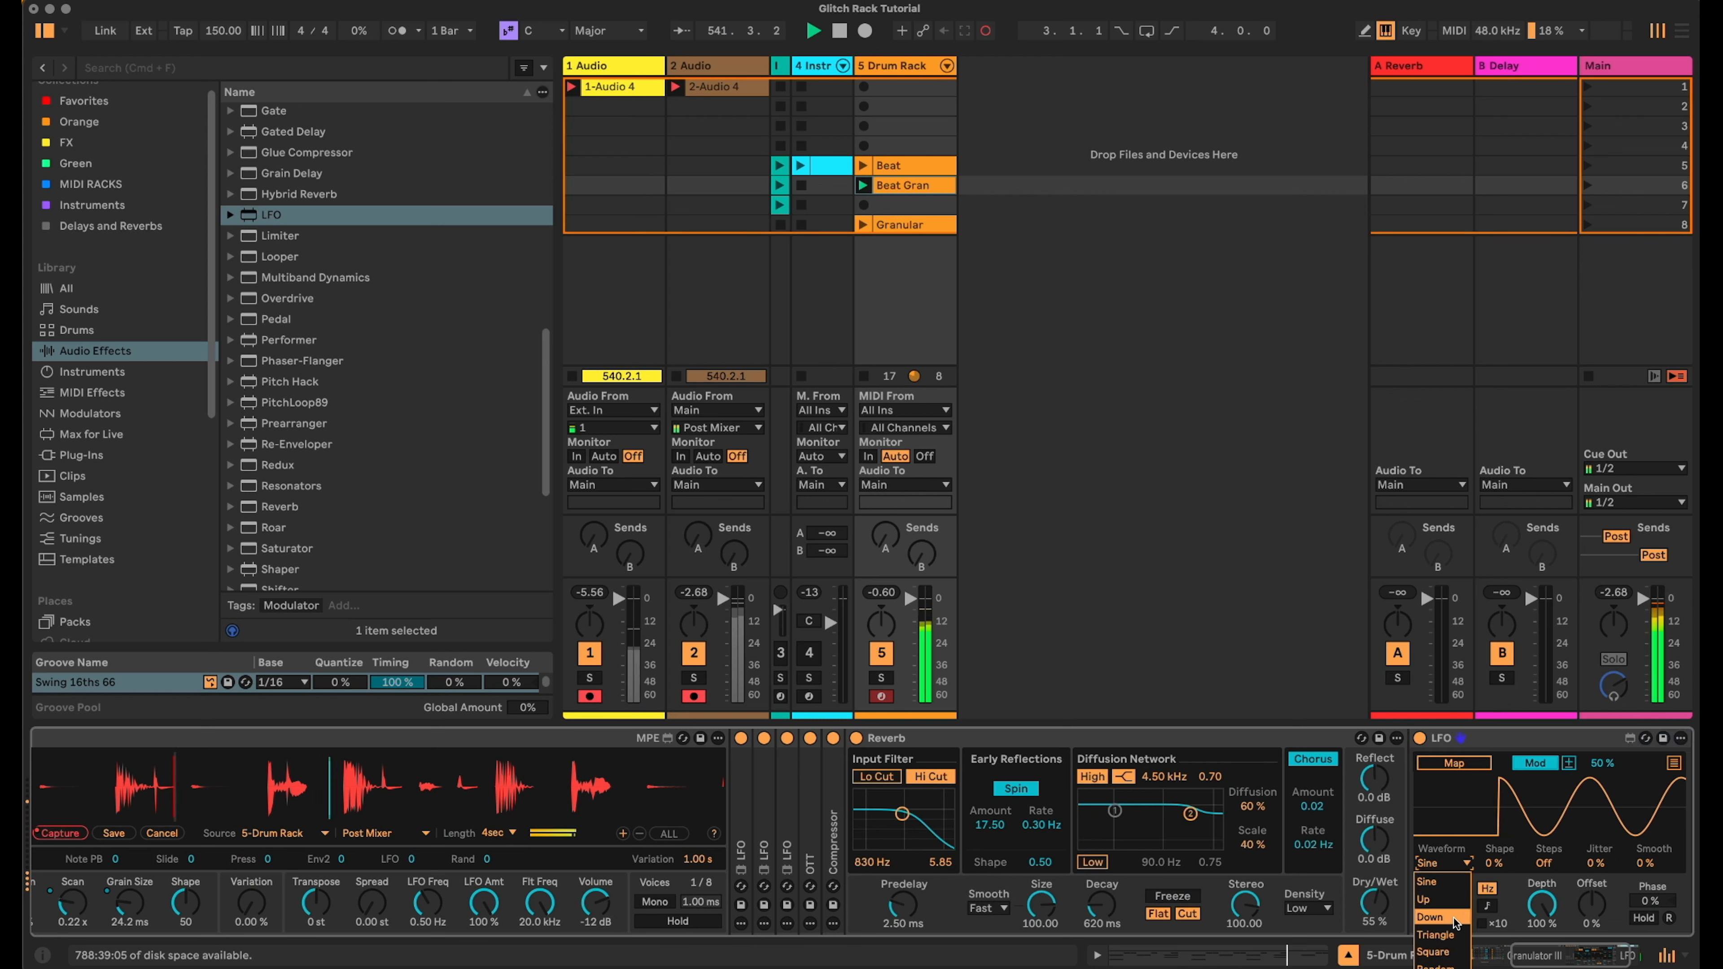
left_click(1442, 944)
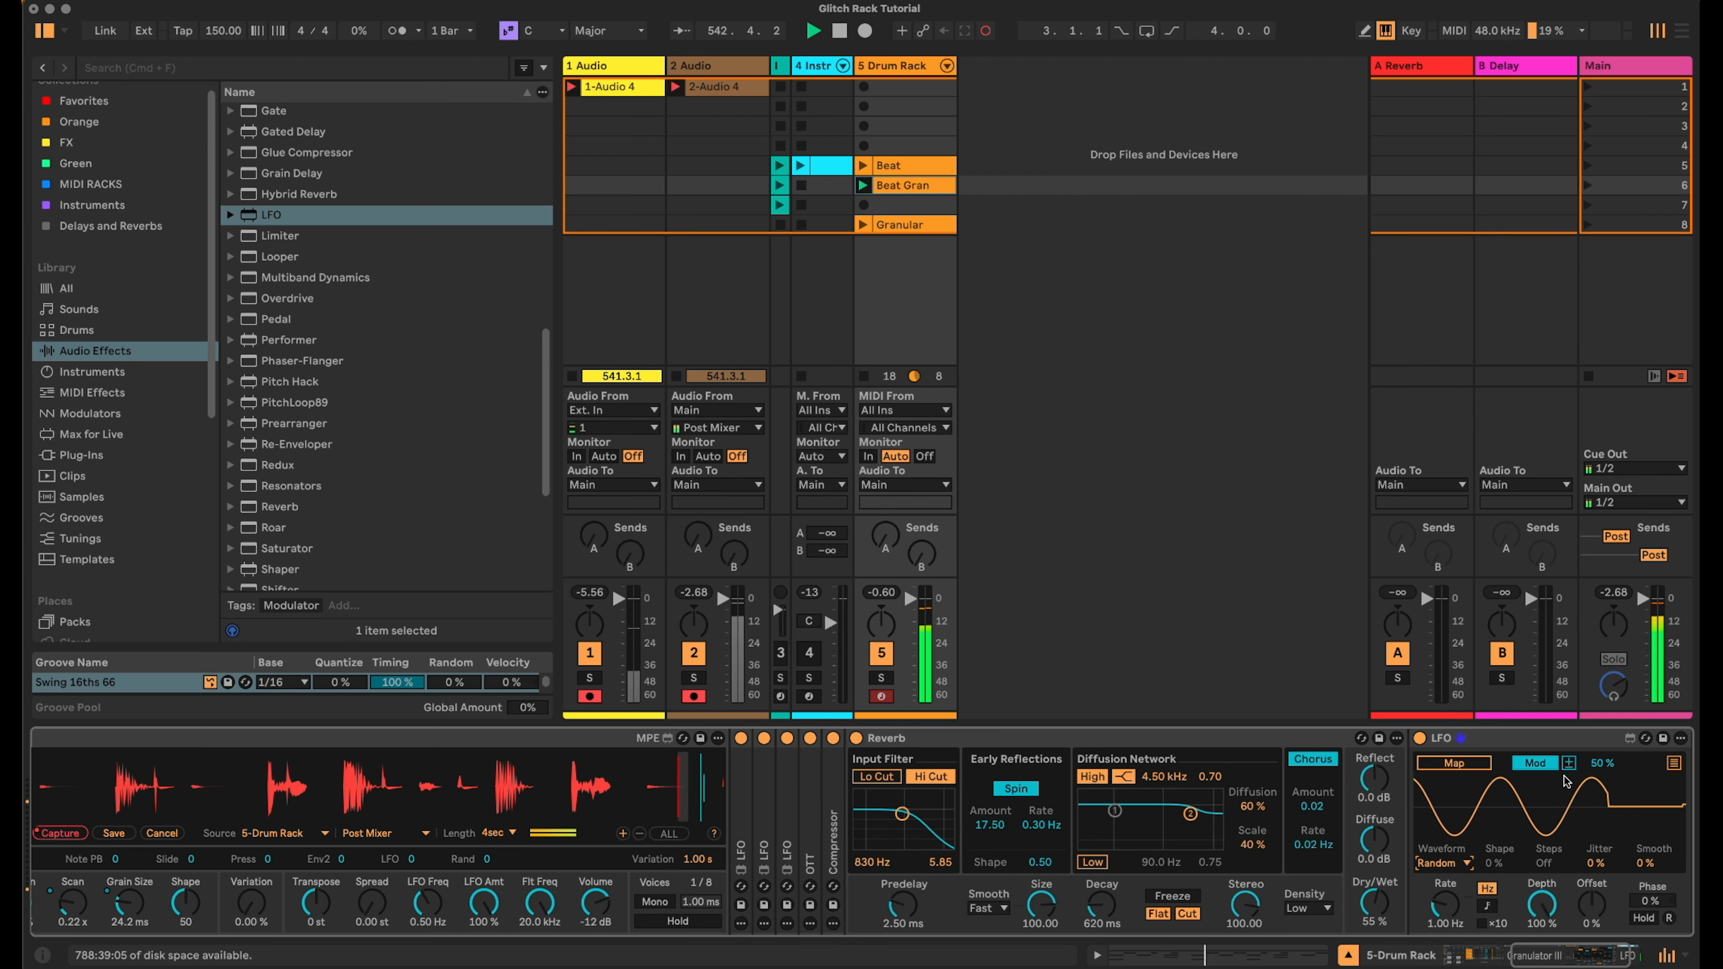
- Map the LFO to the Reverb's Dry/Wet, then collapse the LFO and the Reverb
left_click(1458, 764)
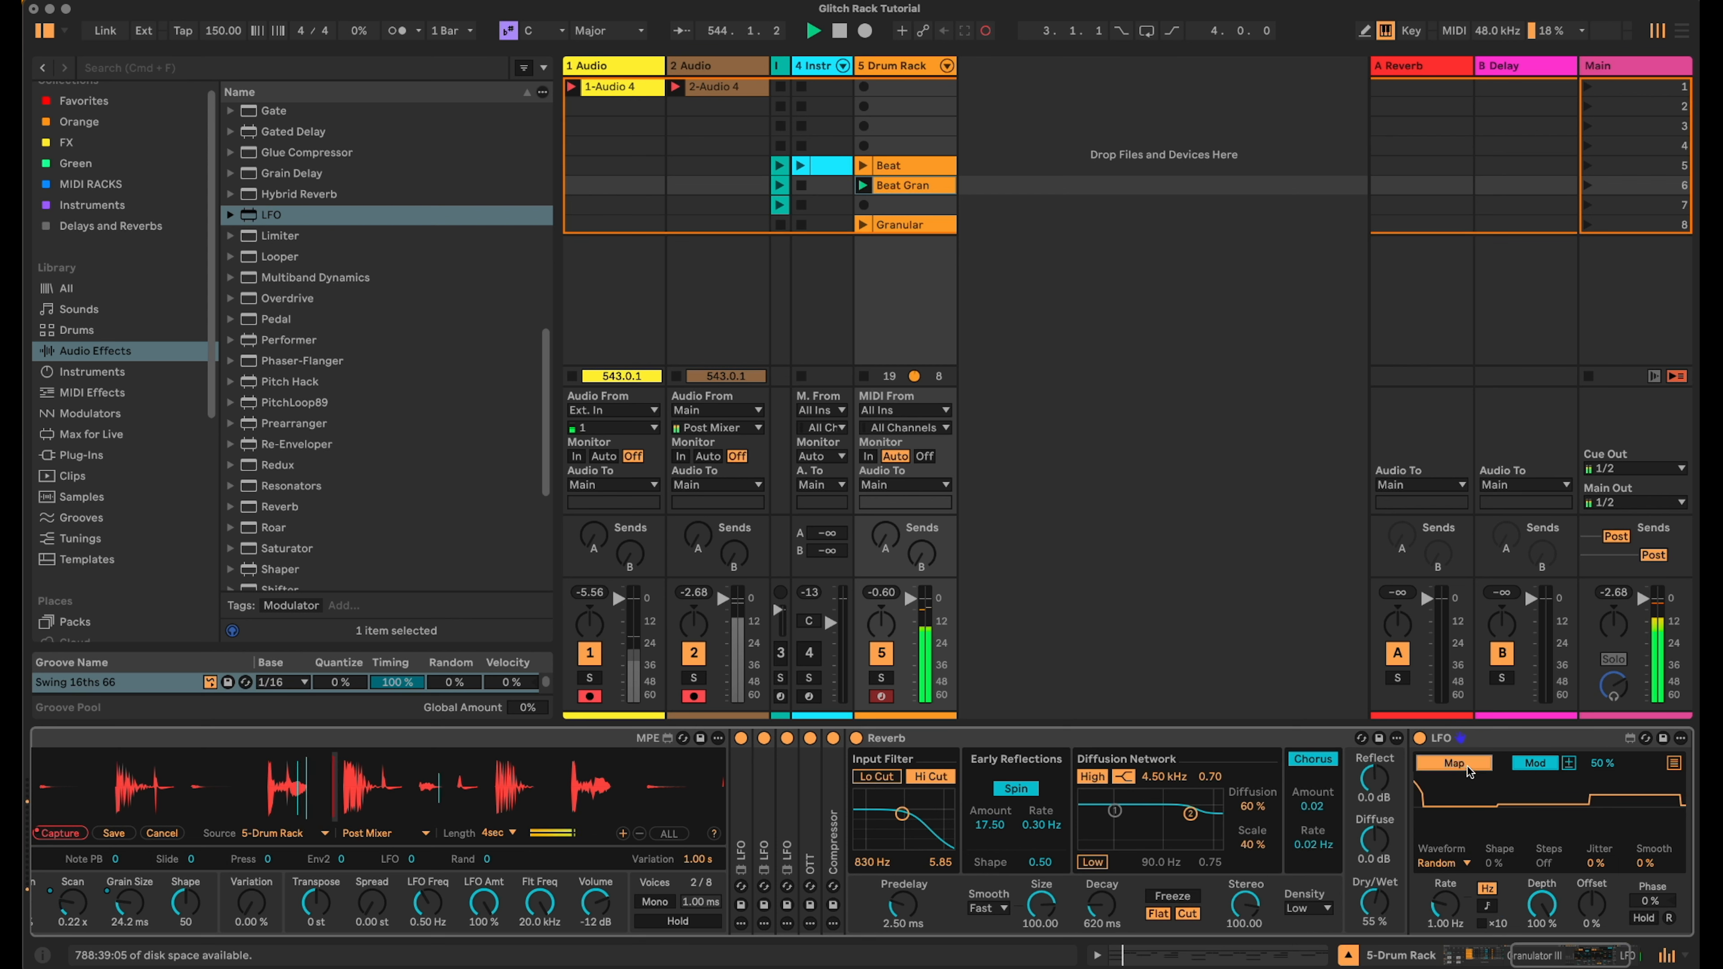
left_click(1374, 903)
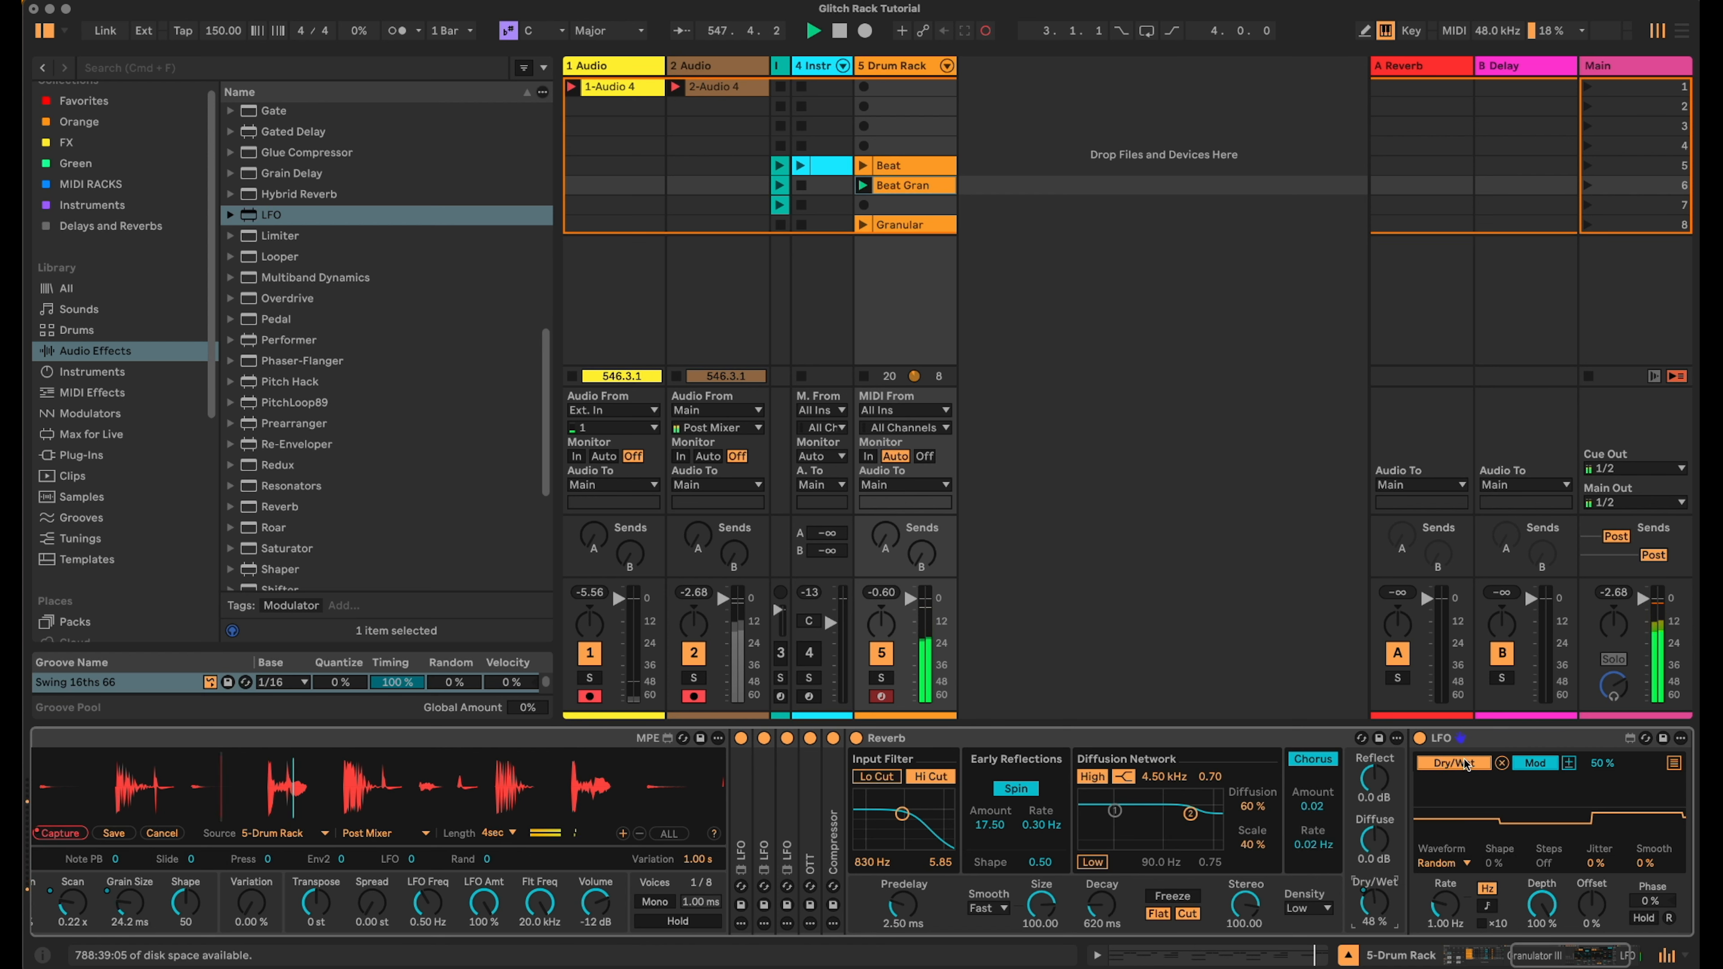
double_click(1469, 740)
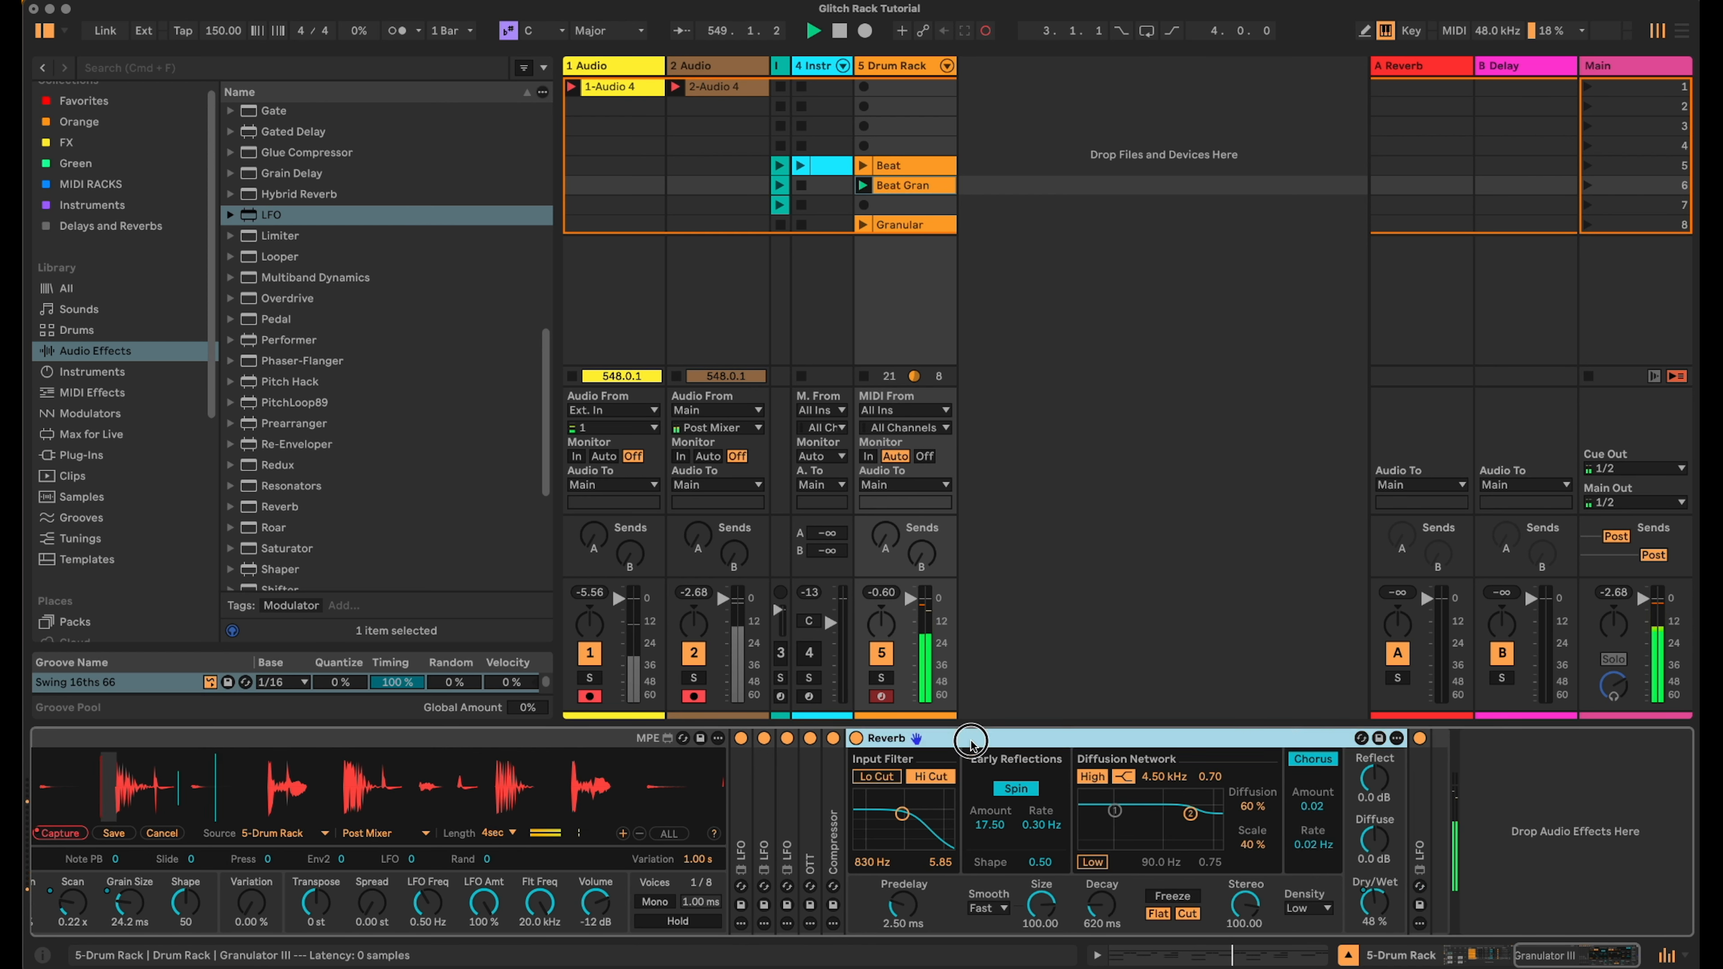
double_click(971, 741)
- Return to the Drum Rack track and view its Drum Rack device chain
left_click(1505, 954)
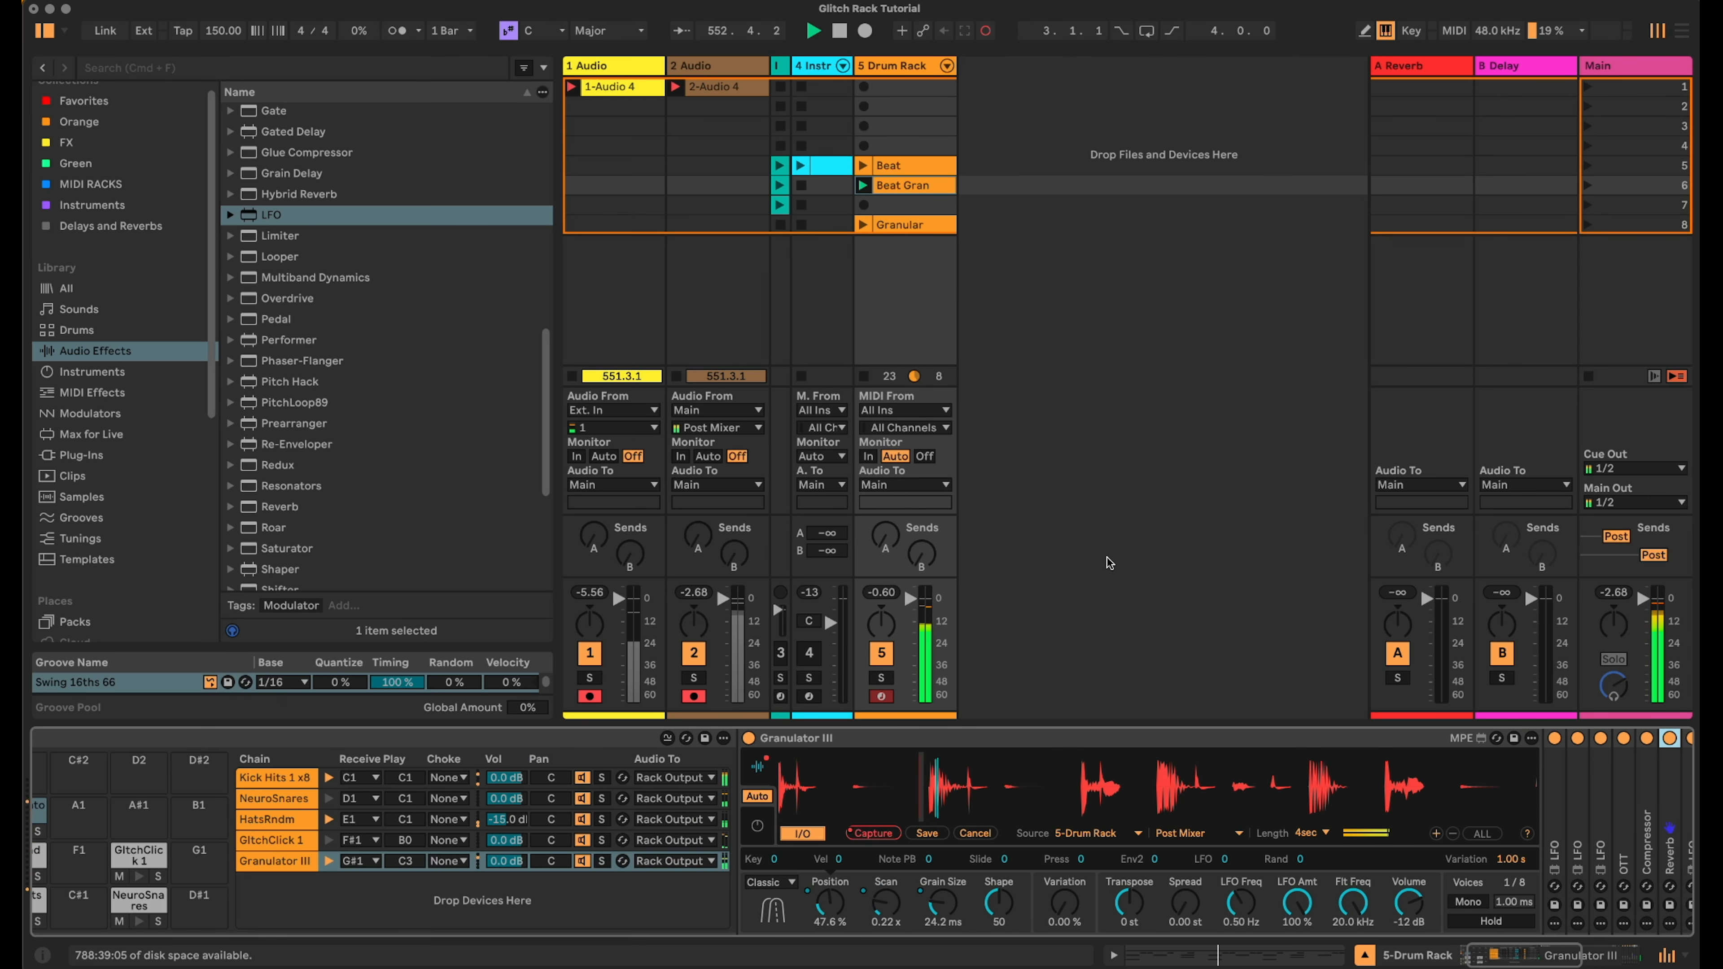
left_click(889, 225)
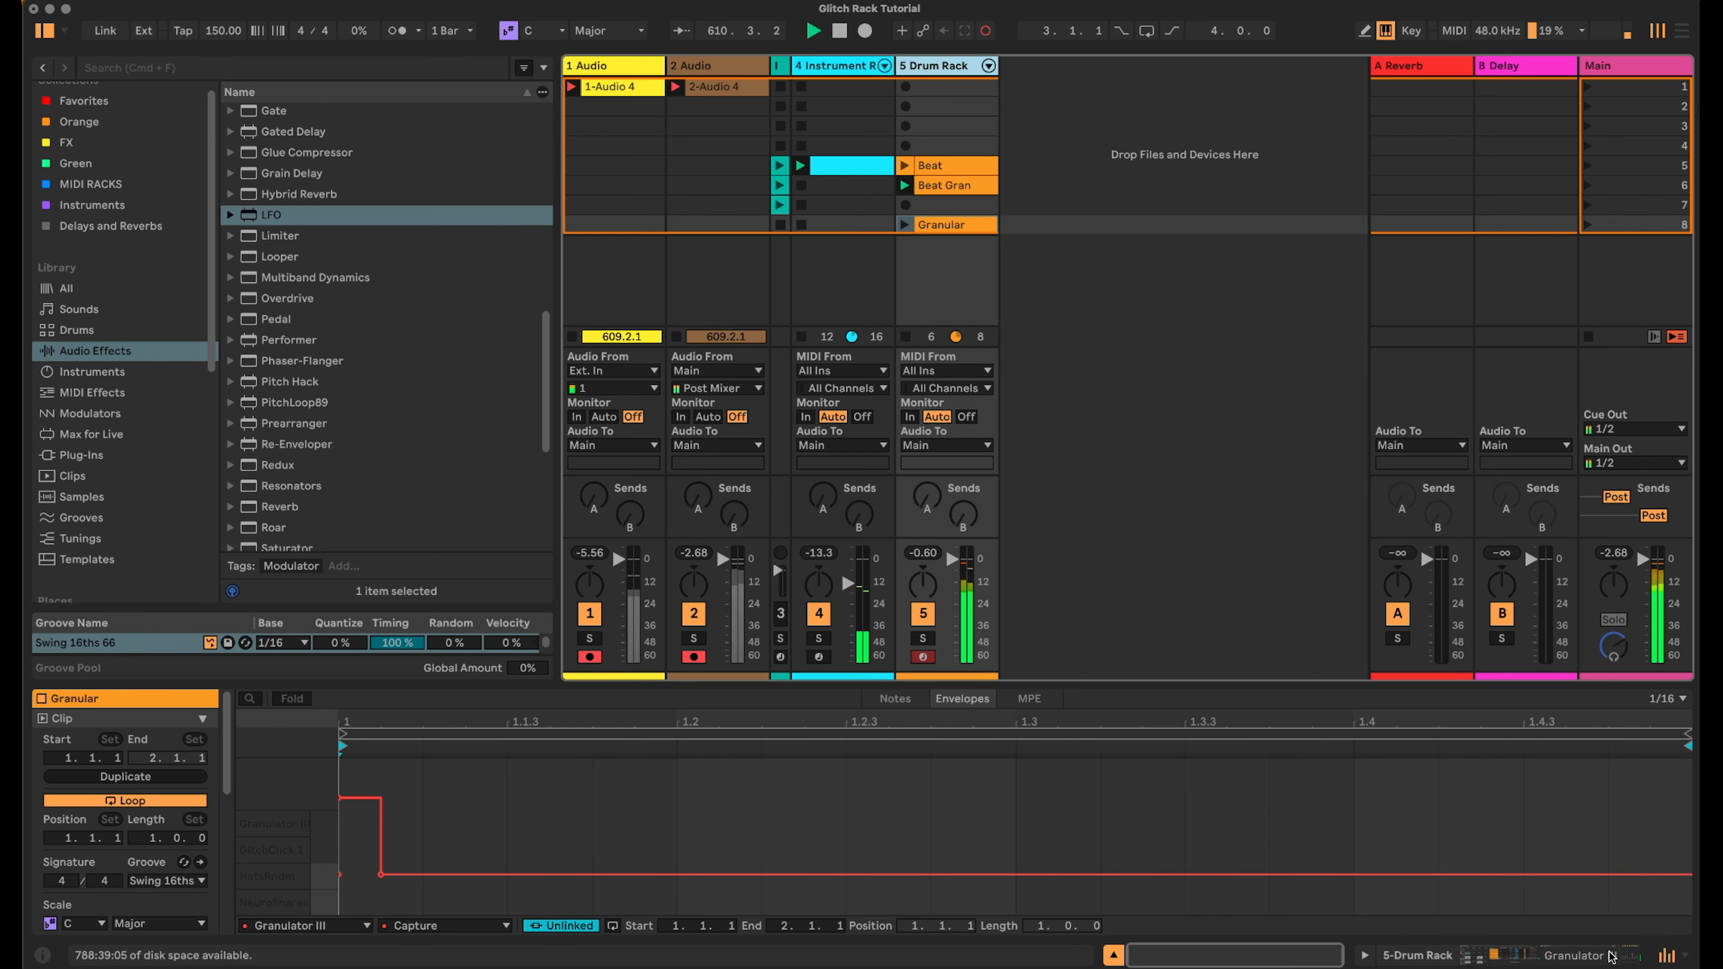
left_click(955, 73)
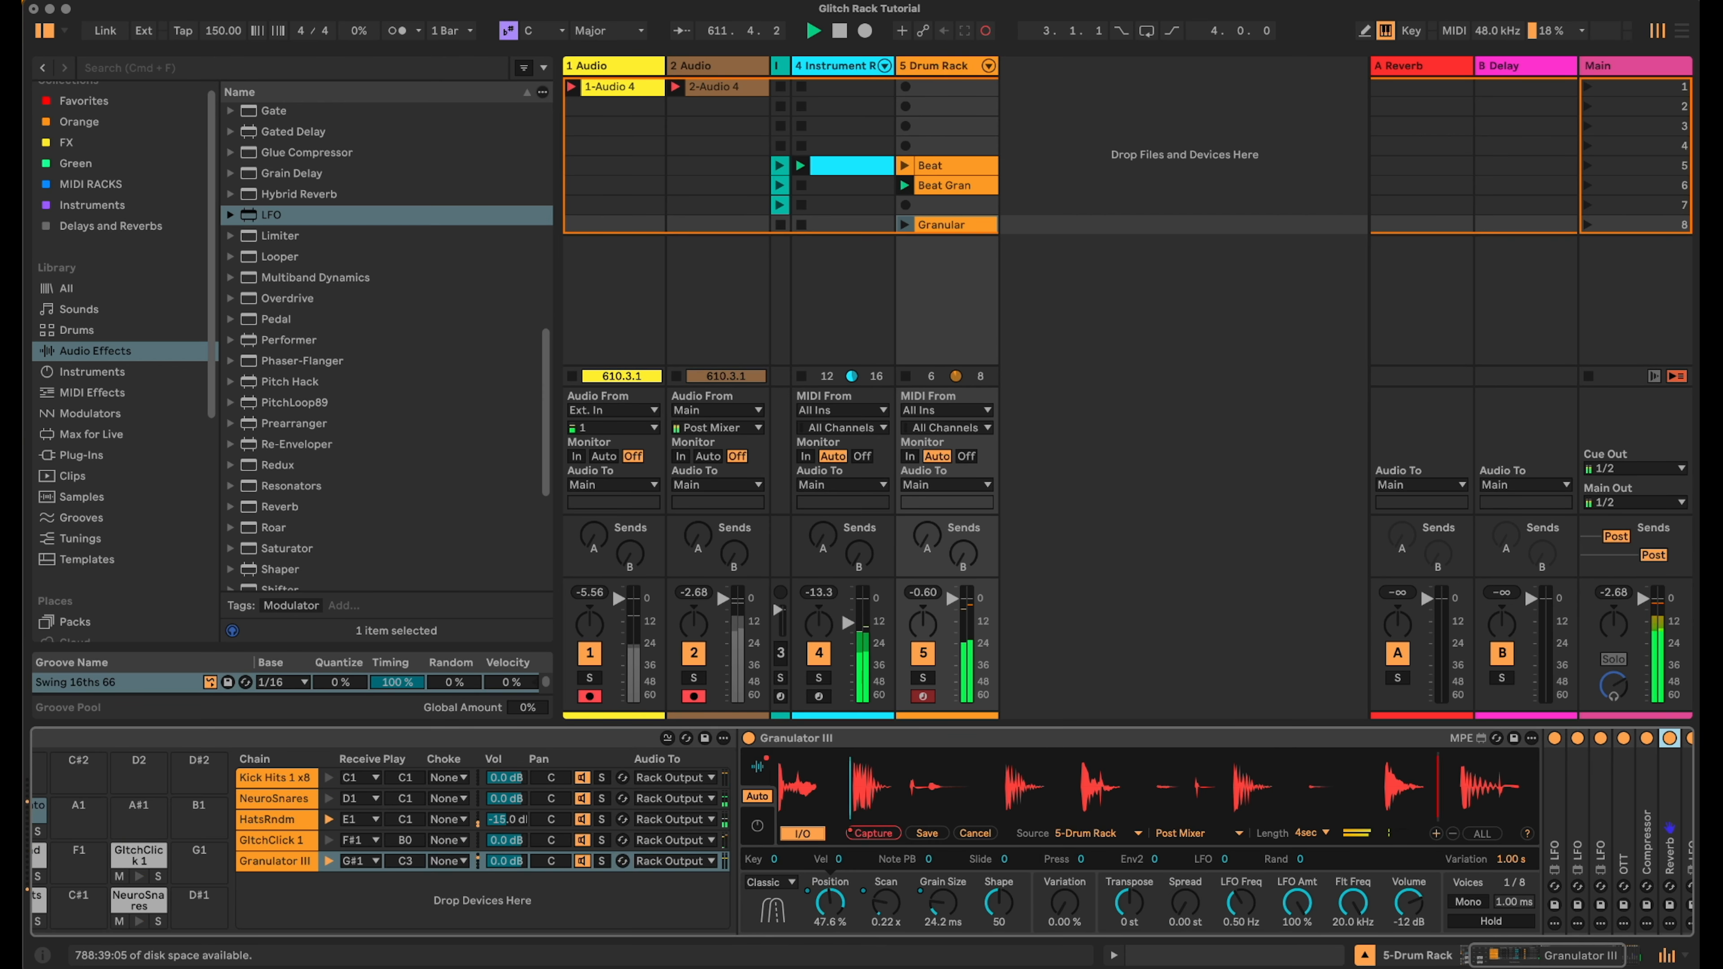
scroll(1052, 886, "left", 3)
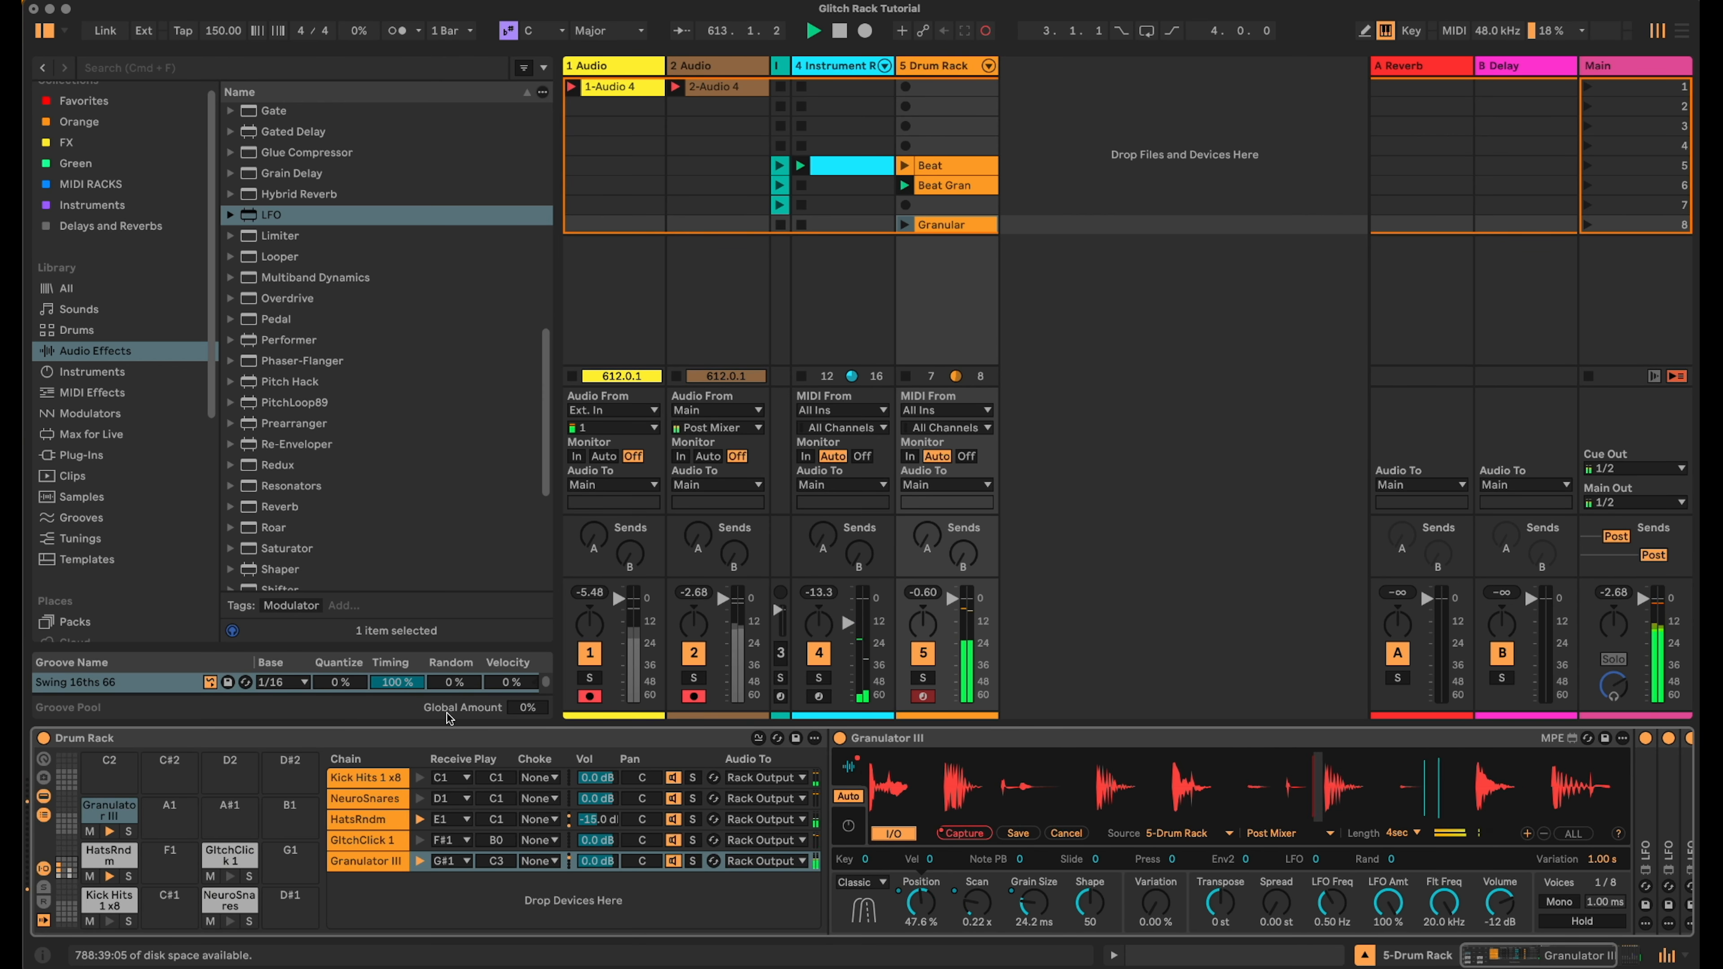